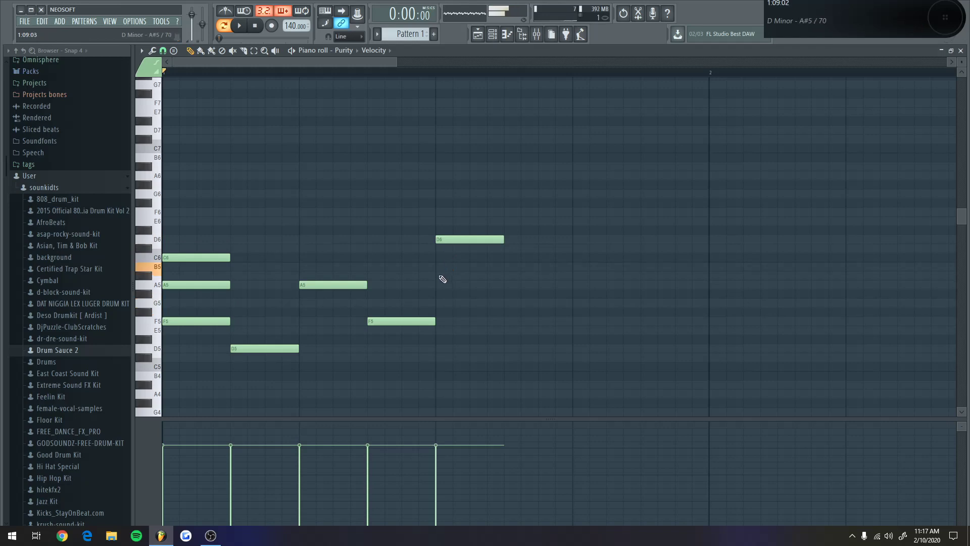
Add B5 and G5 beneath the D6 note to form a chord, and duplicate that chord directly after itself
left_click(437, 266)
left_click(438, 302)
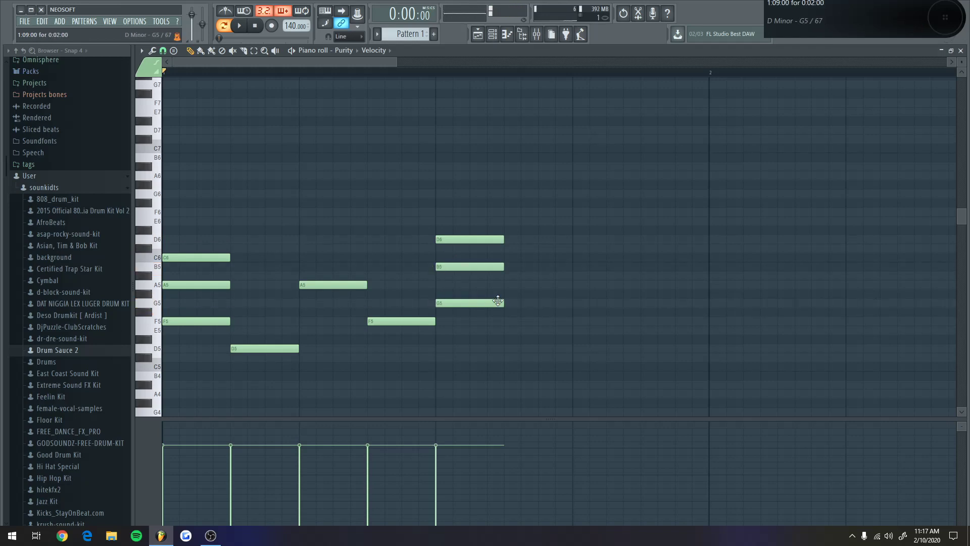
left_click_drag(442, 314, 441, 214)
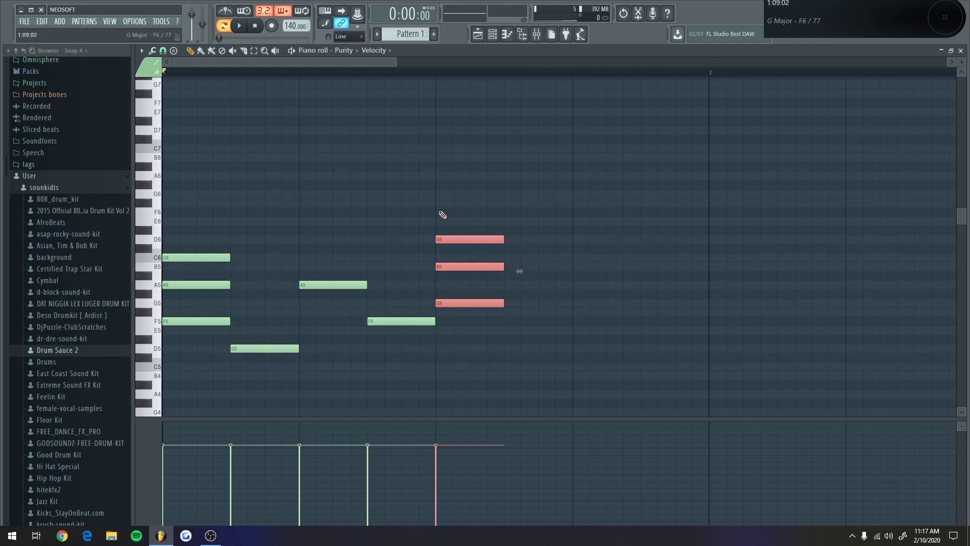
key("ctrl+b")
left_click(607, 344)
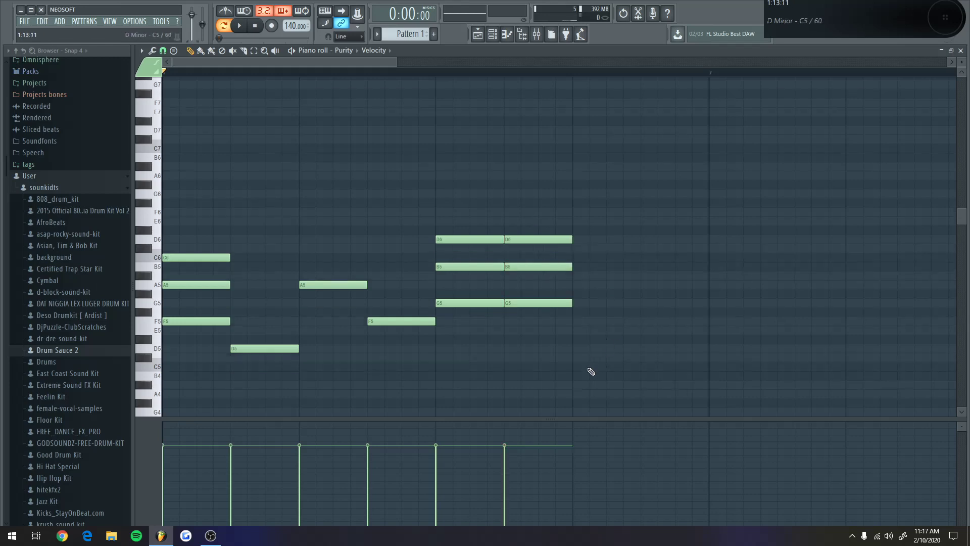
Duplicate the A5 and F5 notes preceding the chords and place the copies after the second chord to fill bar 1
left_click_drag(419, 396, 315, 257)
key("ctrl+b")
left_click_drag(479, 286, 610, 280)
Duplicate all of bar 1 into bar 2 and raise the copied notes by one octave
scroll(473, 303, "down", 5)
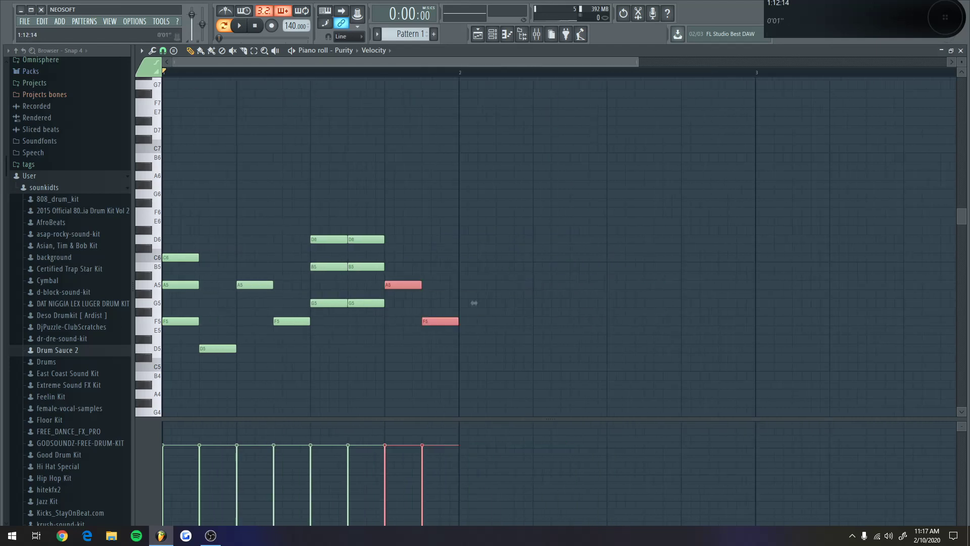
left_click_drag(354, 370, 152, 237)
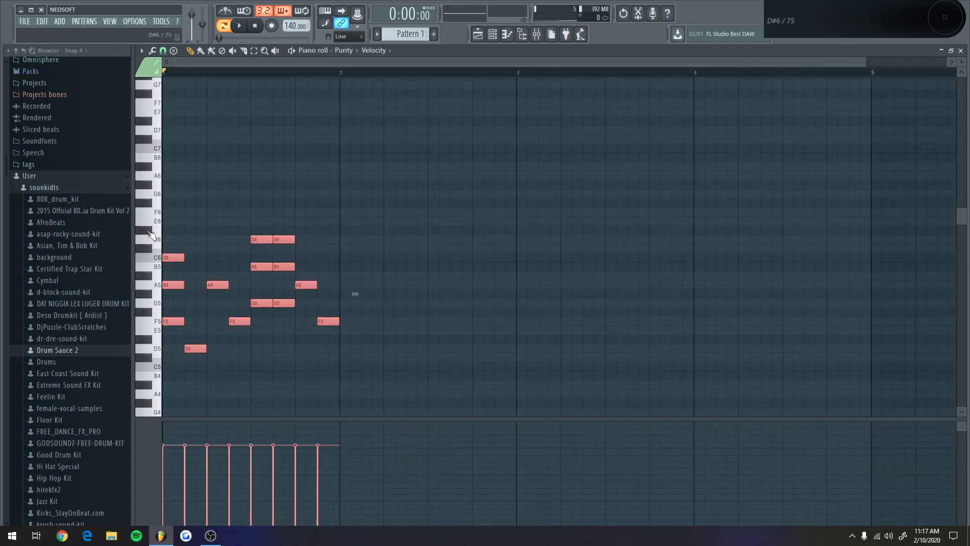
key("ctrl+b")
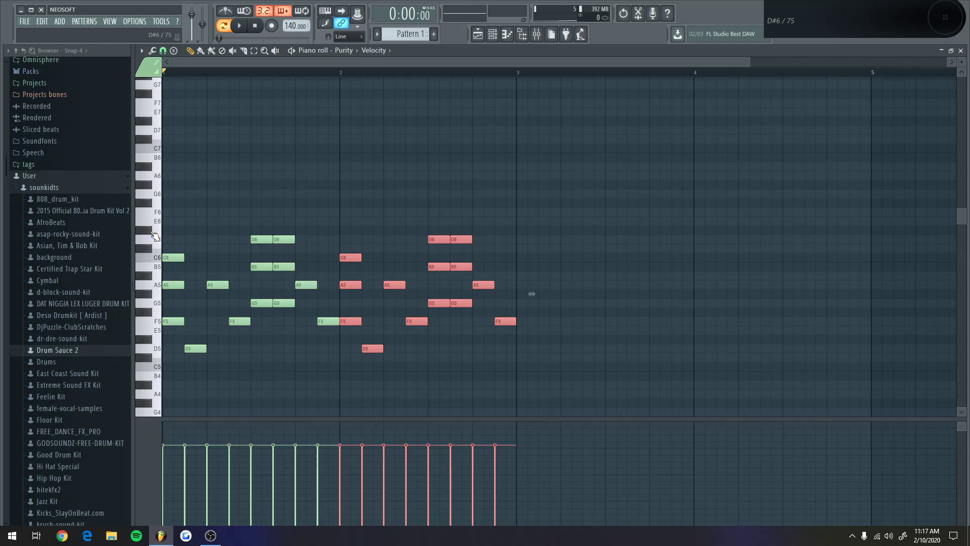
key("ctrl+Up")
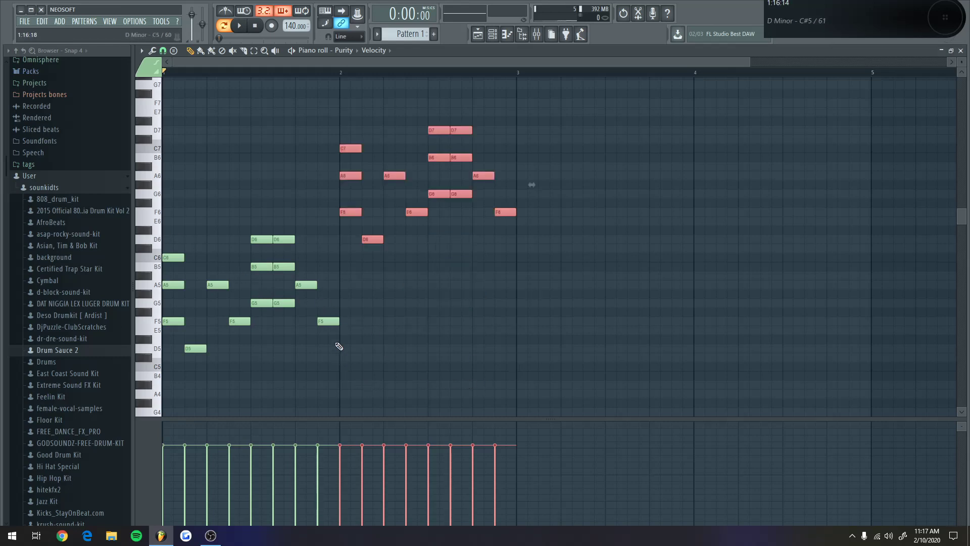
Duplicate the two-bar melody into bars 3 and 4 and play the pattern back
left_click_drag(397, 373, 145, 205)
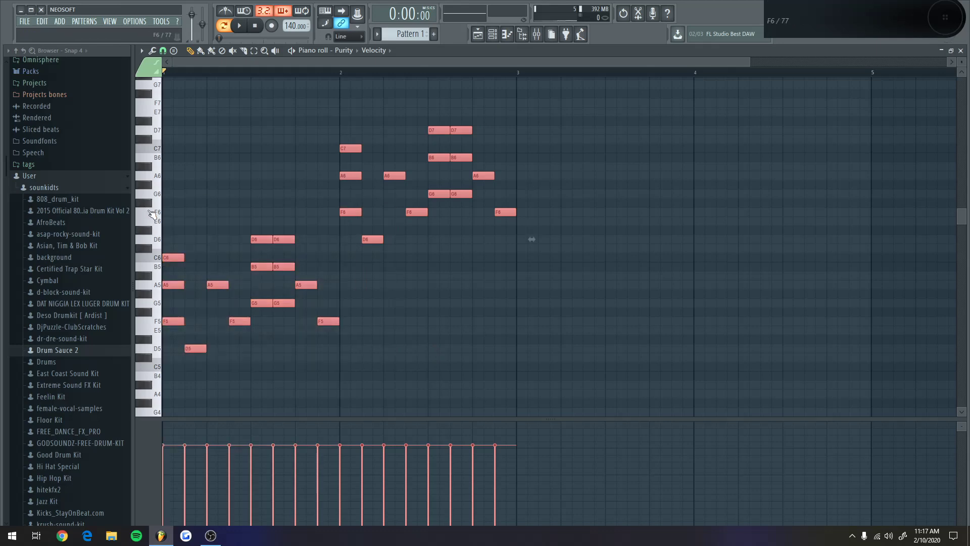
key("ctrl+b")
key("space")
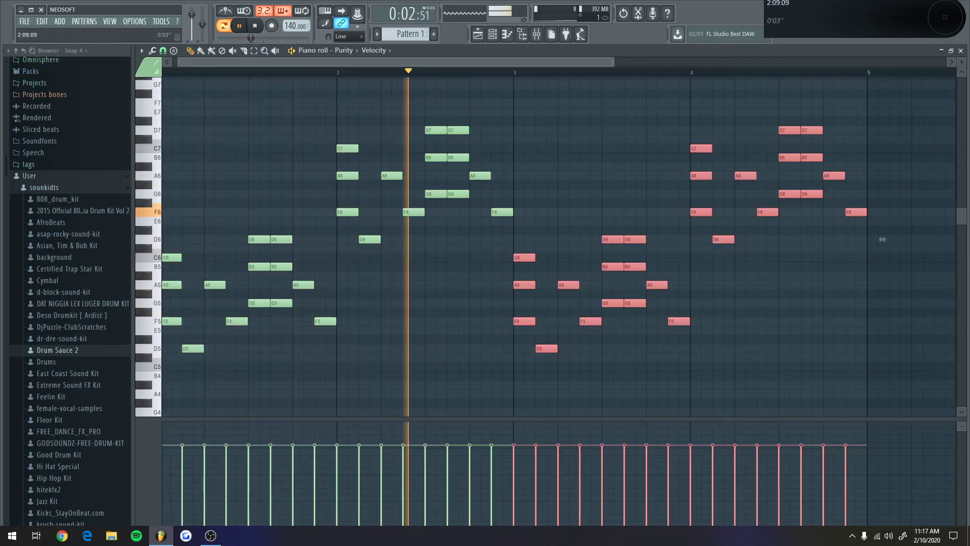
scroll(476, 74, "down", 1)
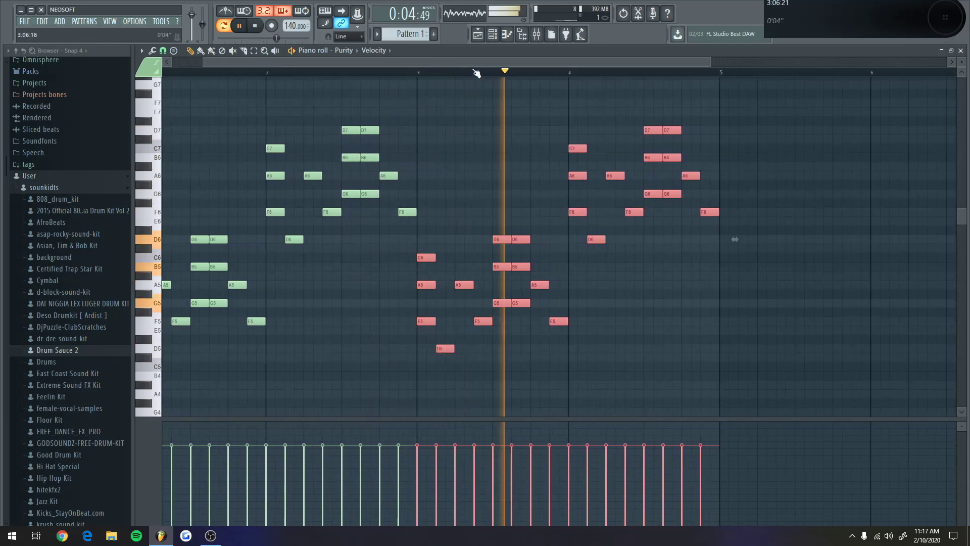
scroll(476, 76, "down", 2)
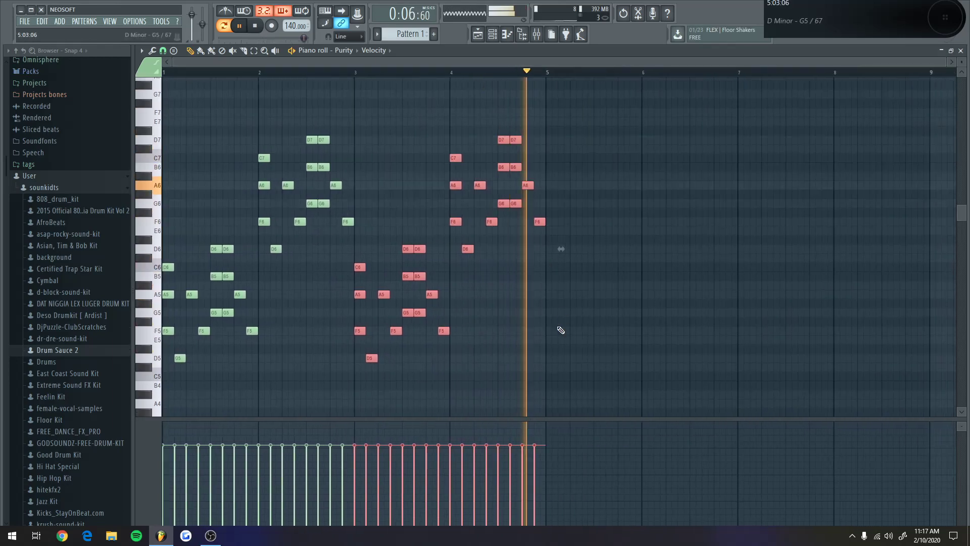
Lower every note of the four-bar melody by one octave and clear the note selection
left_click_drag(488, 369, 152, 83)
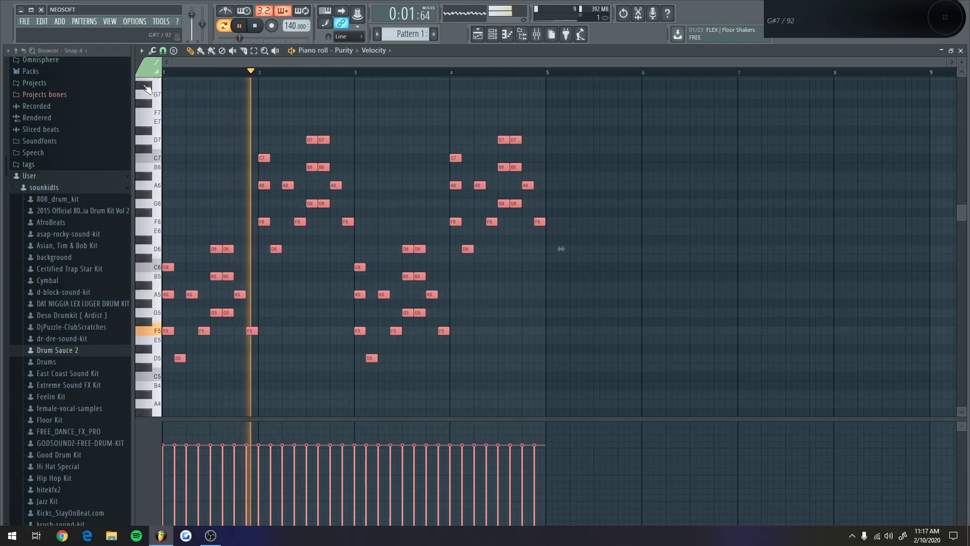
key("ctrl+Down")
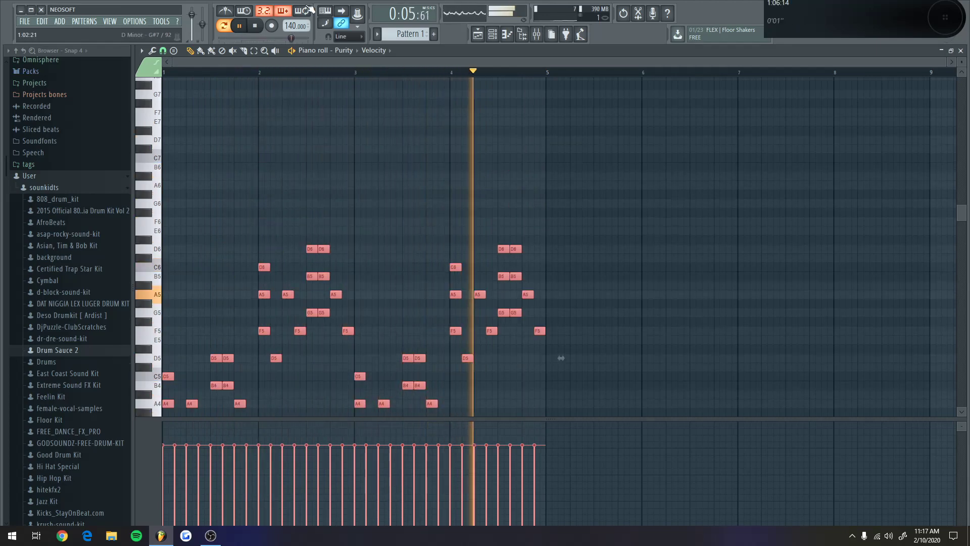
scroll(310, 68, "up", 3)
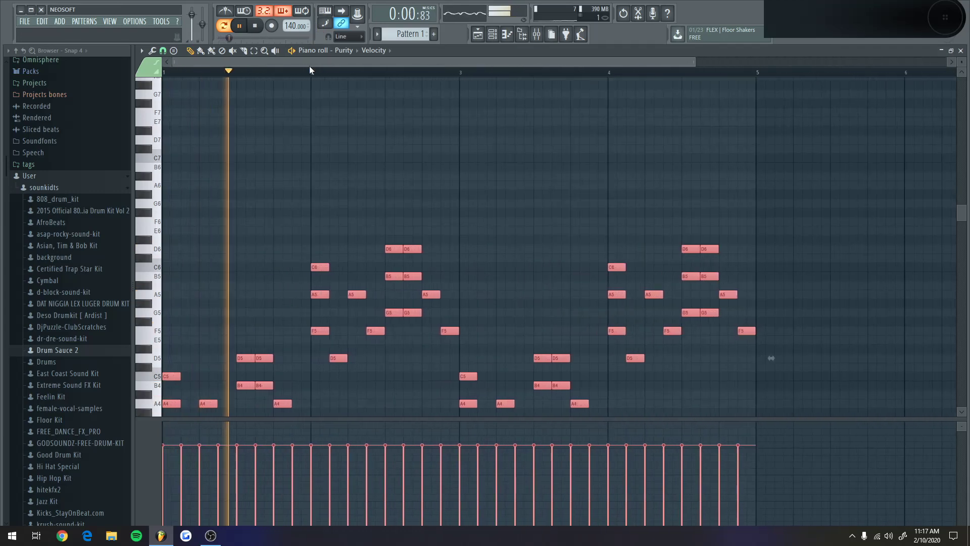
scroll(323, 91, "down", 3)
left_click(520, 132)
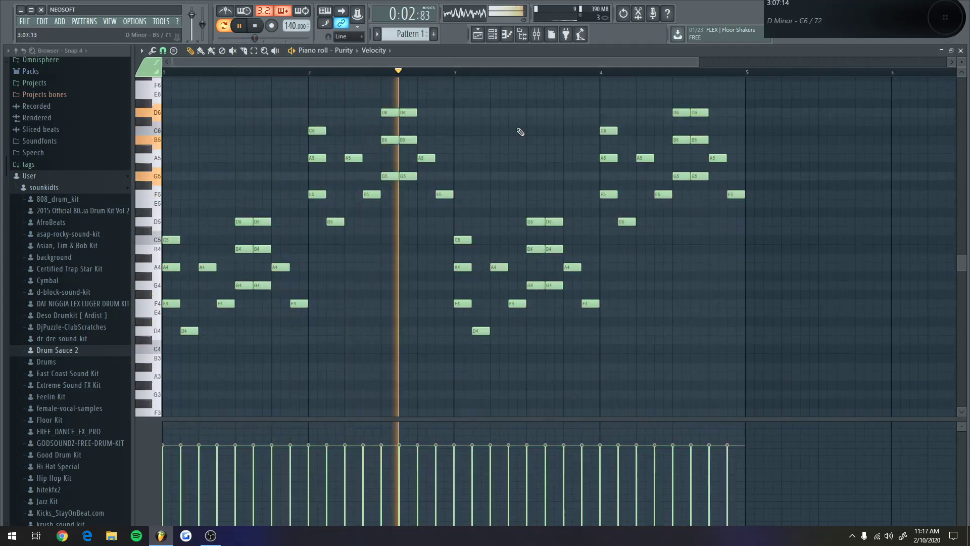
Switch to the playlist and add the 808 2 sample from the Drum Sauce 2 kit as a new channel
left_click(477, 34)
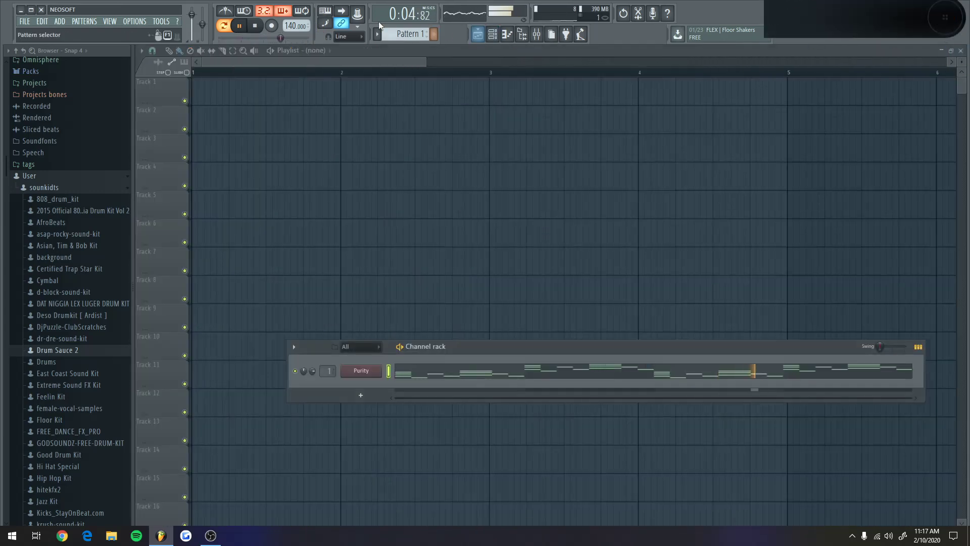
scroll(69, 272, "down", 2)
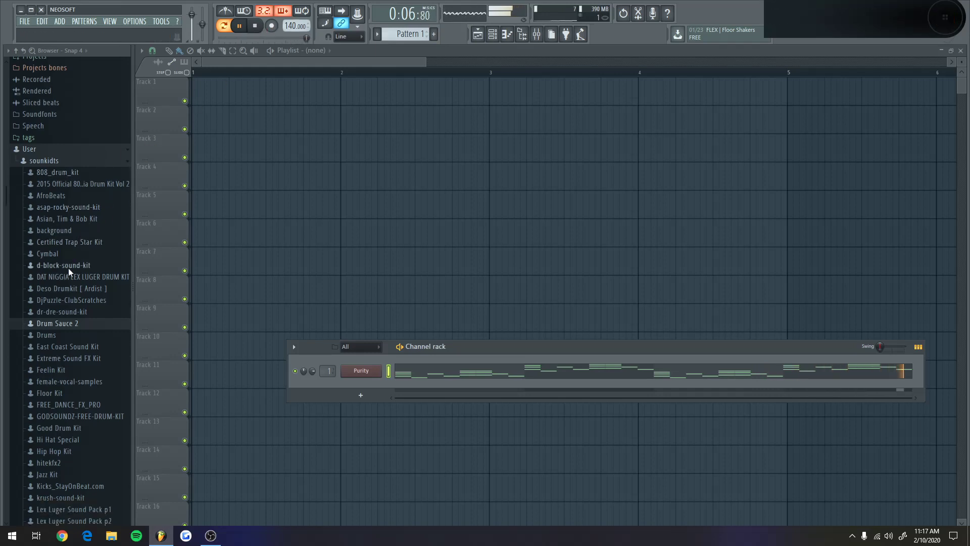
scroll(70, 272, "down", 3)
left_click(65, 281)
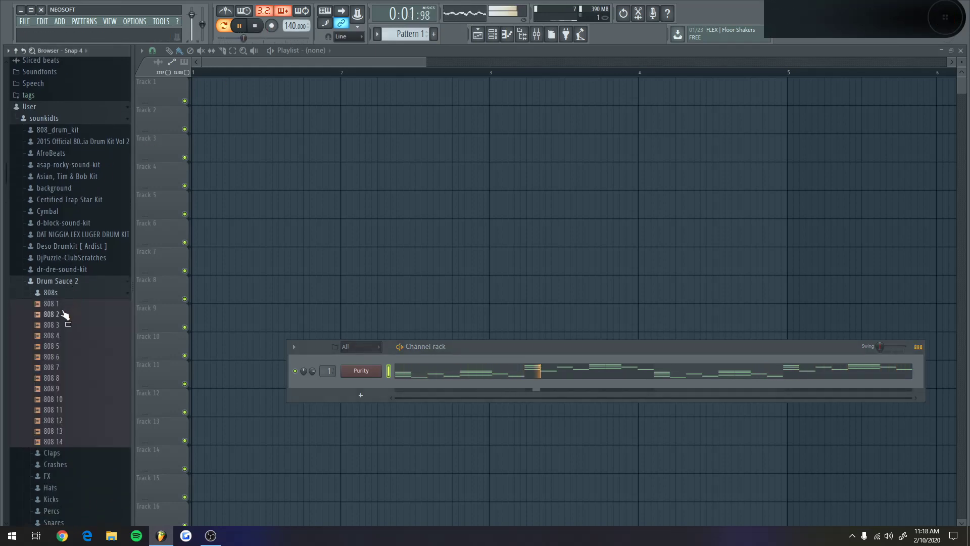
left_click_drag(61, 317, 302, 389)
left_click_drag(366, 387, 366, 388)
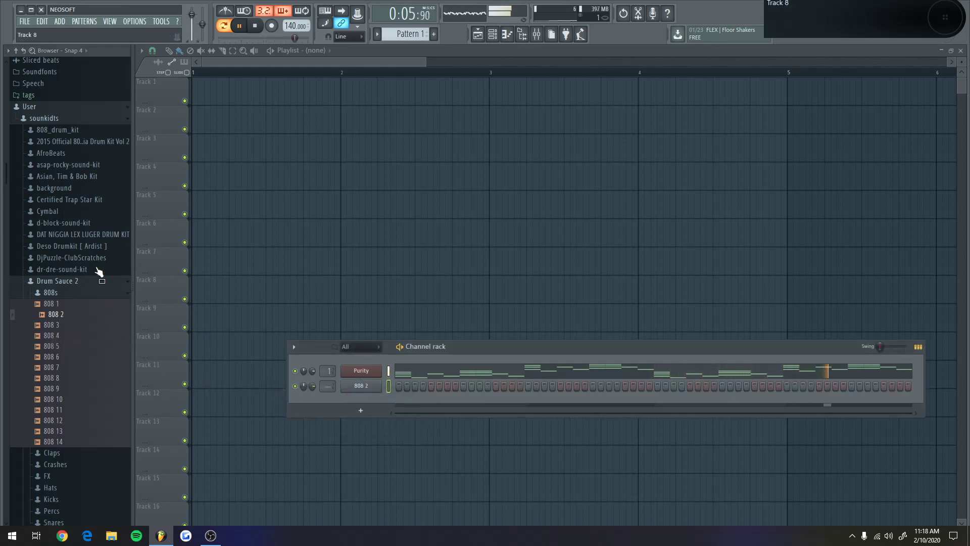
Close the 808s folder and add the KICK_1 sample from the AfroBeats kit as a new channel
left_click(75, 294)
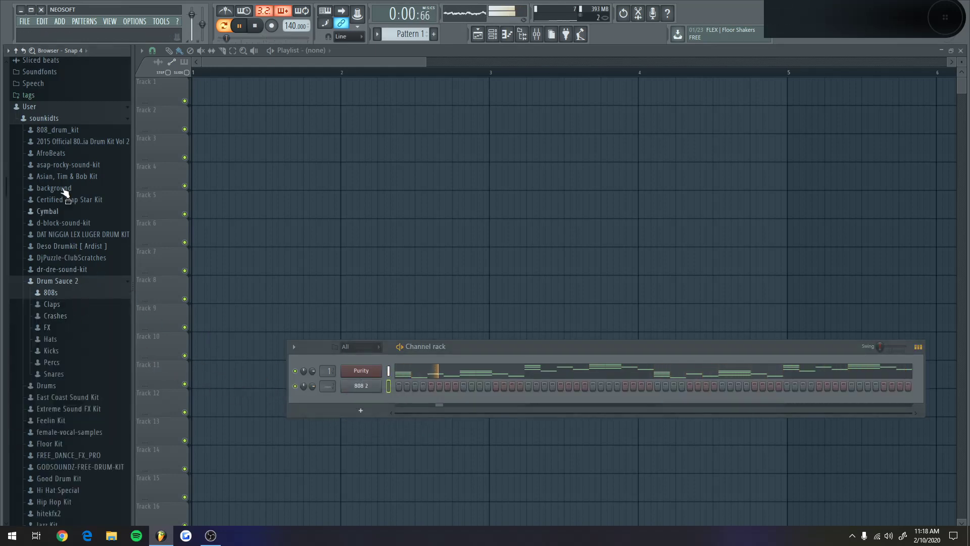
left_click(74, 153)
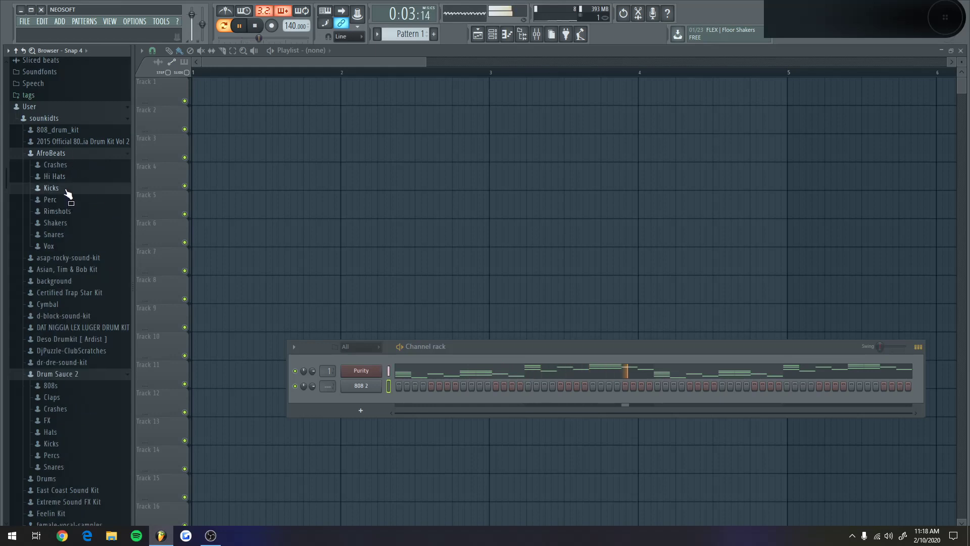
left_click(67, 191)
left_click(66, 199)
left_click_drag(66, 208, 362, 404)
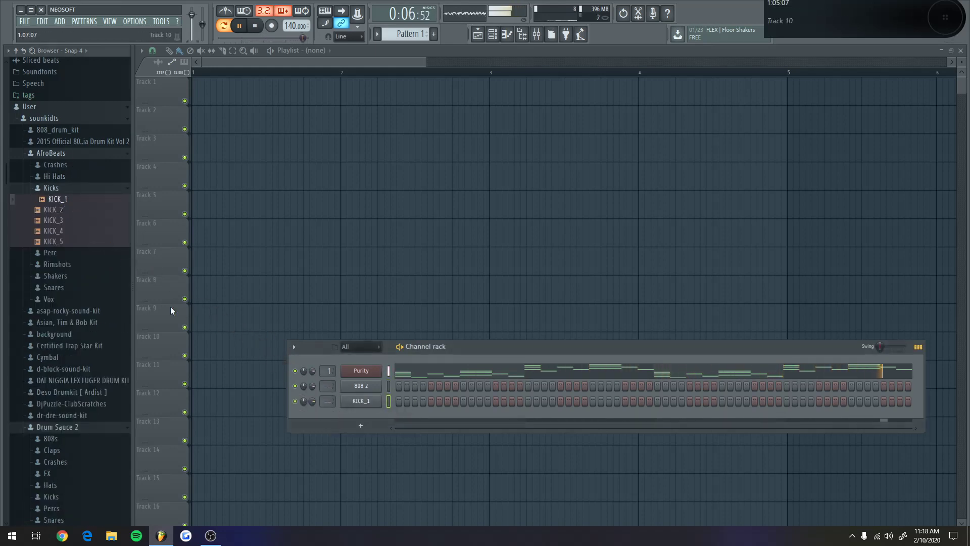
Preview the AfroBeats snares and add SNRE_5 as a new channel below the kick
left_click(70, 288)
left_click(68, 343)
left_click(69, 334)
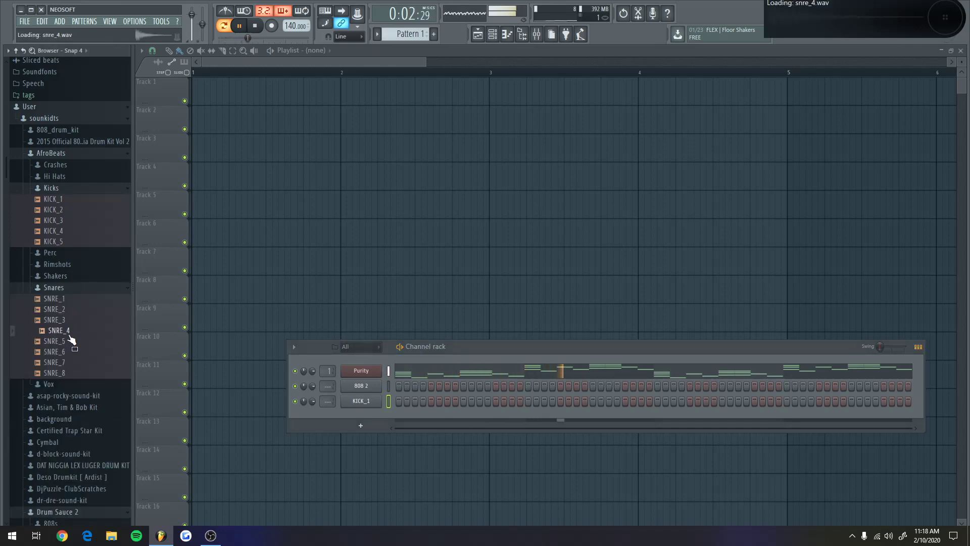
left_click_drag(68, 341, 353, 415)
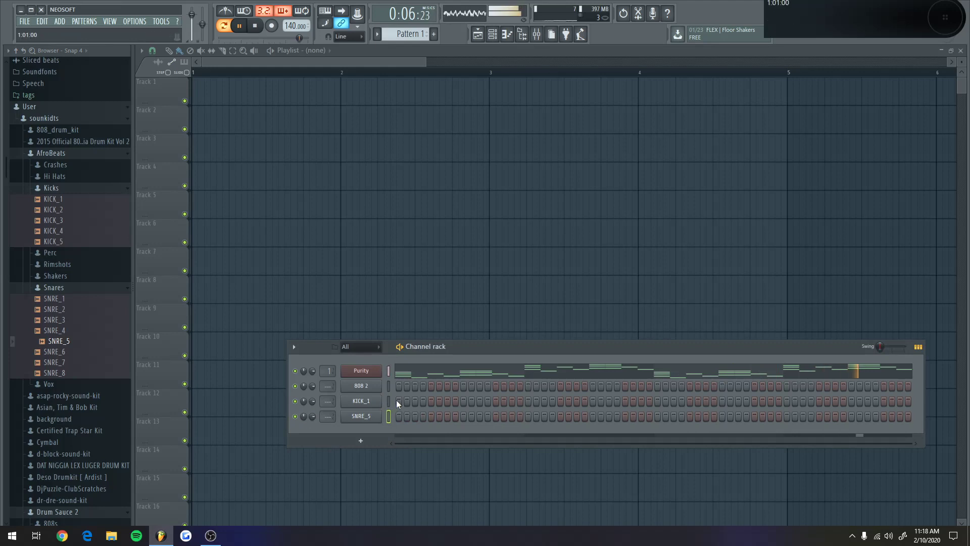
Program KICK_1 on steps 1, 21, 22 and 23 and SNRE_5 on step 9, and restart playback
left_click(463, 416)
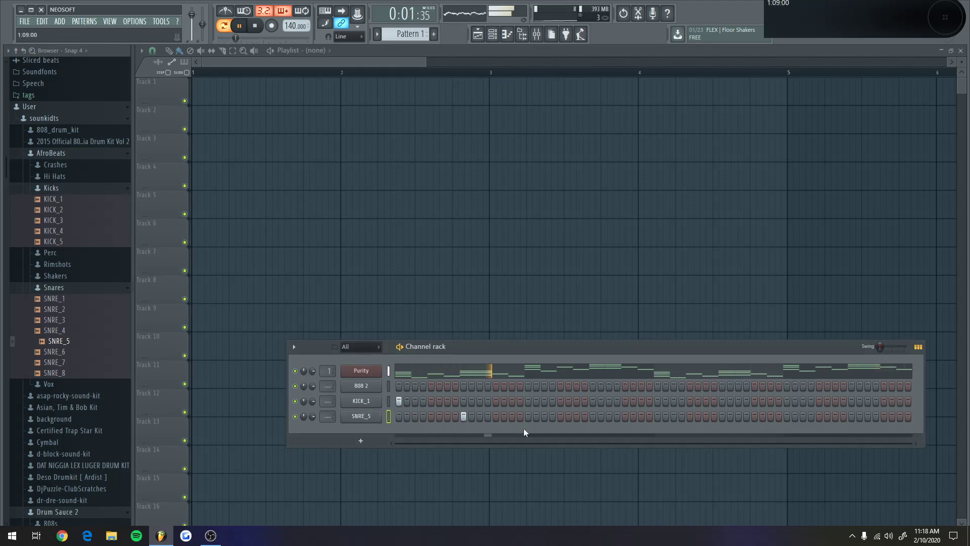
left_click(511, 401)
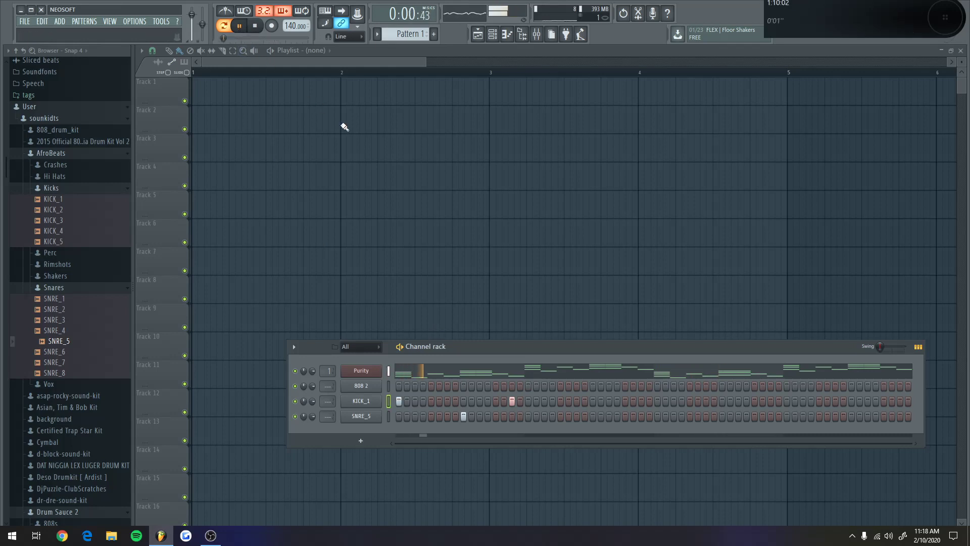
left_click(578, 402)
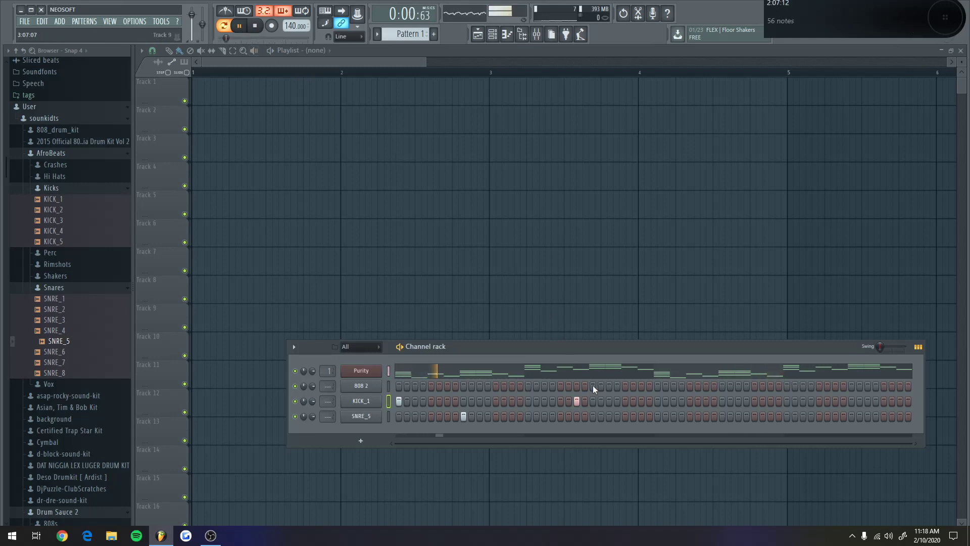
left_click(560, 402)
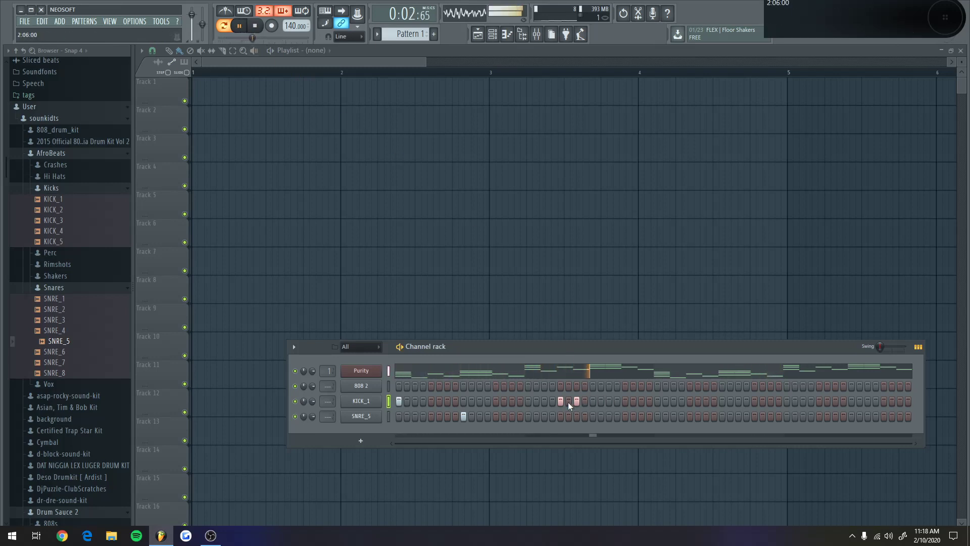
left_click(569, 402)
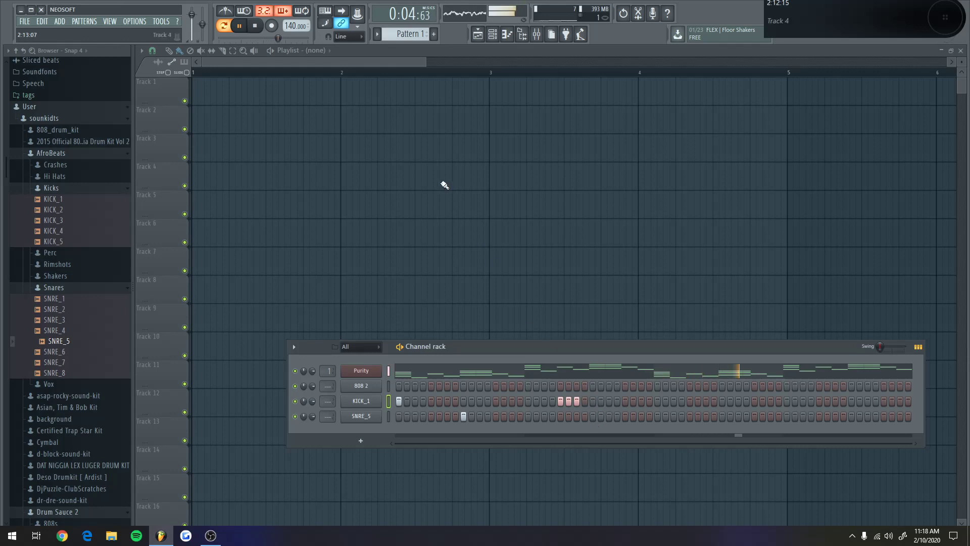
left_click(254, 25)
left_click(239, 25)
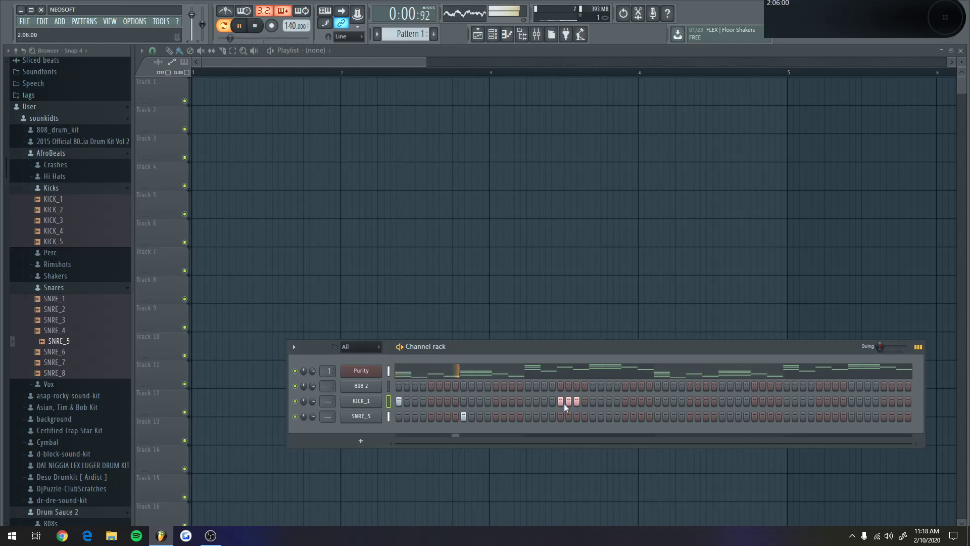
Add SNRE_5 hits on steps 25 and 41 and KICK_1 hits on steps 27, 31 and 33
left_click(593, 417)
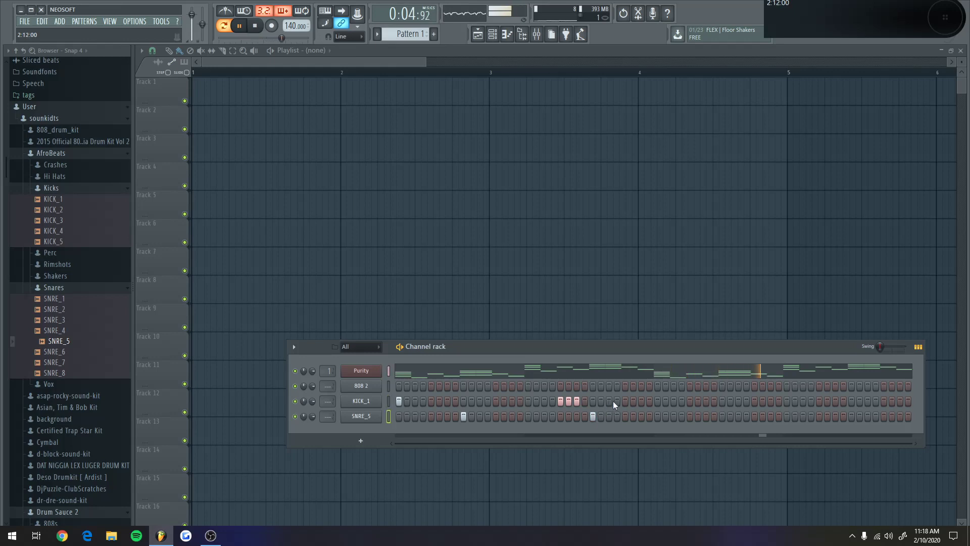
left_click(609, 401)
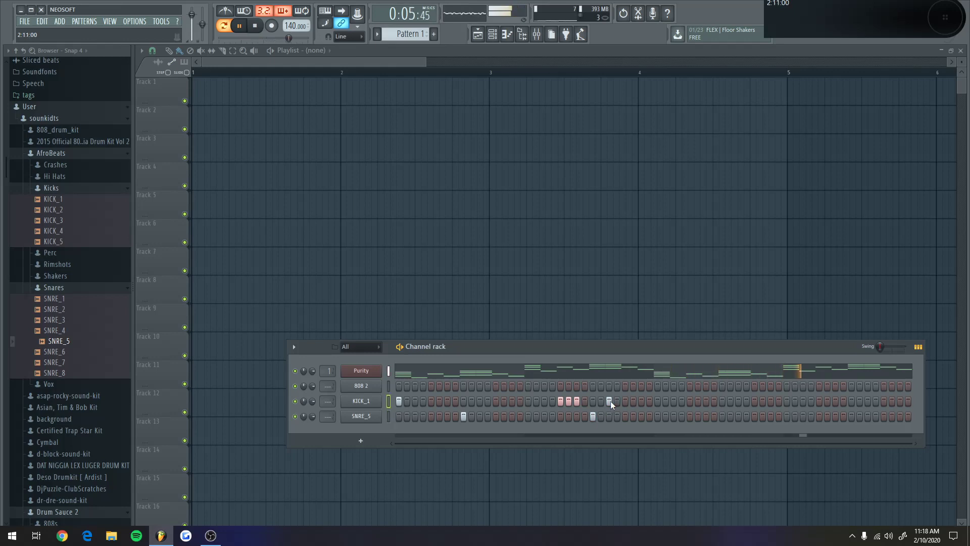
left_click(642, 401)
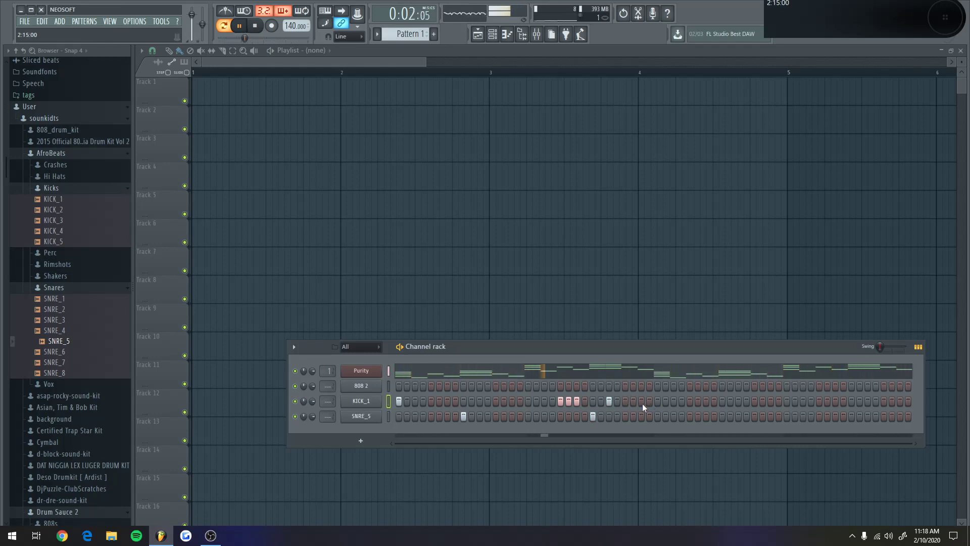
left_click(657, 401)
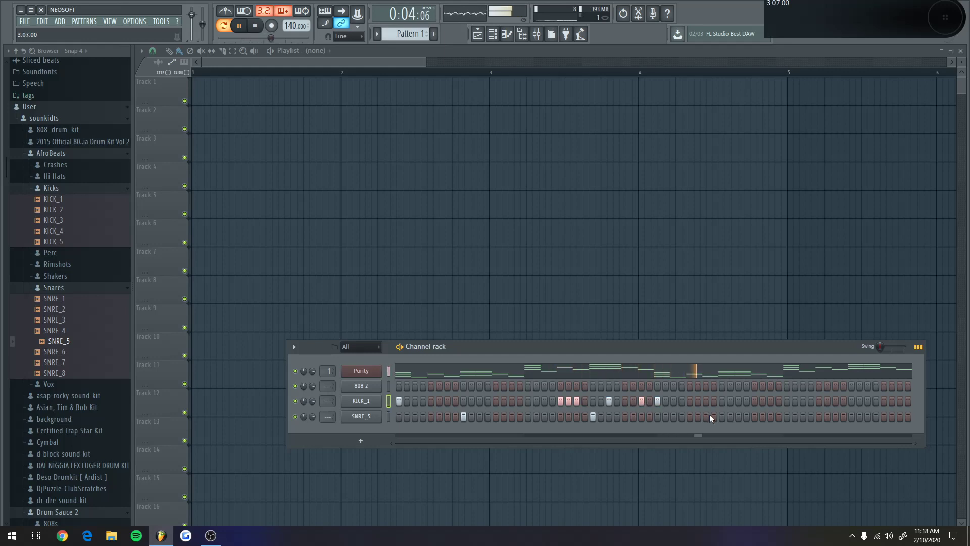
left_click(722, 417)
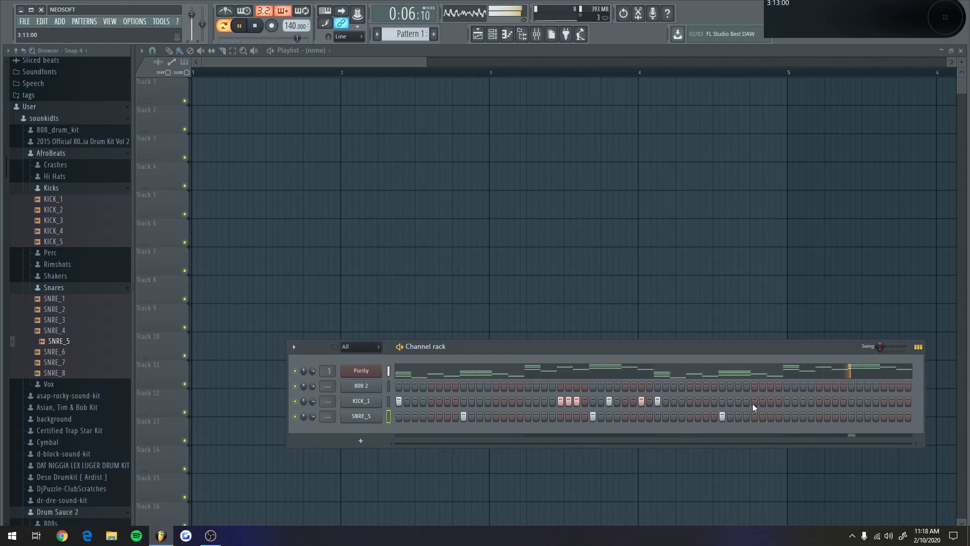
Add KICK_1 hits on steps 45, 51, 53, 59 and 63 and an SNRE_5 hit on step 57
left_click(754, 401)
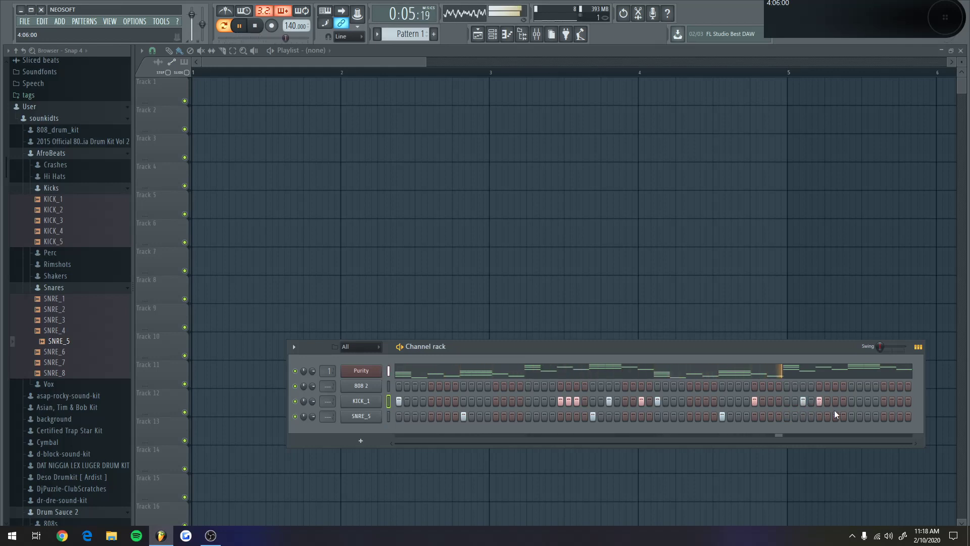
left_click(851, 416)
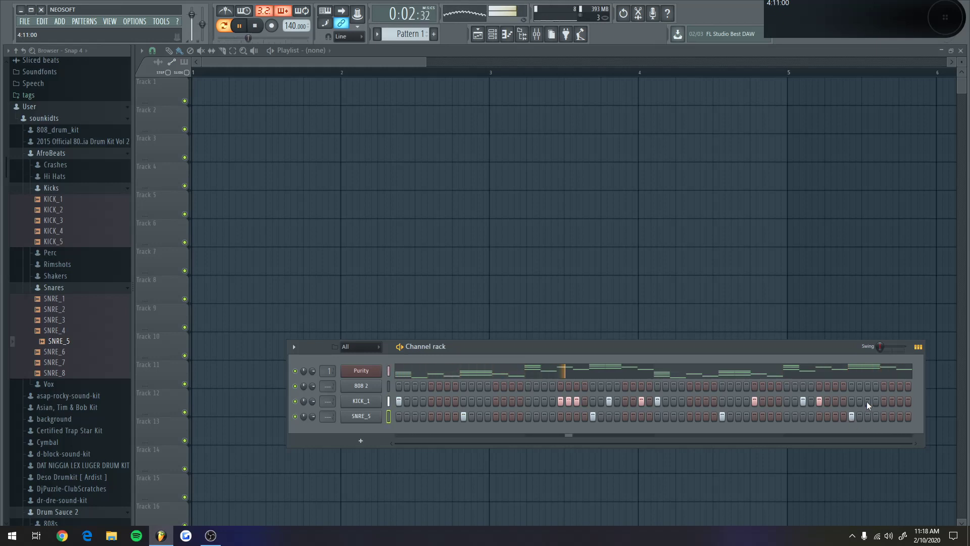
left_click(867, 401)
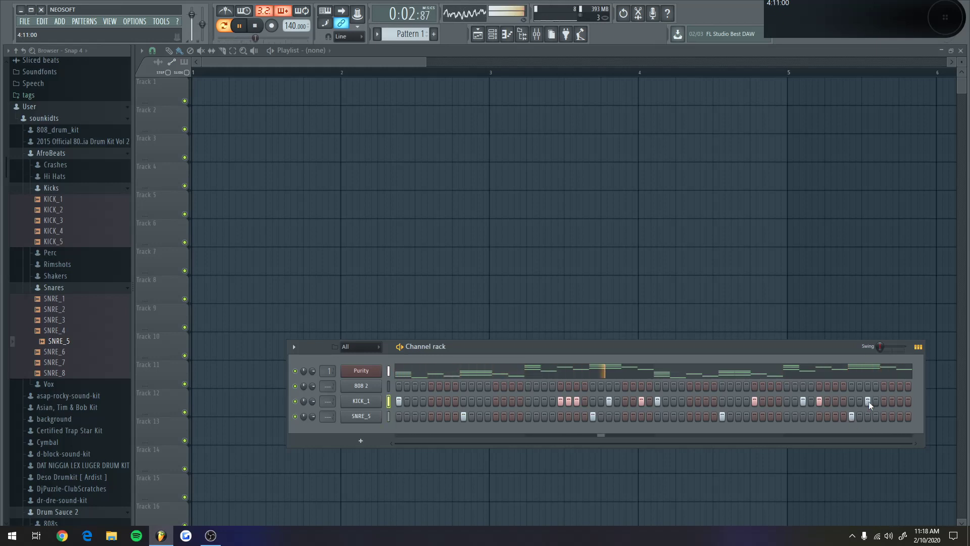
Program 808 2 hits on steps 1, 21, 22, 23, 27, 31 and 33, matching the kick pattern
left_click(398, 386)
left_click(561, 386)
left_click(568, 386)
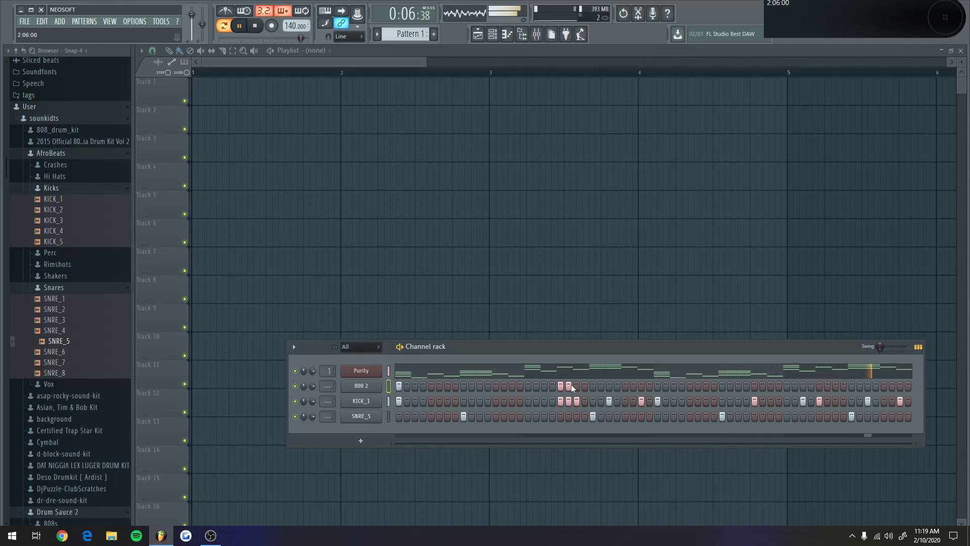
left_click(576, 386)
left_click(609, 386)
left_click(641, 385)
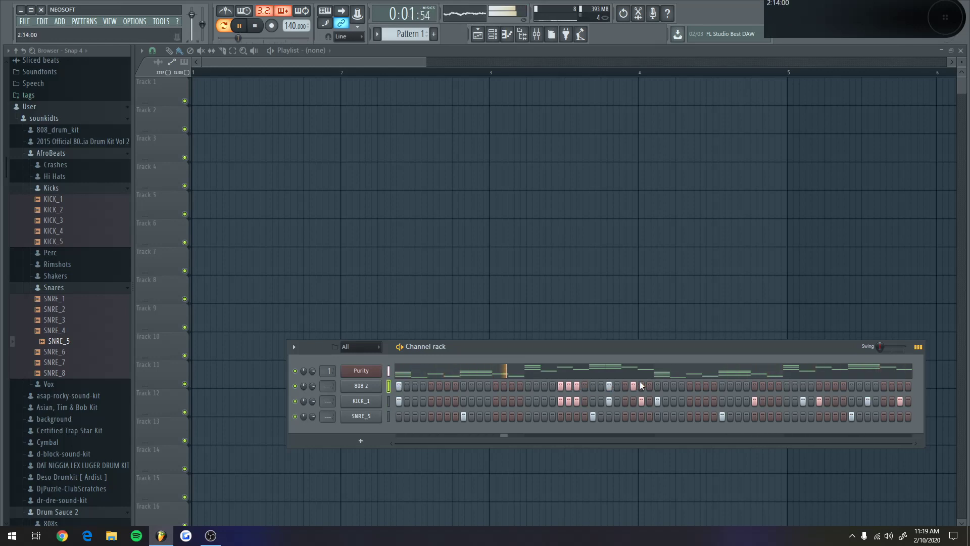
left_click(658, 385)
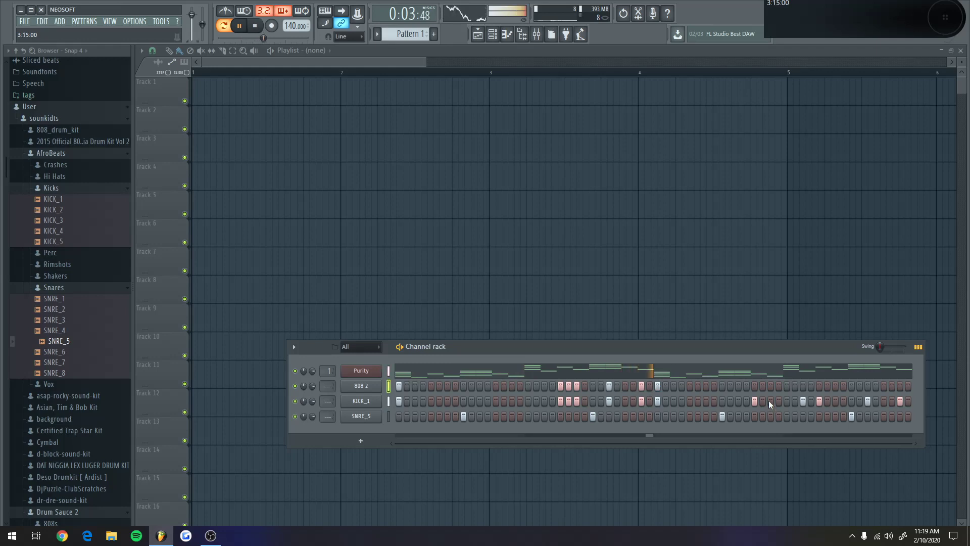
Add the remaining 808 2 hits on steps 45, 51, 53, 59 and 63
left_click(754, 386)
left_click(803, 385)
left_click(819, 386)
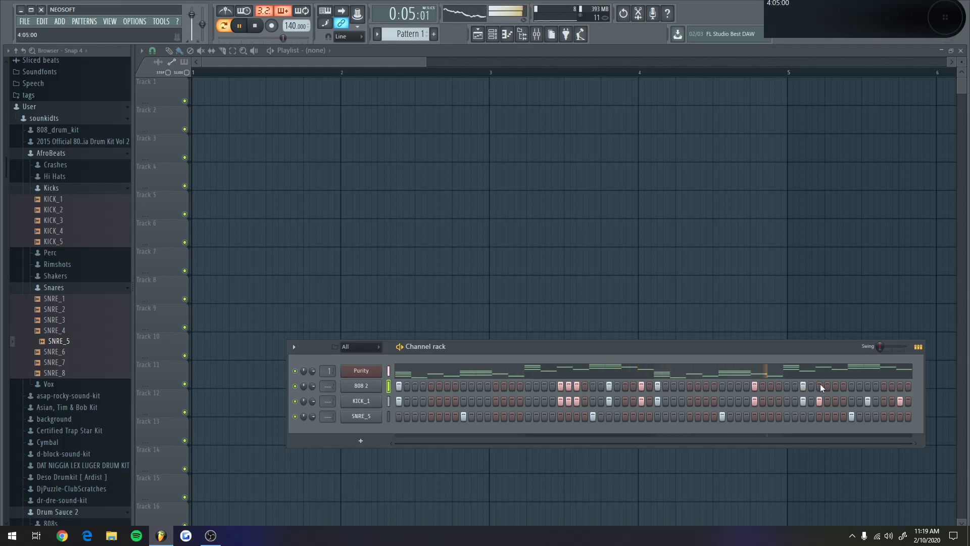
left_click(867, 386)
left_click(900, 386)
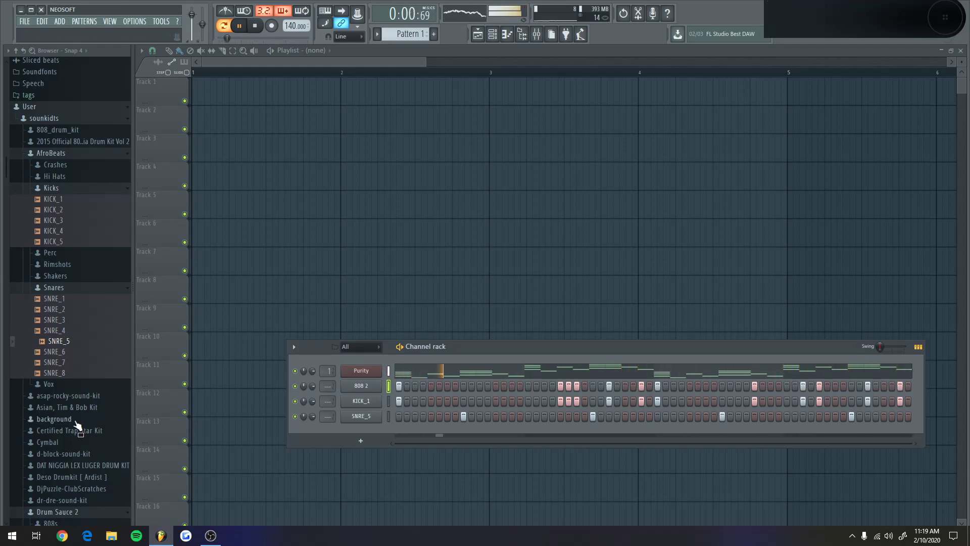
Replace the 808 2 channel's sample with M - M1 808 (M1 Slides) from the Uk drill kit
scroll(75, 424, "down", 15)
left_click(360, 385)
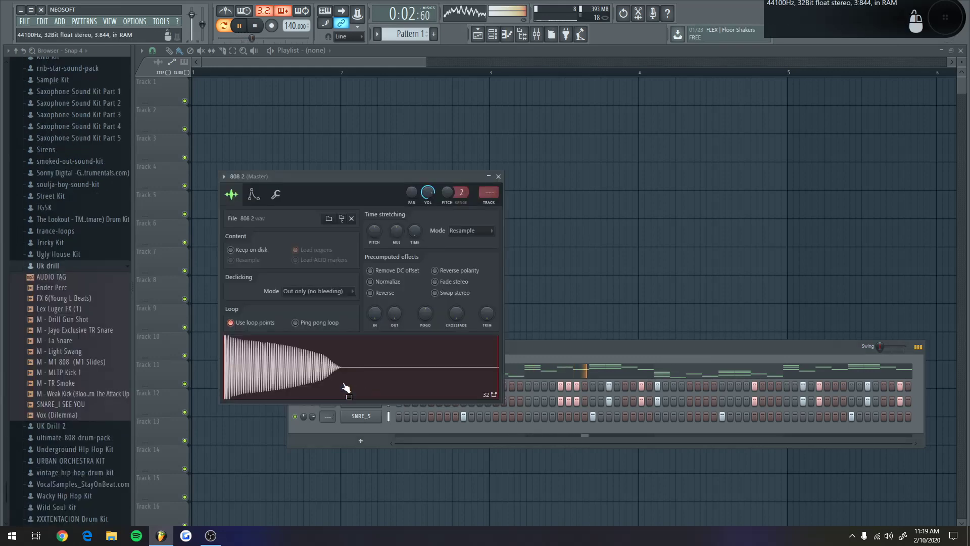
left_click(499, 175)
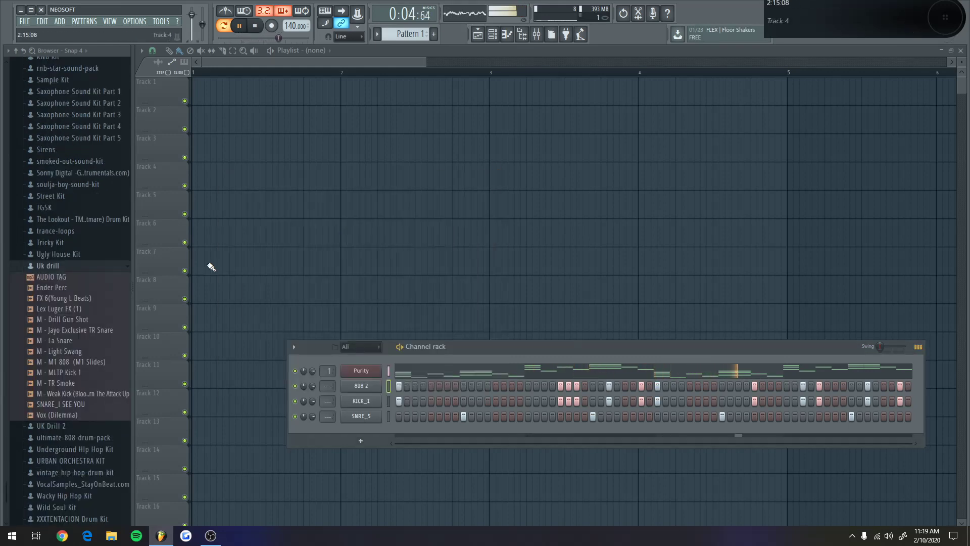
scroll(69, 343, "down", 4)
left_click_drag(59, 305, 362, 386)
Convert the M1 808 channel's steps to piano roll notes and articulate them all so each lasts until the next note
right_click(369, 386)
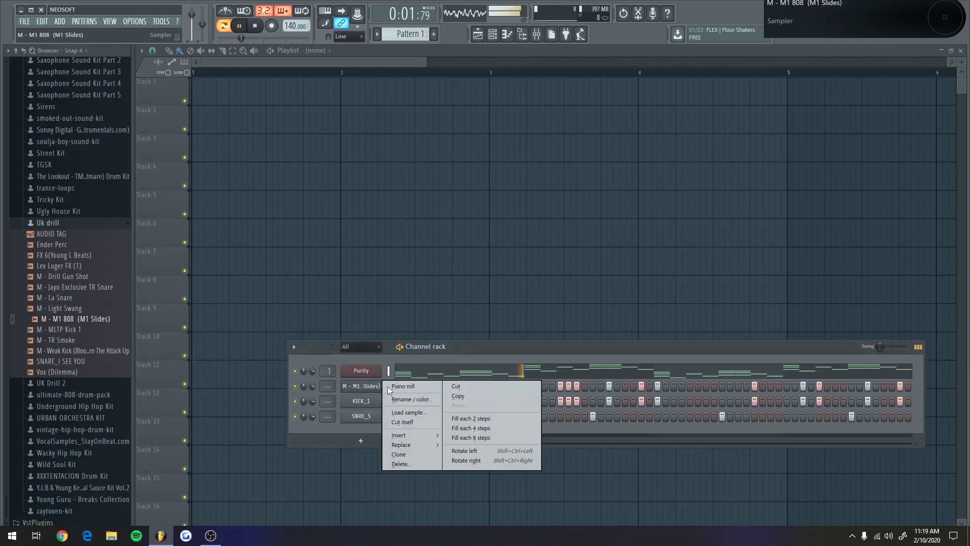
left_click(401, 380)
scroll(268, 93, "down", 2)
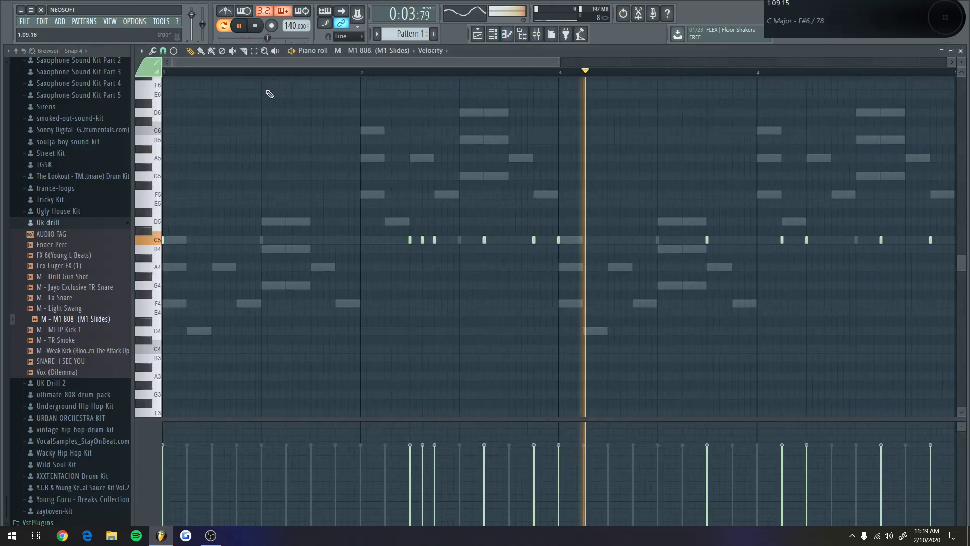
key("ctrl+a")
key("alt+l")
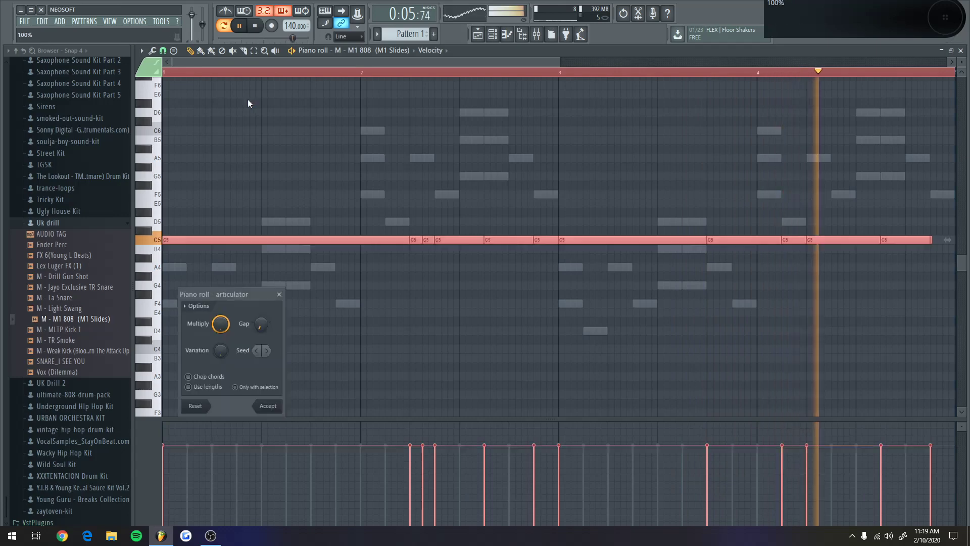
left_click(267, 406)
Make the final C5 note of the M1 808 run to the end of bar 4
scroll(505, 152, "down", 2)
scroll(390, 239, "up", 3)
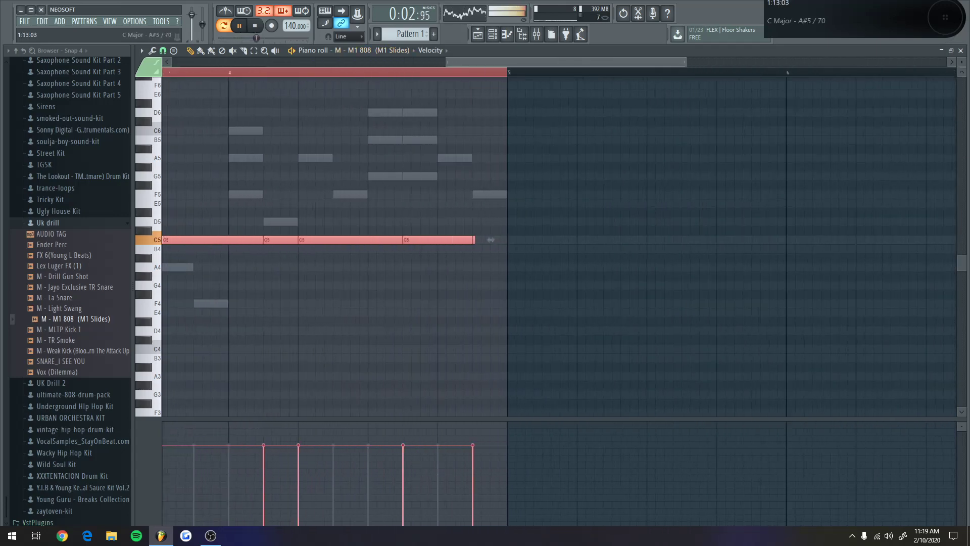
left_click(517, 214)
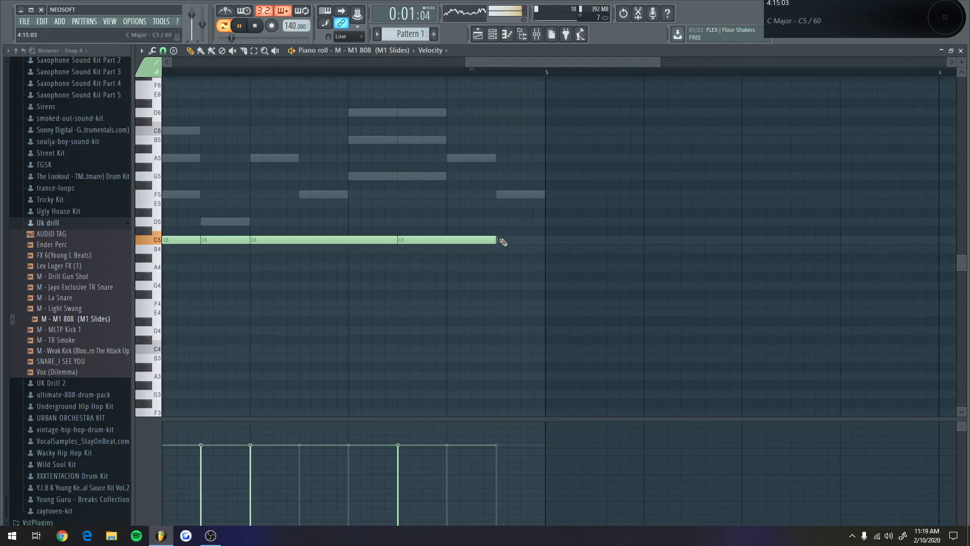
left_click_drag(453, 239, 547, 224)
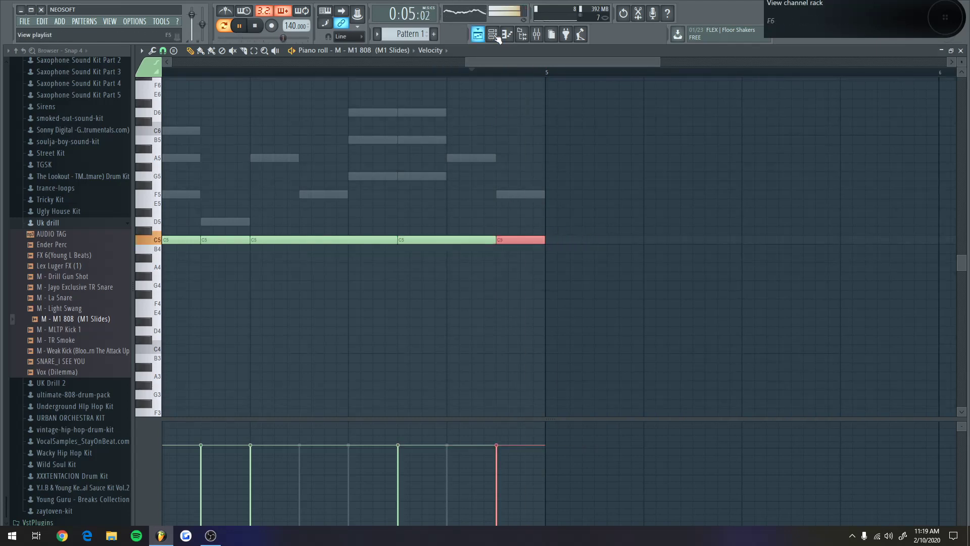
Enable the M1 808 channel's volume envelope, minimize its attack and raise its hold time
left_click(492, 35)
key("space")
left_click(361, 386)
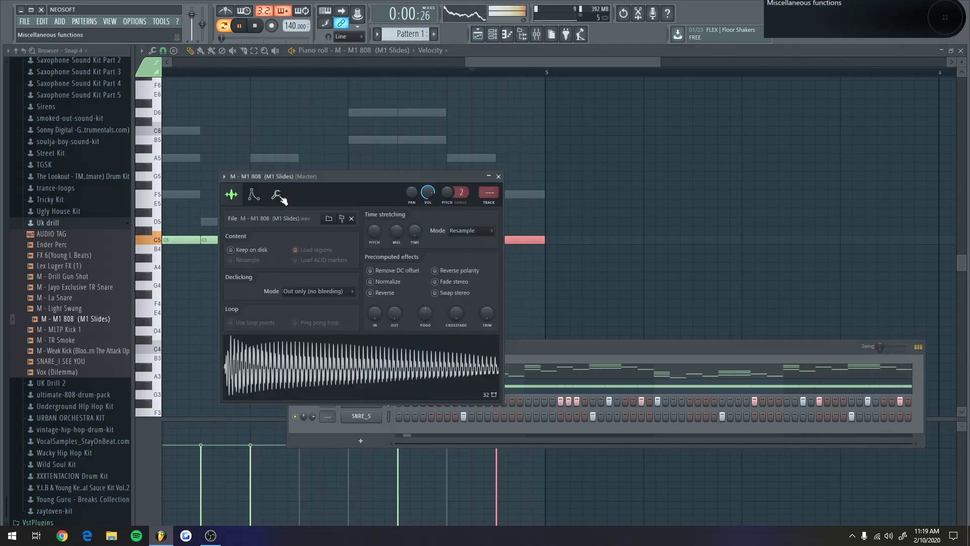
left_click(253, 194)
left_click(261, 216)
left_click_drag(251, 294, 283, 308)
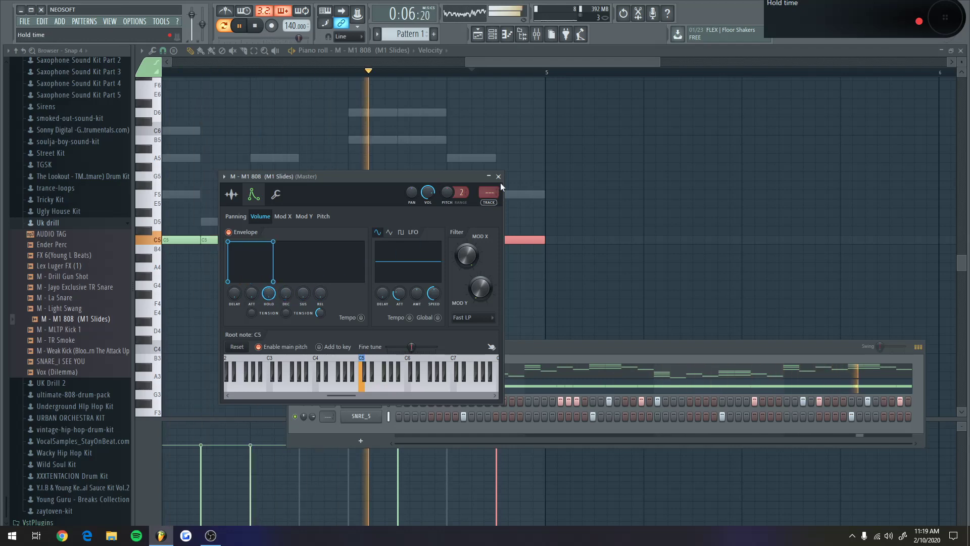
left_click(498, 176)
Reopen the M1 808's piano roll and shorten the first C5 note so it ends at the start of bar 2
key("F5")
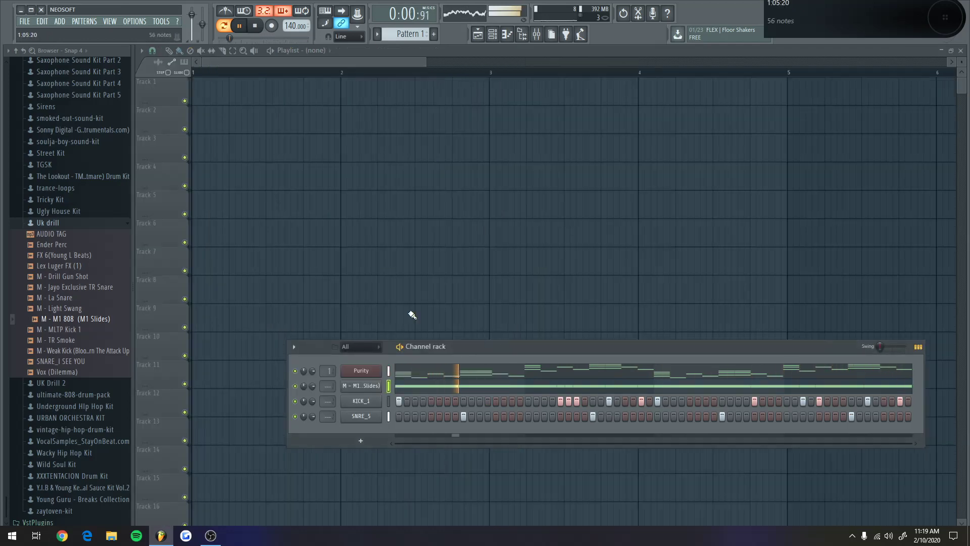
left_click(338, 58)
left_click(506, 34)
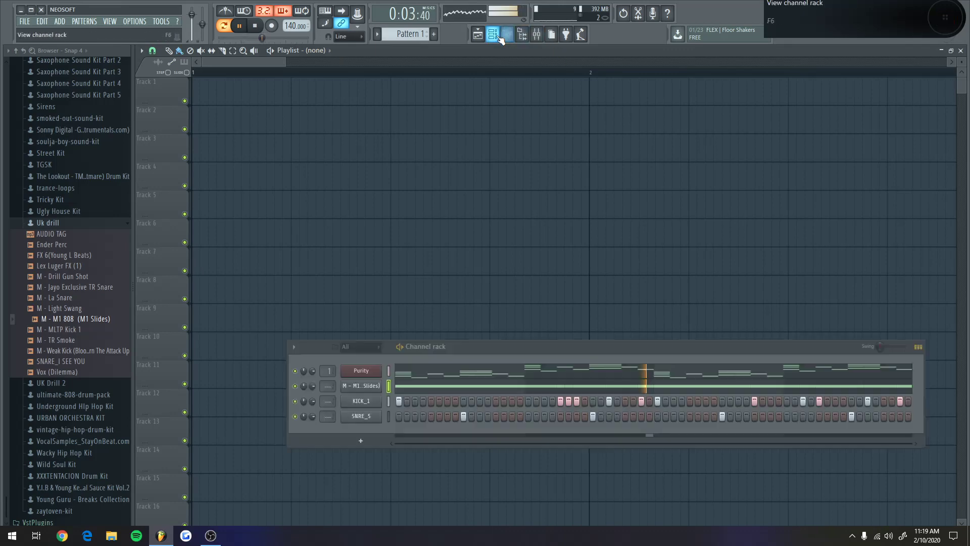
left_click(422, 386)
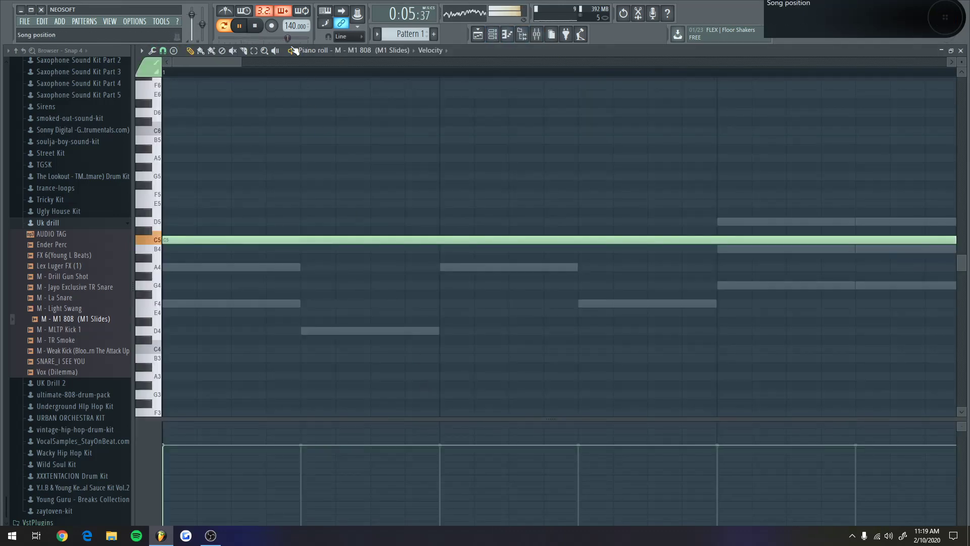
scroll(296, 80, "down", 2)
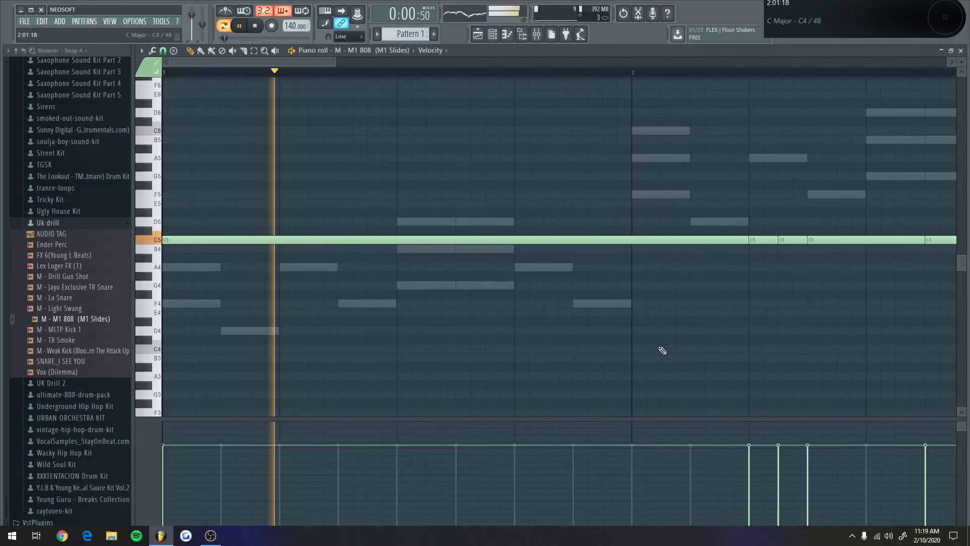
left_click_drag(658, 352, 697, 217)
left_click_drag(748, 240, 611, 243)
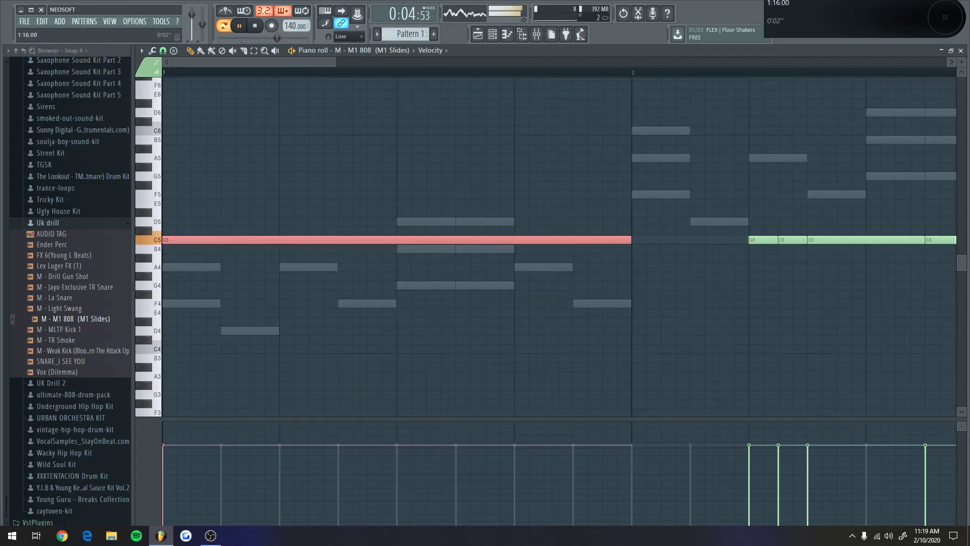
Move the M1 808's short C5 note on beat 2 of bar 2 up to F5
scroll(604, 76, "up", 2)
left_click(625, 296)
left_click_drag(604, 240, 599, 194)
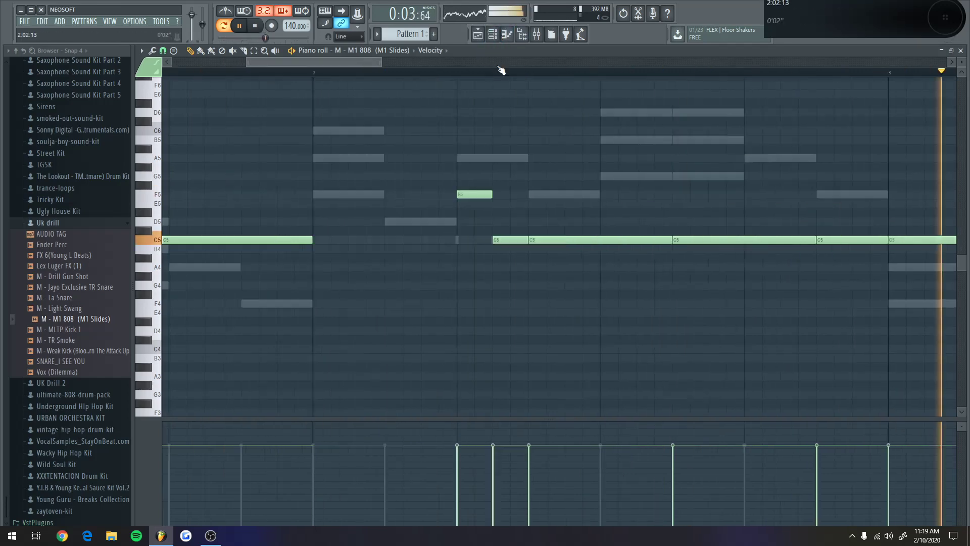
Select all four channels in the channel rack and link them to consecutive mixer tracks starting from Insert 1
left_click(492, 34)
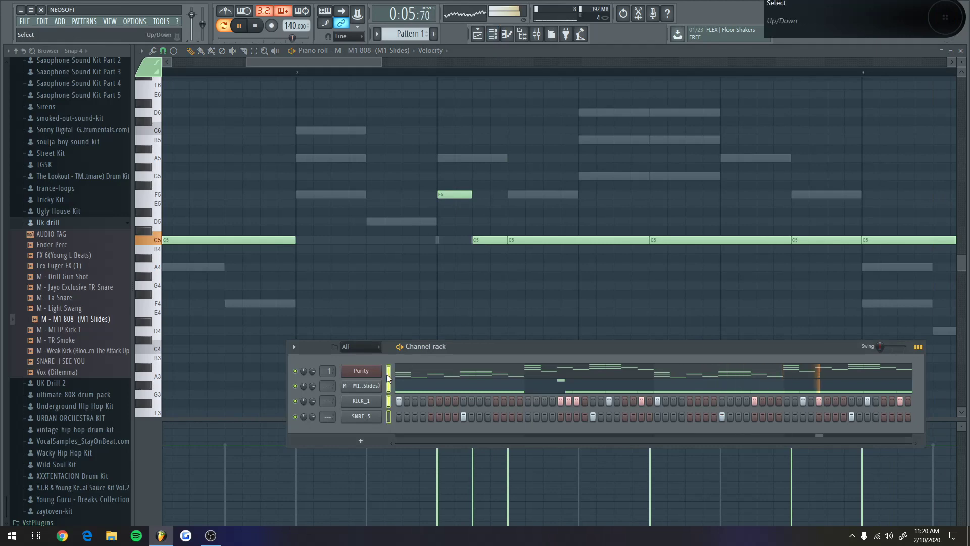
key("F9")
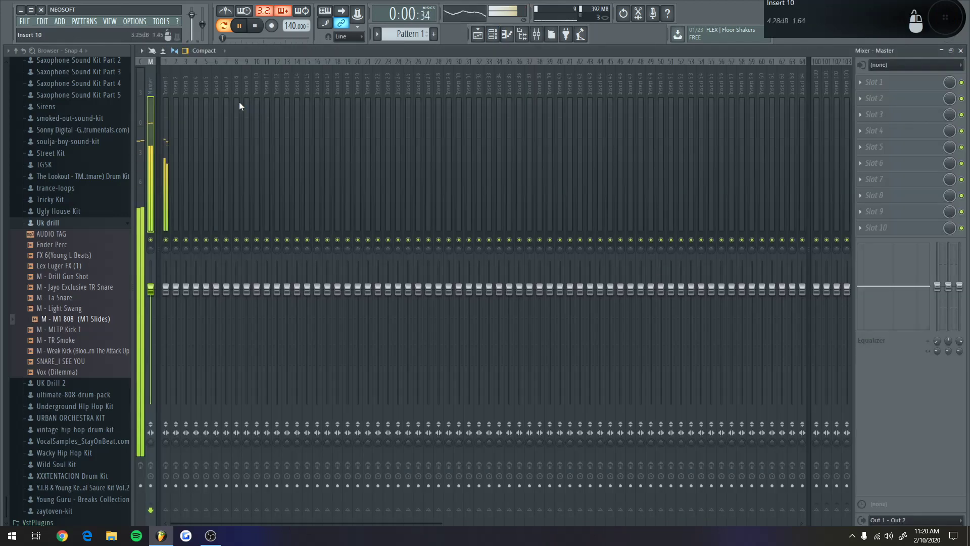
right_click(166, 87)
mouse_move(228, 120)
left_click(301, 125)
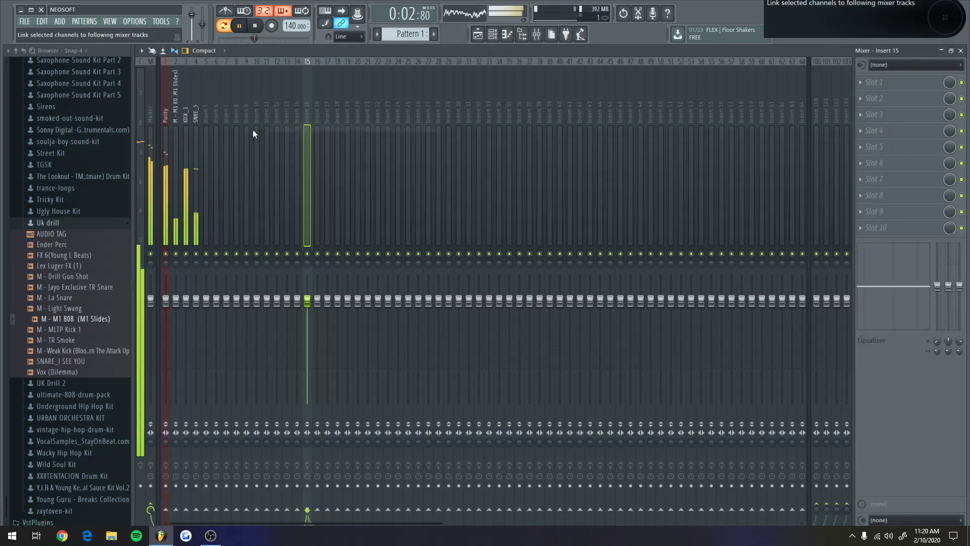
Try Soundgoodizer in the first effect slot of the KICK_1 mixer track
left_click(196, 152)
left_click(176, 152)
left_click(185, 152)
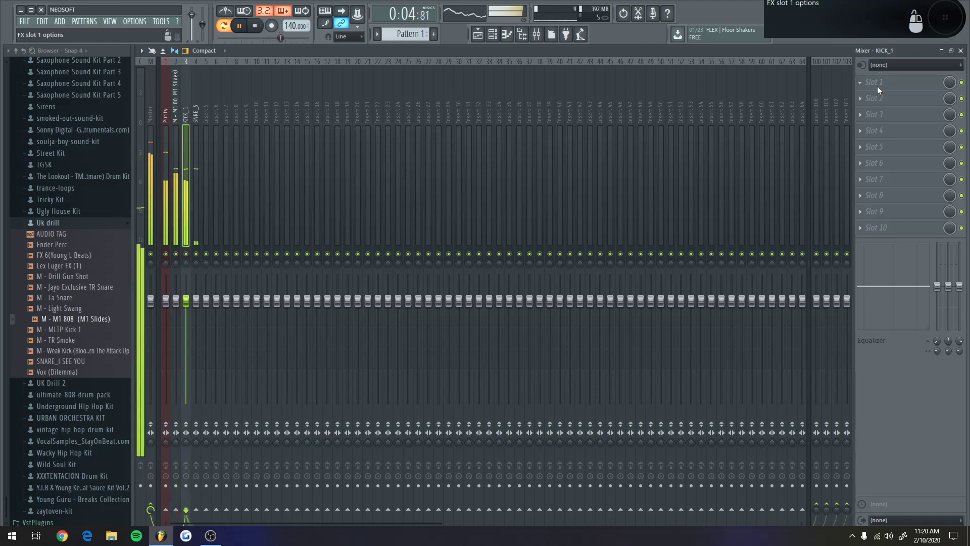
left_click(877, 86)
left_click(836, 303)
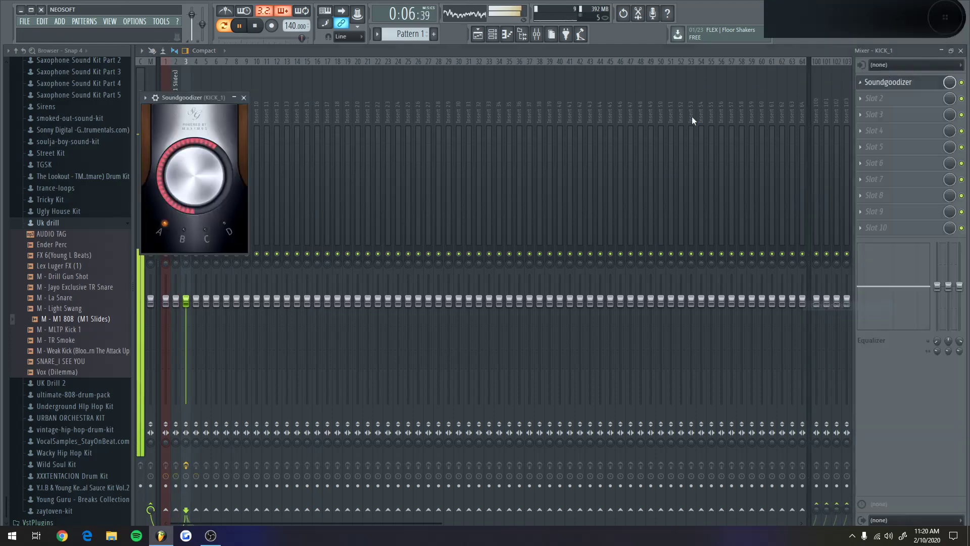
left_click(244, 98)
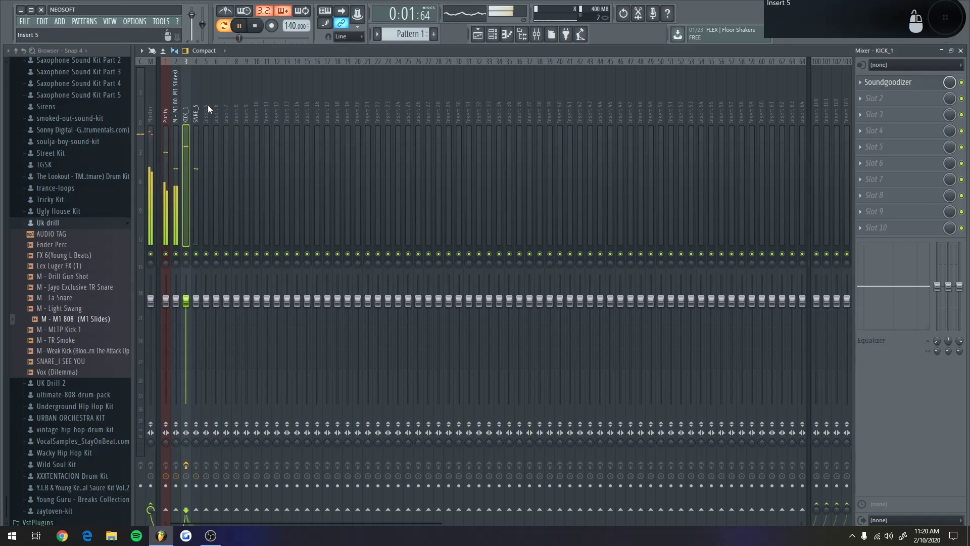
Remove Soundgoodizer from the KICK_1 mixer track's first effect slot
left_click(888, 82)
mouse_move(884, 93)
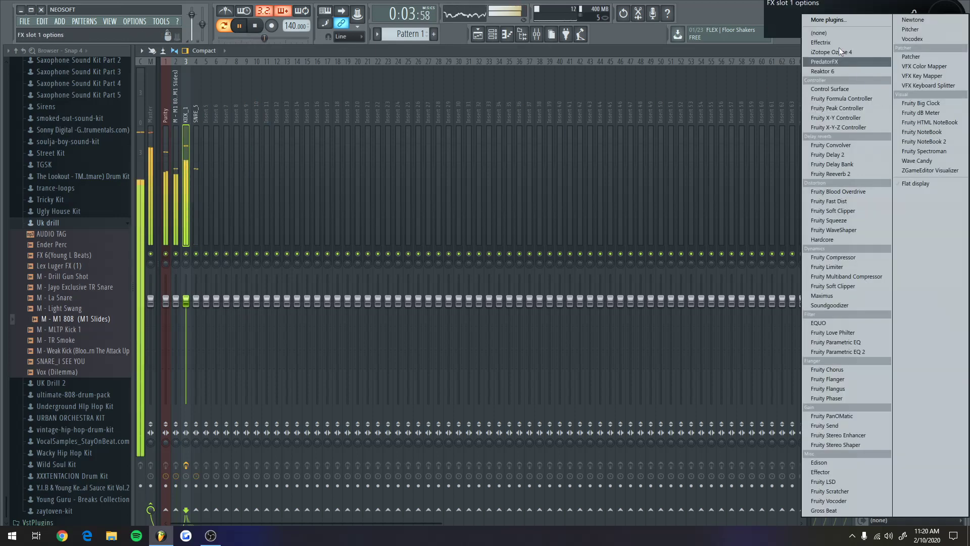
left_click(680, 65)
Load Soundgoodizer in the first effect slot of the M - M1 808 (M1 Slides) mixer track
left_click(176, 101)
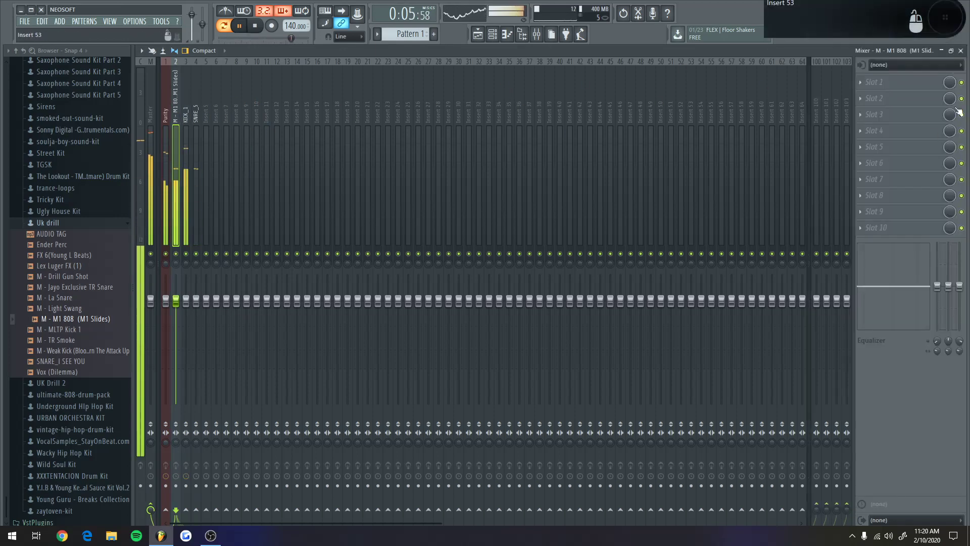
left_click(901, 85)
mouse_move(884, 93)
left_click(853, 305)
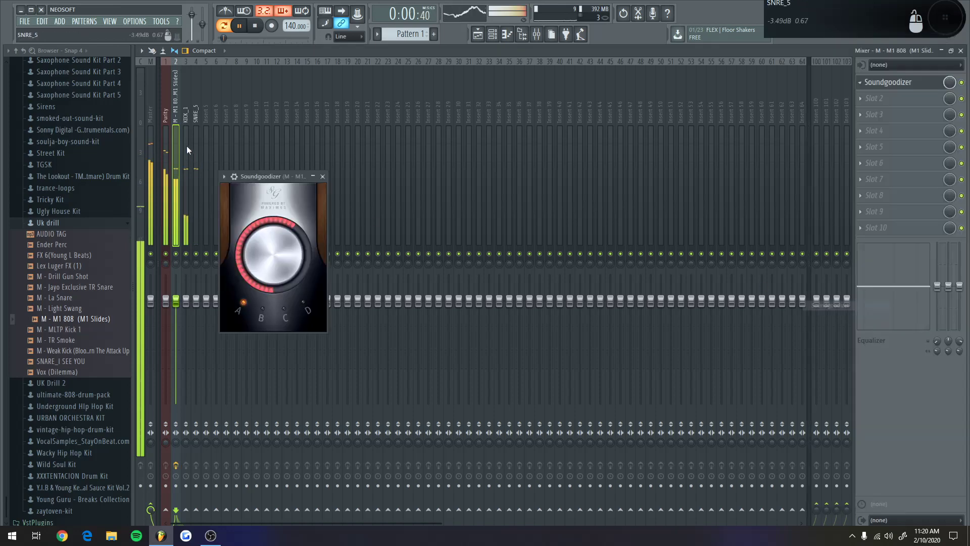
Load Fruity Soft Clipper in the Master track's first effect slot and lower the M - M1 808 track's fader to about -3.5 dB
left_click(150, 114)
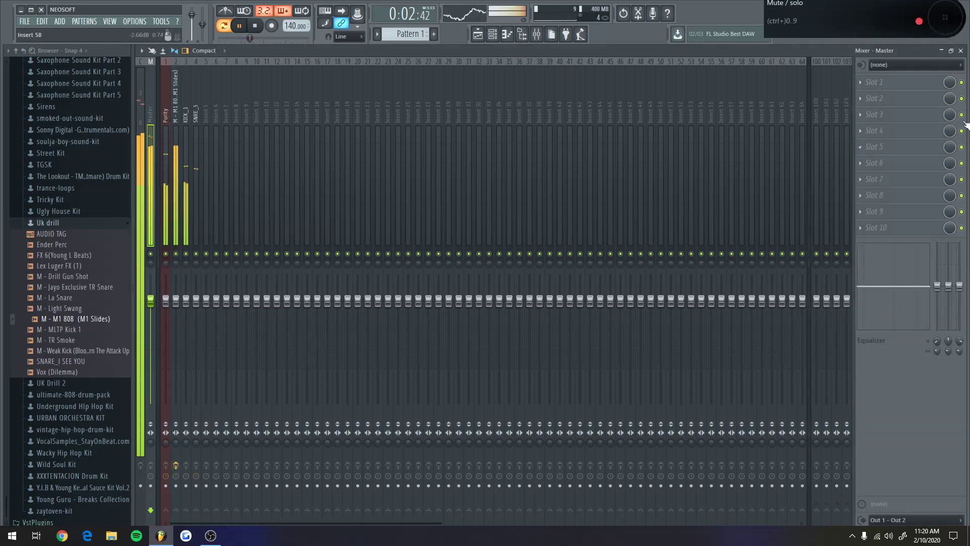
left_click(886, 82)
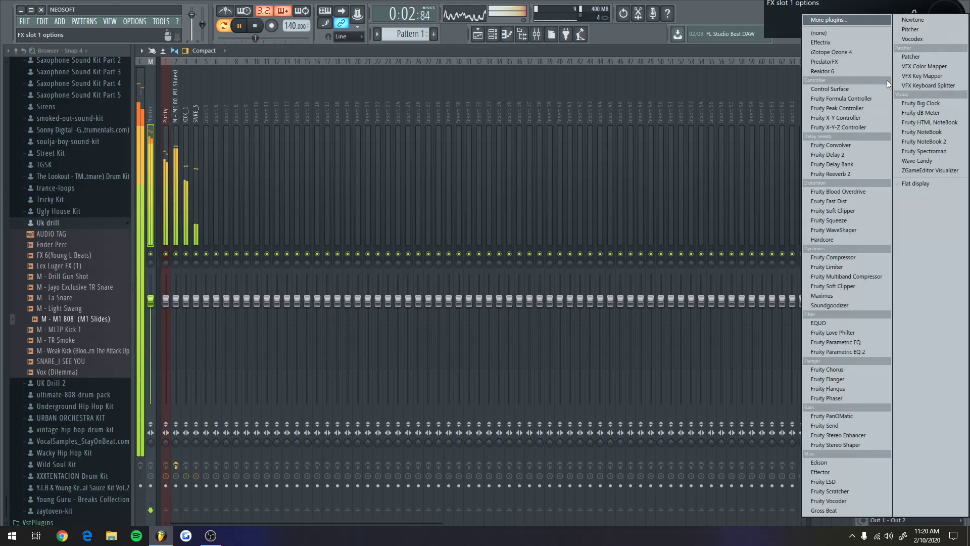
left_click(840, 210)
left_click(245, 121)
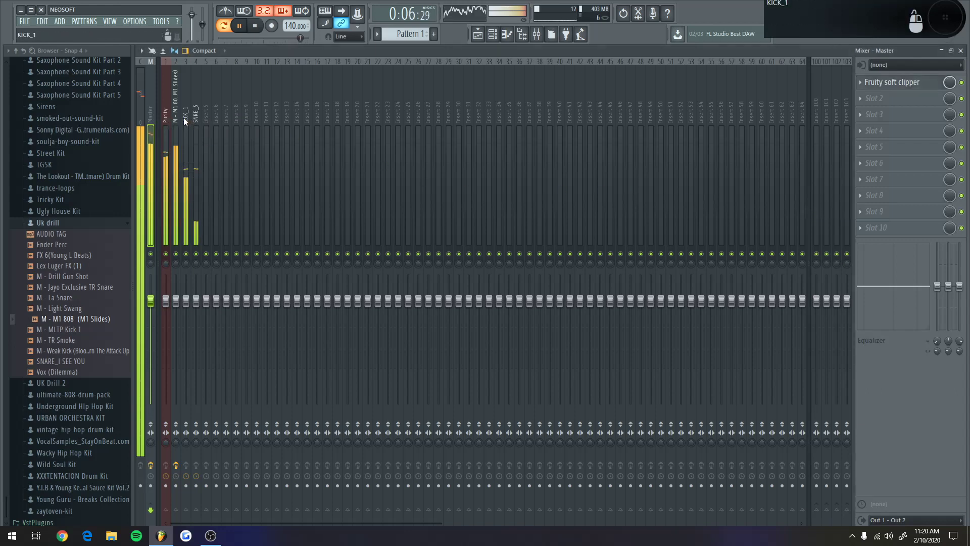
left_click_drag(176, 301, 175, 315)
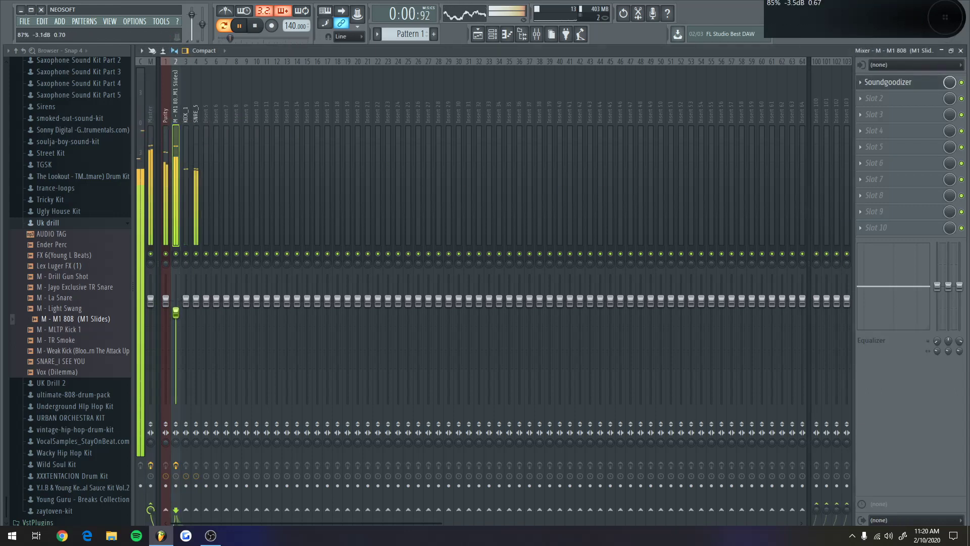
Raise the KICK_1 channel's volume multiplier to about 152% in its levels adjustment settings
left_click(185, 113)
key("F6")
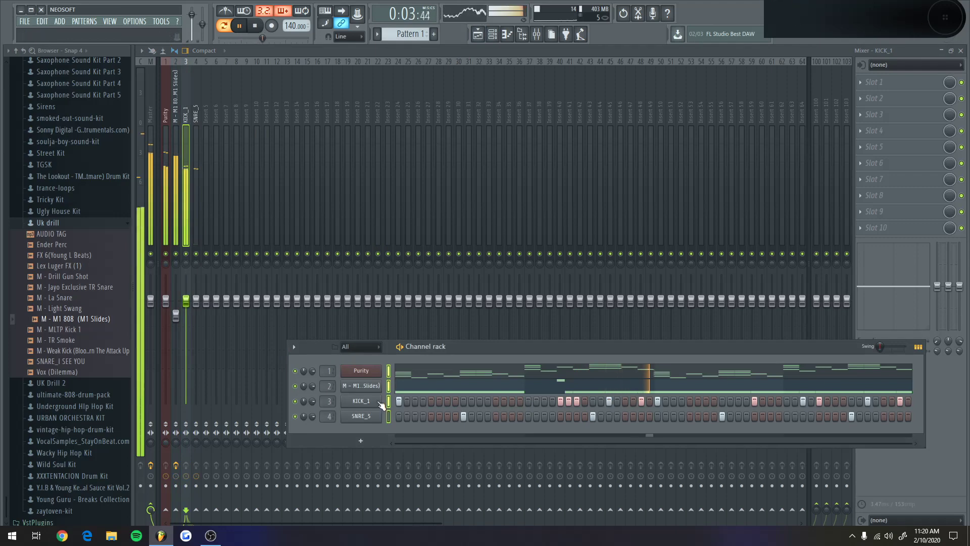
left_click(379, 402)
left_click(267, 207)
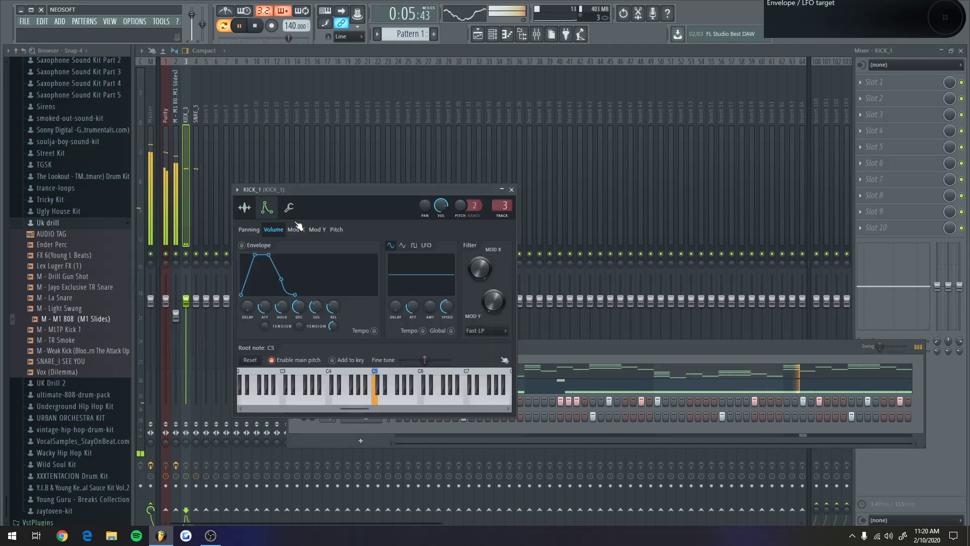
left_click(289, 207)
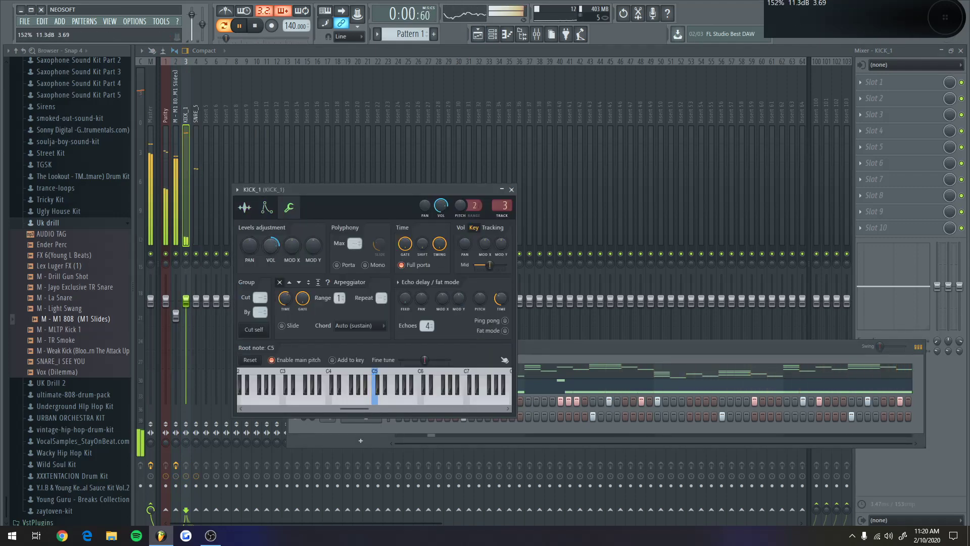
left_click_drag(276, 256, 276, 257)
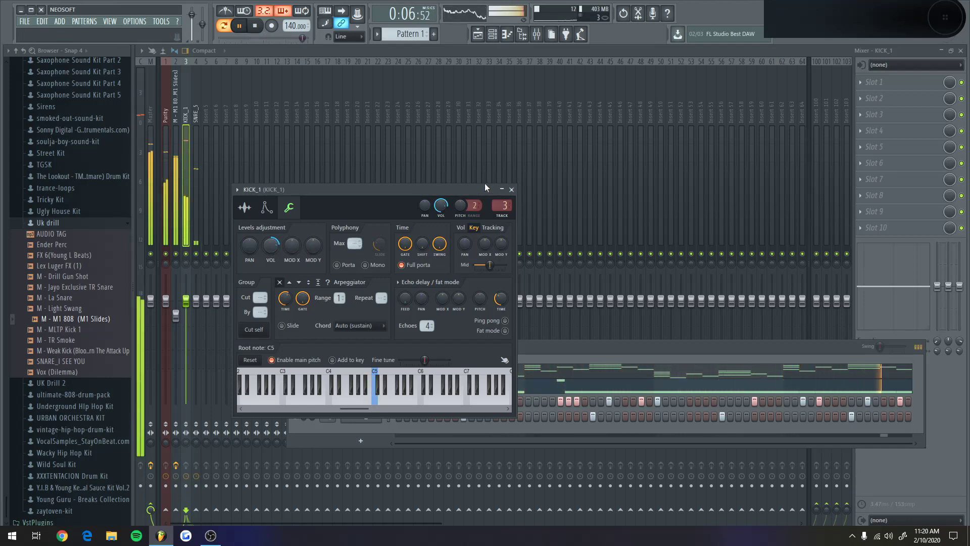
key("Escape")
Raise the SNRE_5 channel's volume multiplier in its levels adjustment settings
left_click(196, 120)
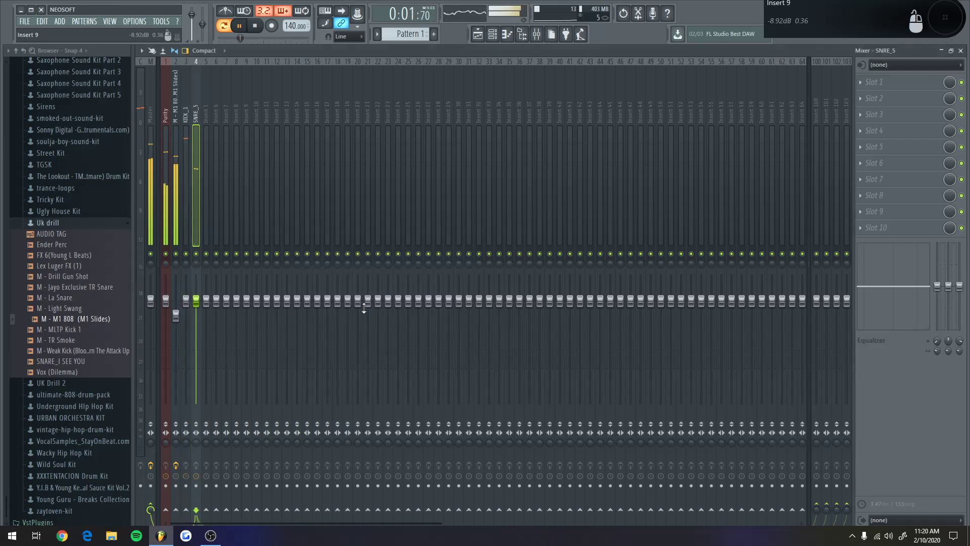
key("F6")
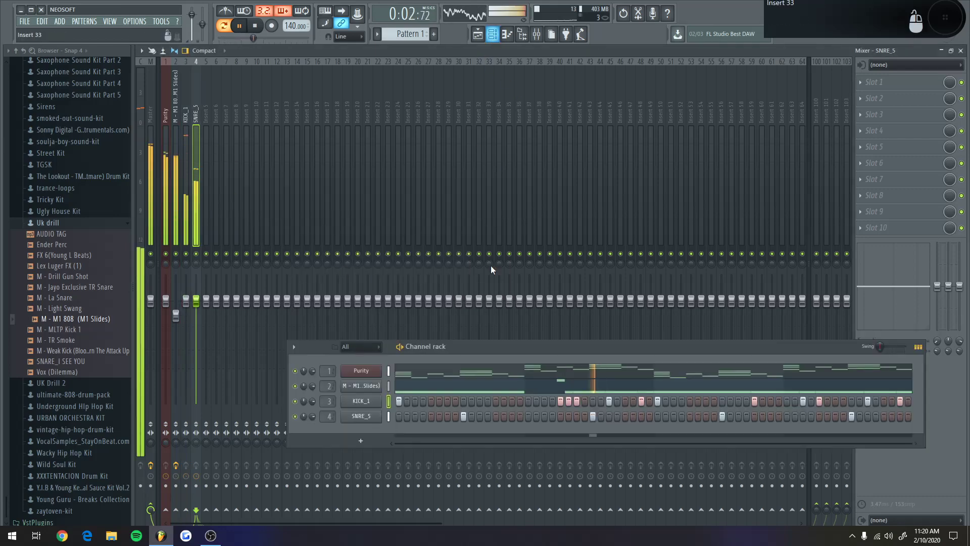
left_click(370, 415)
left_click(197, 121)
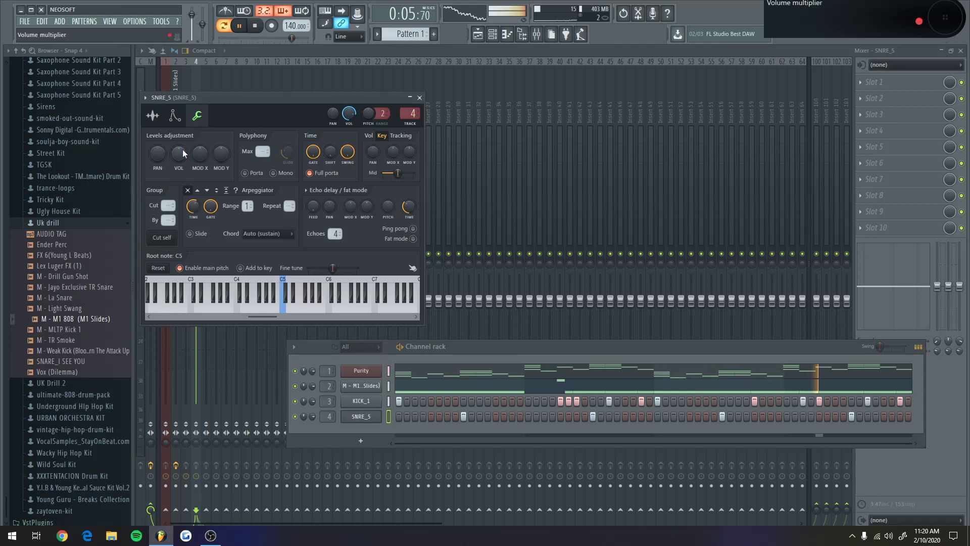
left_click_drag(179, 152, 179, 142)
left_click(419, 98)
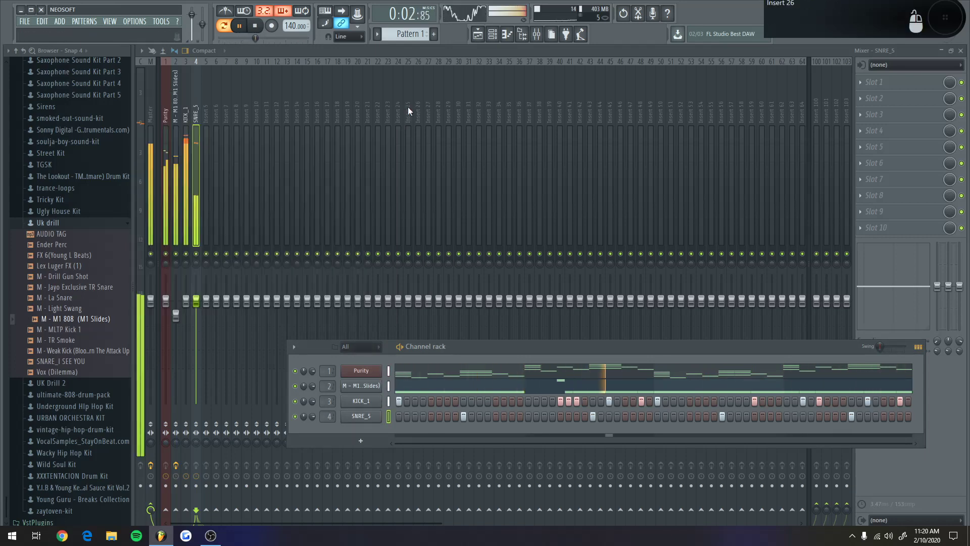
Lower the Purity mixer track's fader slightly and bring the M - M1 808 track's fader to about -4.1 dB
left_click_drag(166, 300, 166, 310)
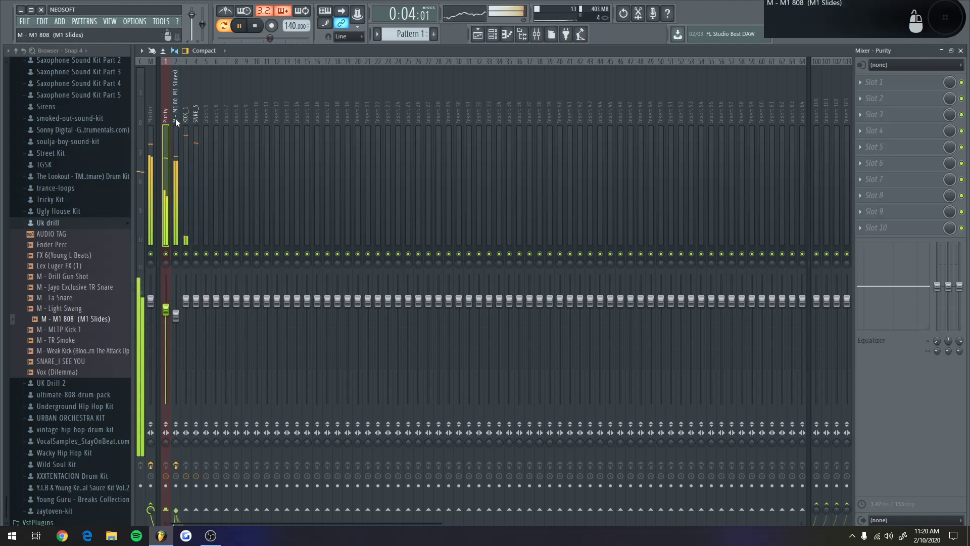
left_click_drag(176, 314, 175, 319)
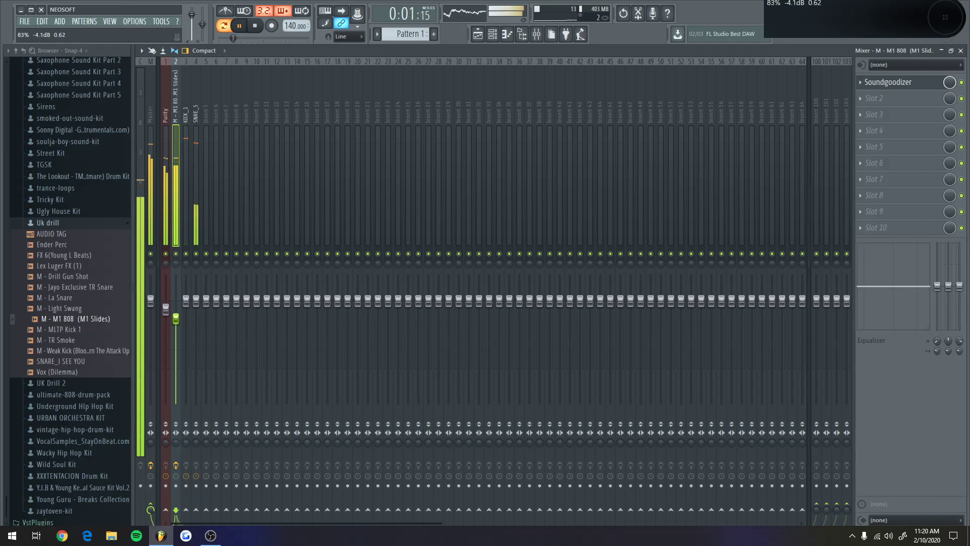
Add the HH_5 sample from the AfroBeats Hi Hats folder as a new channel and fill each 2 steps
left_click(492, 34)
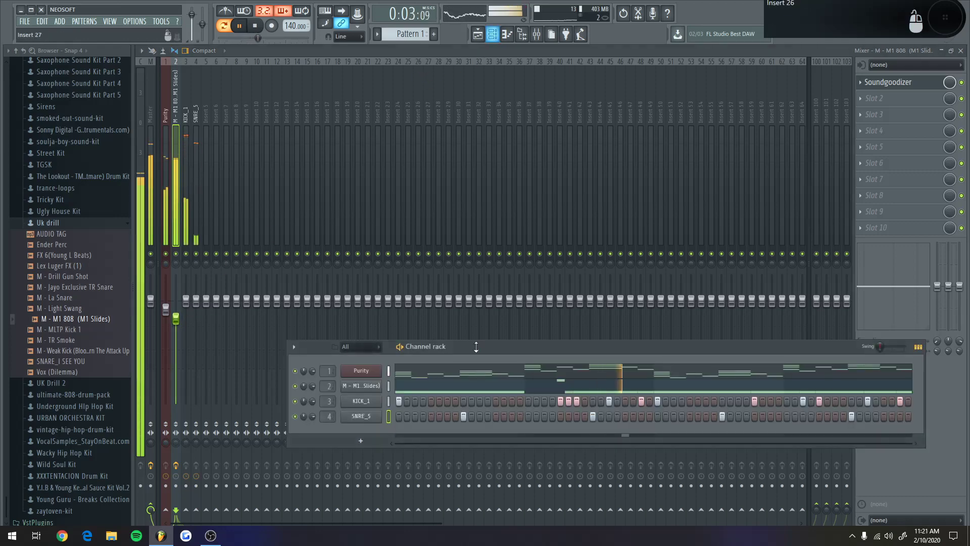
left_click(431, 387)
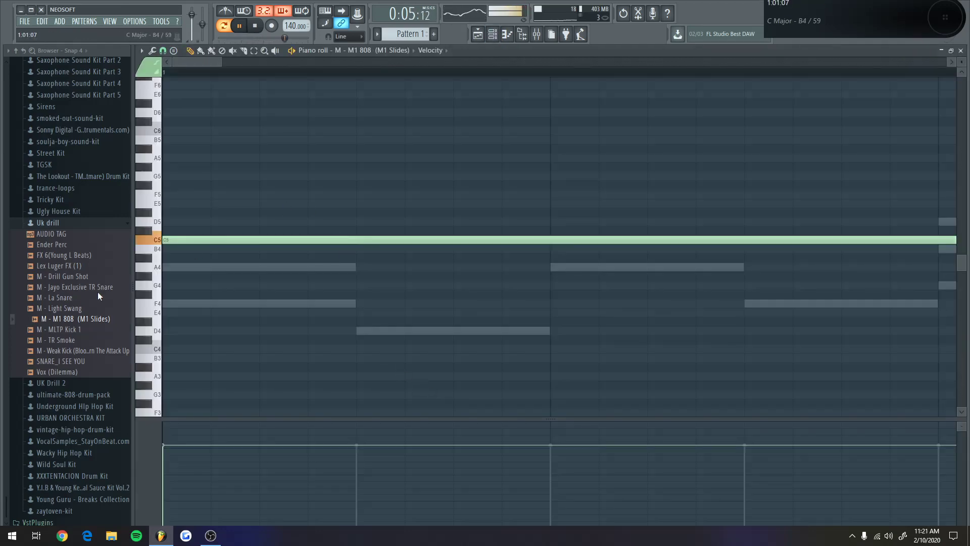
scroll(75, 325, "up", 15)
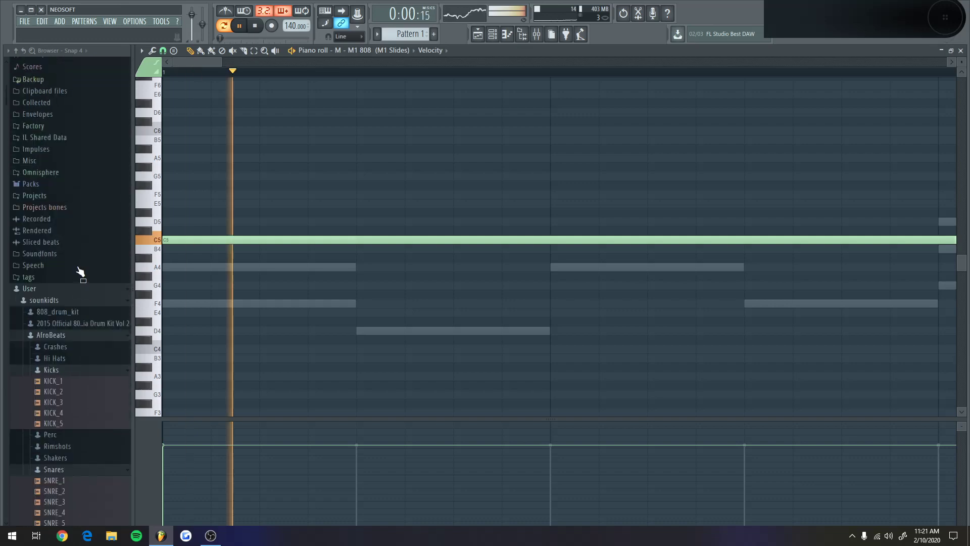
scroll(63, 374, "down", 3)
left_click(59, 268)
left_click(68, 317)
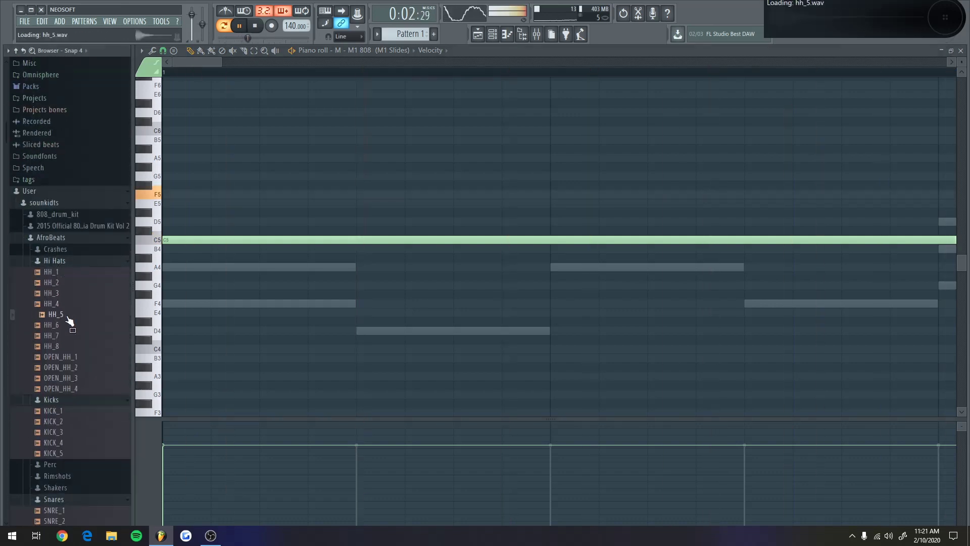
left_click_drag(405, 60, 354, 432)
right_click(353, 429)
left_click(479, 465)
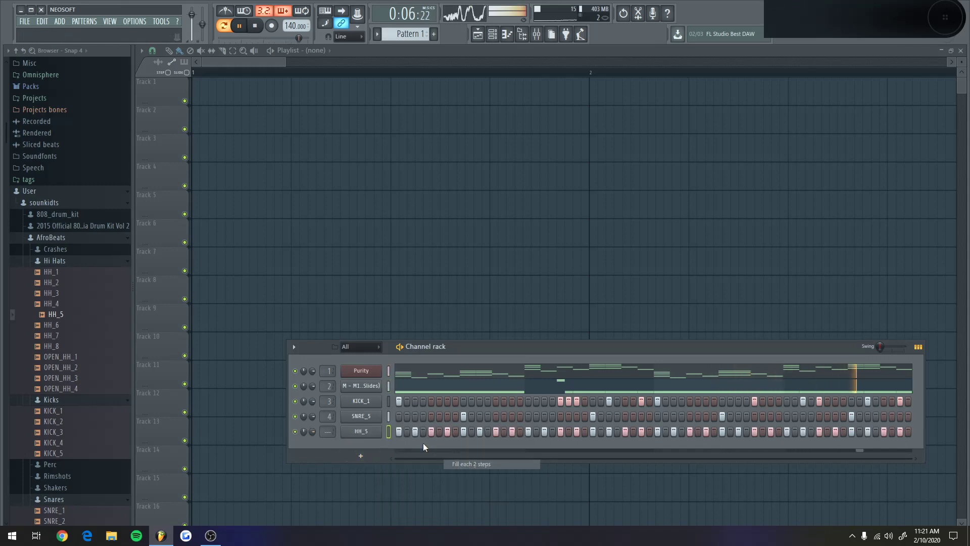
Open the HH_5 channel in the piano roll and set a finer grid snap for placing notes
right_click(386, 430)
left_click(402, 435)
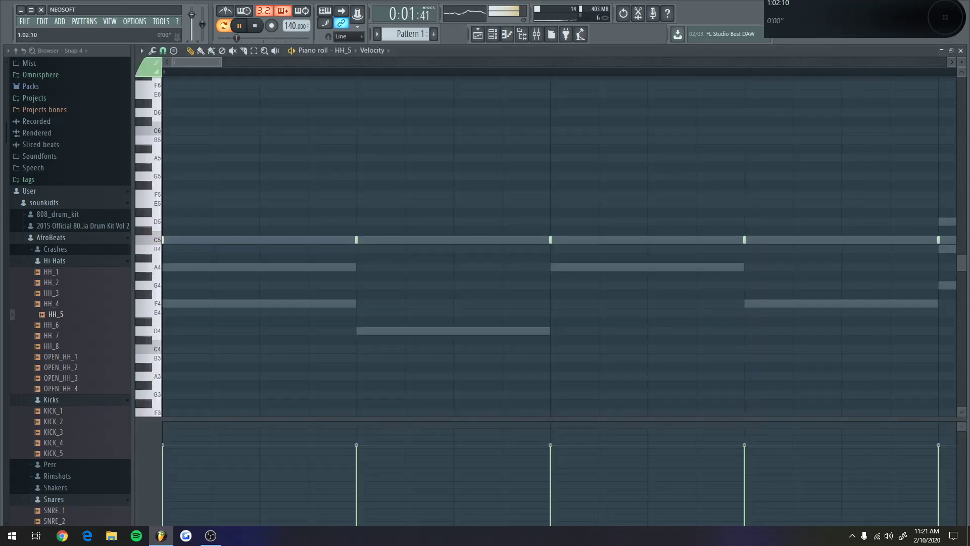
left_click(141, 50)
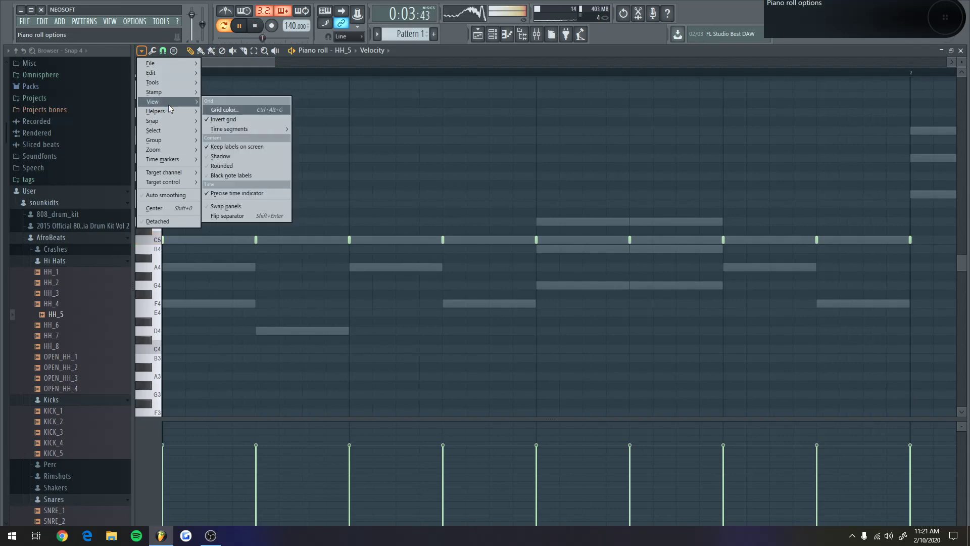
mouse_move(174, 120)
left_click(224, 166)
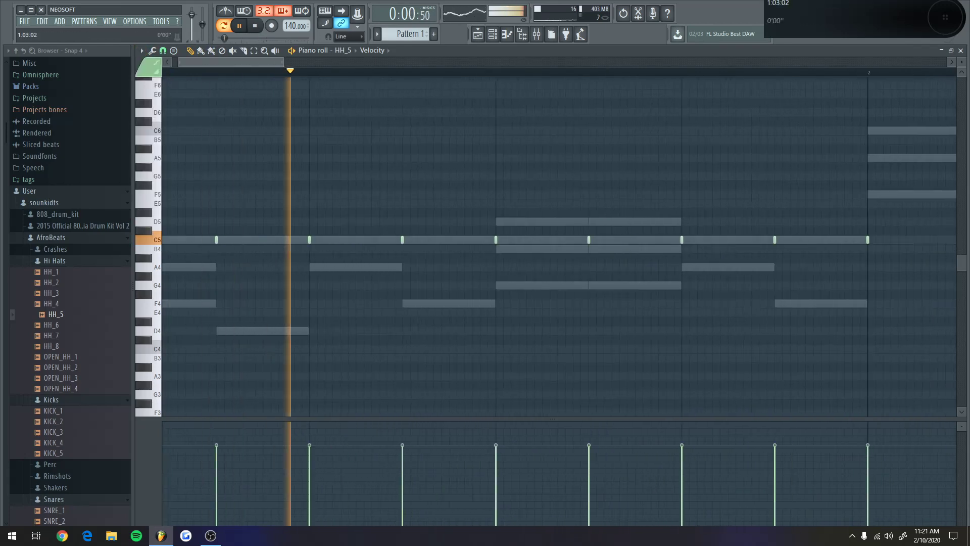
Add HH_5 notes on C5 at steps 12, 14 and 16 of bar 1 and a rapid C#5 roll between steps 11 and 13
scroll(389, 182, "down", 1)
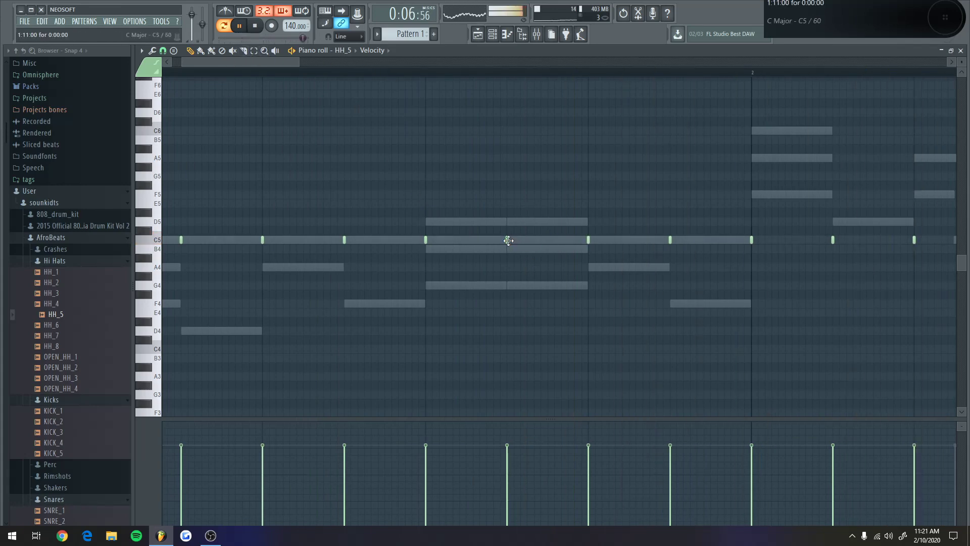
scroll(511, 63, "up", 1)
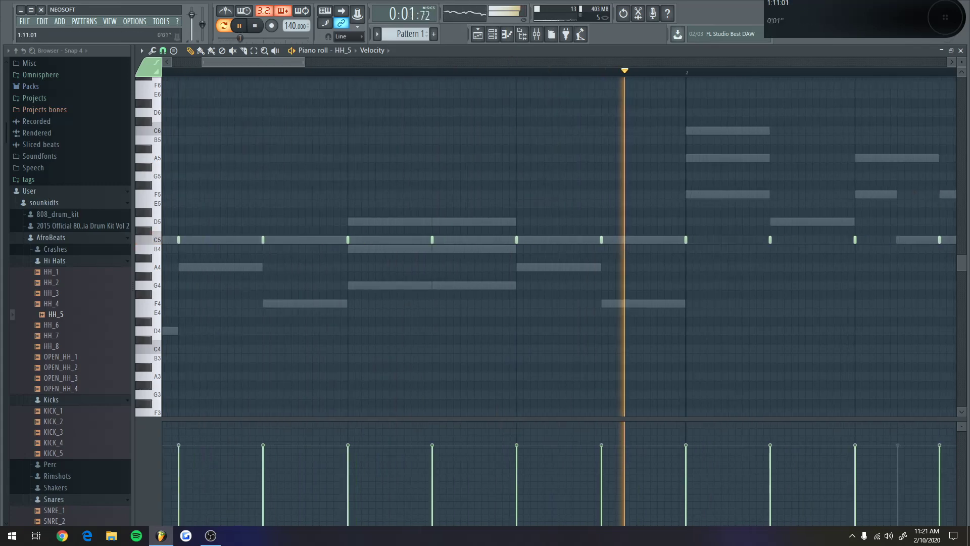
left_click_drag(435, 298, 378, 223)
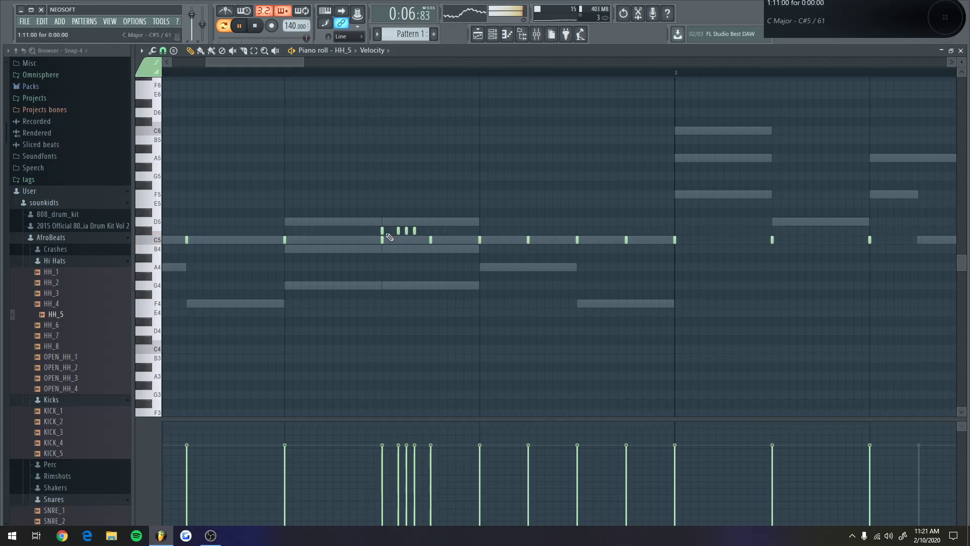
left_click_drag(383, 231, 391, 231)
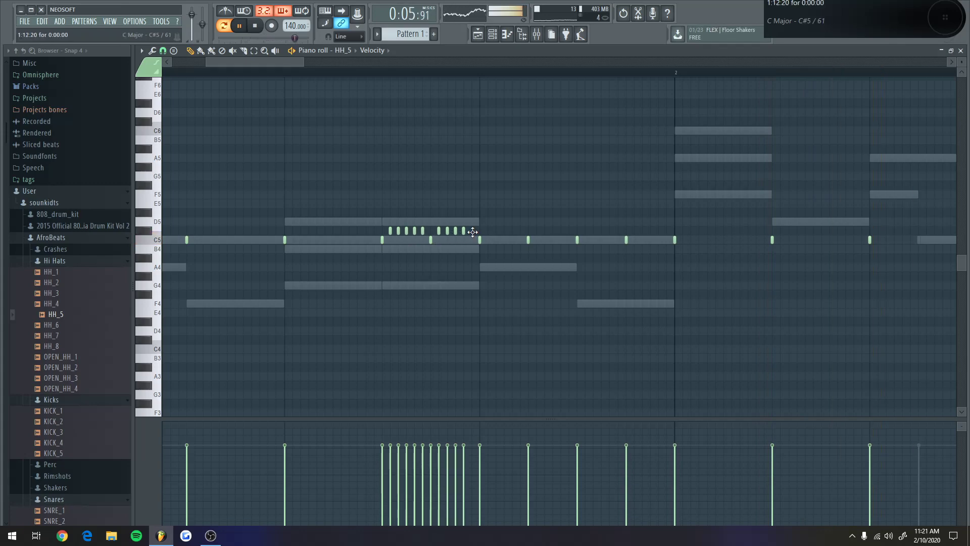
Duplicate the bar 1 C#5 hi-hat roll and place the copy on C5 between steps 13 and 15 of bar 2
left_click_drag(481, 233, 386, 217)
scroll(436, 72, "down", 3)
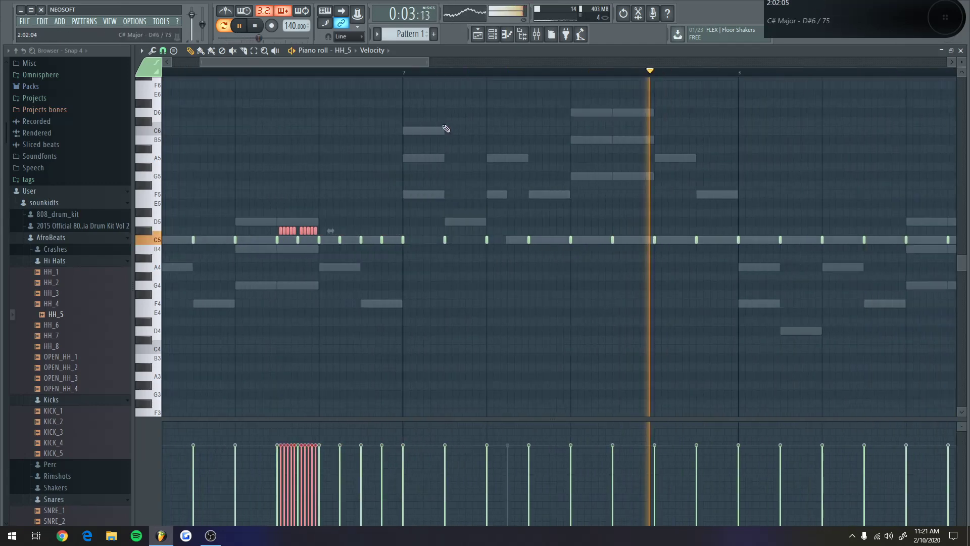
left_click(466, 156)
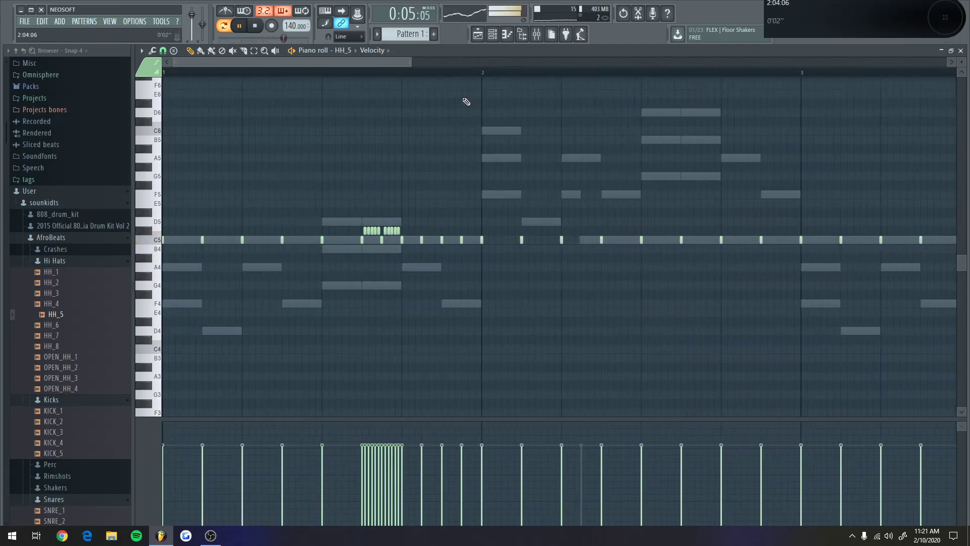
left_click_drag(428, 209, 355, 239)
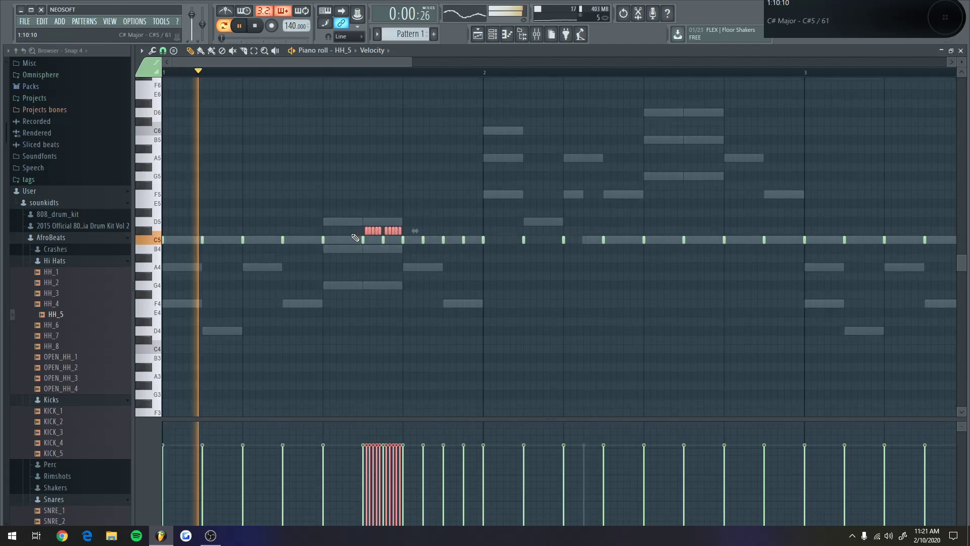
key("ctrl+b")
left_click_drag(420, 229, 807, 223)
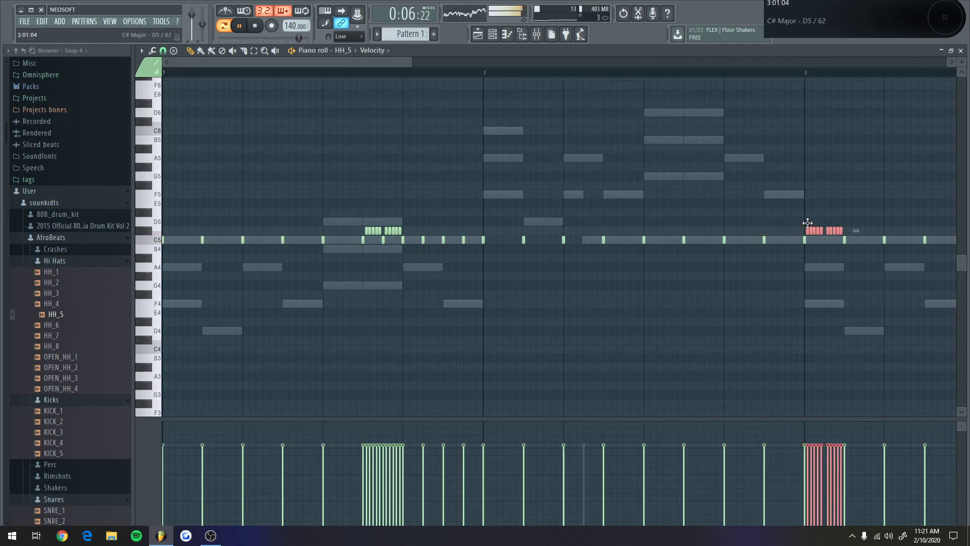
scroll(780, 107, "up", 3)
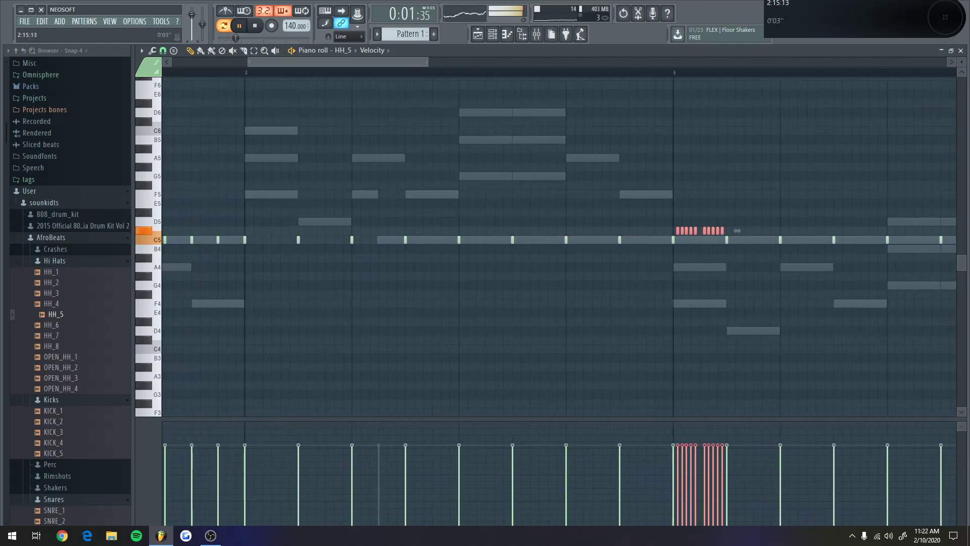
scroll(601, 70, "up", 2)
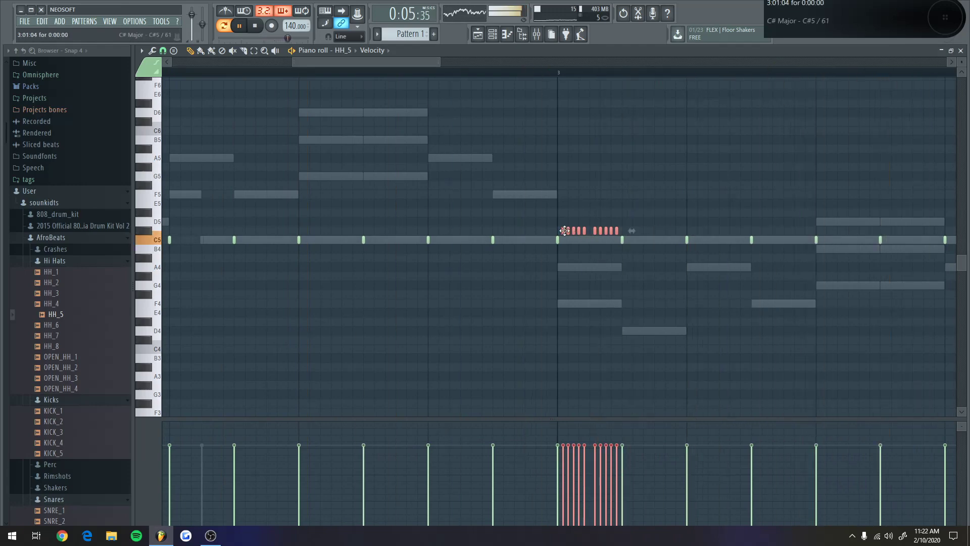
left_click_drag(564, 230, 432, 240)
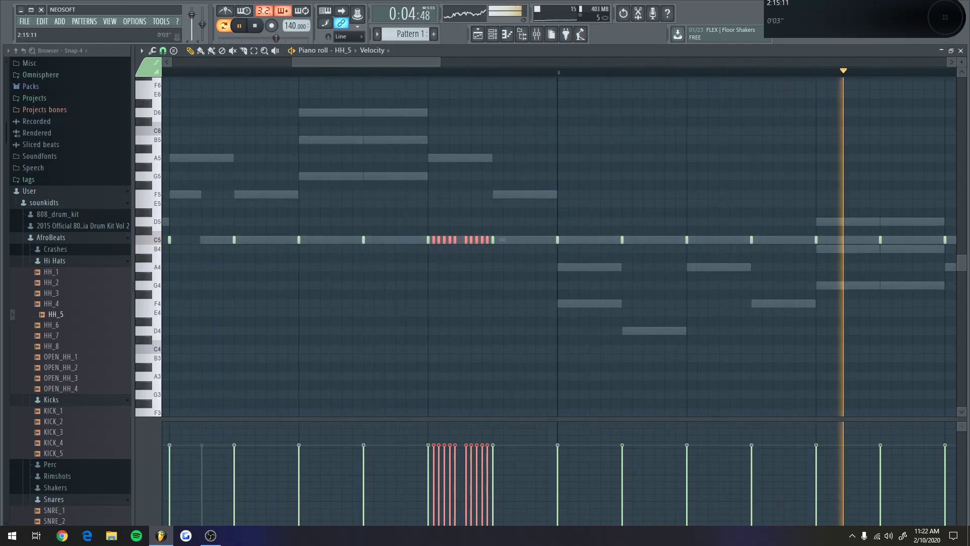
Add a hi-hat note on C#5 above the gap in the bar 2 roll, at step 14
scroll(560, 71, "up", 3)
left_click(392, 243)
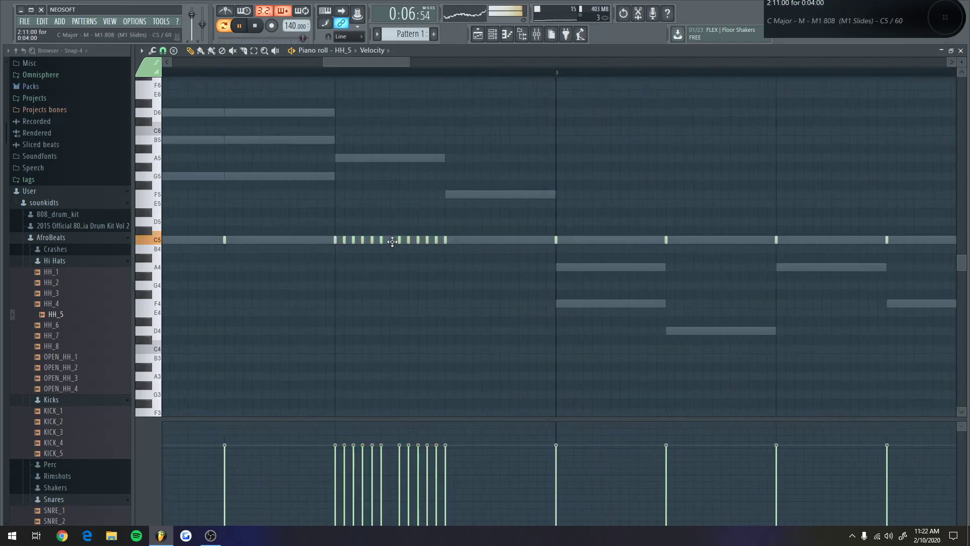
left_click(393, 230)
right_click(398, 232)
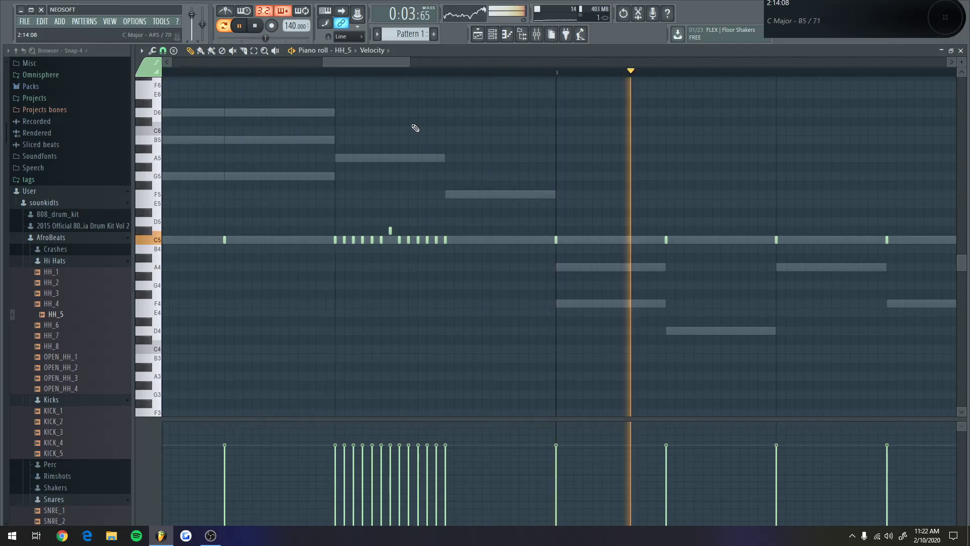
Add a rapid HH_5 roll between steps 13 and 15 of bar 4 and move its notes from D5 to C5
scroll(427, 71, "down", 2)
scroll(427, 71, "down", 3)
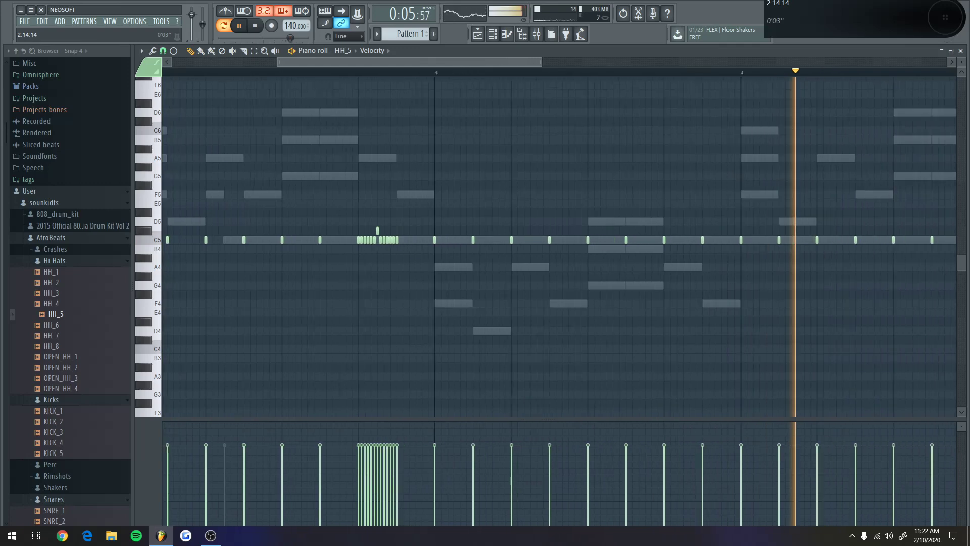
scroll(427, 71, "up", 5)
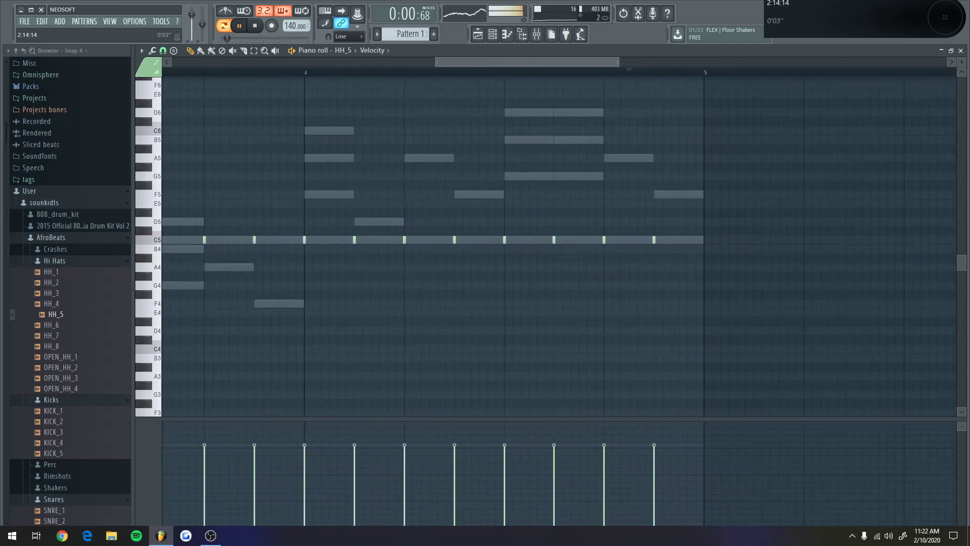
scroll(427, 72, "up", 2)
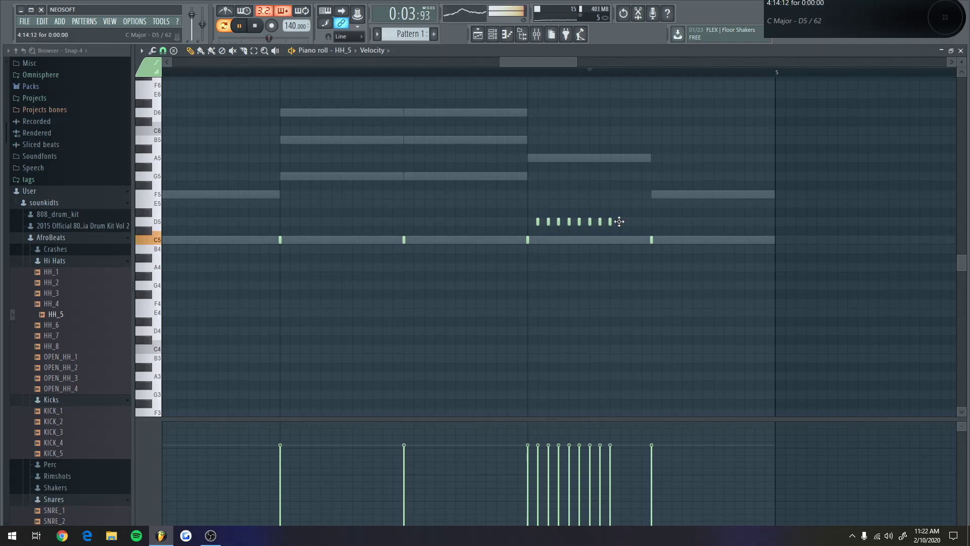
left_click(641, 222)
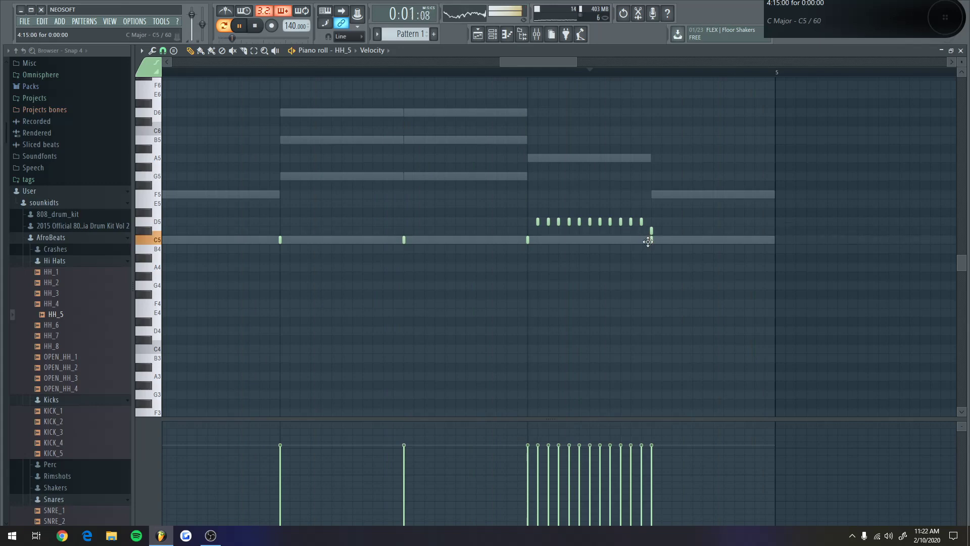
left_click_drag(649, 227, 538, 241)
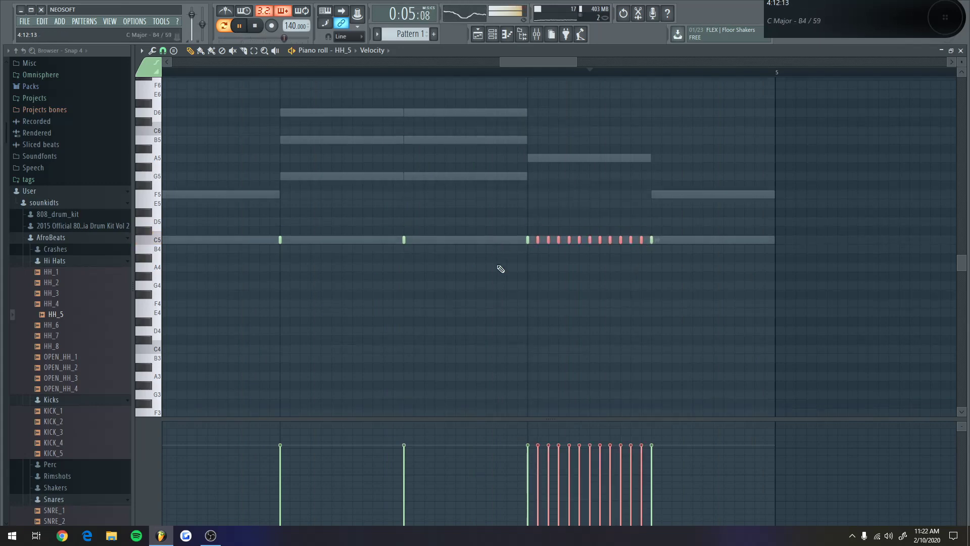
left_click(500, 269)
Browse the sound kits to Hats & Cymbals in Lex Luger Sound Pack p1 and add Hat_Open_04 as a new channel
scroll(28, 359, "down", 10)
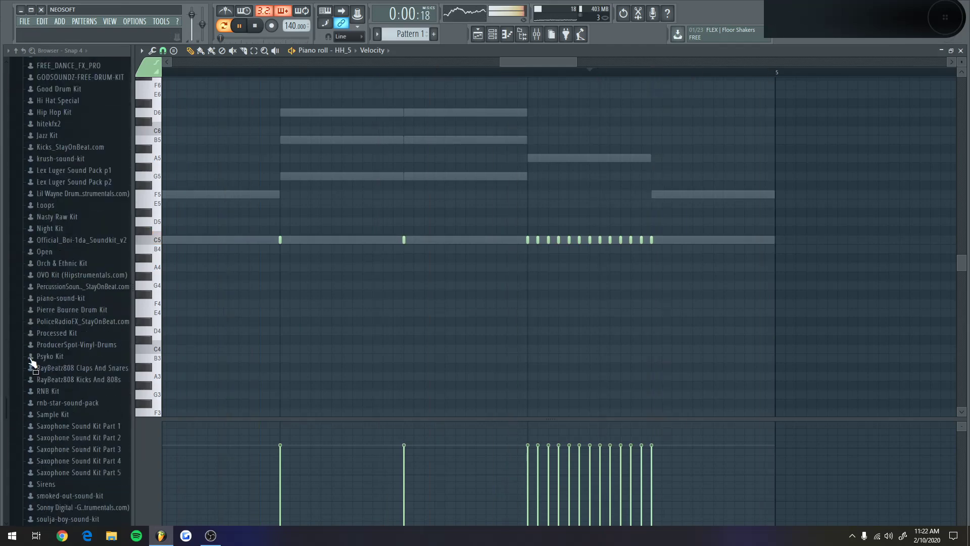
scroll(30, 358, "down", 7)
left_click(29, 357)
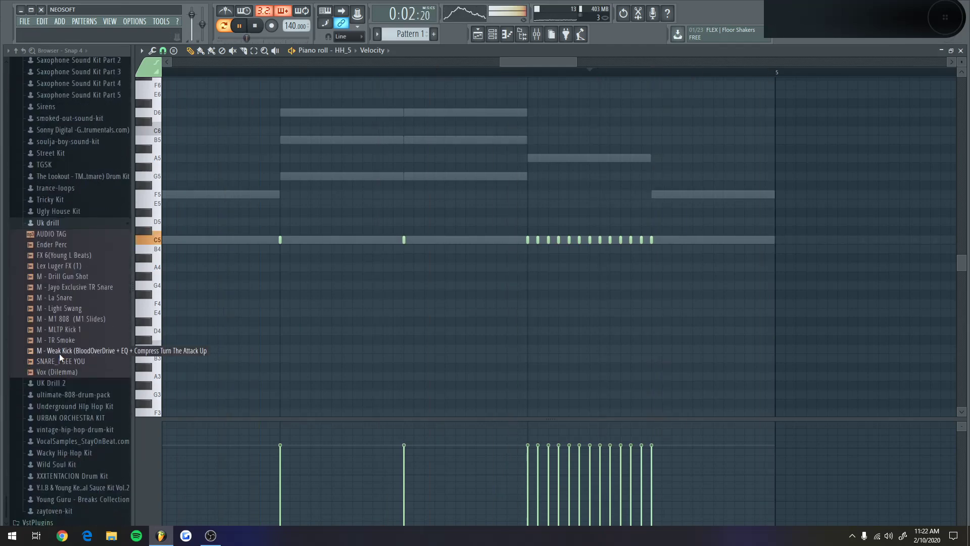
scroll(59, 353, "up", 15)
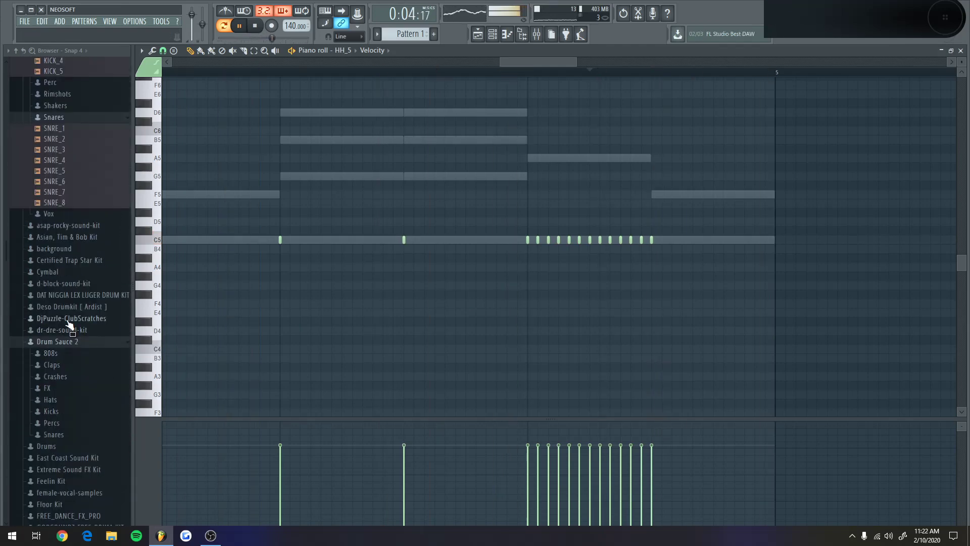
scroll(66, 323, "down", 7)
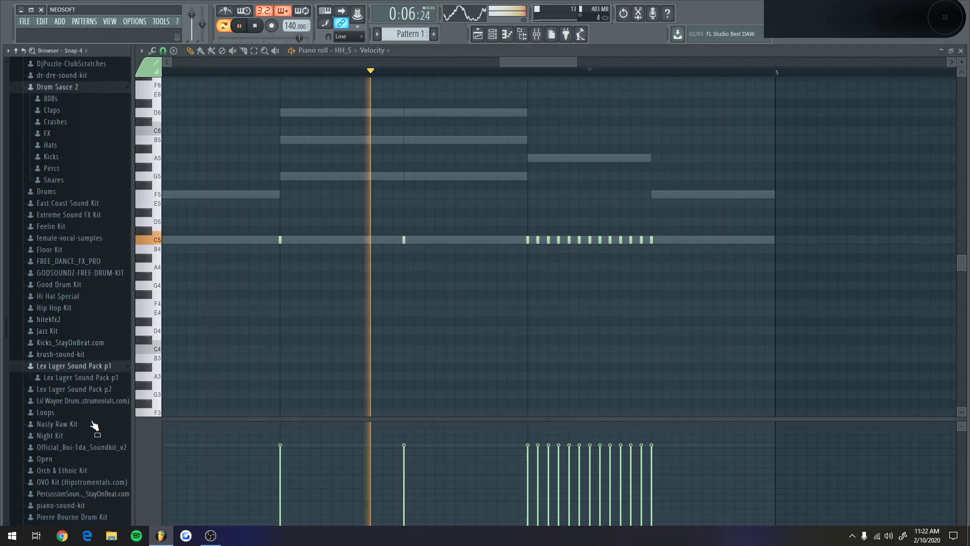
left_click(71, 377)
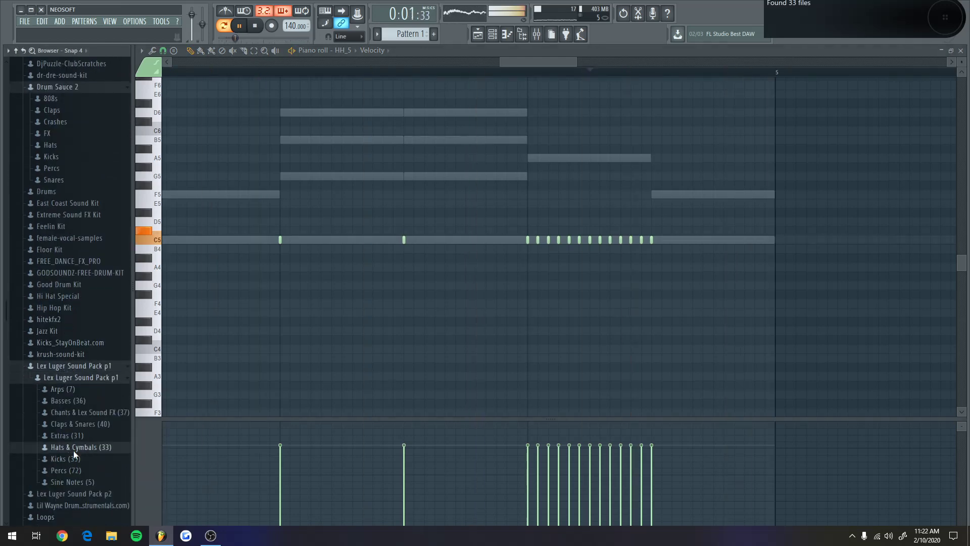
left_click(74, 450)
left_click(76, 291)
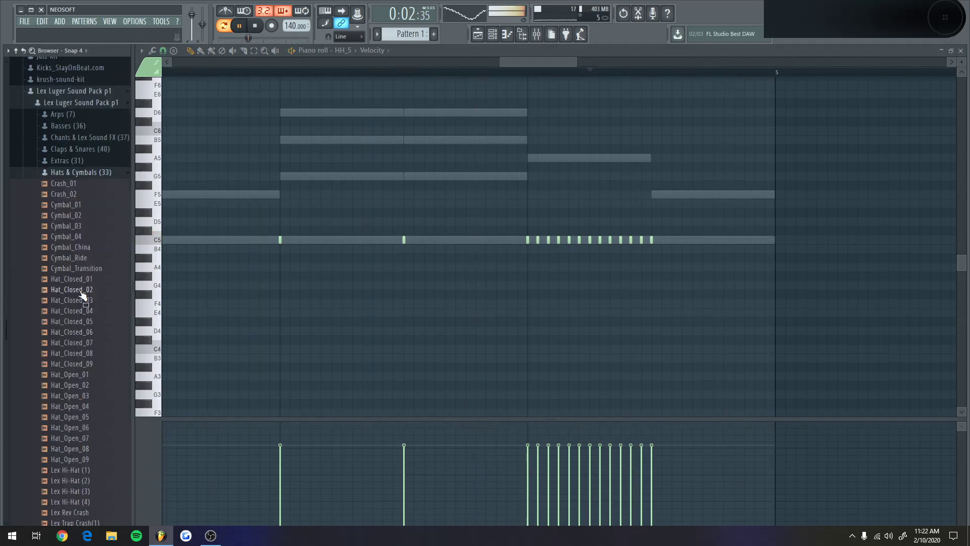
left_click(76, 395)
left_click_drag(84, 406, 125, 375)
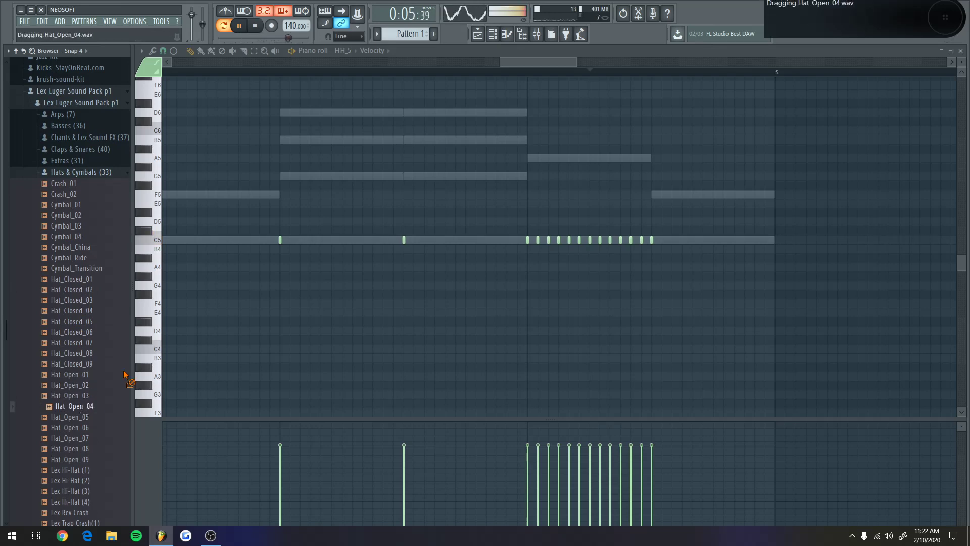
left_click_drag(475, 56, 404, 455)
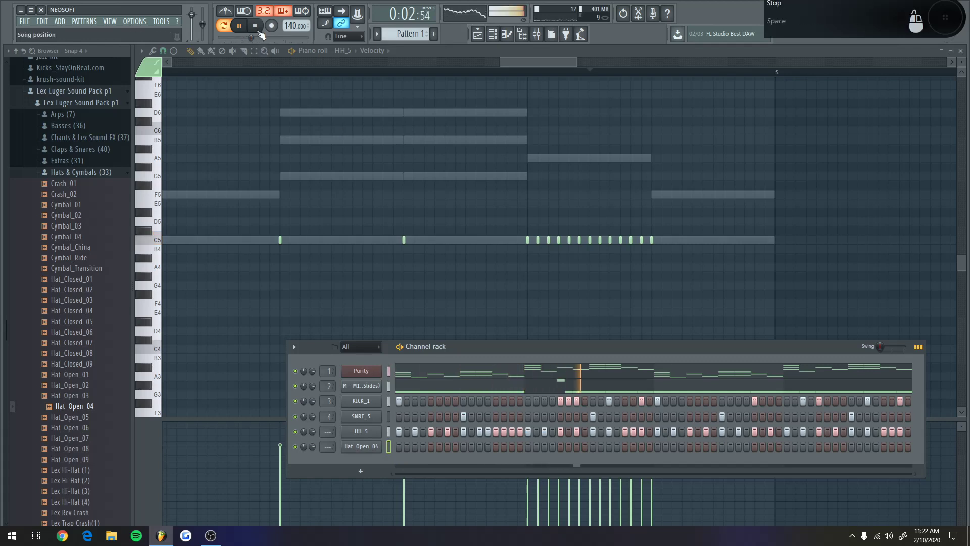
Replay the pattern from the start and place Hat_Open_04 hits on step 13 of bars 1 and 3
left_click(255, 26)
key("space")
left_click(495, 447)
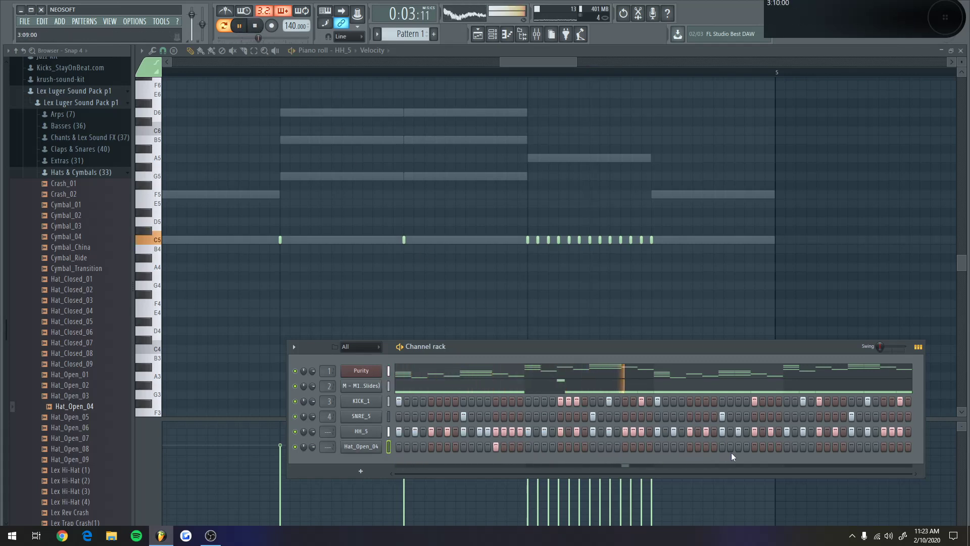
left_click(754, 446)
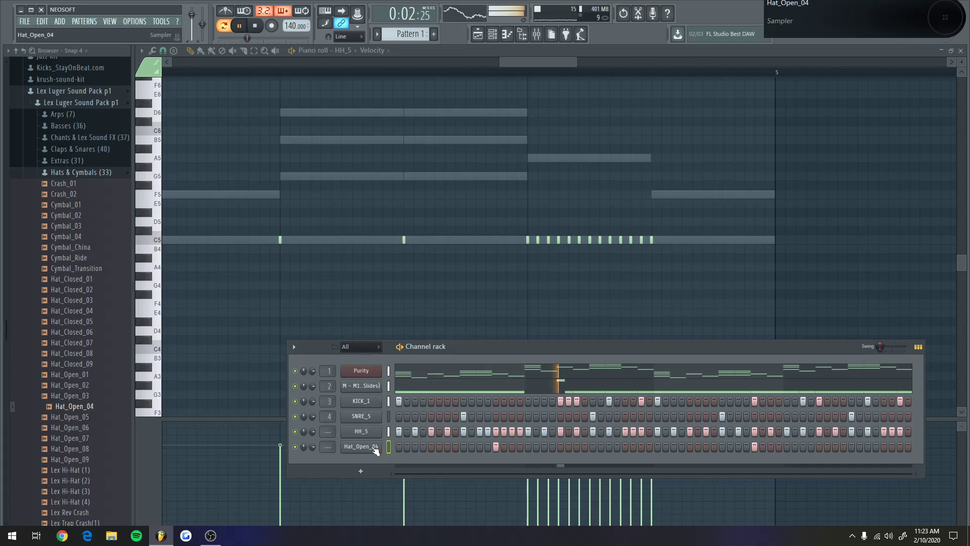
Normalize the Hat_Open_04 sample and give it a short fade-out
left_click(374, 447)
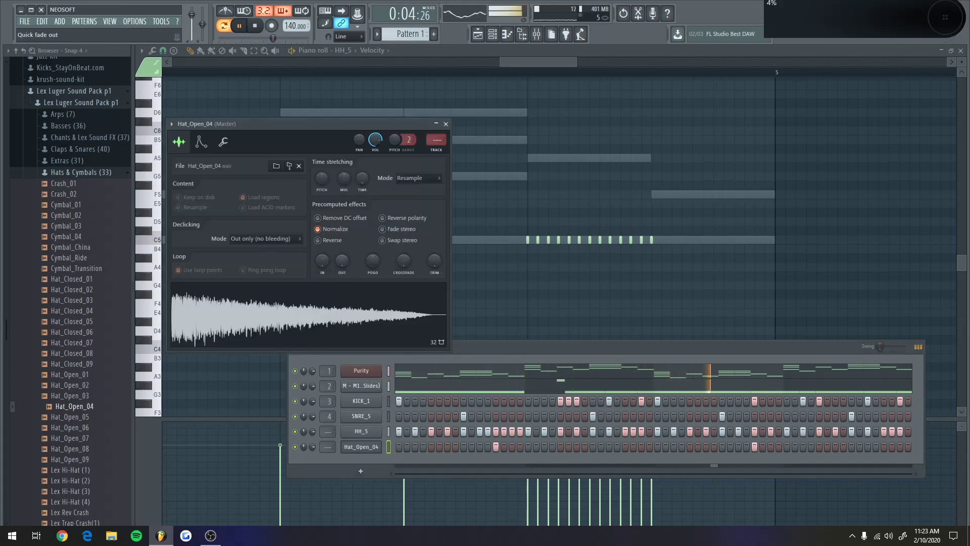
left_click_drag(342, 260, 350, 255)
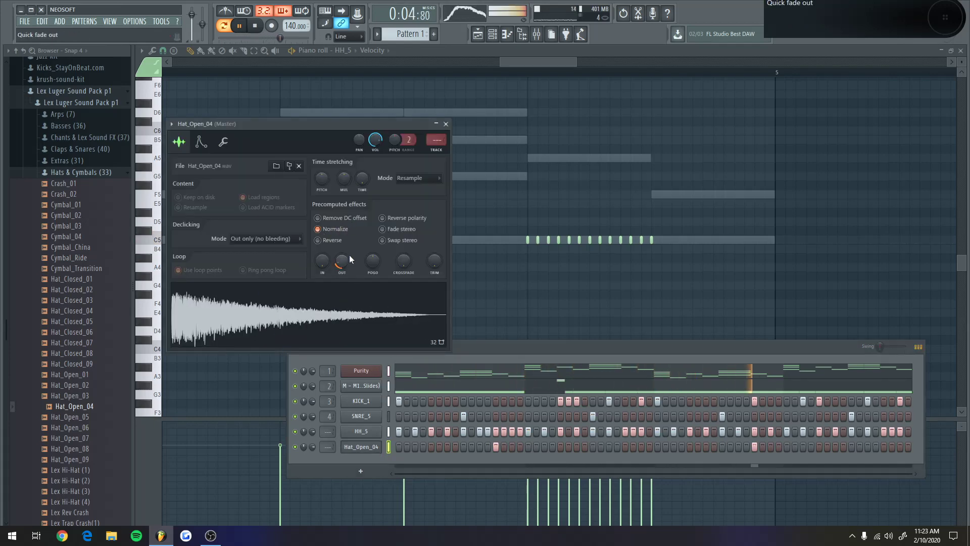
left_click(445, 123)
key("F4")
scroll(71, 311, "up", 10)
scroll(70, 308, "up", 15)
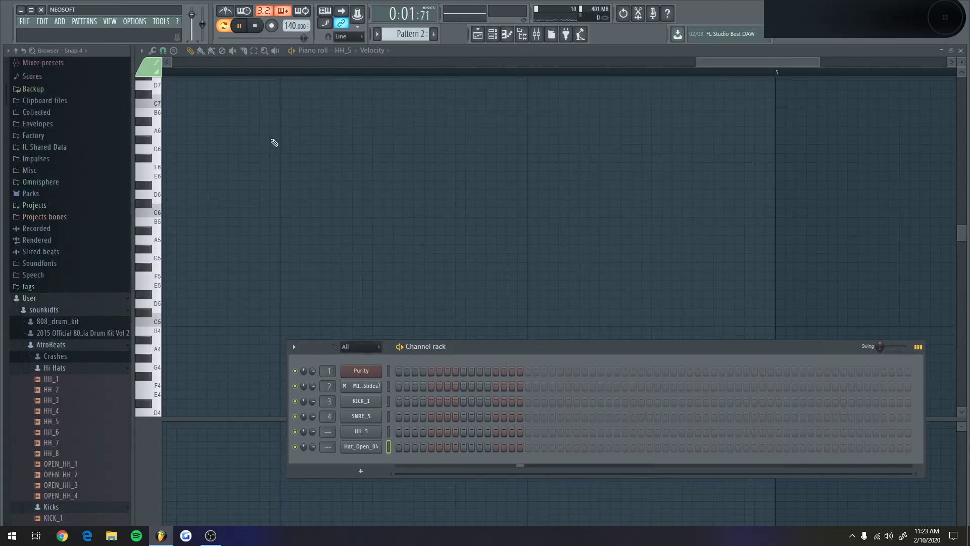
scroll(397, 32, "up", 1)
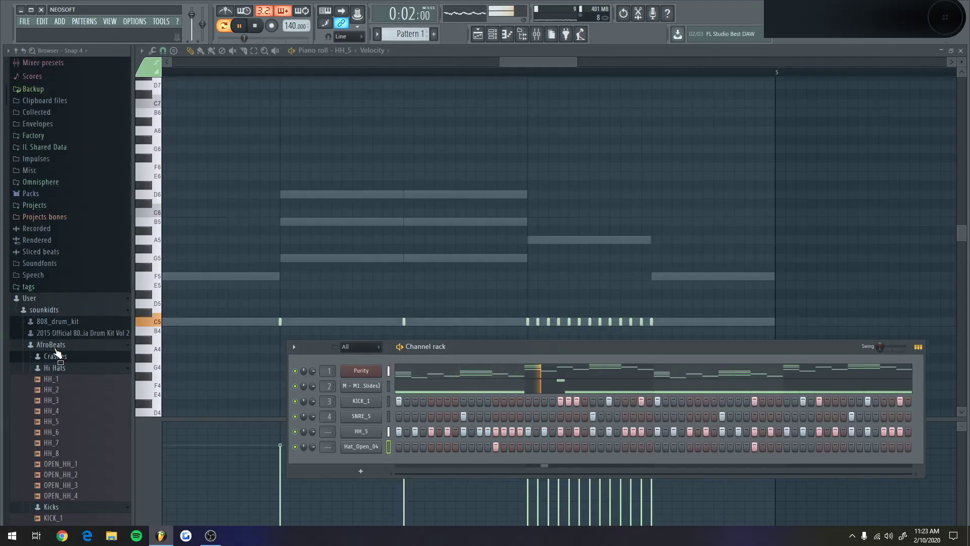
Check the Shakers folder of the AfroBeats kit and collapse its Hi Hats, Kicks, Shakers and Snares folders
scroll(58, 344, "down", 5)
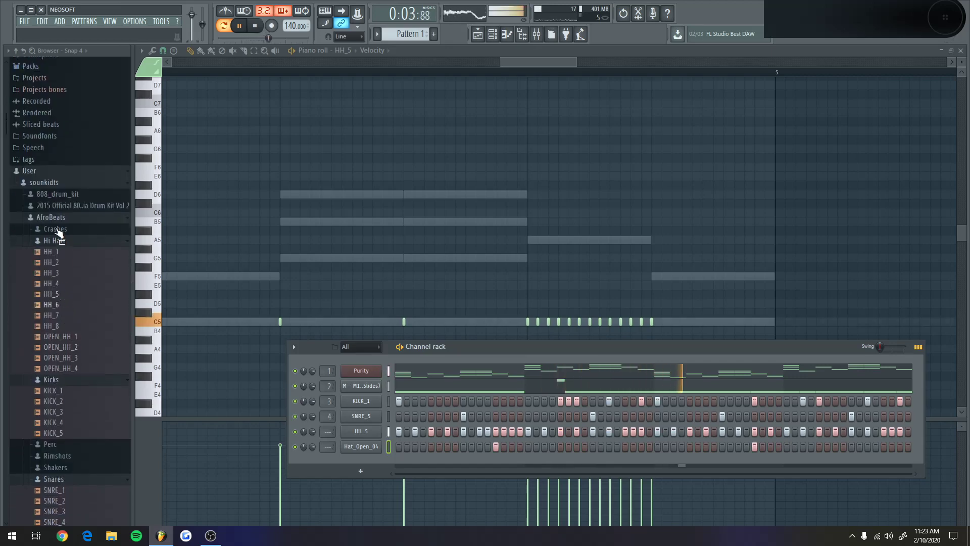
left_click(55, 241)
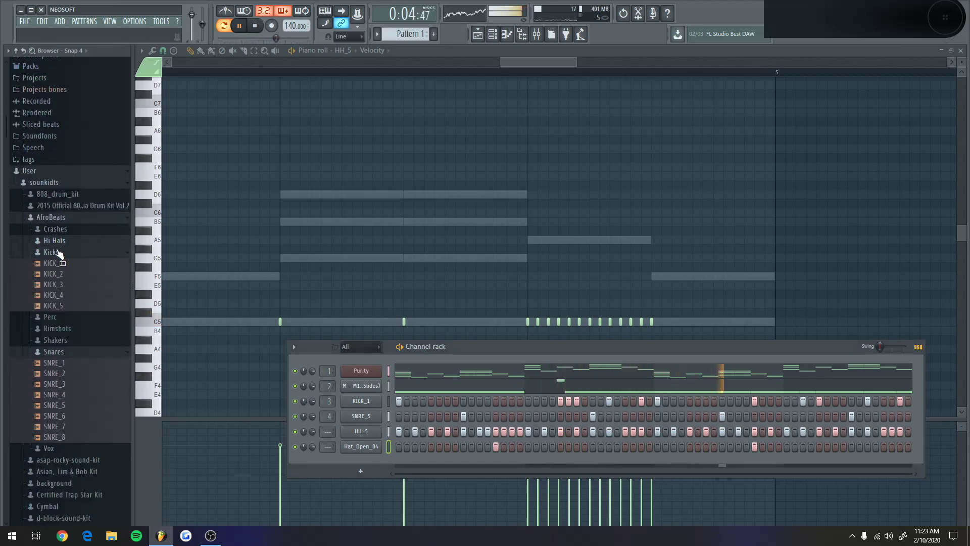
left_click(60, 340)
left_click(56, 252)
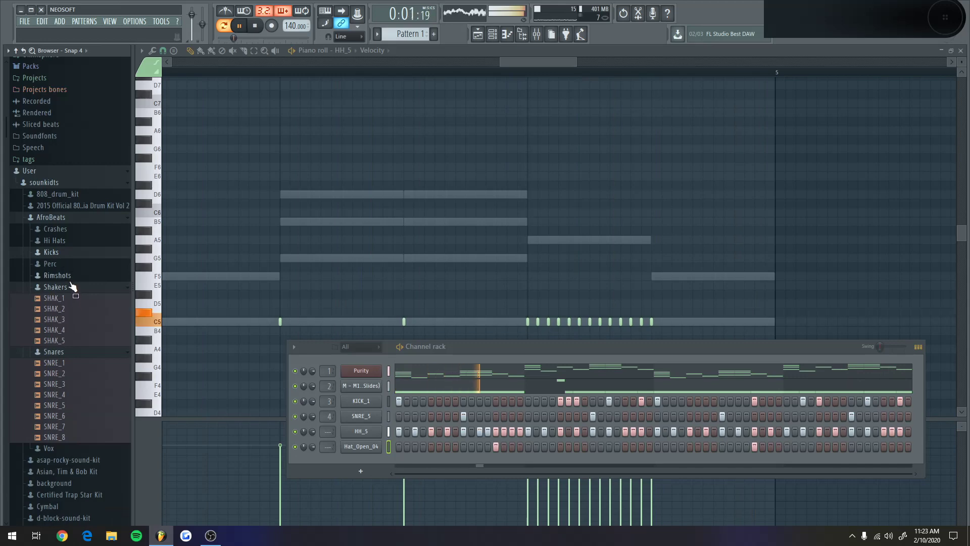
left_click(71, 286)
left_click(56, 298)
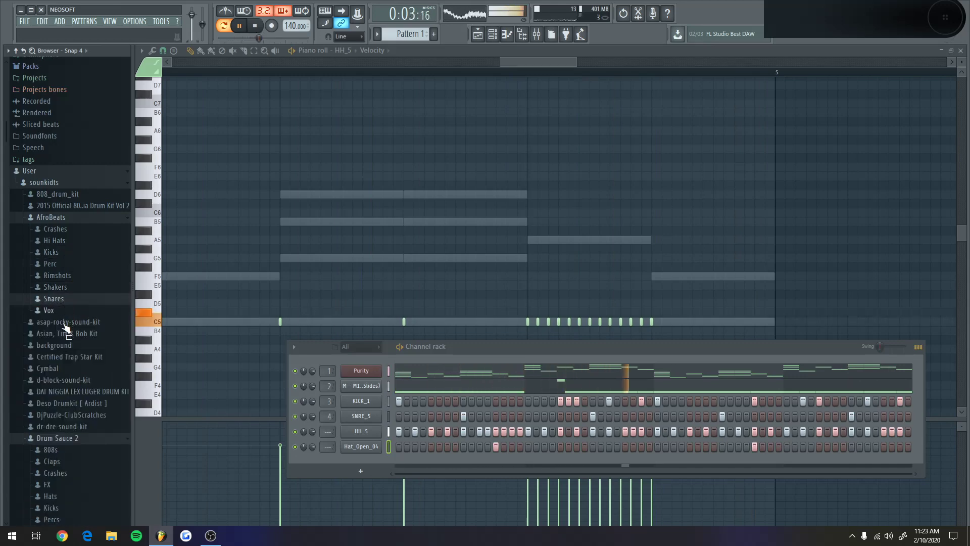
Add CRASH_3 from the AfroBeats Crashes folder as a new channel with a hit on step 1 of bar 1
left_click(57, 229)
left_click(69, 261)
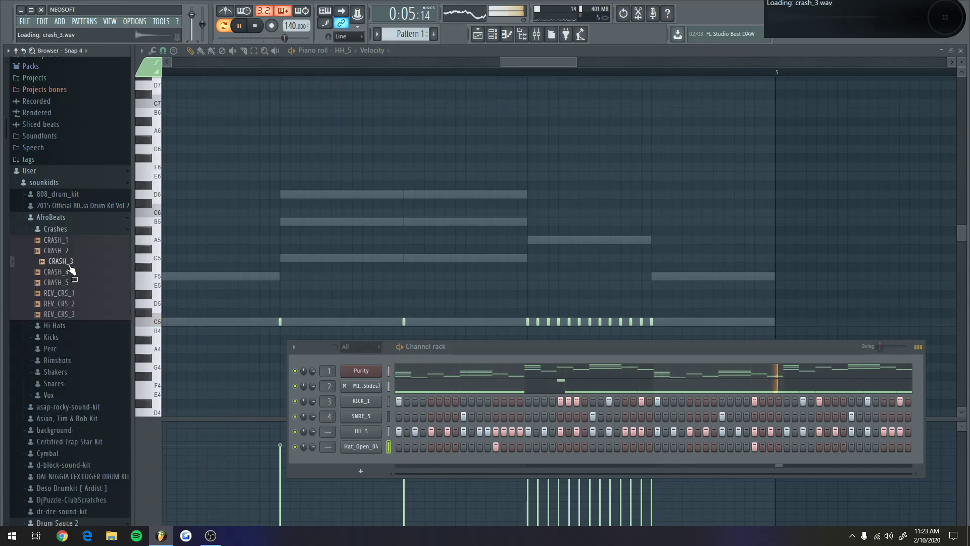
left_click_drag(71, 270, 371, 457)
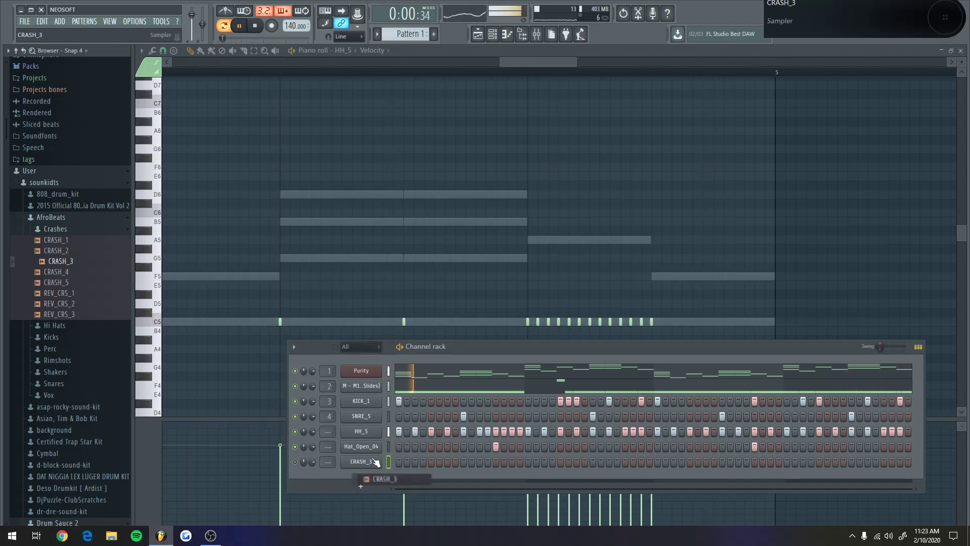
left_click(254, 26)
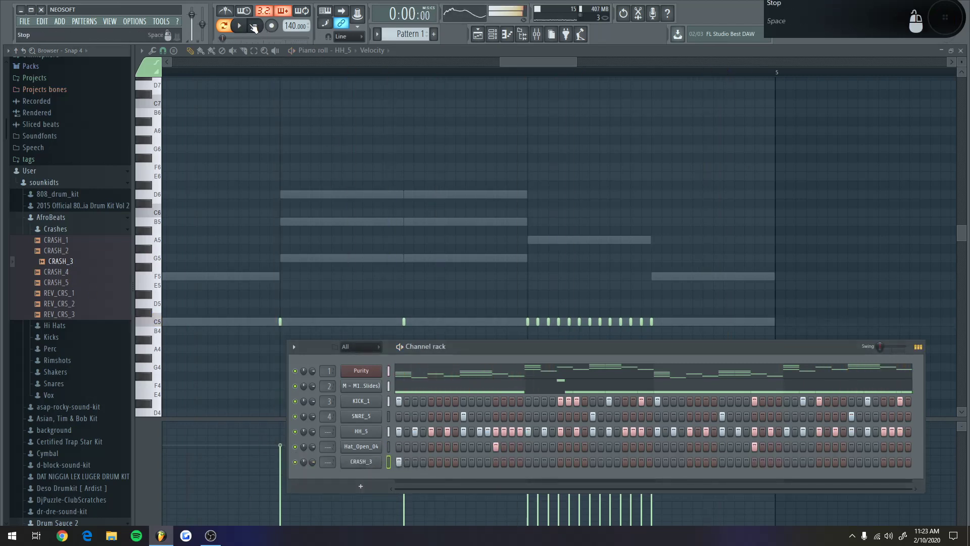
Normalize the CRASH_3 sample and increase its fade-out
left_click(353, 453)
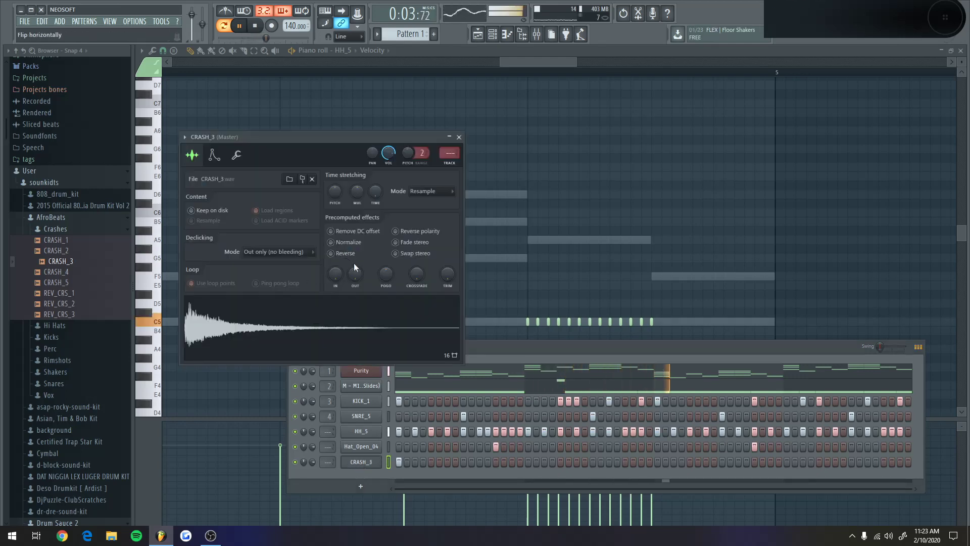
left_click(331, 231)
left_click(341, 242)
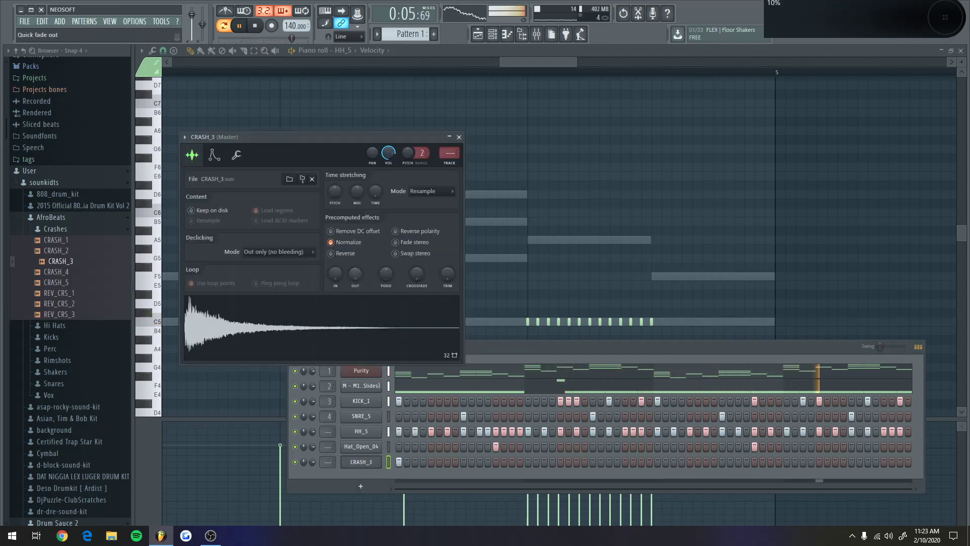
left_click_drag(355, 273, 355, 263)
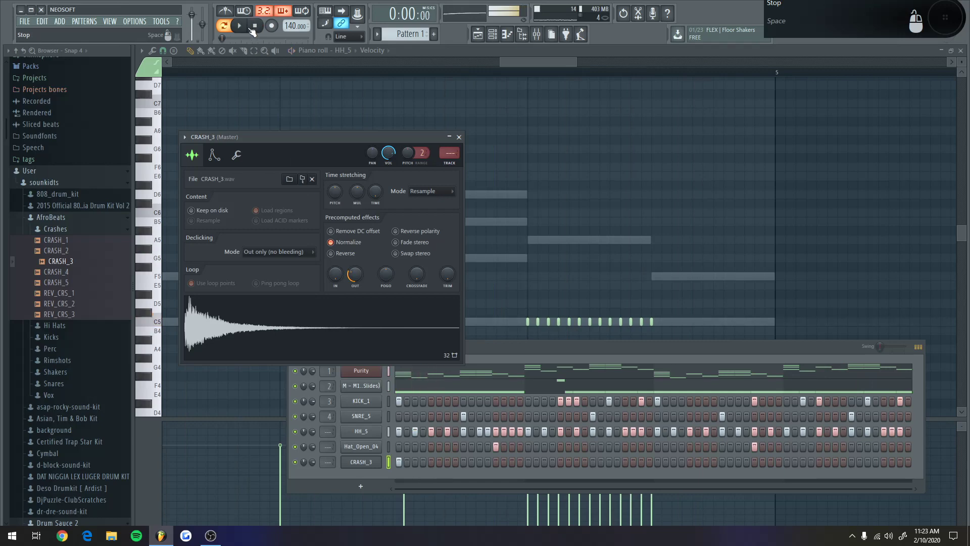
left_click(459, 138)
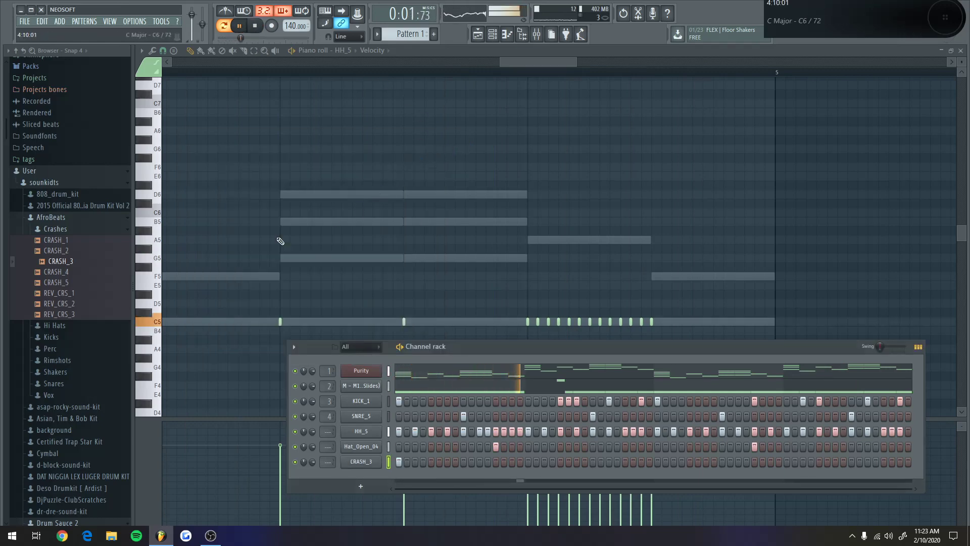
Preview RIM_3 from the AfroBeats Rimshots folder and add it as a new channel
left_click(70, 363)
left_click(70, 393)
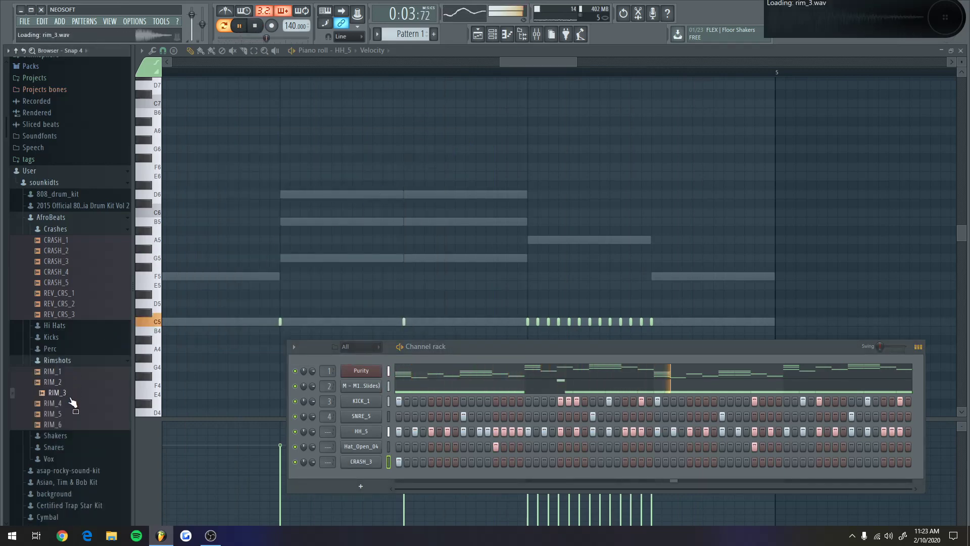
left_click_drag(150, 401, 376, 495)
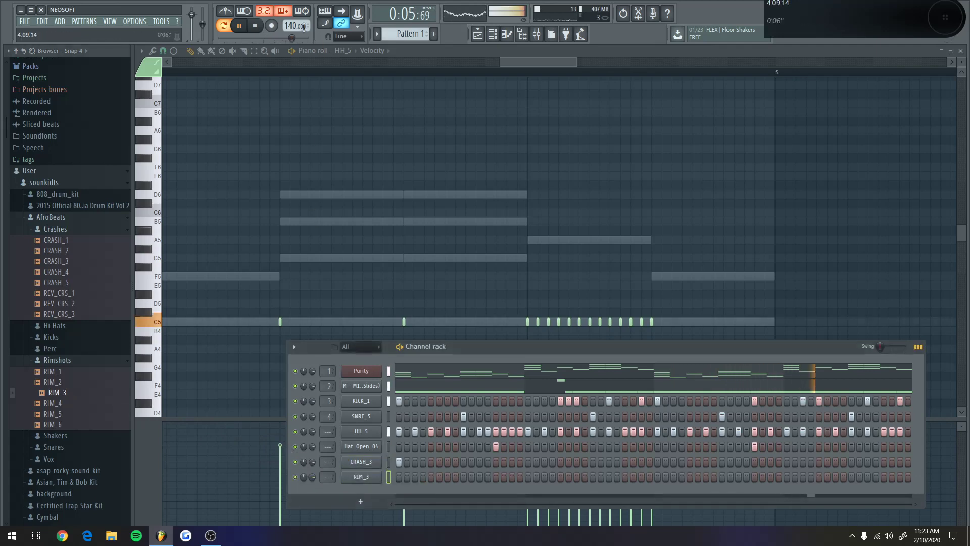
Place RIM_3 rimshot hits on steps 3 and 9 of bar 2 and replay the pattern from the start
left_click(254, 30)
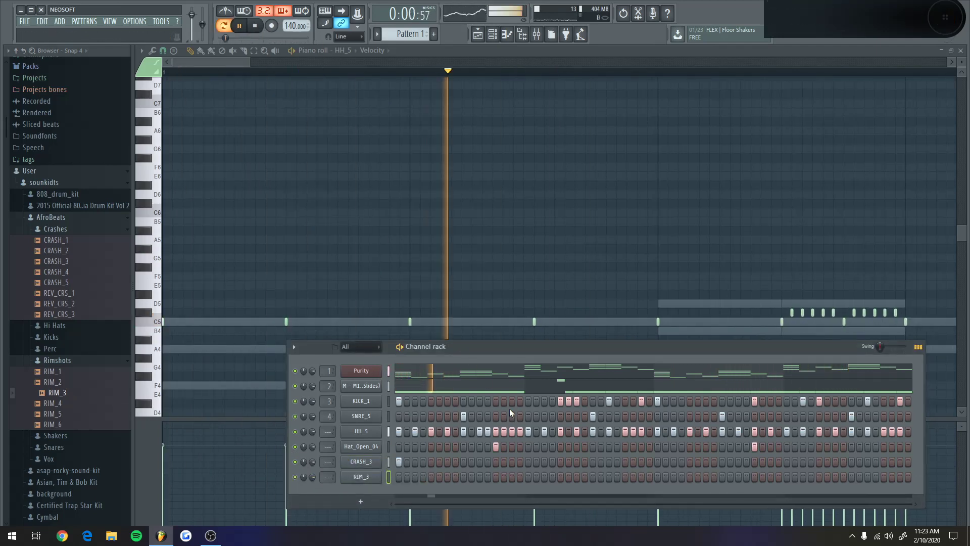
left_click(544, 477)
left_click(569, 477)
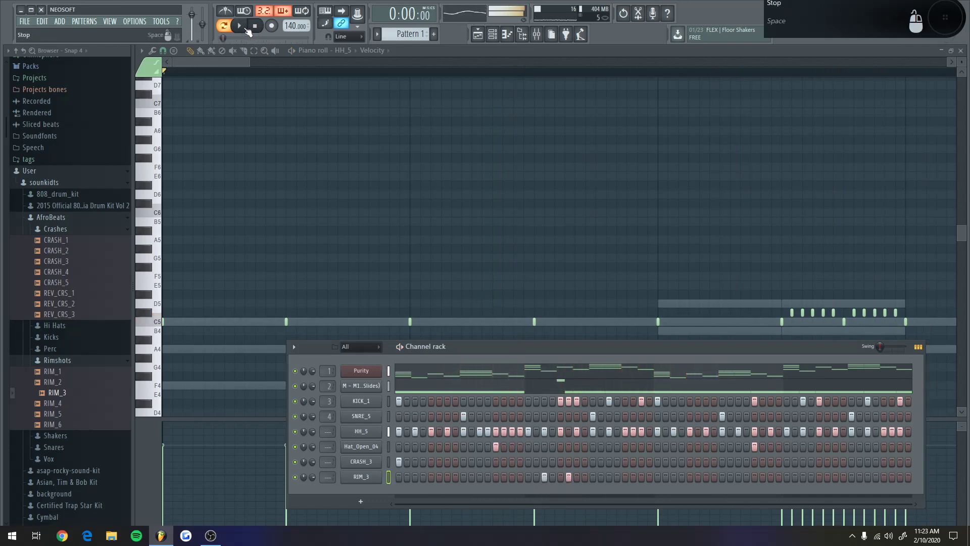
key("space")
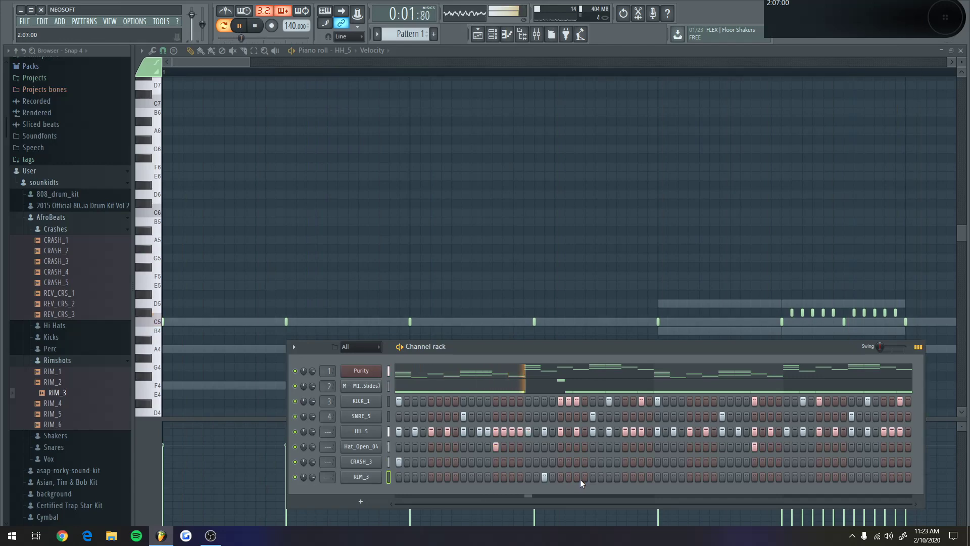
left_click(592, 477)
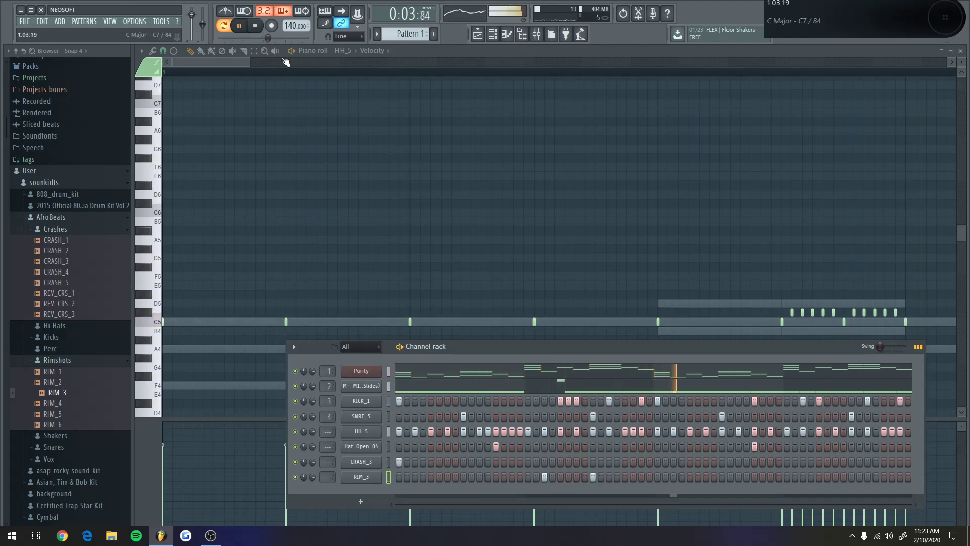
key("space")
key("space")
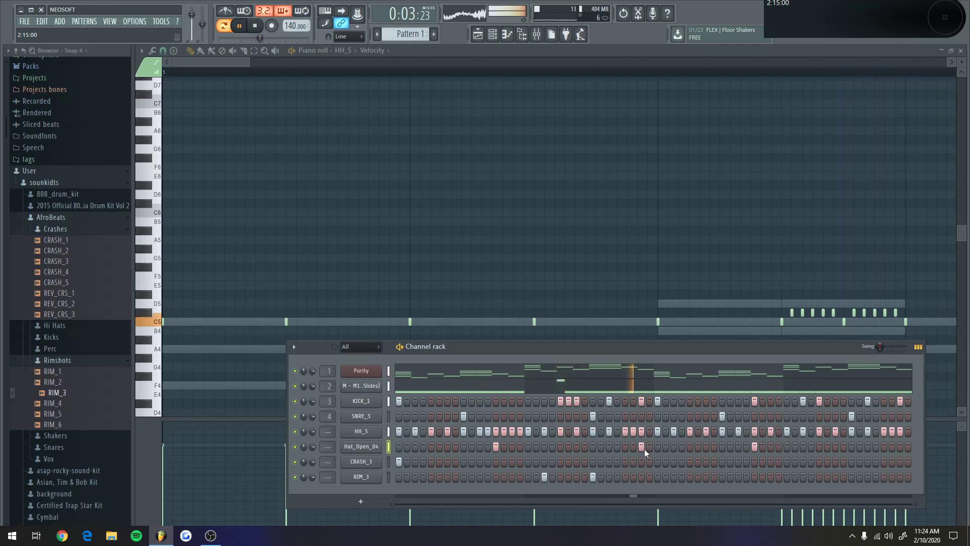
Try an extra open hat hit and an extra snare hit on step 15 of bar 2
left_click(642, 447)
left_click(641, 446)
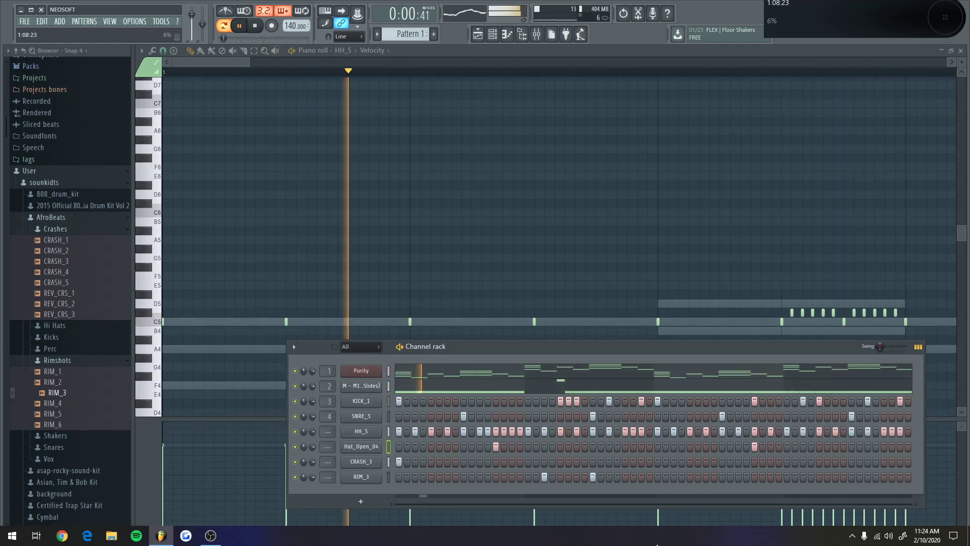
left_click(641, 417)
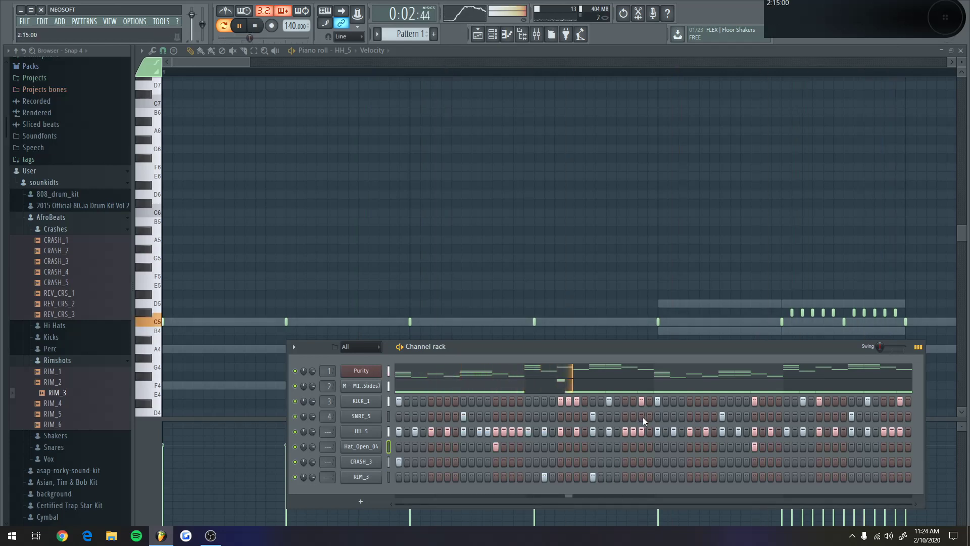
left_click(639, 415)
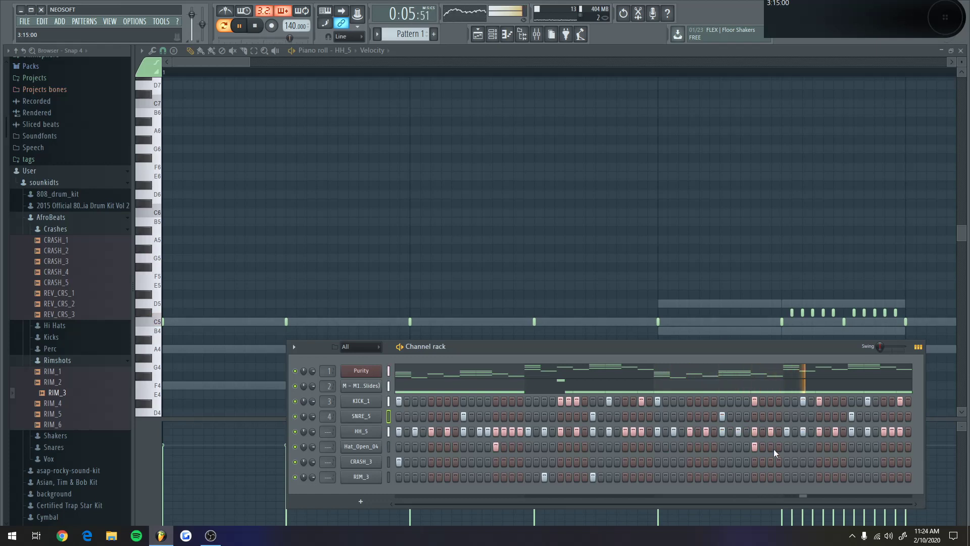
Add RIM_3 hits on step 15 of bar 3 and on steps 3, 9 and 15 of bar 4
left_click(769, 477)
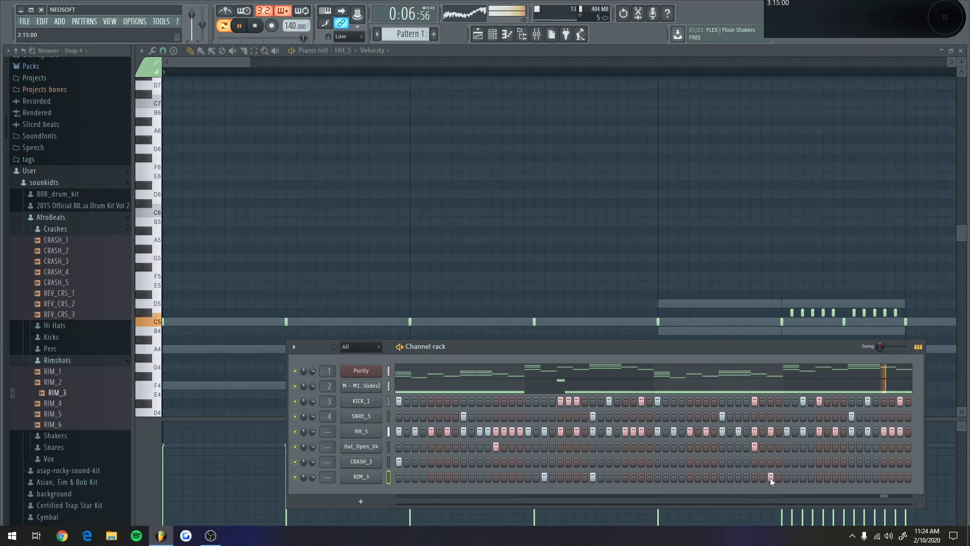
left_click(802, 477)
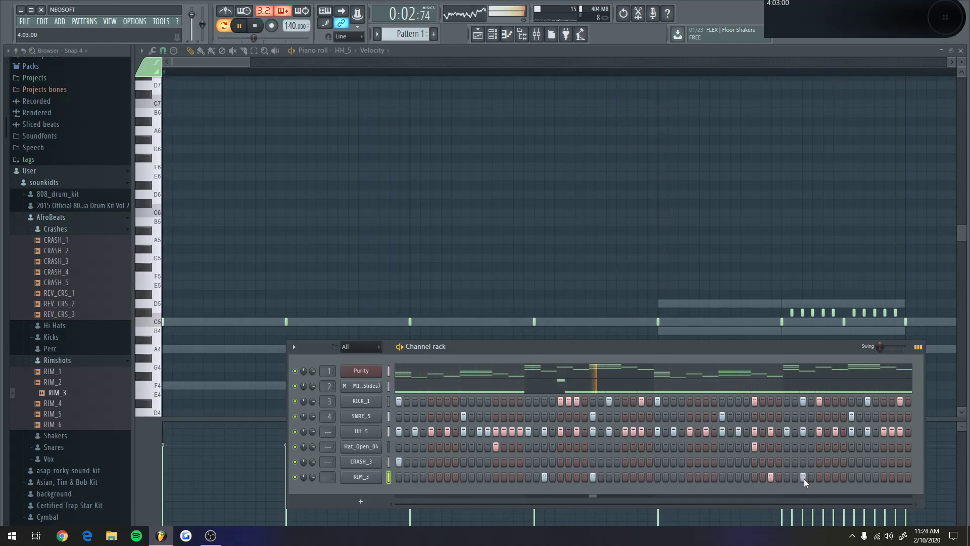
left_click(803, 477)
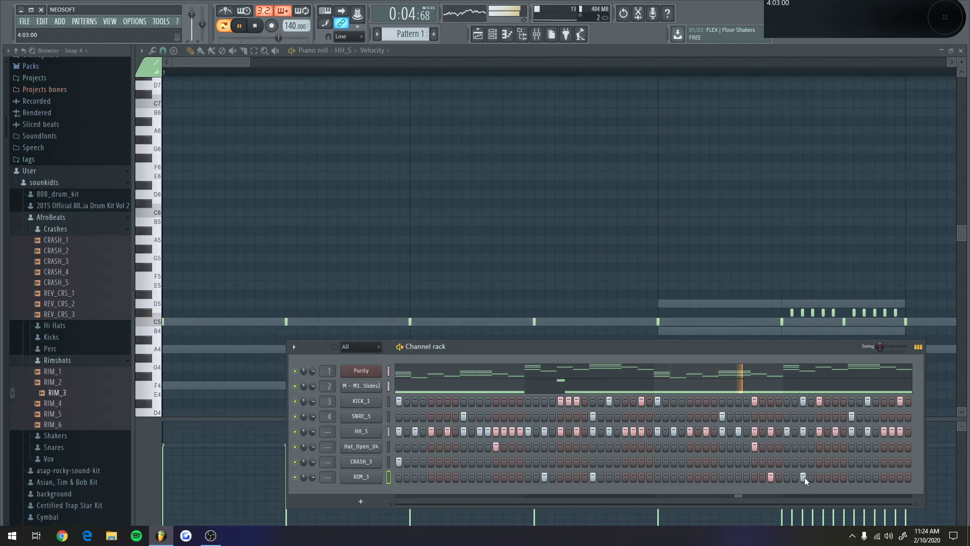
left_click(805, 476)
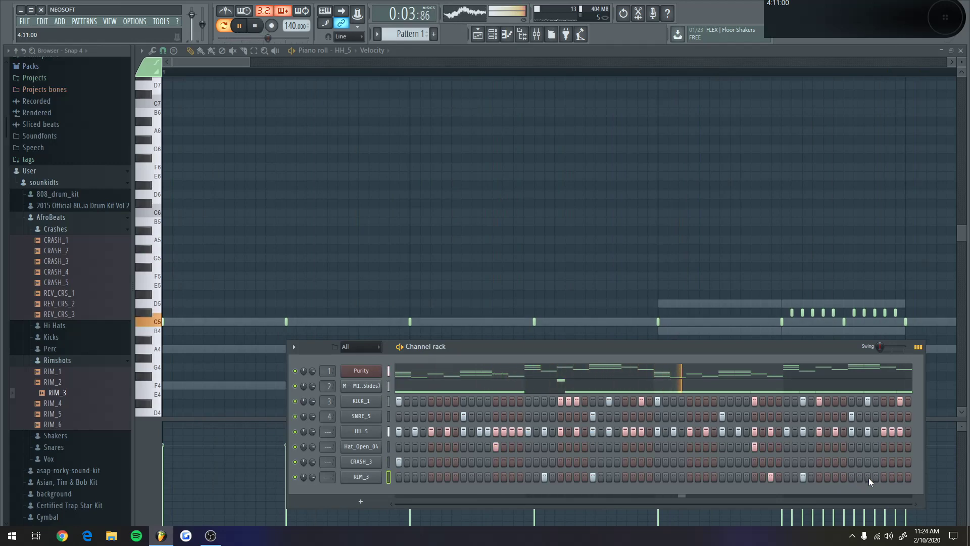
left_click(852, 477)
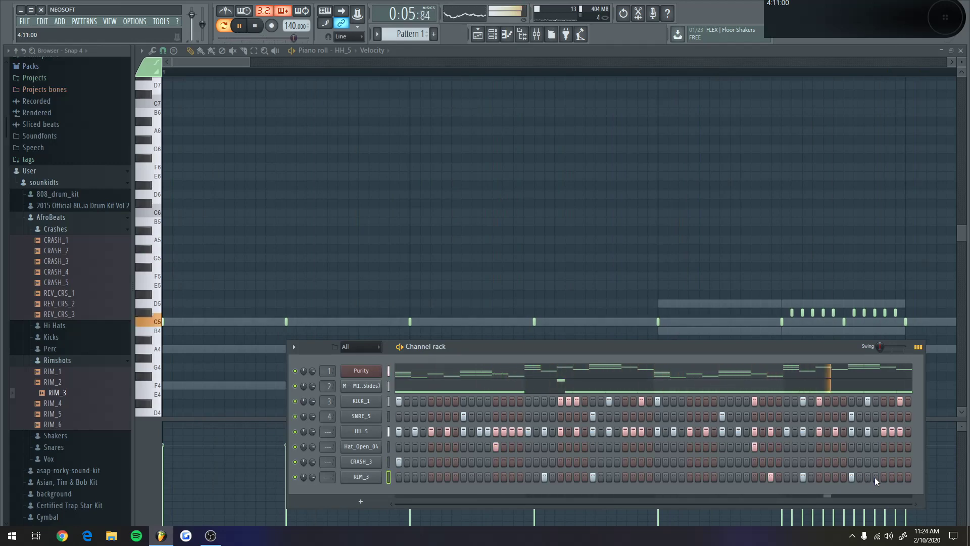
left_click(900, 476)
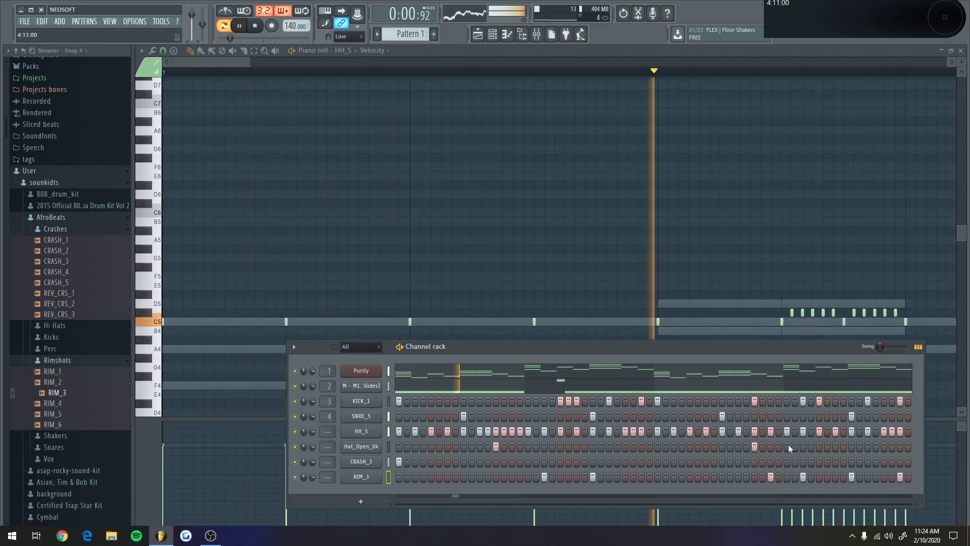
Link the HH_5, Hat_Open_04, CRASH_3 and RIM_3 channels to consecutive mixer tracks starting at insert 5
left_click(507, 35)
left_click(506, 34)
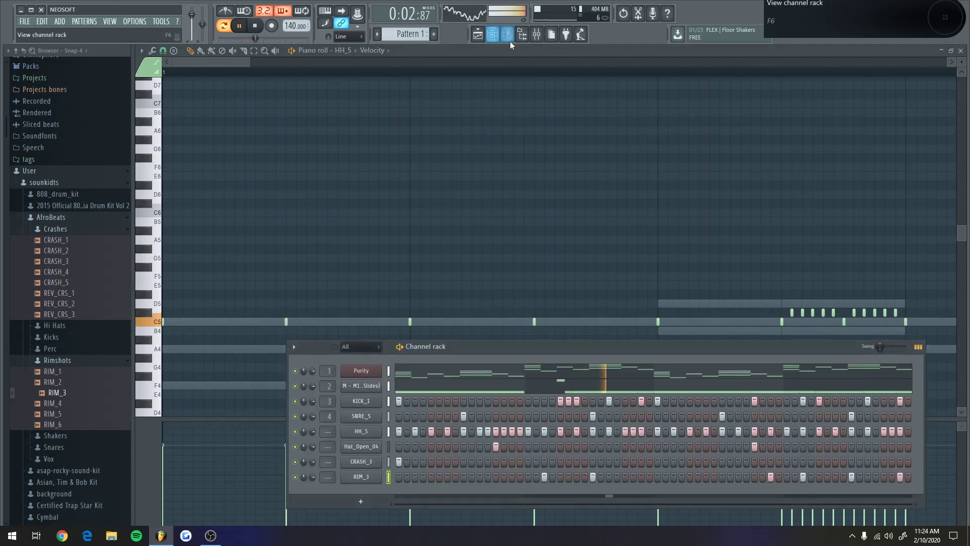
left_click(536, 34)
left_click(537, 34)
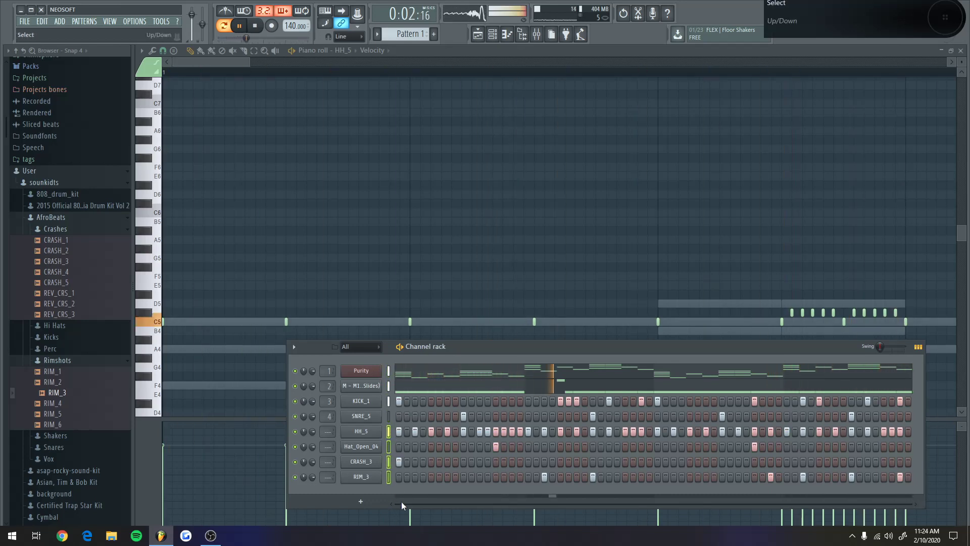
key("F9")
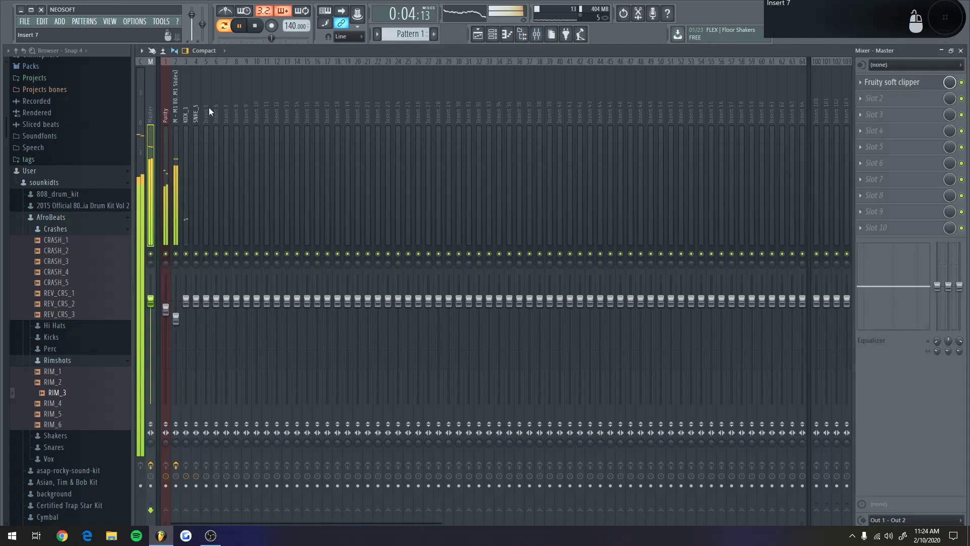
right_click(206, 107)
mouse_move(238, 118)
left_click(323, 126)
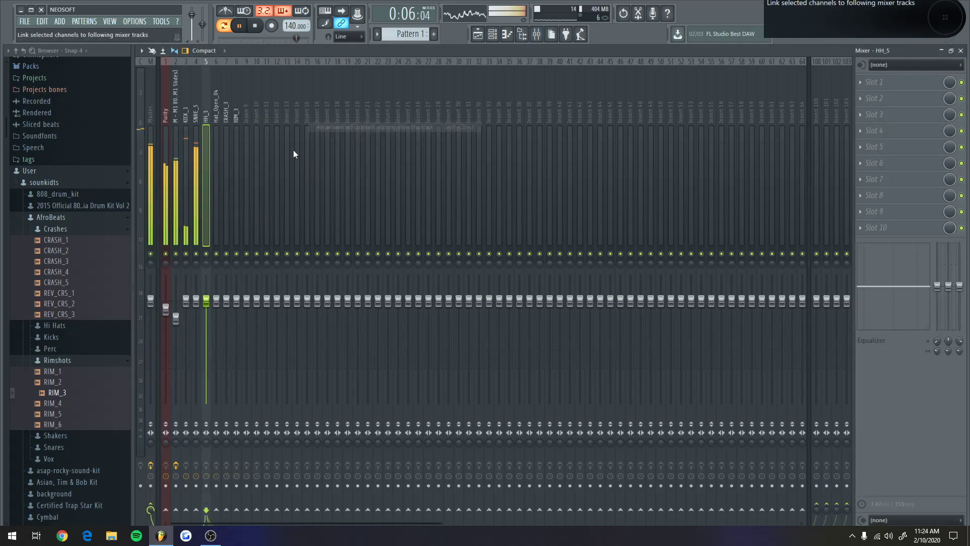
Load Soundgoodizer in the first effect slot of the RIM_3 mixer track and close its window
left_click(217, 120)
left_click(229, 117)
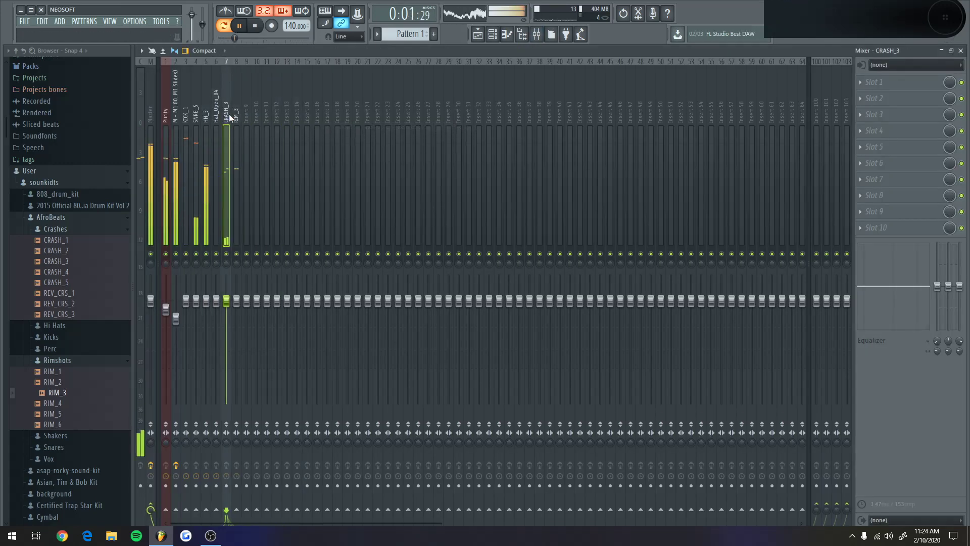
left_click(235, 115)
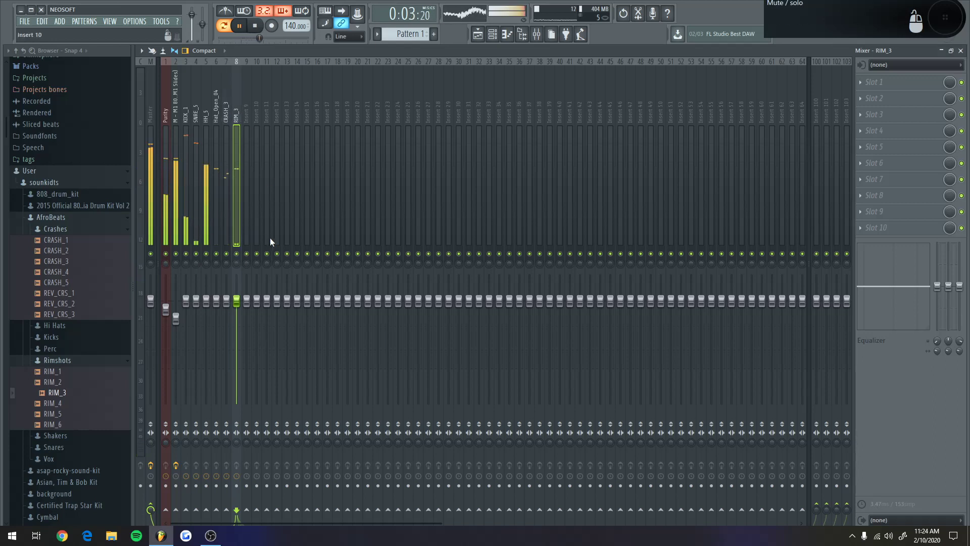
left_click(913, 97)
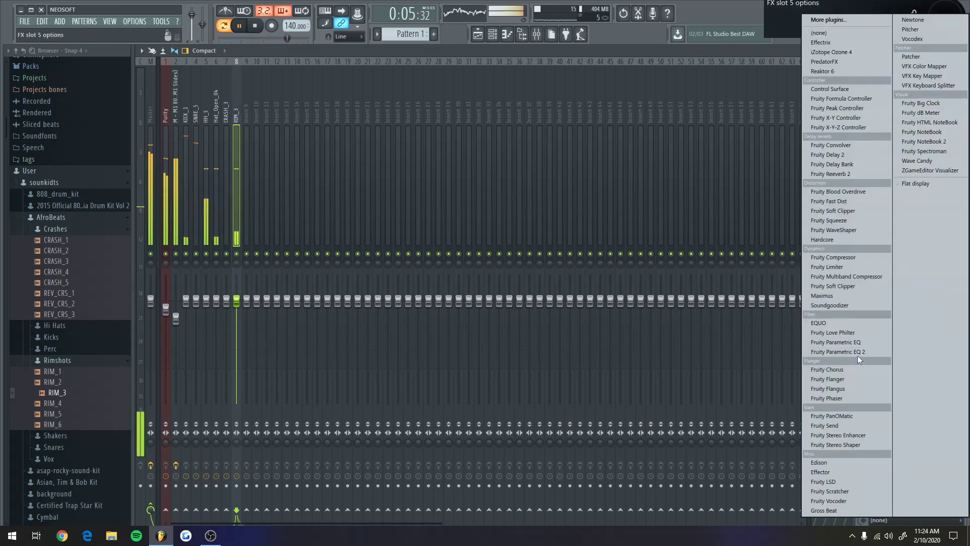
left_click(847, 303)
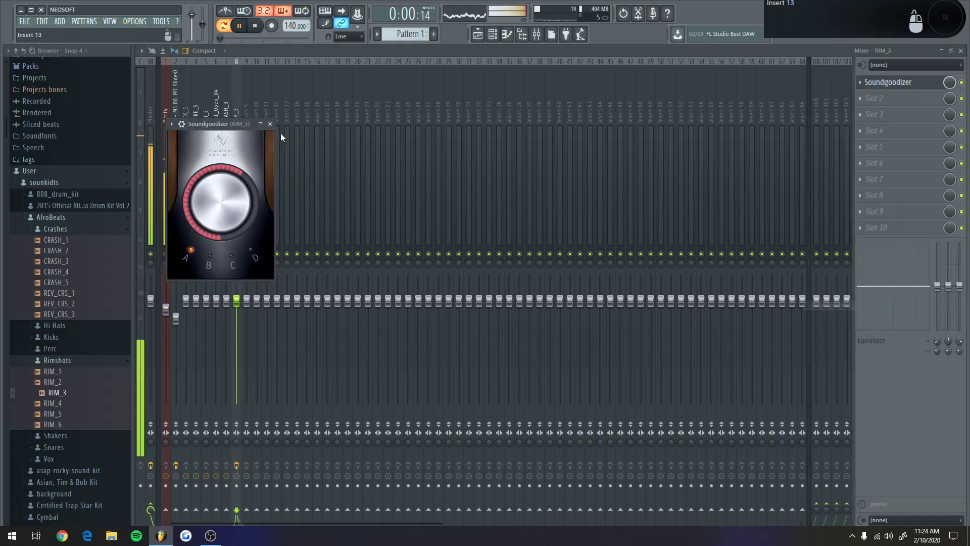
left_click(270, 124)
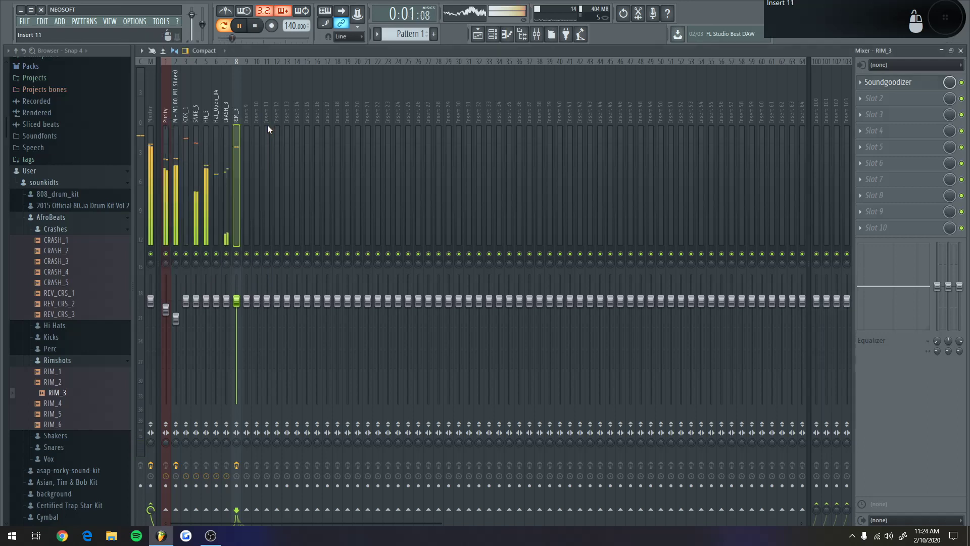
Audition the 808 and KICK_1 mixer tracks in solo, and restore all tracks to playback
left_click(224, 111)
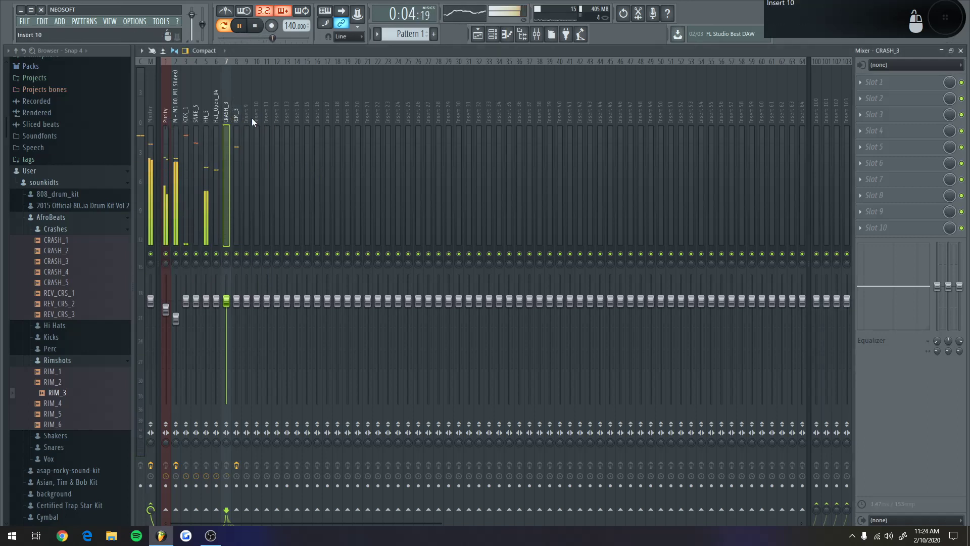
left_click(207, 118)
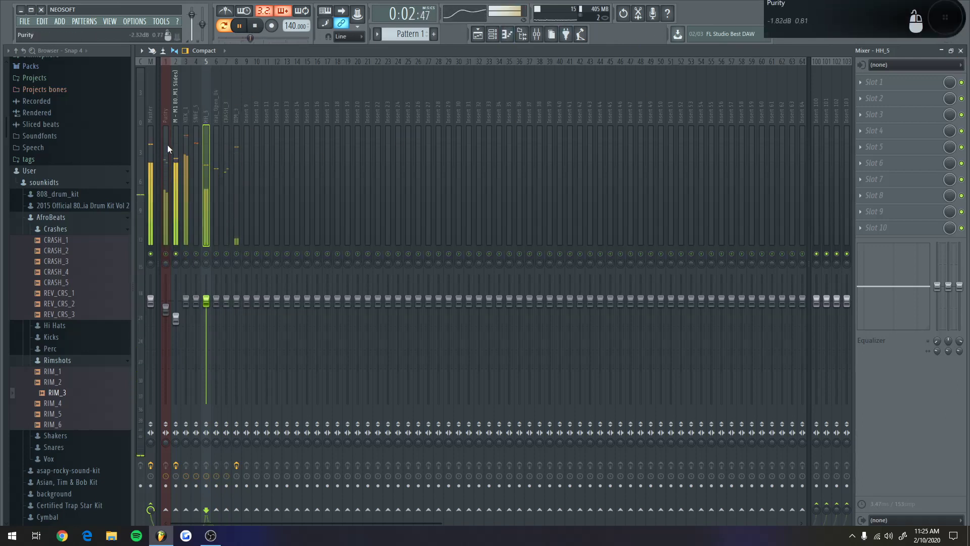
left_click(182, 112)
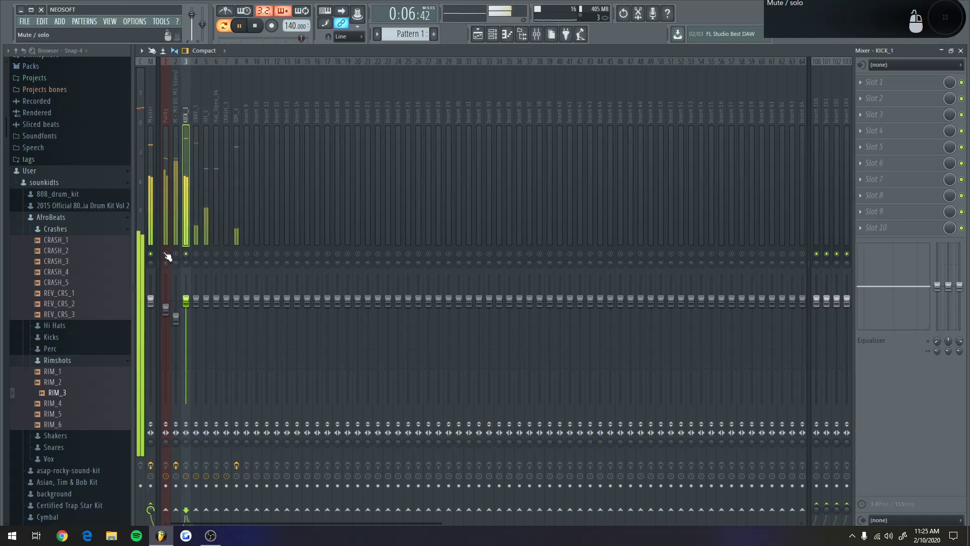
right_click(185, 256)
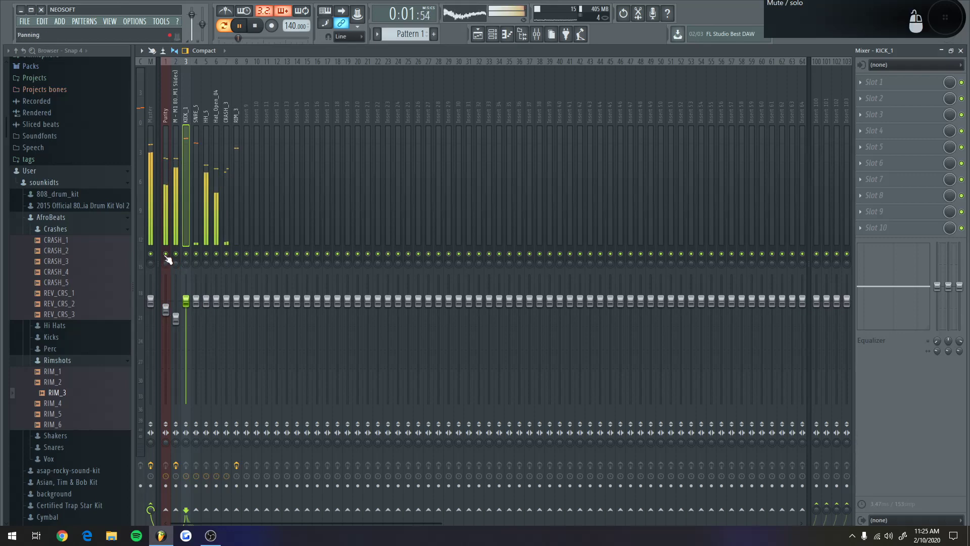
Solo the Purity mixer track and load Soundgoodizer and Fruity Multiband Compressor in its first two effect slots
right_click(166, 254)
left_click(874, 82)
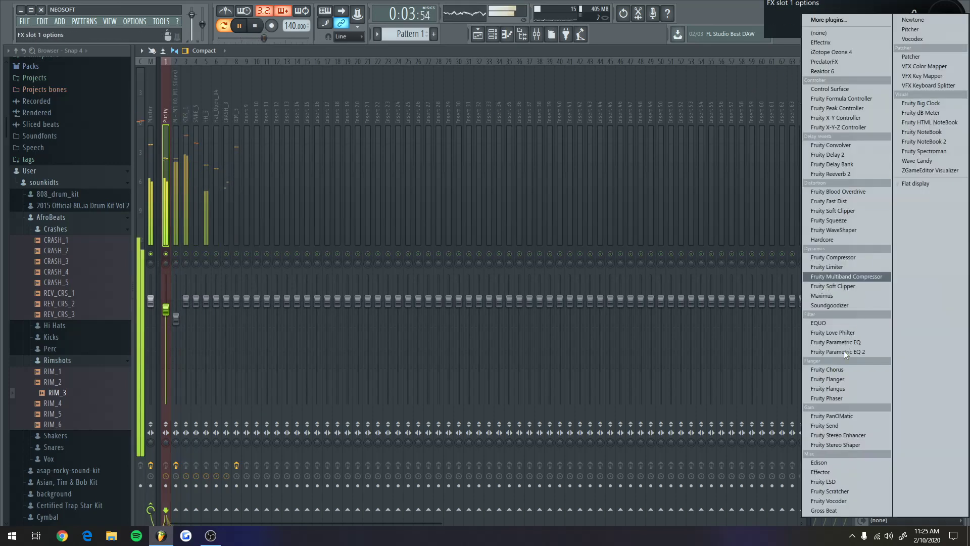
left_click(847, 304)
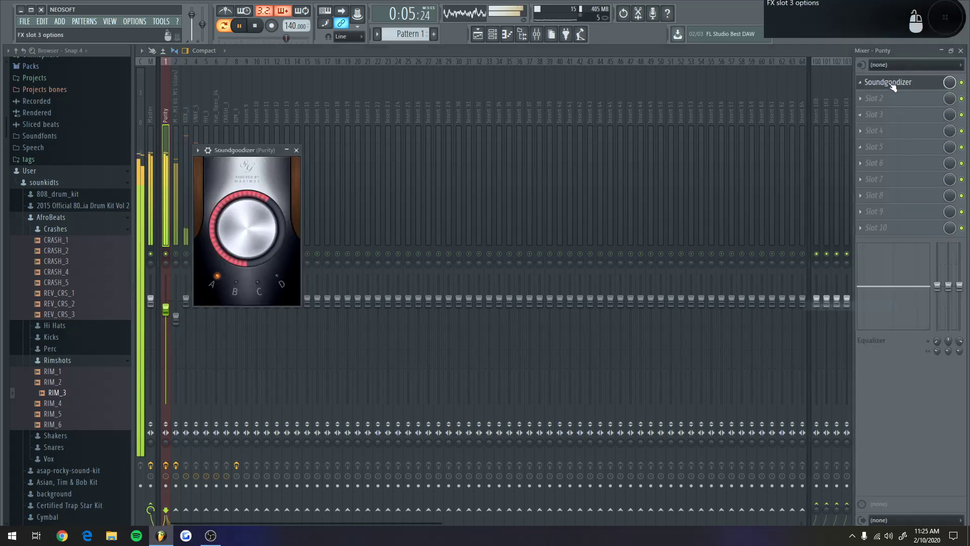
left_click(879, 98)
left_click(869, 276)
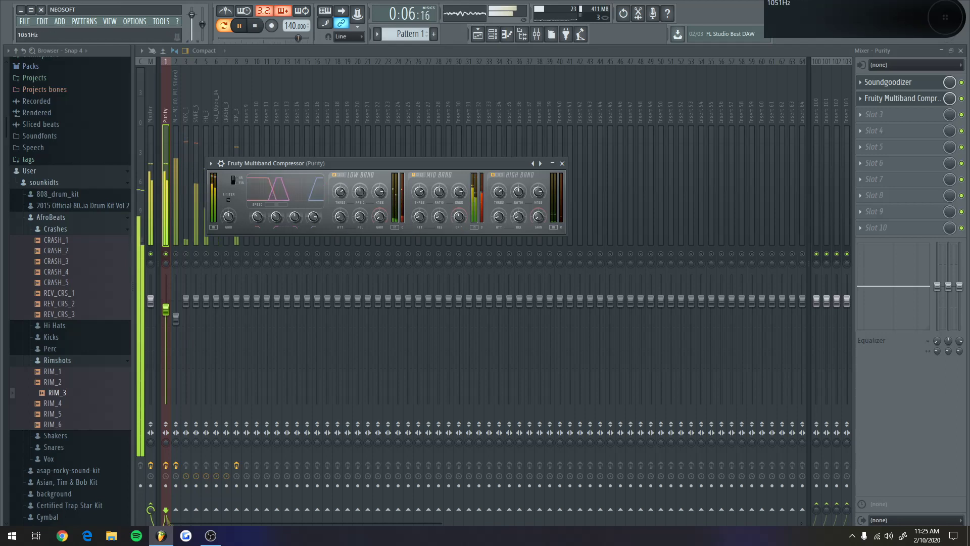
Add Fruity Parametric EQ 2 to the Purity track, cutting the low bands and slightly boosting bands 4 to 6
left_click(874, 114)
left_click(842, 350)
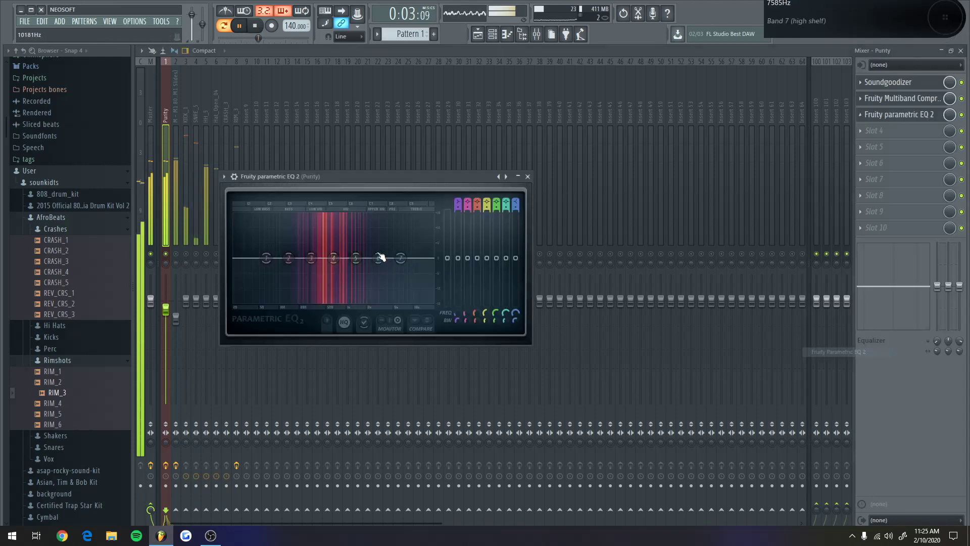
left_click_drag(458, 258, 458, 303)
left_click_drag(477, 259, 505, 254)
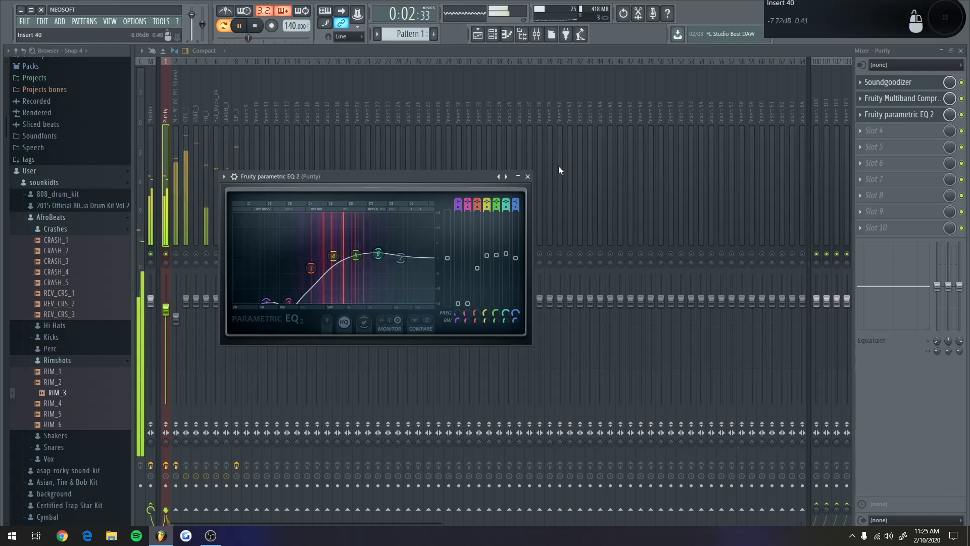
left_click(527, 176)
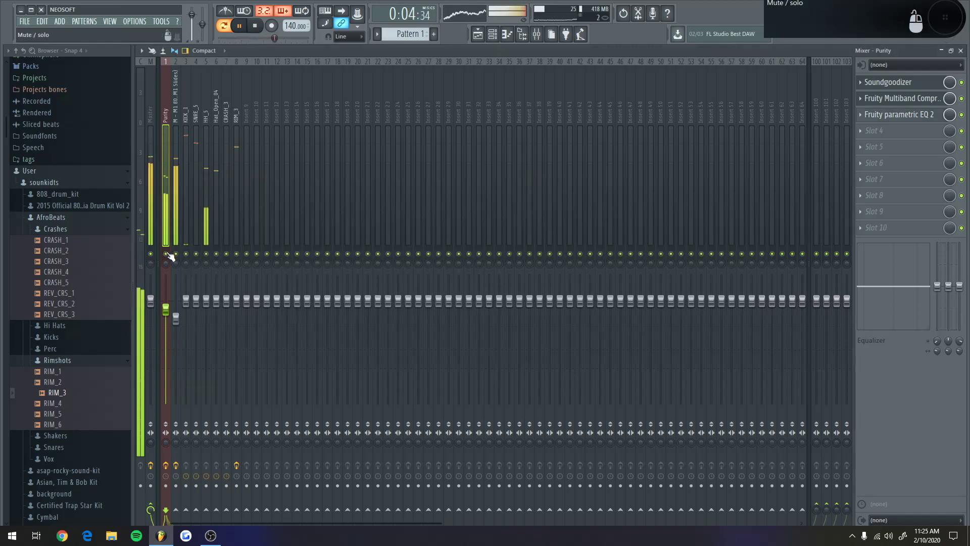
Raise the Purity mixer track's level slightly and hide the mixer
left_click_drag(166, 309, 166, 303)
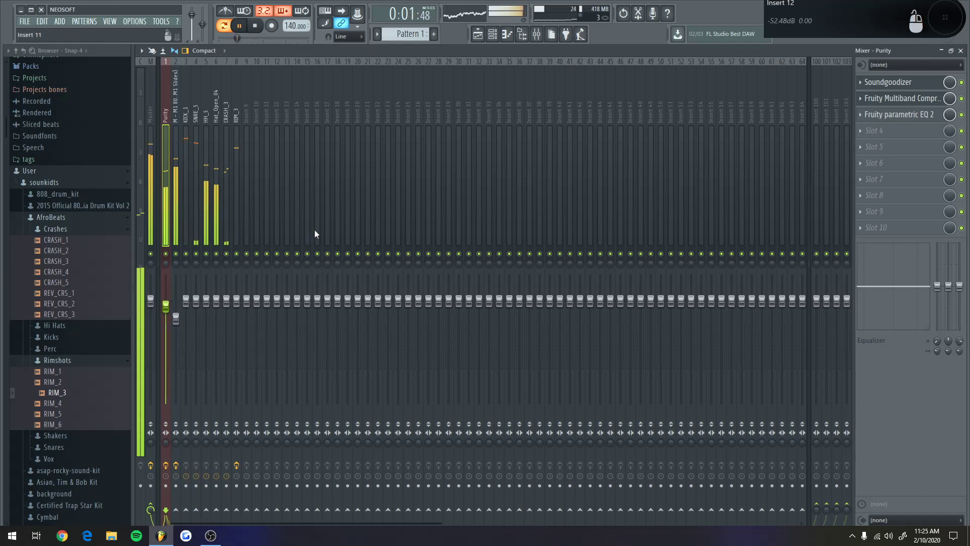
left_click(537, 34)
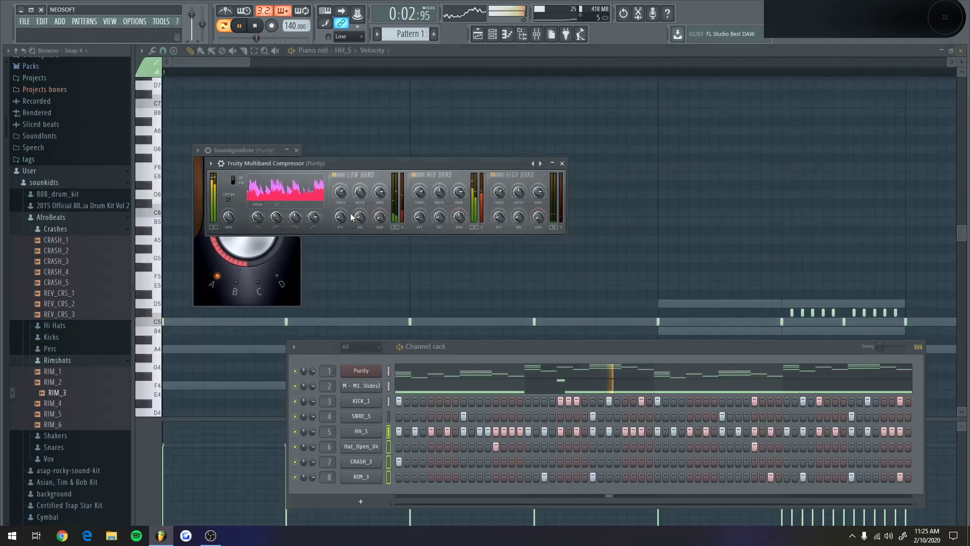
Close the Fruity Multiband Compressor and Soundgoodizer windows and show the zoomed-out playlist with the channel rack
left_click(563, 164)
key("F5")
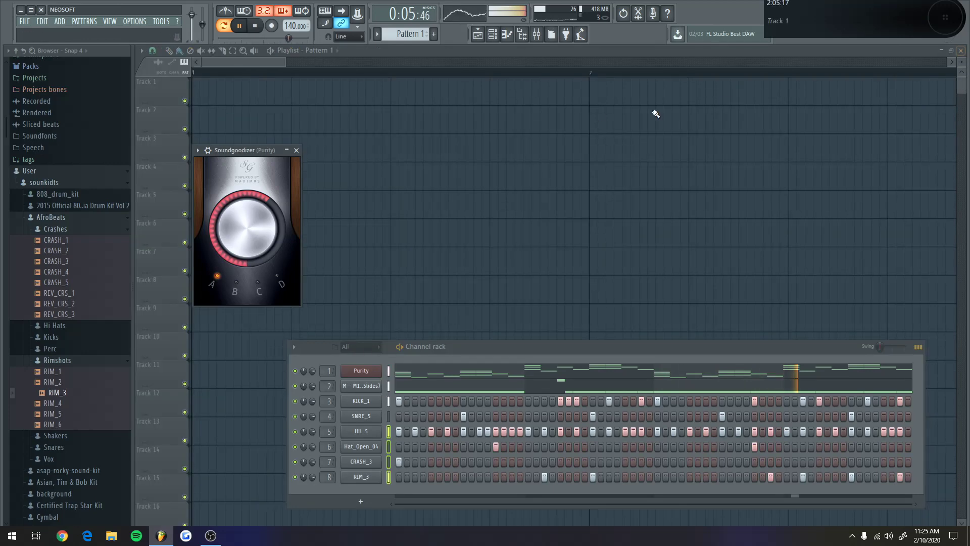
left_click(296, 150)
key("F6")
scroll(281, 82, "down", 3)
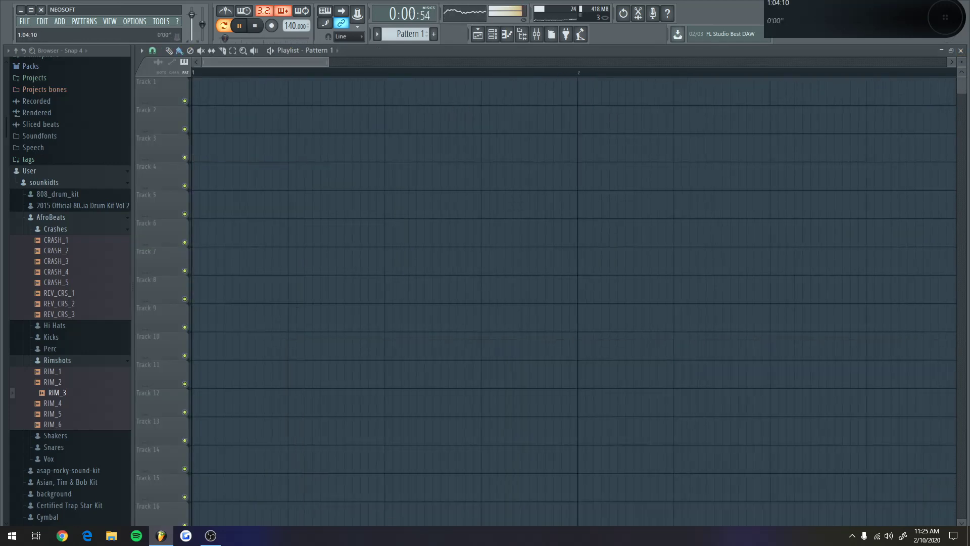
left_click(502, 38)
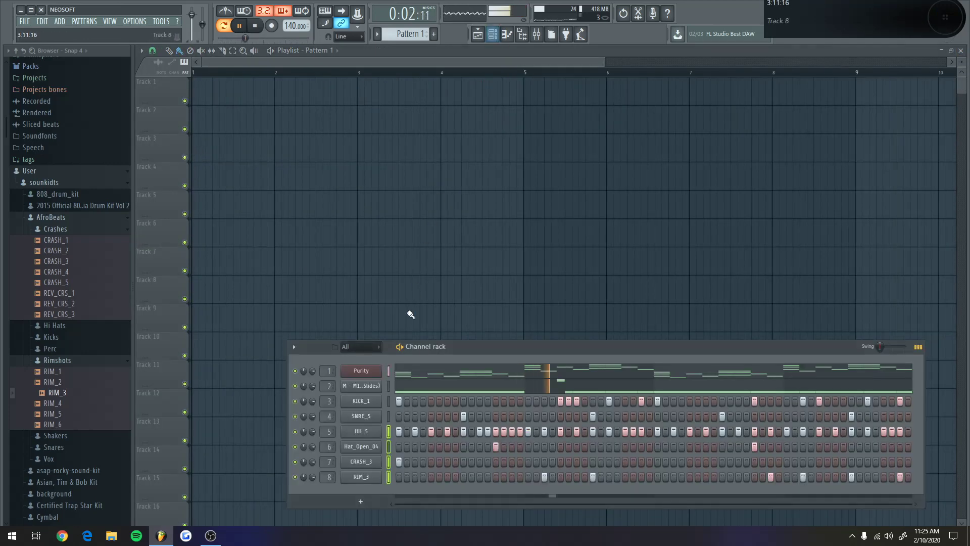
Clone the Purity channel and close the clone's instrument window
right_click(371, 374)
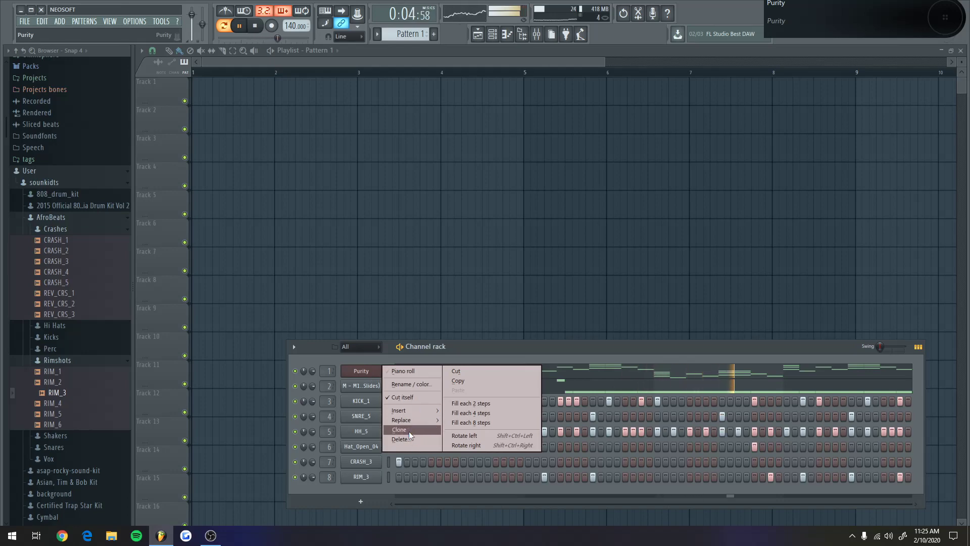
left_click(408, 430)
left_click(619, 203)
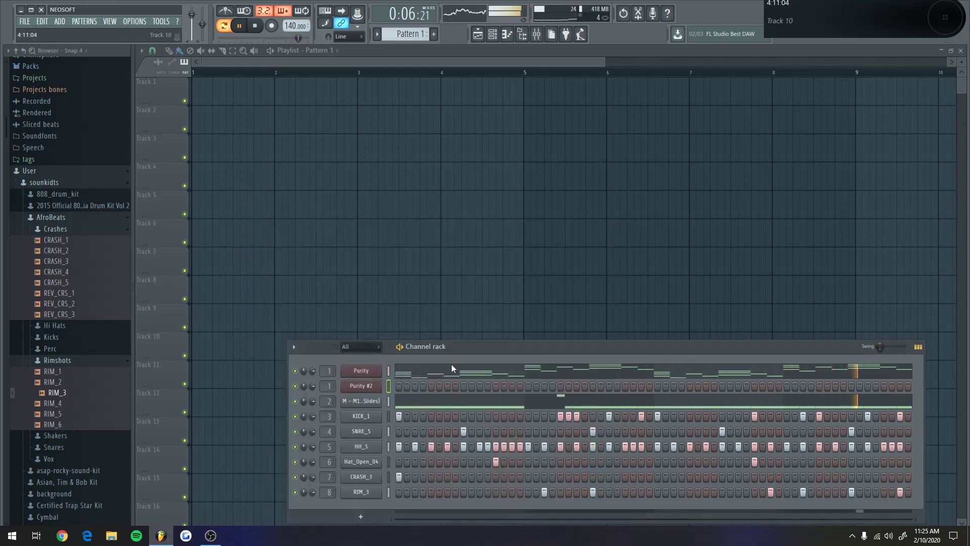
Copy all the melody notes from the Purity channel's piano roll and return to the playlist
left_click(409, 377)
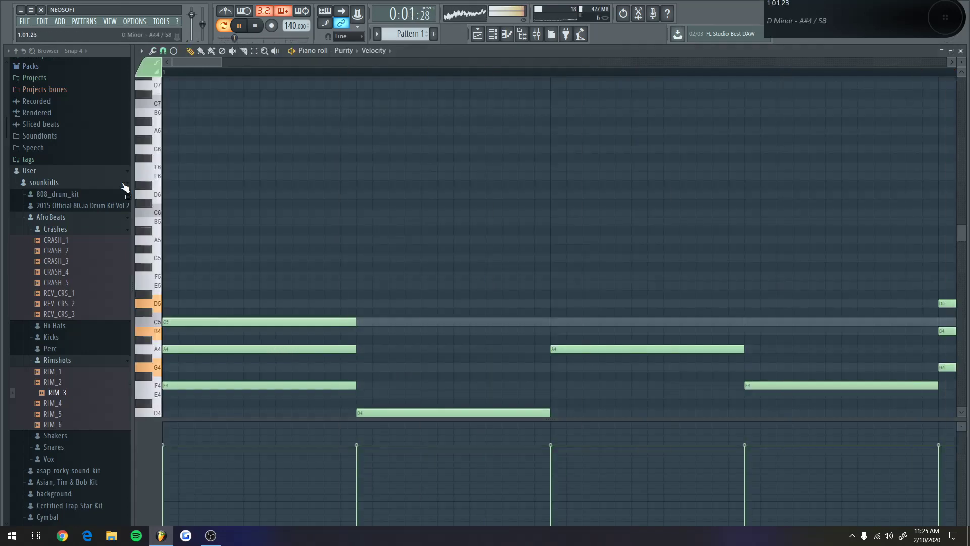
left_click(142, 50)
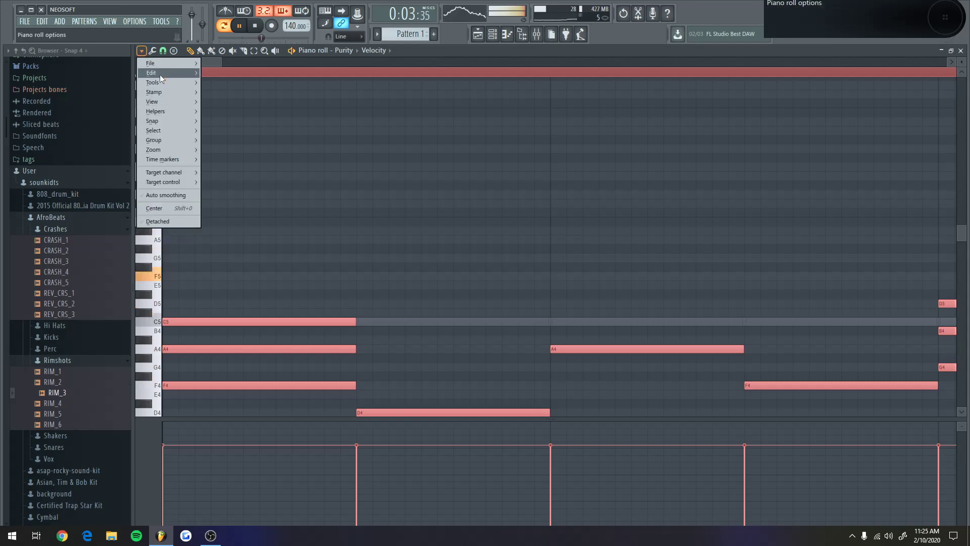
mouse_move(159, 74)
left_click(217, 83)
key("F5")
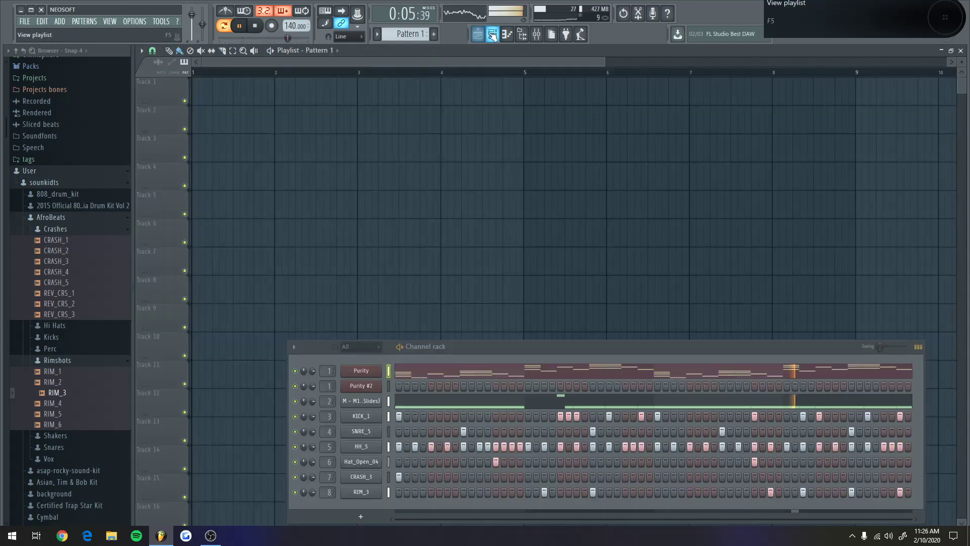
Paste the copied melody into the Purity #2 channel's piano roll and bring back the channel rack
right_click(353, 386)
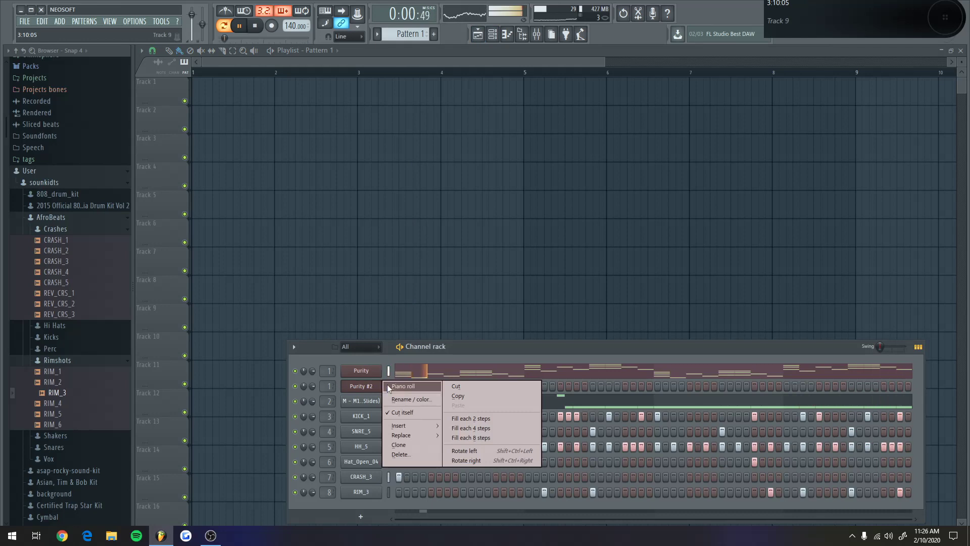
left_click(387, 384)
left_click(142, 50)
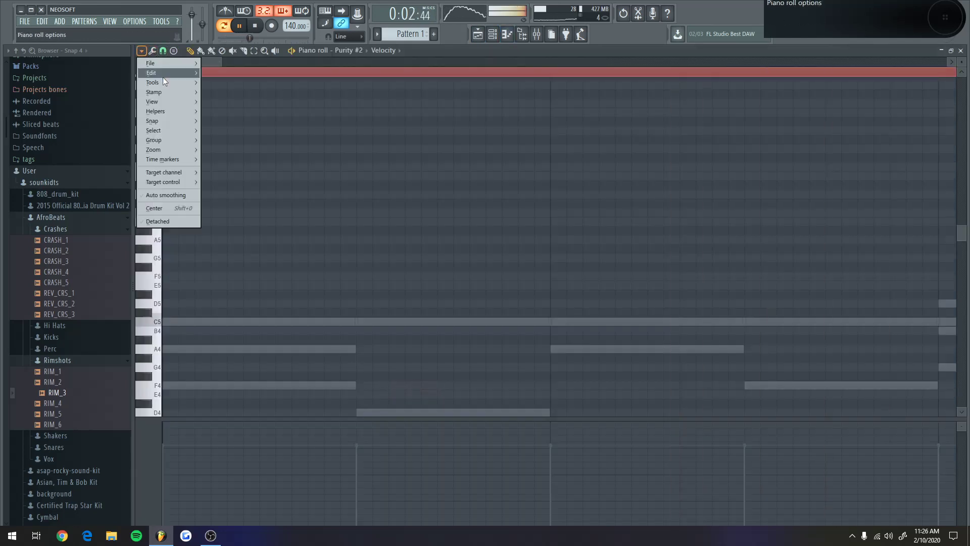
mouse_move(172, 75)
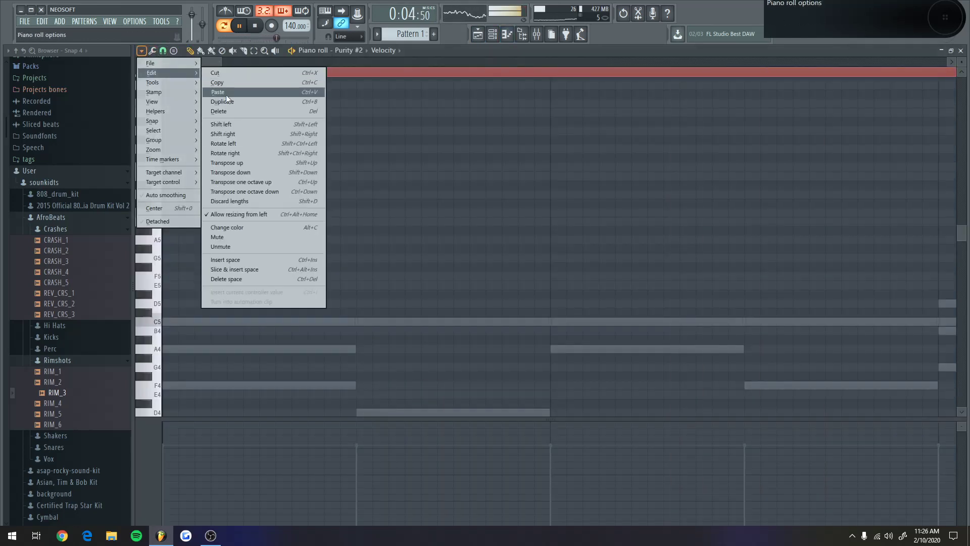
left_click(225, 95)
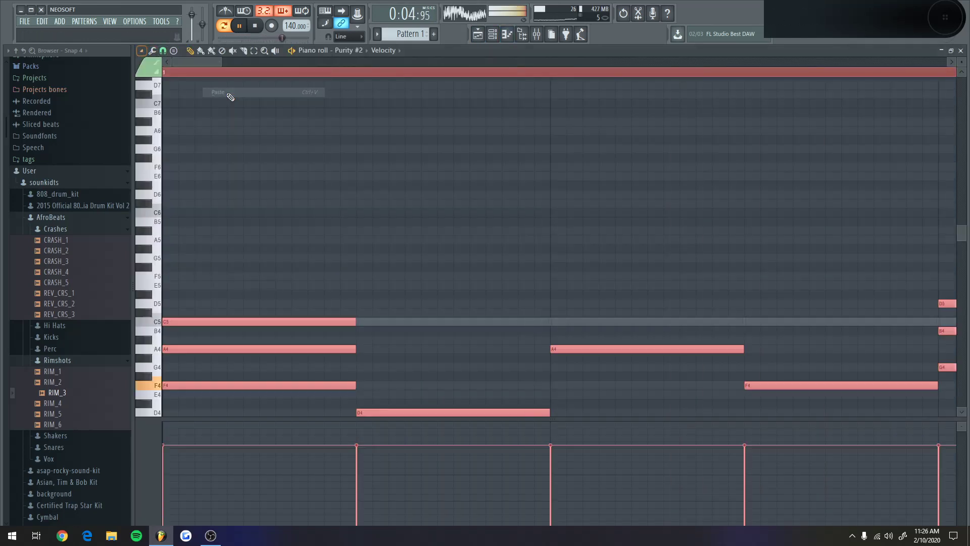
left_click(492, 34)
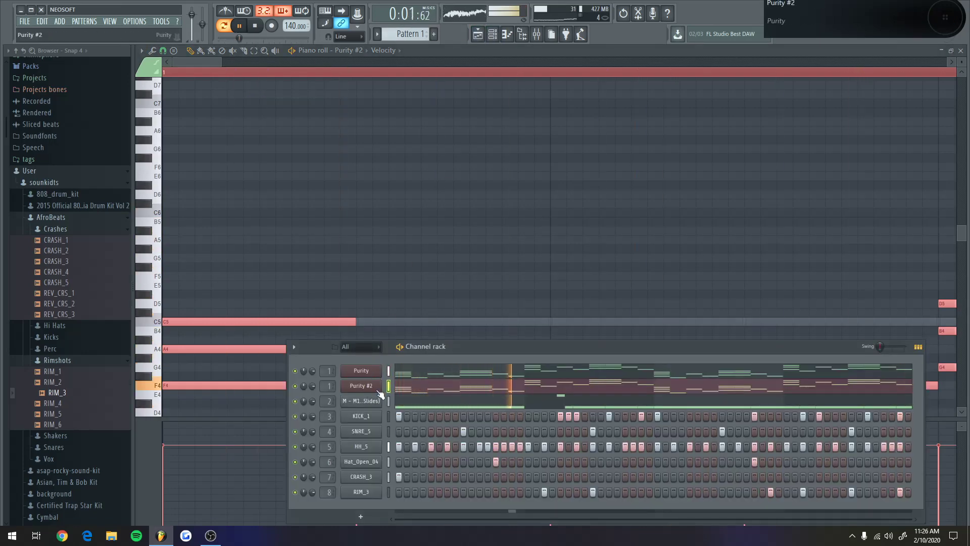
Look at the Purity #2 instrument window, close it and stop playback
left_click(361, 386)
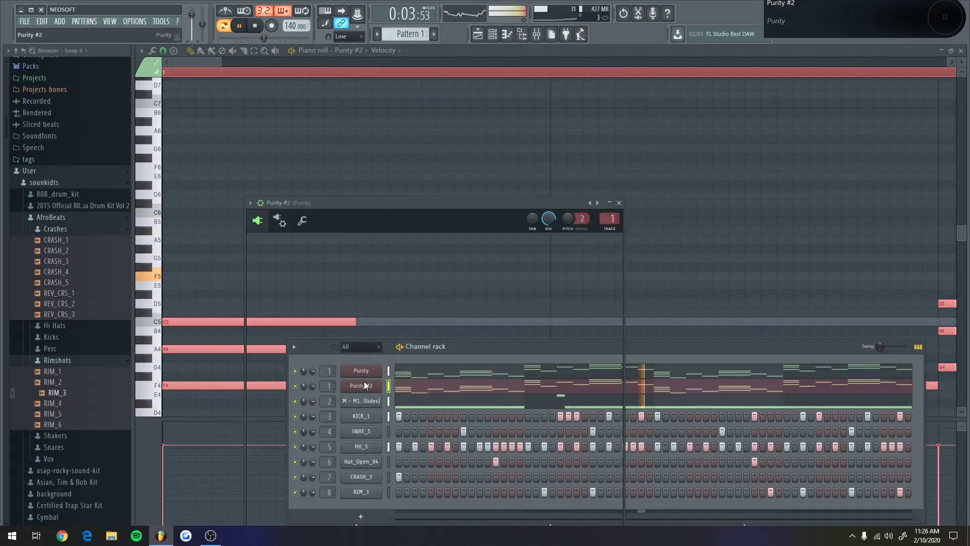
key("Escape")
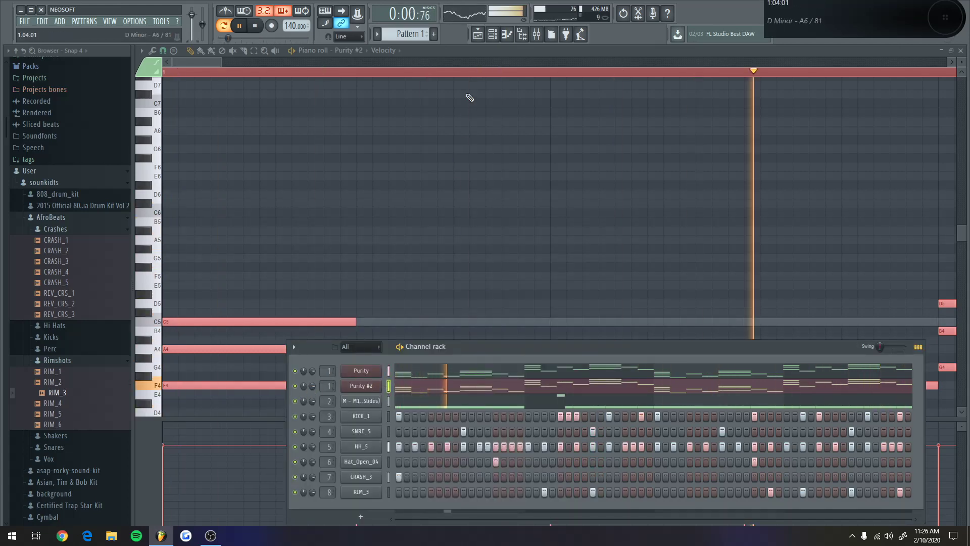
left_click(254, 26)
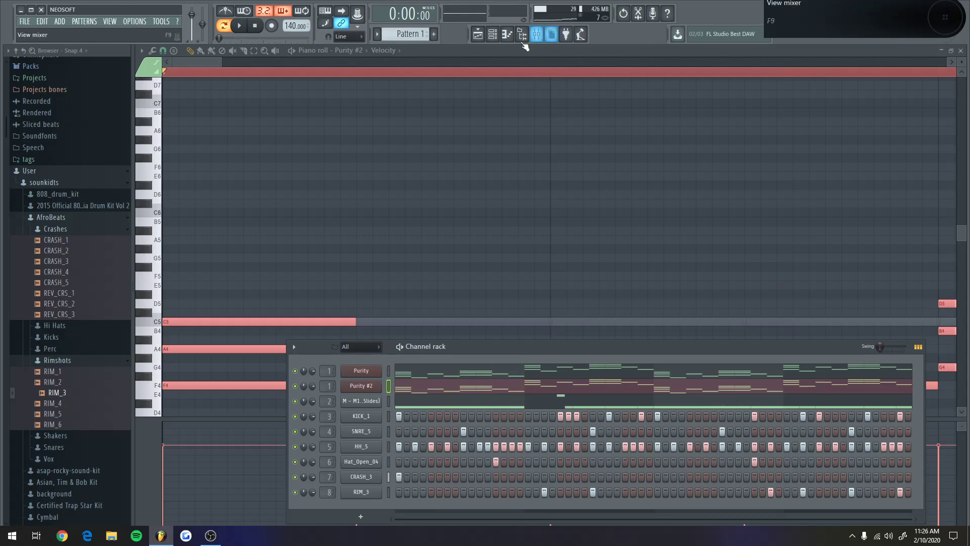
Route the Purity #2 channel to mixer track 9
left_click(536, 34)
right_click(247, 115)
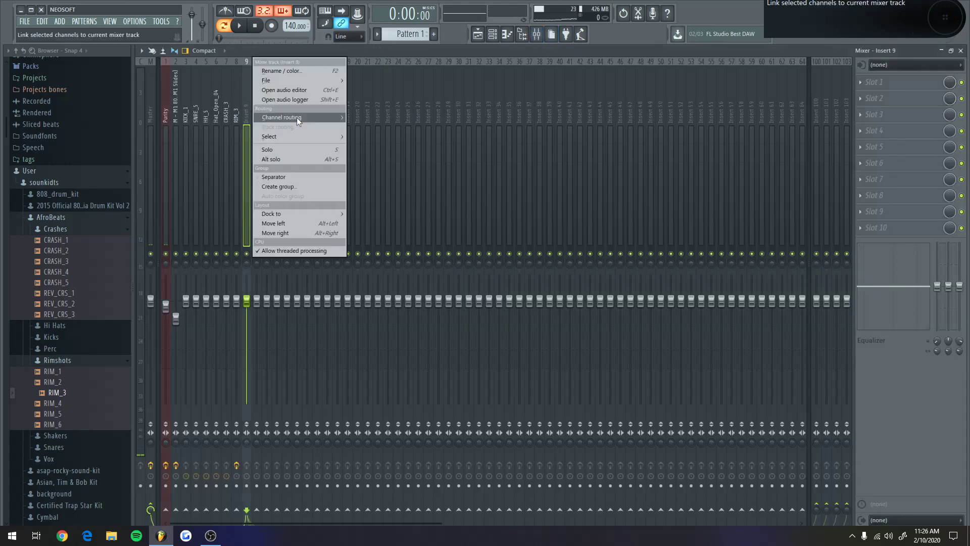
mouse_move(296, 117)
left_click(378, 116)
left_click(248, 217)
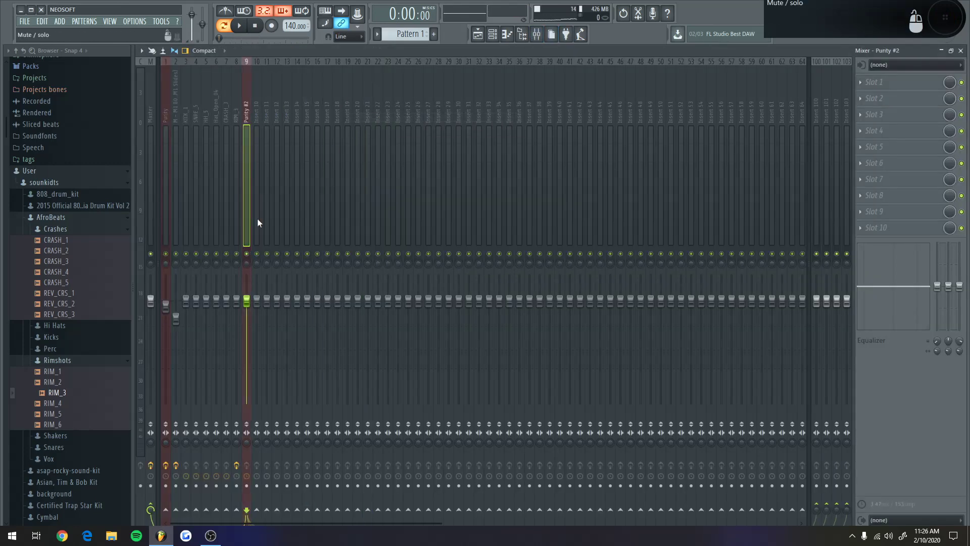
left_click(277, 217)
Play the pattern with the Purity #2 mixer track soloed and selected
left_click(237, 26)
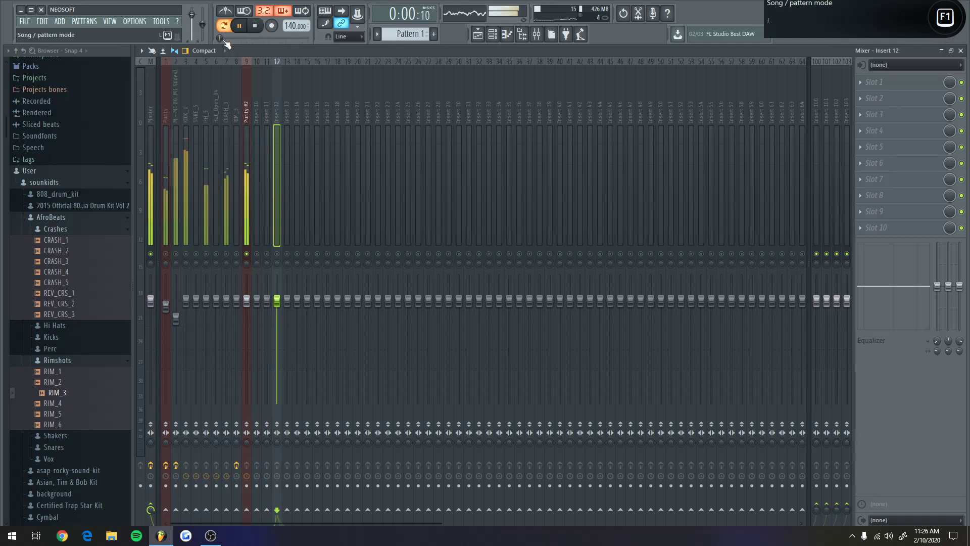
left_click(254, 254)
left_click(247, 109)
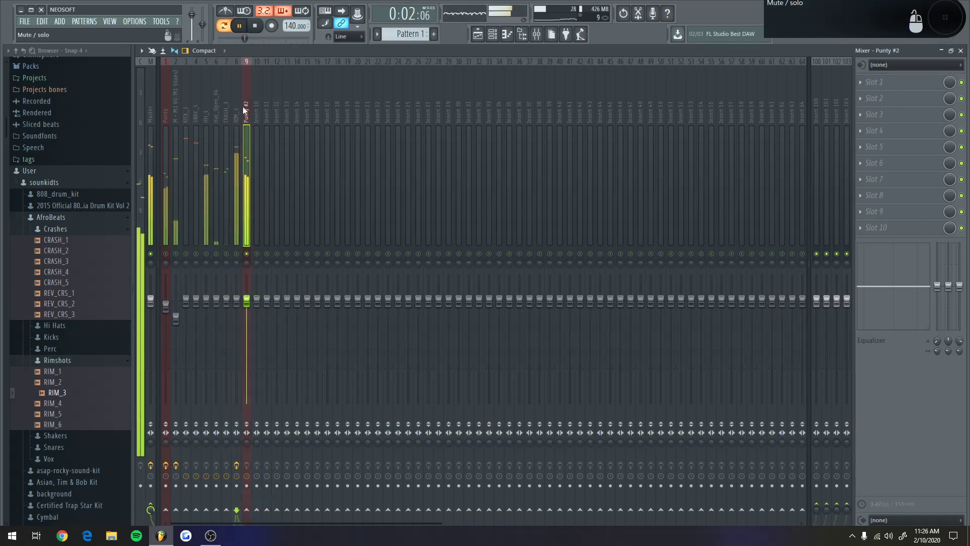
Try Soundgoodizer in the first effect slot of the Purity #2 track, and remove it again
left_click(883, 82)
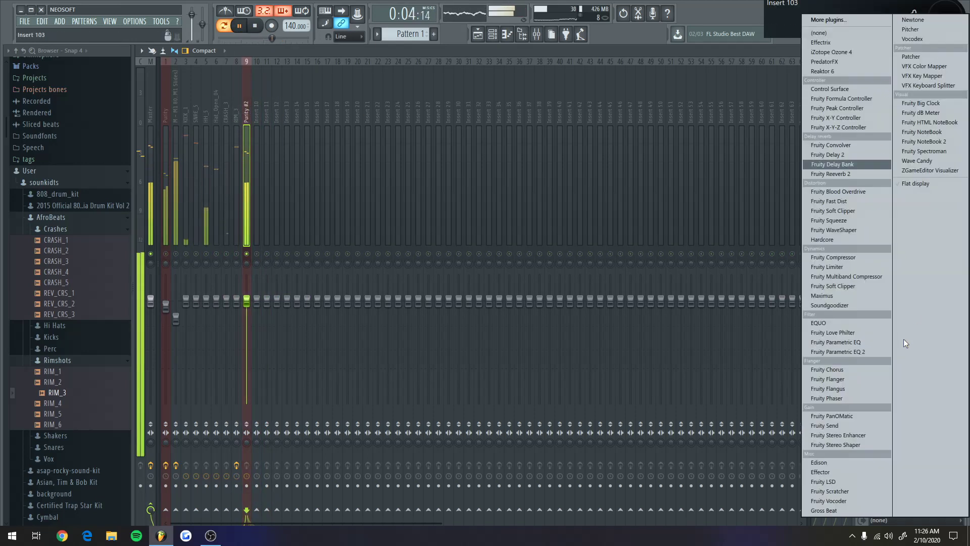
left_click(864, 305)
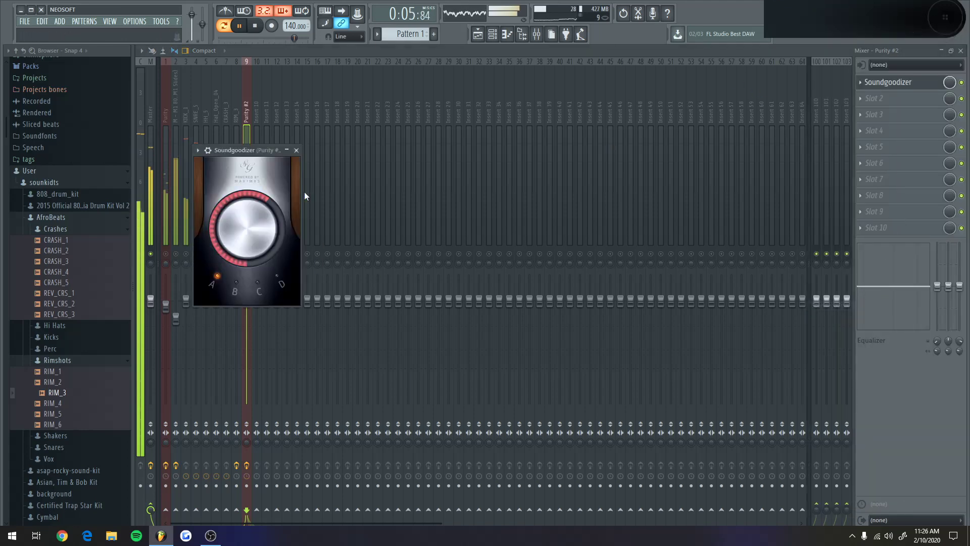
left_click(296, 151)
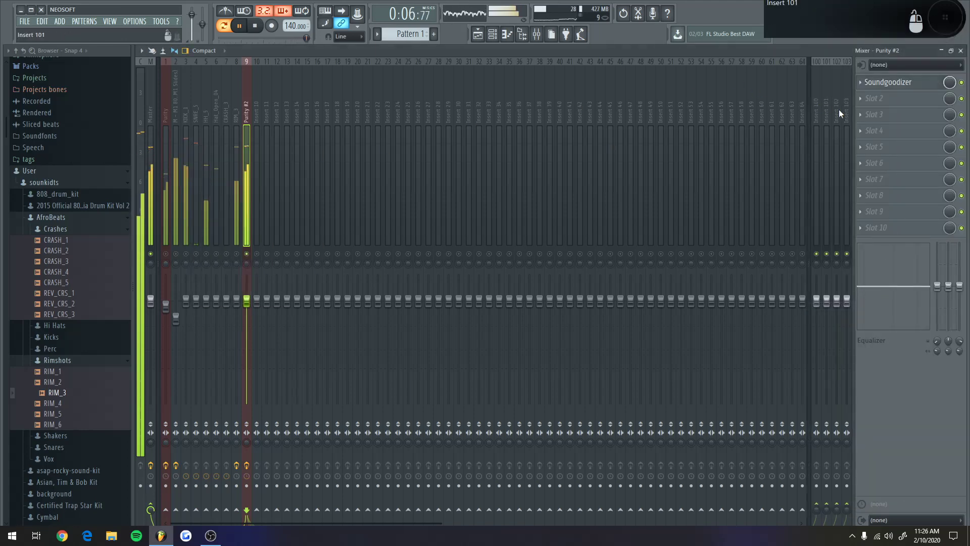
left_click(866, 85)
mouse_move(866, 95)
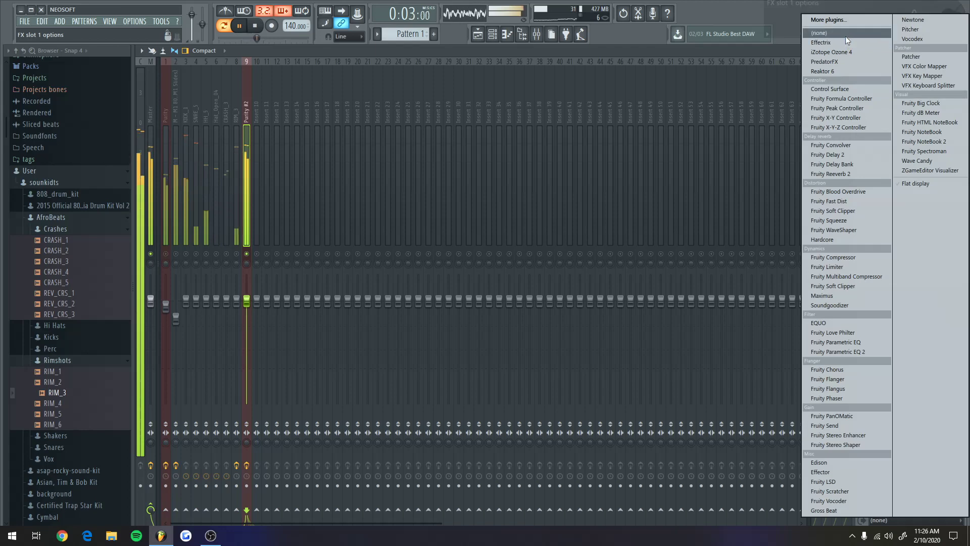
left_click(845, 35)
Load Fruity Parametric EQ 2 in Purity #2's first effect slot, cutting band 1 fully and band 2 by about 6 dB
left_click(881, 83)
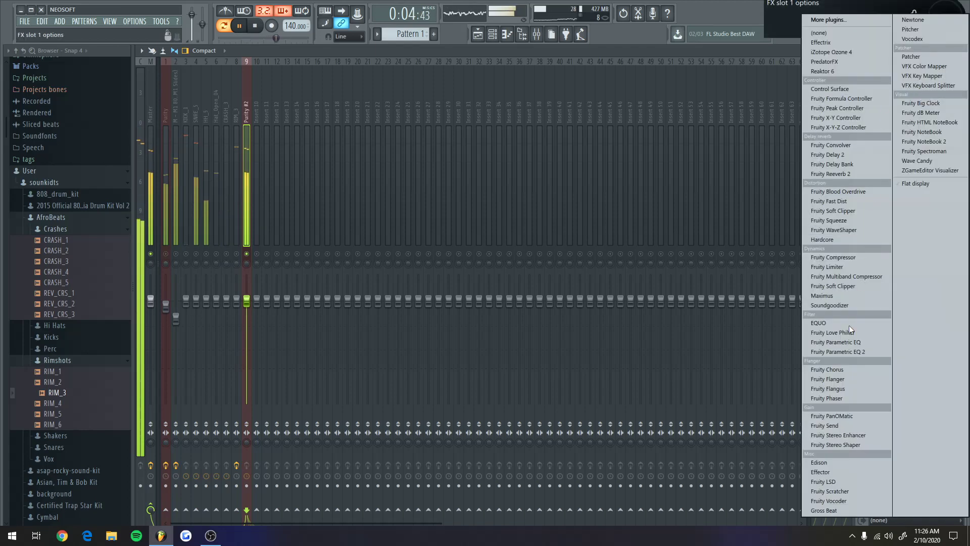
left_click(857, 356)
left_click_drag(431, 231, 432, 277)
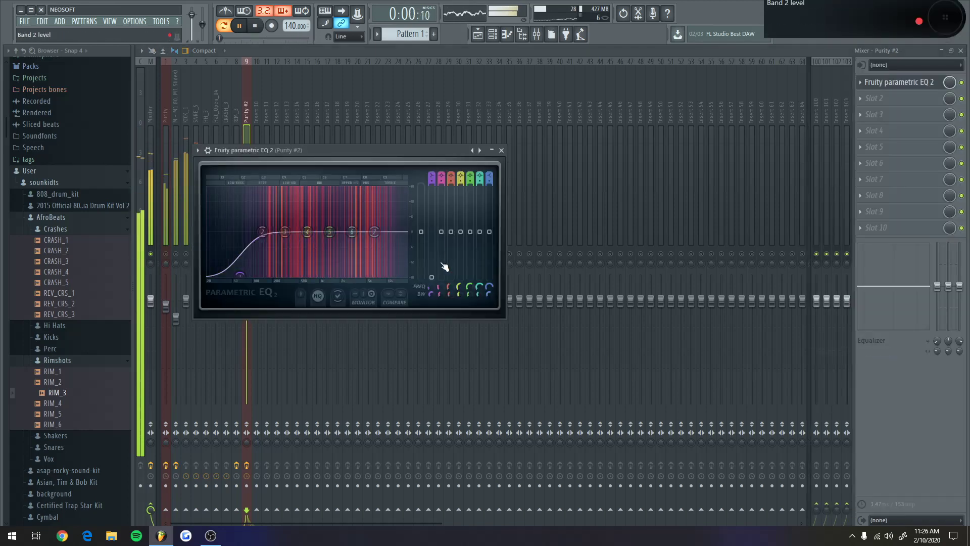
left_click_drag(441, 232, 441, 251)
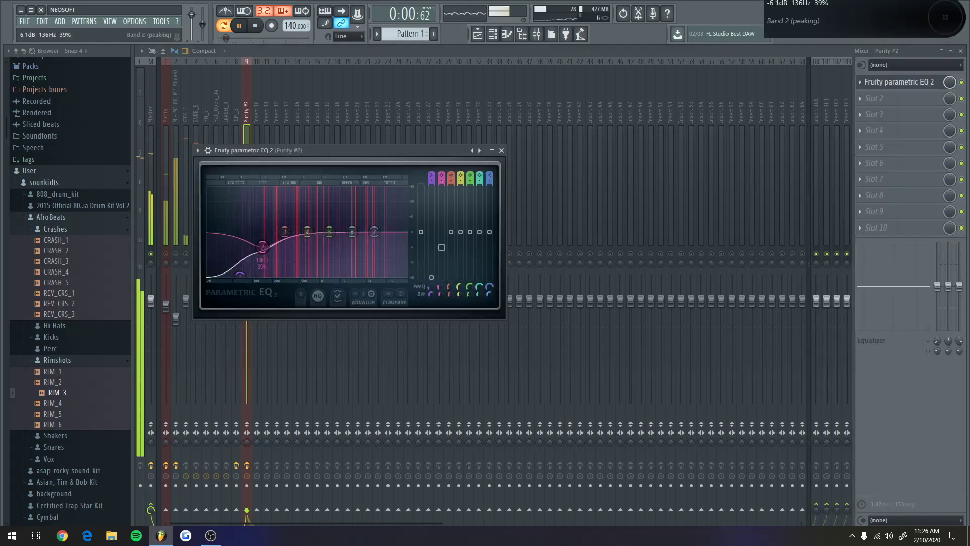
left_click(501, 151)
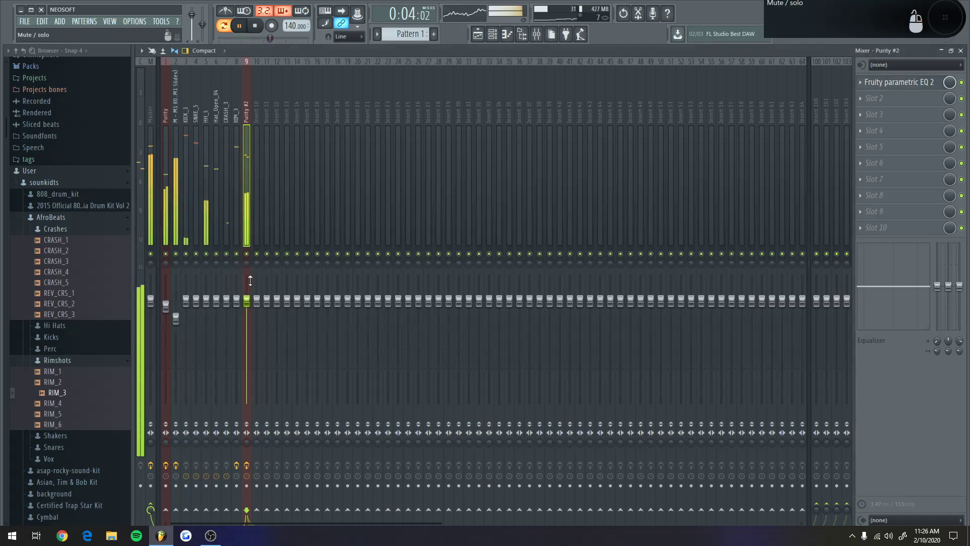
Compare Purity #2 soloed and within the full mix, and set its mixer level to about -1.4 dB
left_click_drag(247, 302, 247, 315)
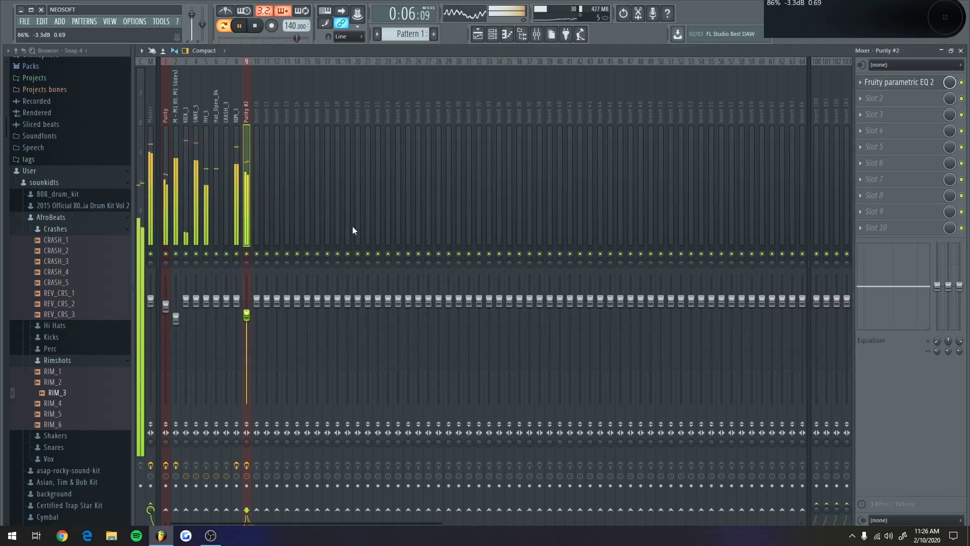
left_click(492, 35)
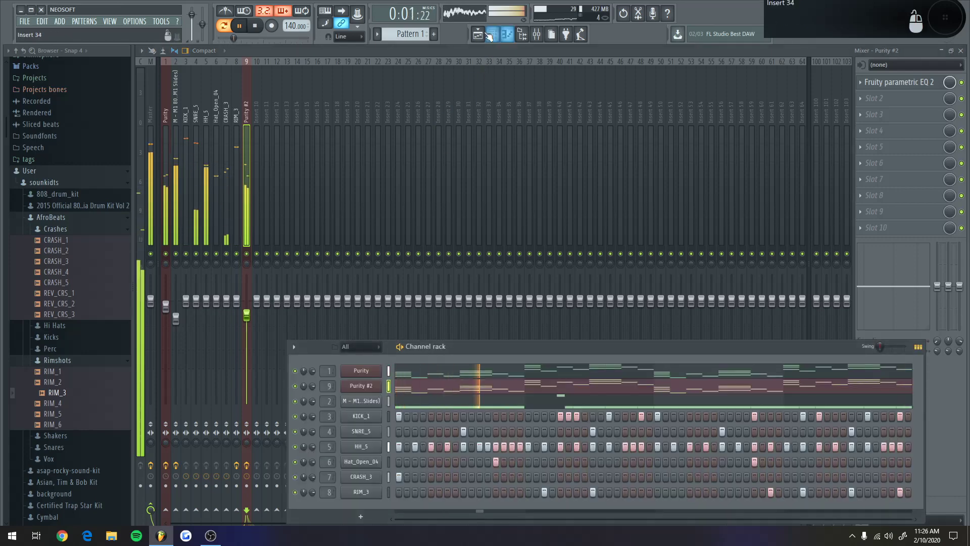
key("F5")
left_click(494, 36)
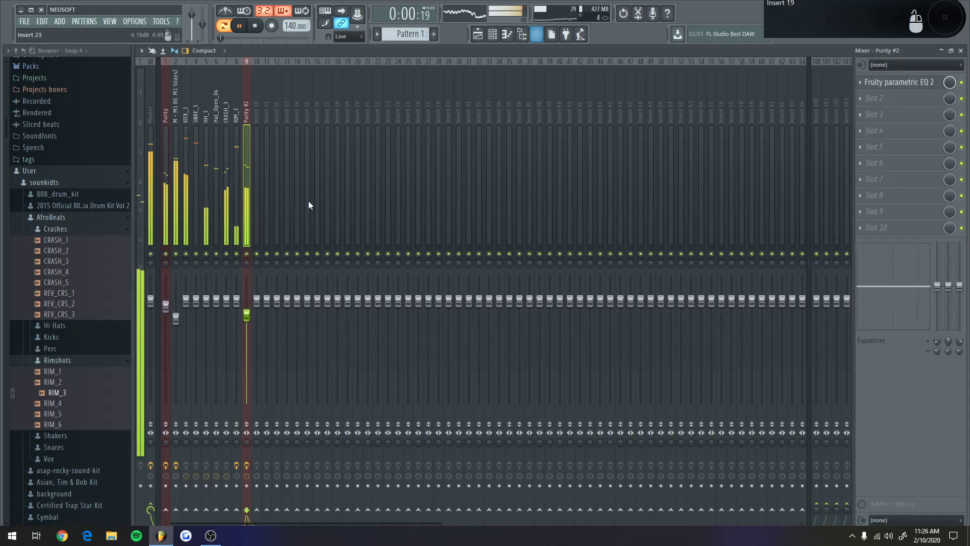
key("F9")
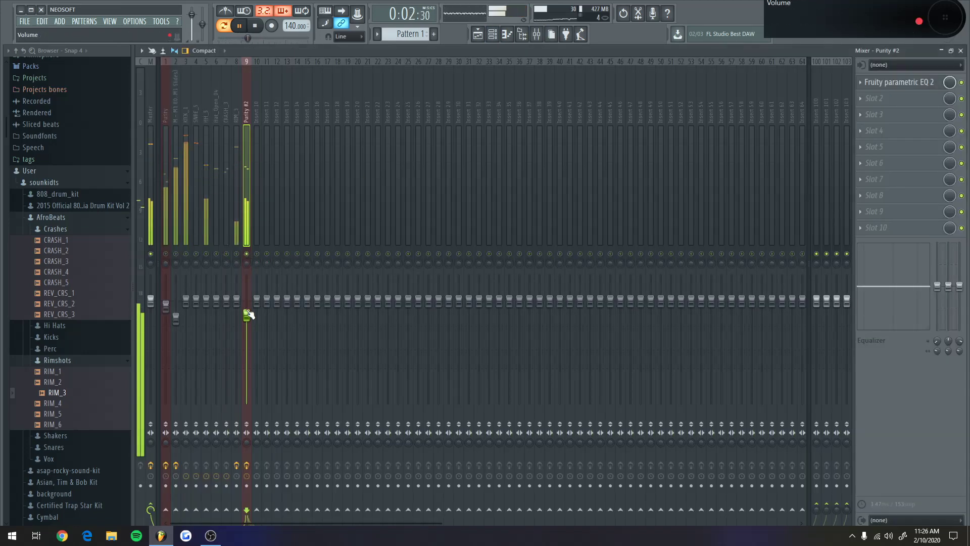
left_click_drag(246, 314, 246, 301)
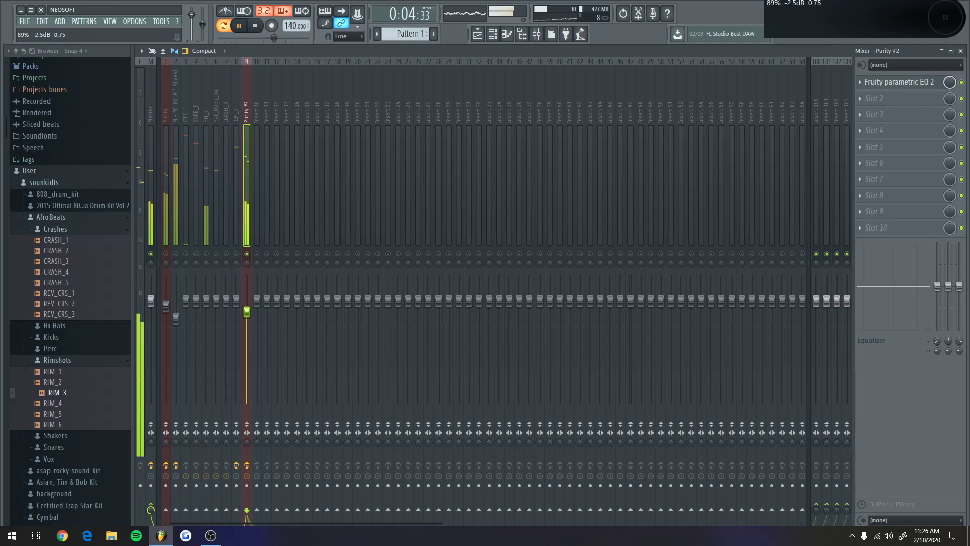
right_click(246, 253)
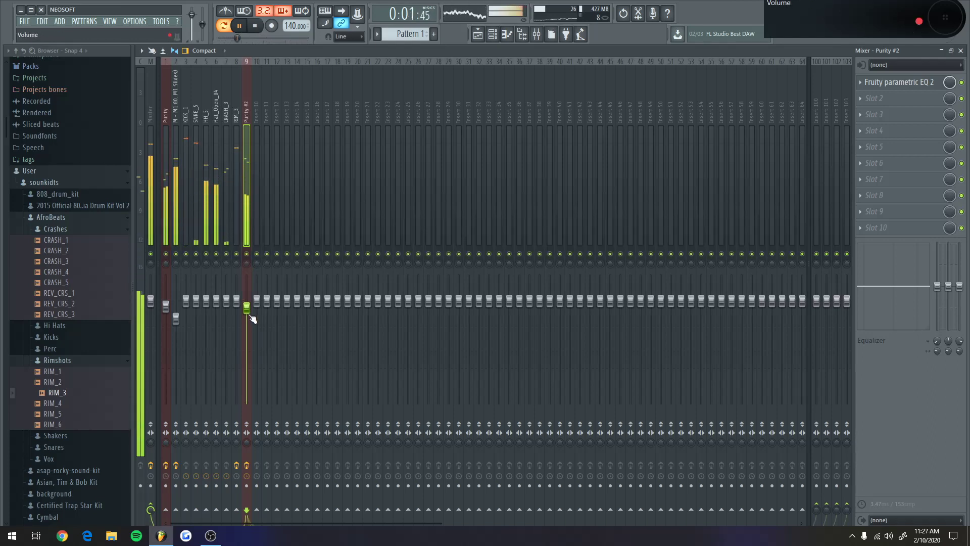
left_click_drag(250, 316, 250, 313)
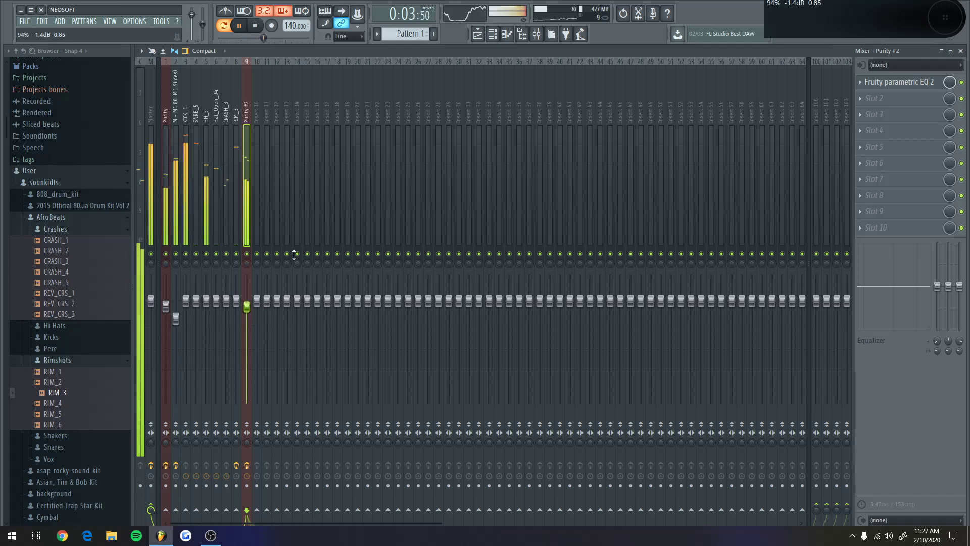
Open the M1 808 channel's piano roll and add a two-step C6 note near the end of bar 2
left_click(507, 34)
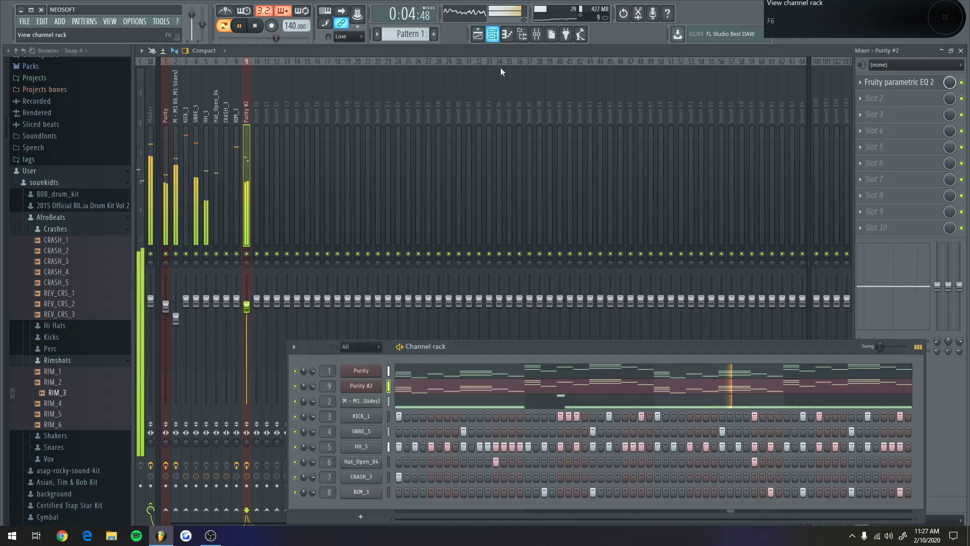
right_click(389, 384)
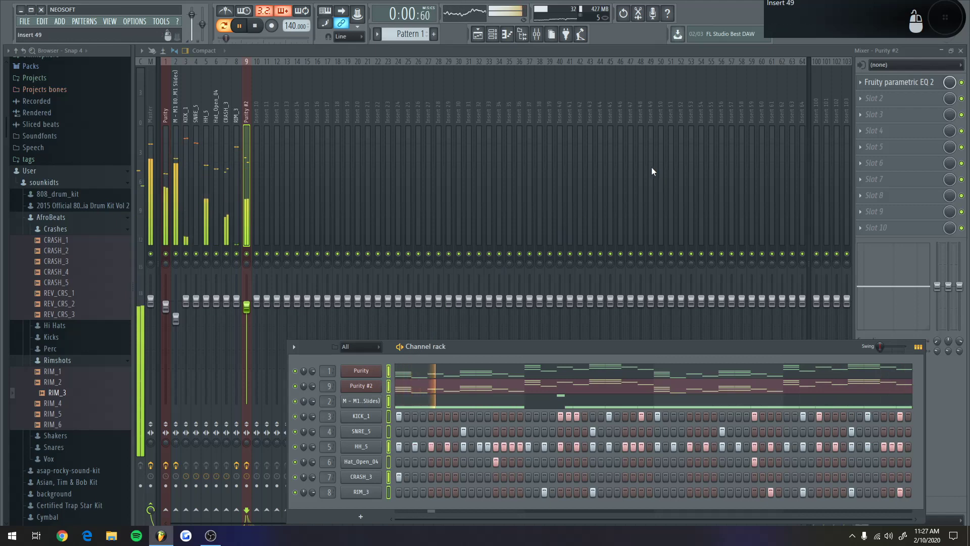
left_click(464, 401)
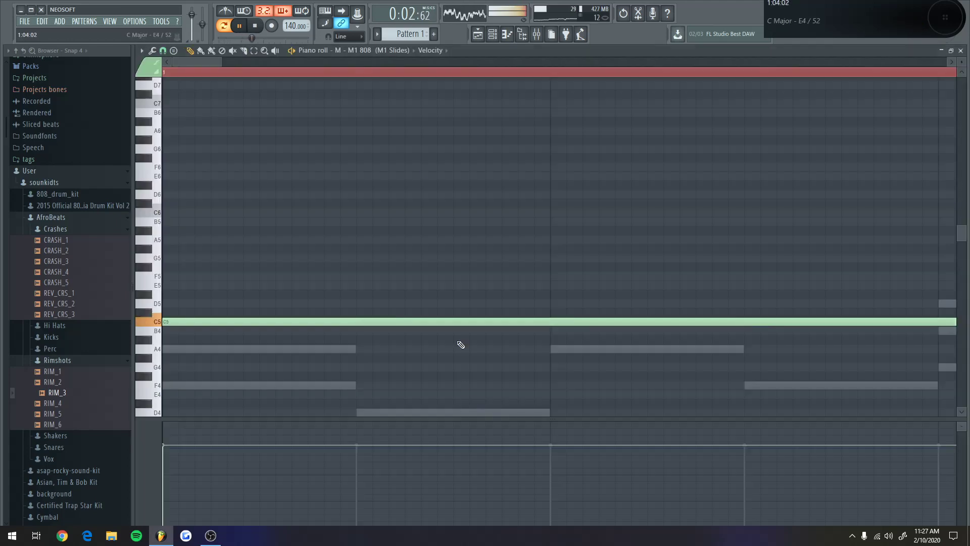
scroll(197, 61, "down", 2)
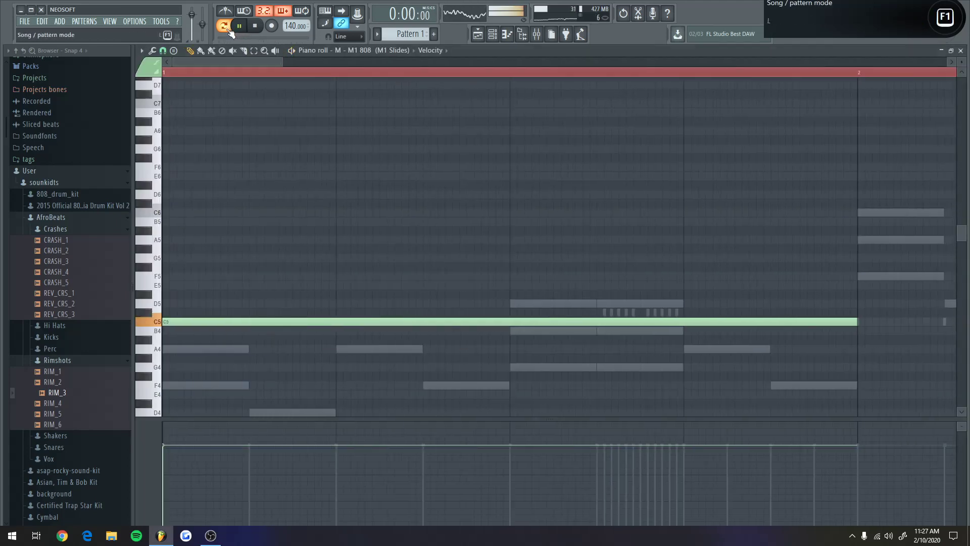
left_click(227, 29)
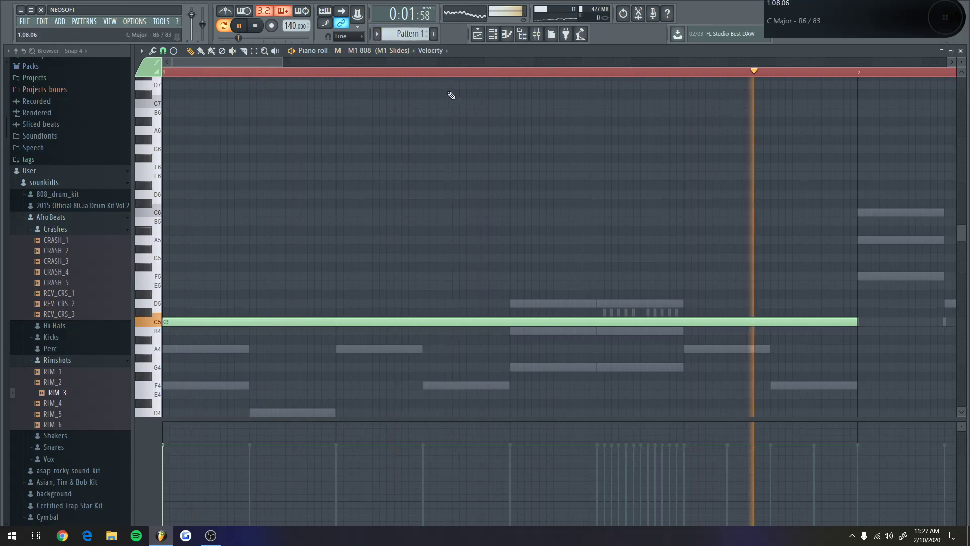
left_click_drag(450, 89, 452, 121)
scroll(293, 48, "down", 4)
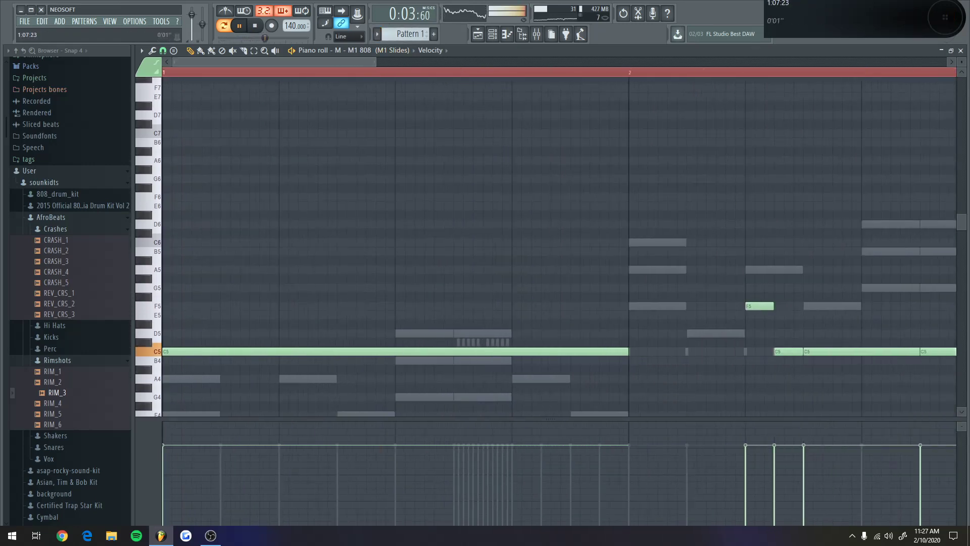
scroll(292, 47, "up", 2)
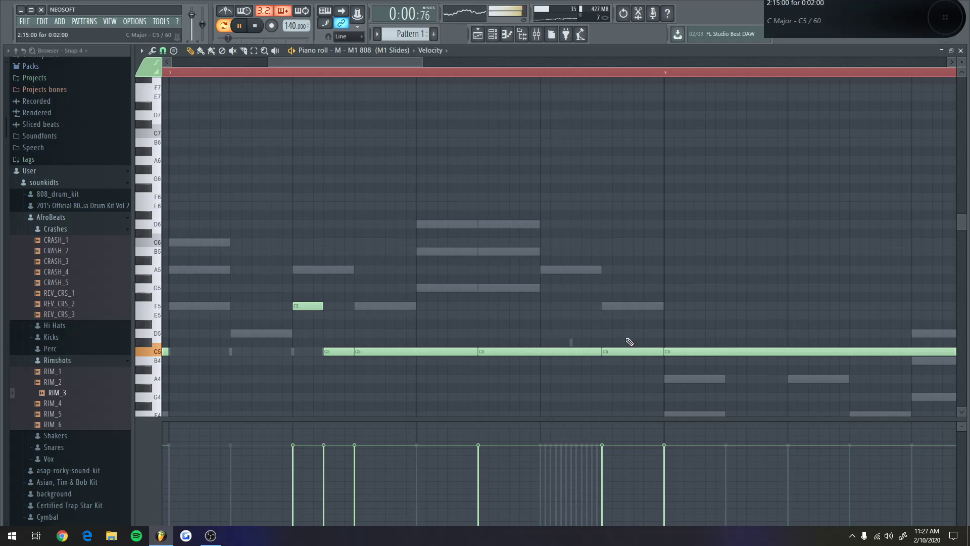
left_click(604, 242)
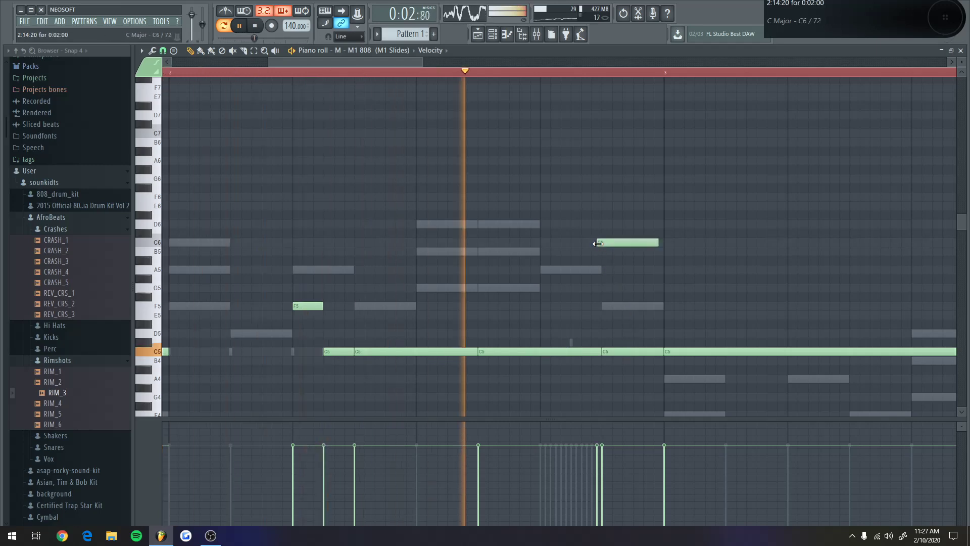
Solo and select the M1 808 mixer track, and reopen its notes in the piano roll
left_click(536, 34)
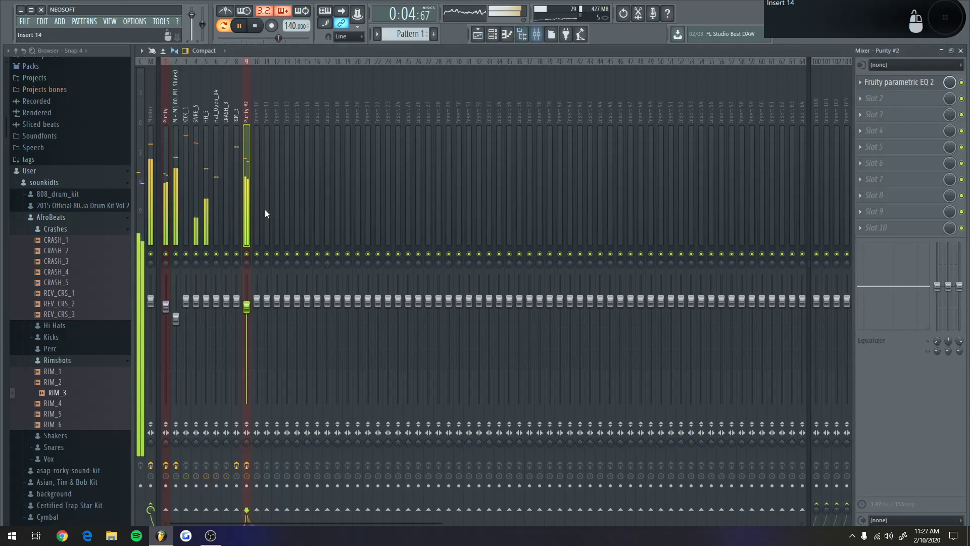
right_click(176, 254)
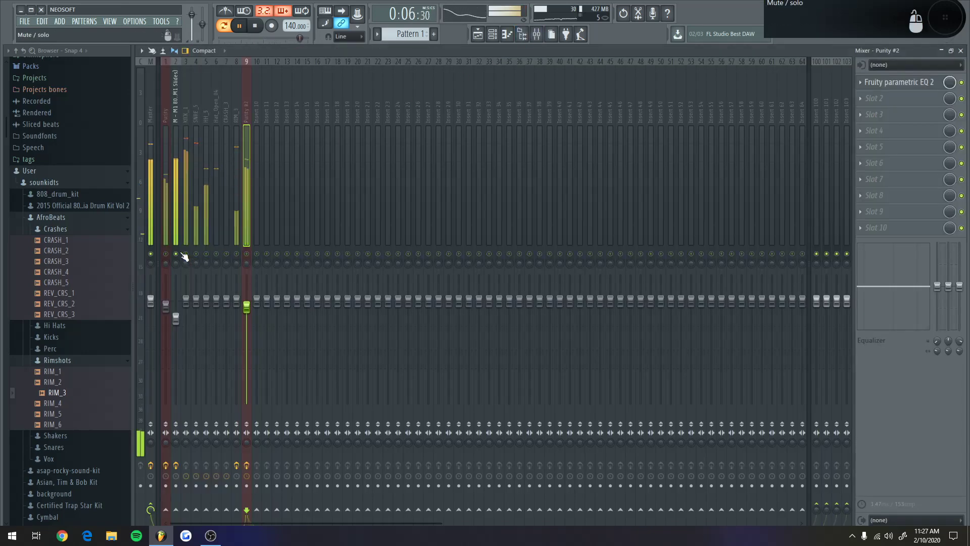
left_click(175, 83)
left_click(494, 34)
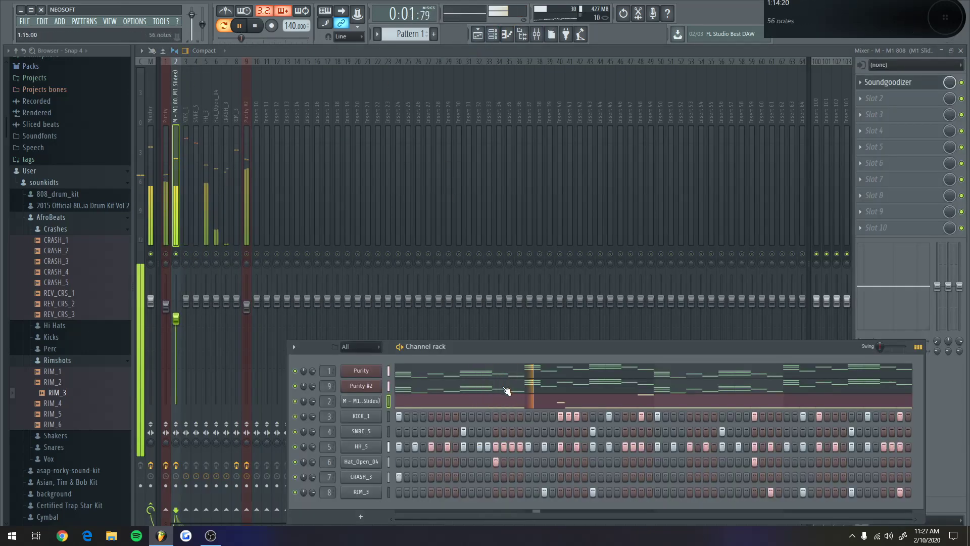
left_click(498, 404)
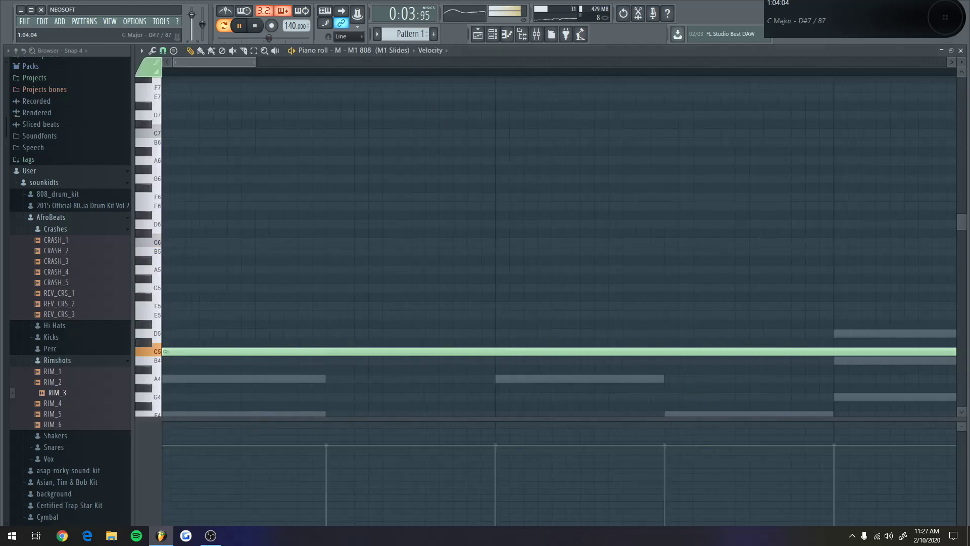
Move the C6 note at the end of bar 2 to B6 at 2:15:20 and make it a slide note
scroll(555, 248, "up", 5)
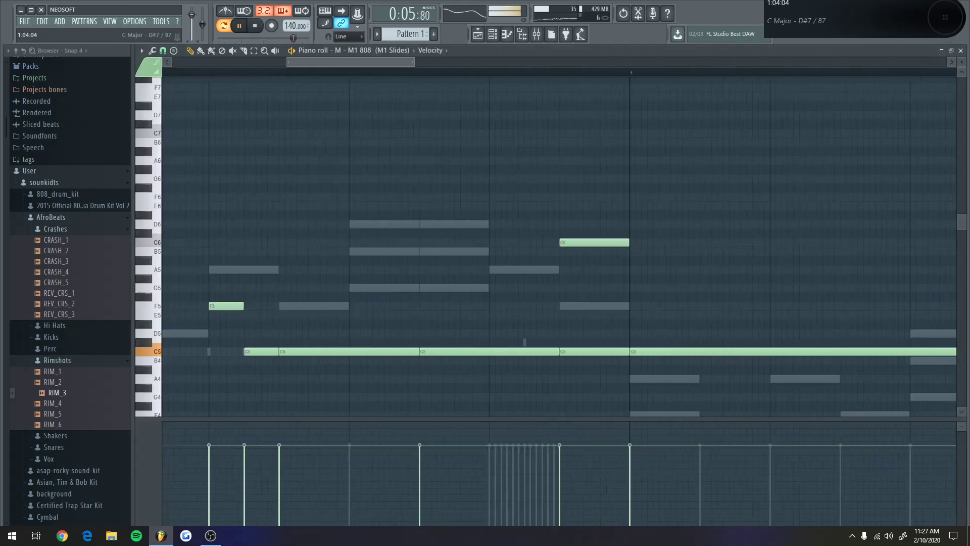
scroll(424, 75, "up", 2)
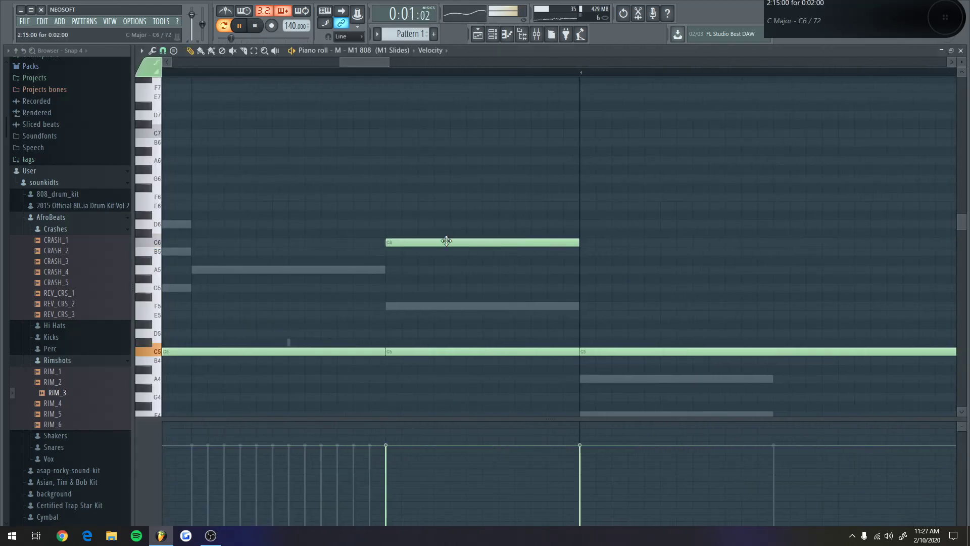
left_click_drag(536, 161, 524, 134)
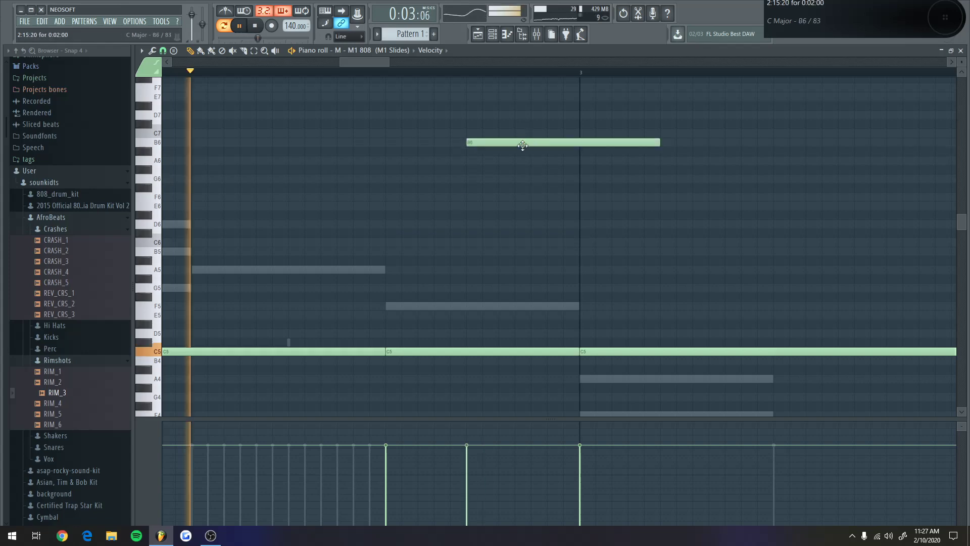
double_click(523, 145)
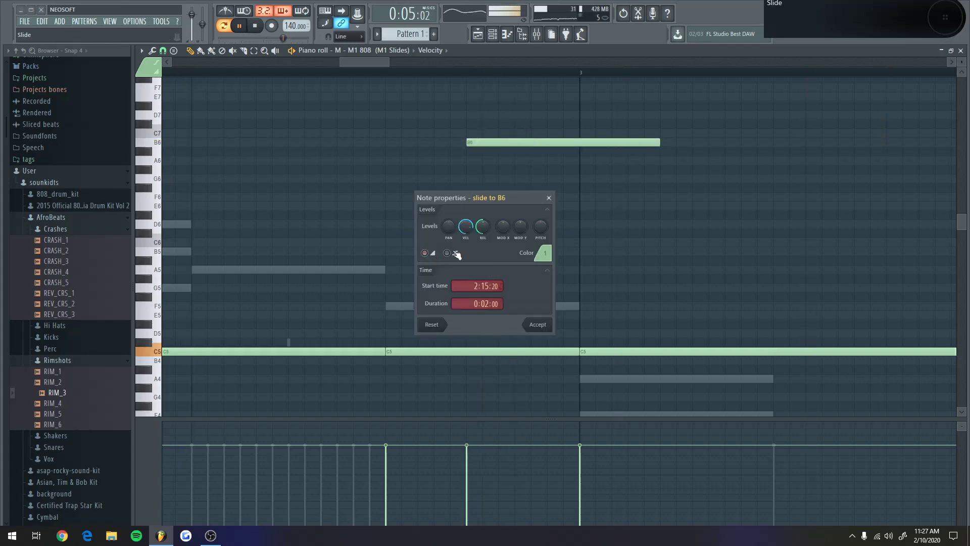
left_click(535, 325)
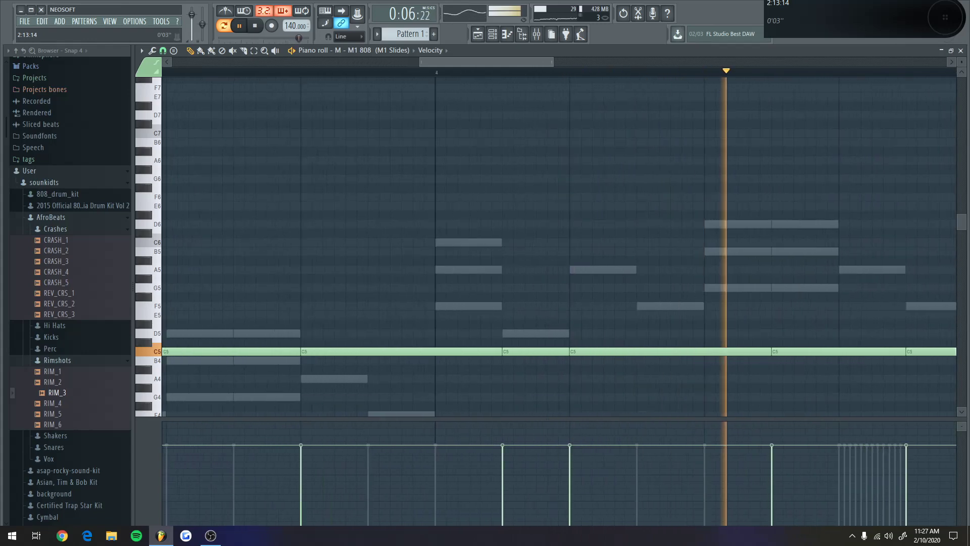
In bar 4 of the 808 part, place a two-step A5 note at step 3 and a D#7 slide note starting around step 4
scroll(511, 246, "up", 1, "ctrl")
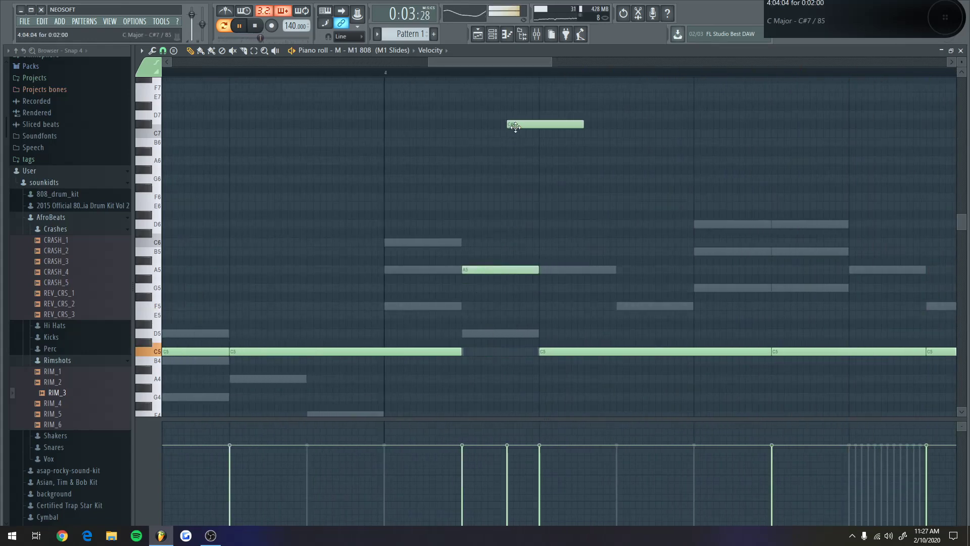
scroll(494, 76, "down", 2)
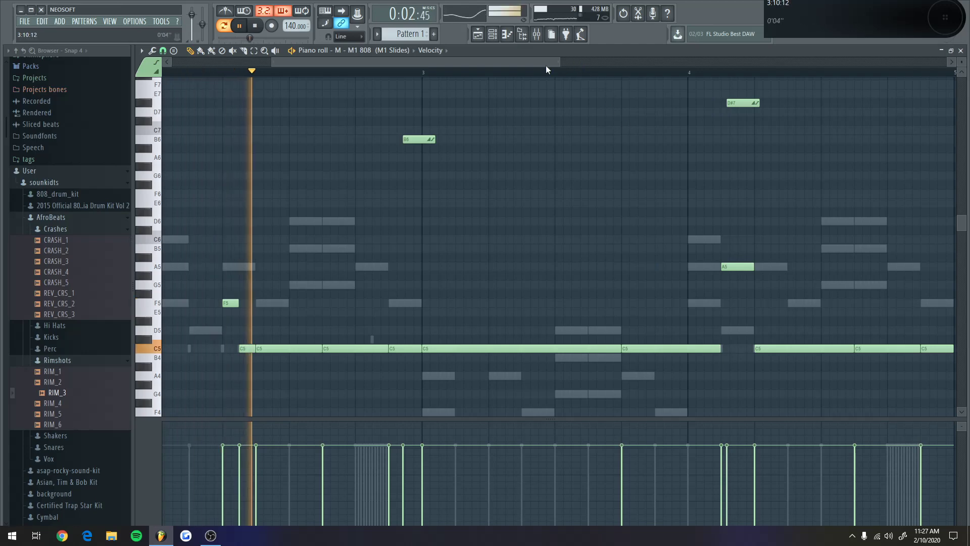
scroll(546, 65, "up", 2)
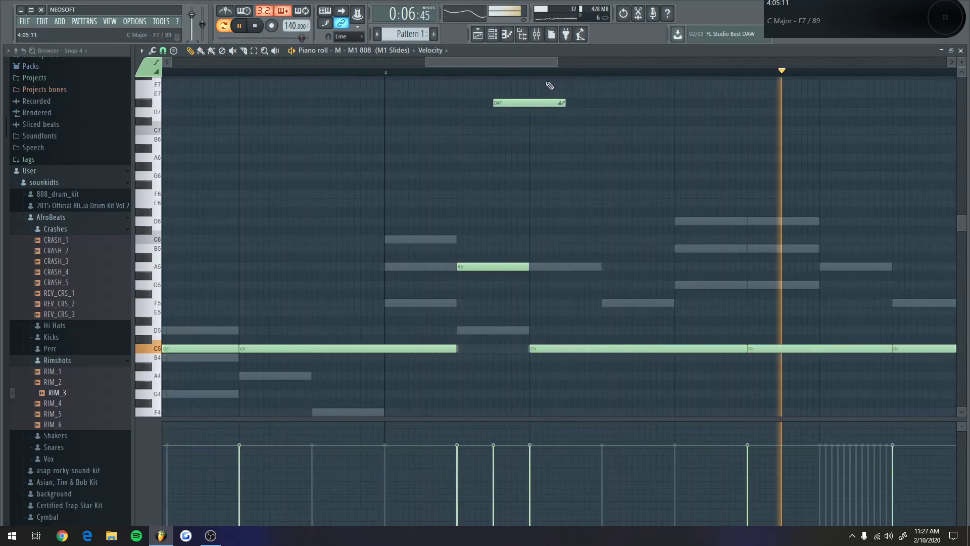
scroll(433, 75, "down", 2)
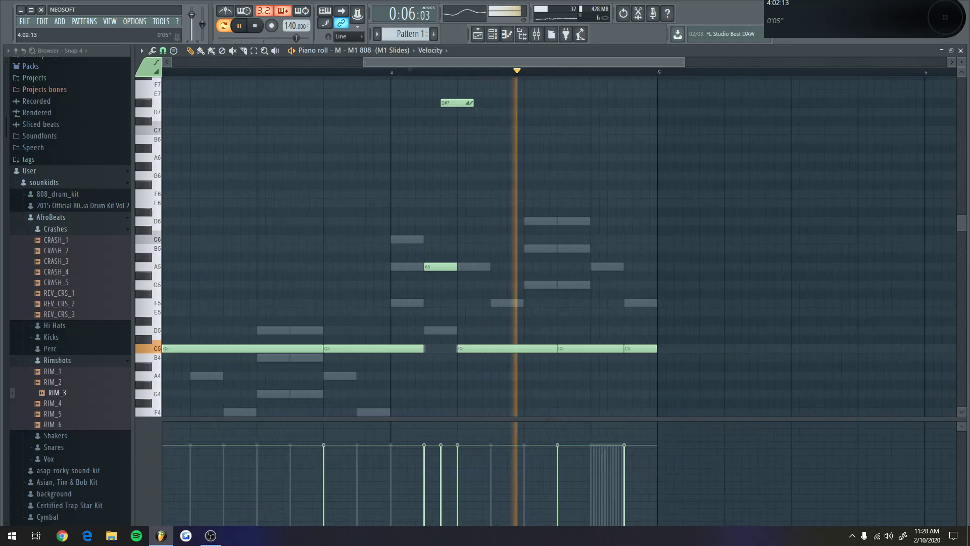
Raise the last two-step C5 note of bar 4 to D5 and review the 808 slides across the pattern
scroll(509, 336, "up", 2)
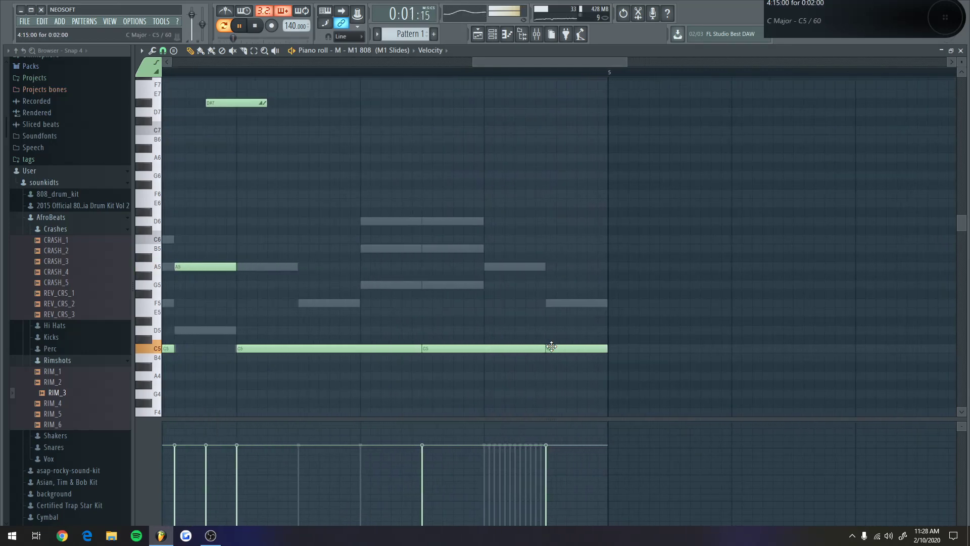
scroll(523, 79, "down", 2)
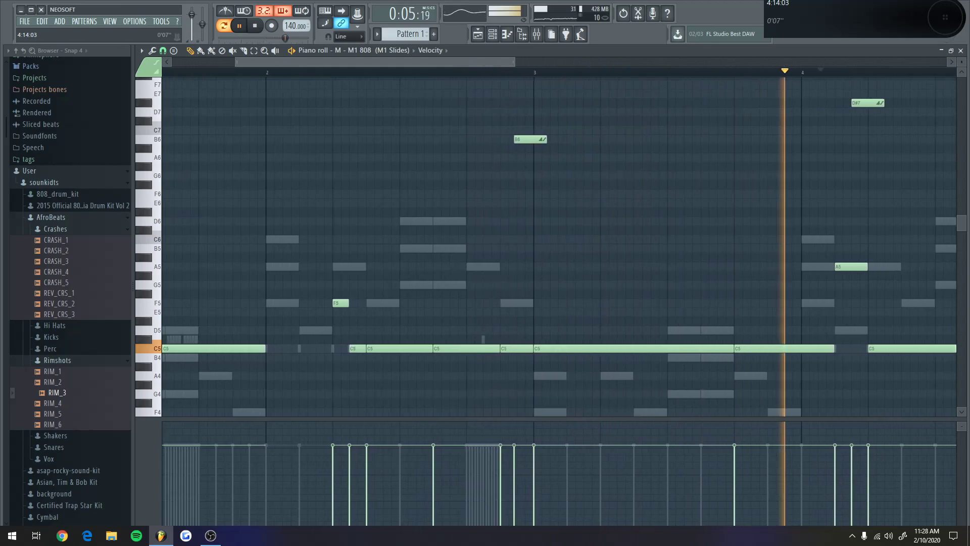
scroll(558, 248, "up", 2)
scroll(513, 63, "up", 1)
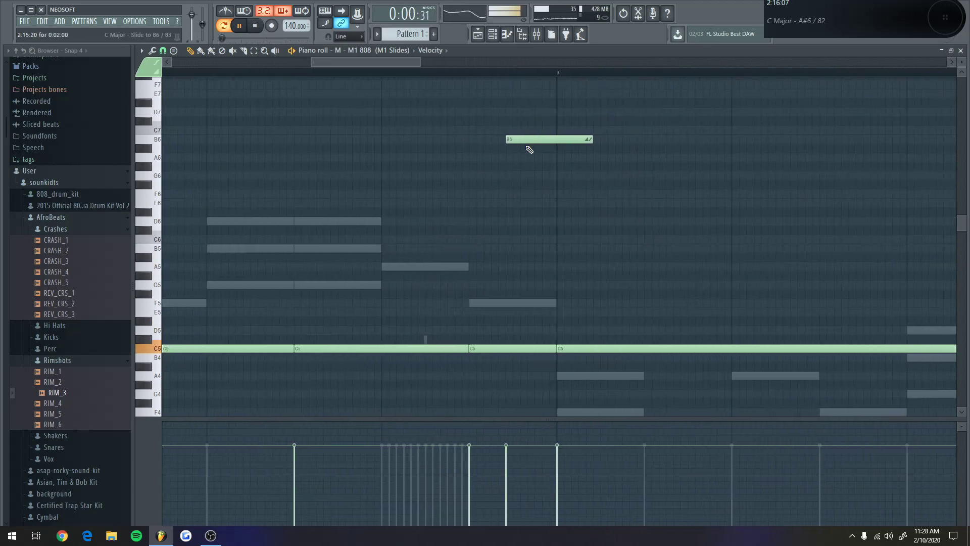
scroll(518, 72, "down", 3)
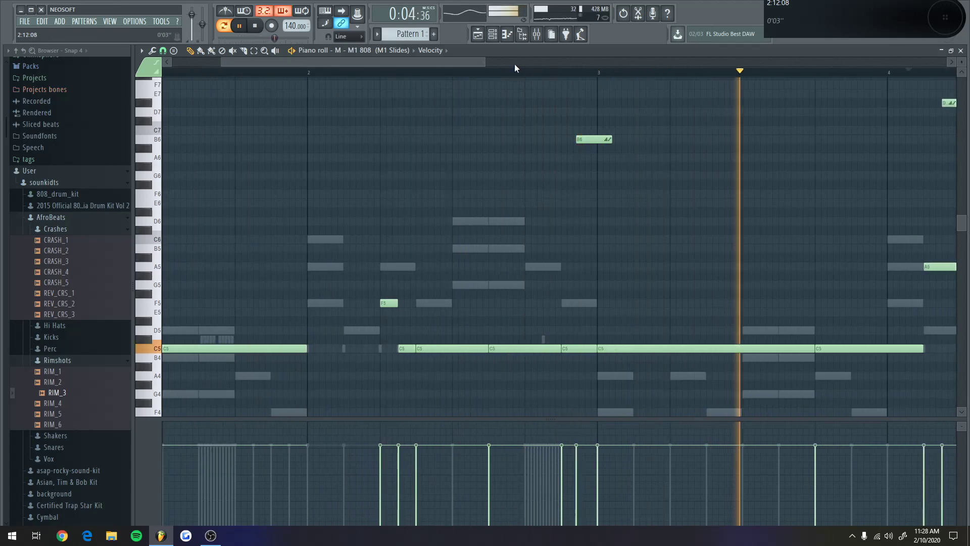
scroll(514, 63, "up", 1)
scroll(506, 63, "down", 6)
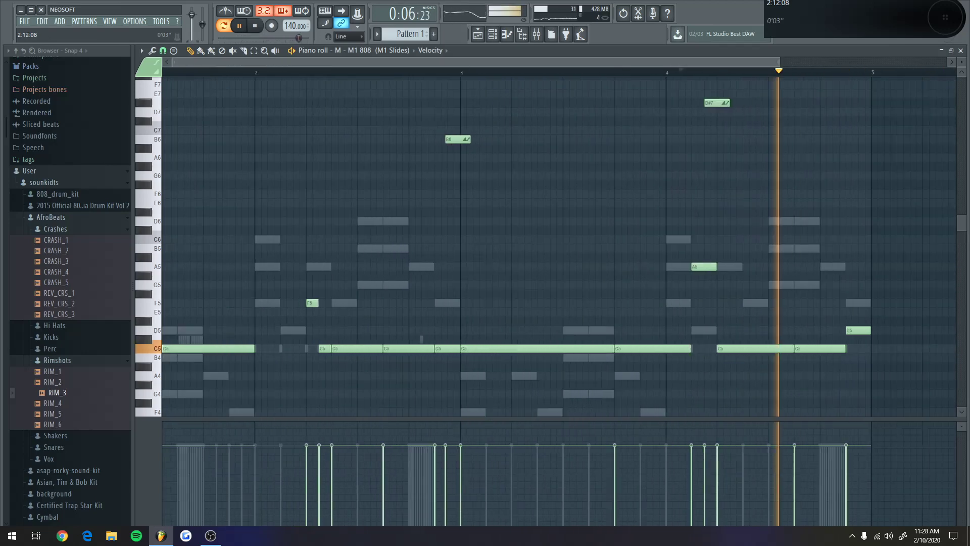
Unsolo the M1 808 mixer track to hear the full mix, and raise its level slightly
left_click(478, 34)
key("F6")
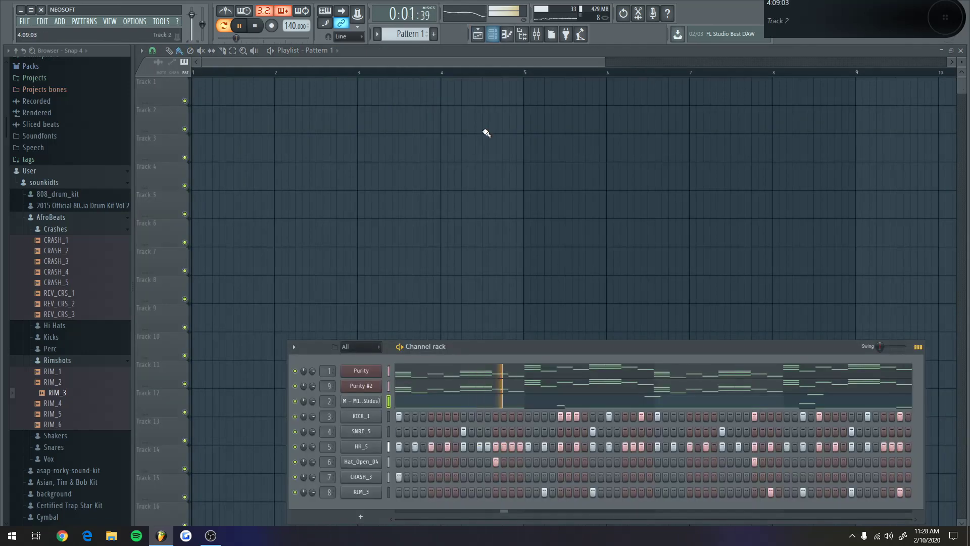
key("F9")
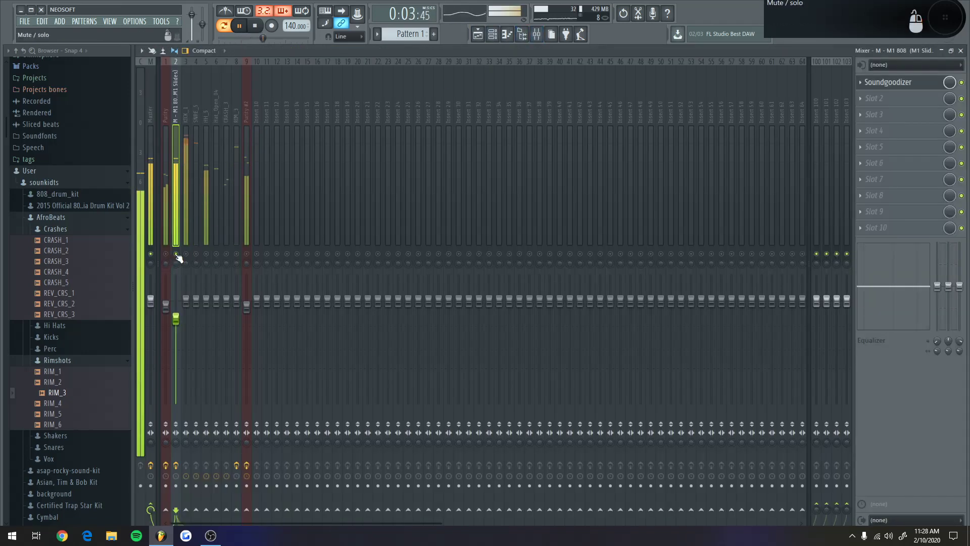
right_click(177, 254)
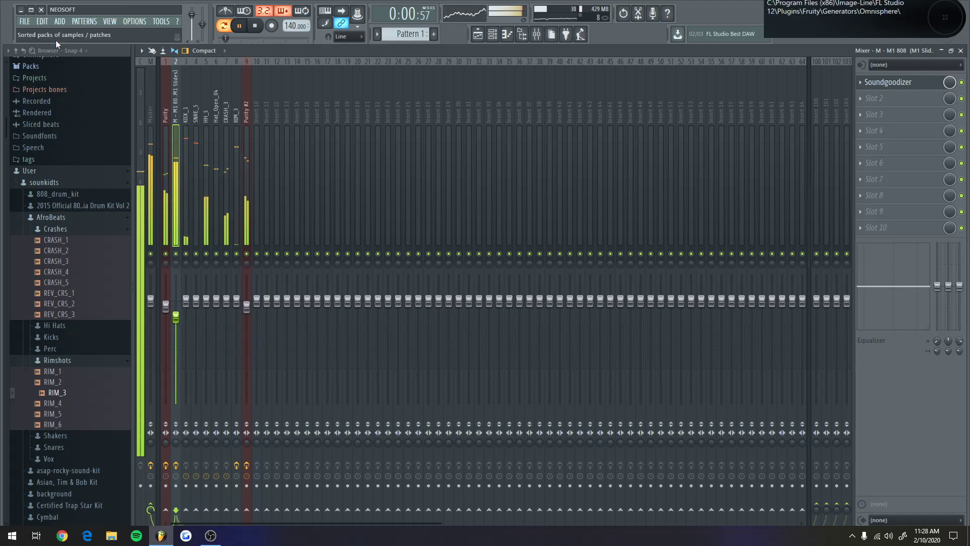
Save the project as "new beat" in the fl proj folder
left_click(24, 21)
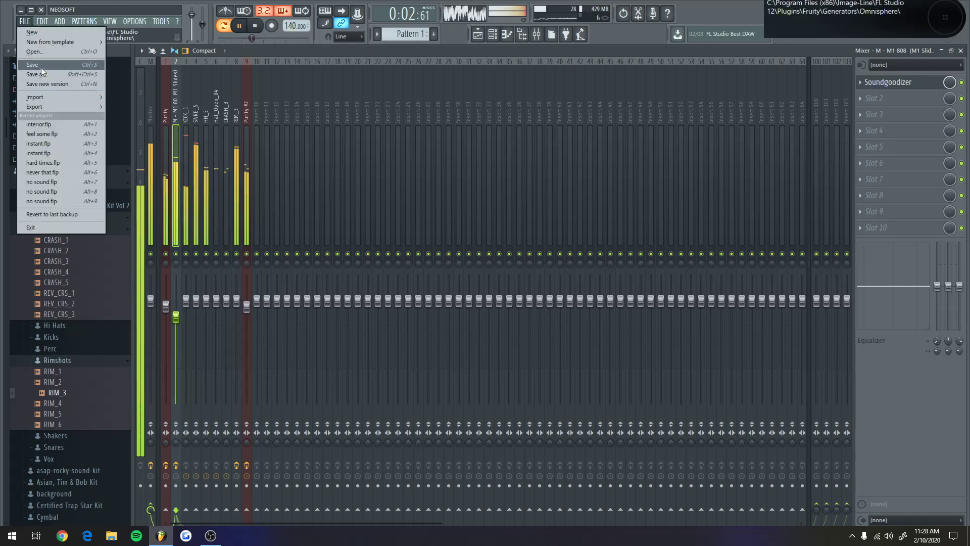
left_click(54, 96)
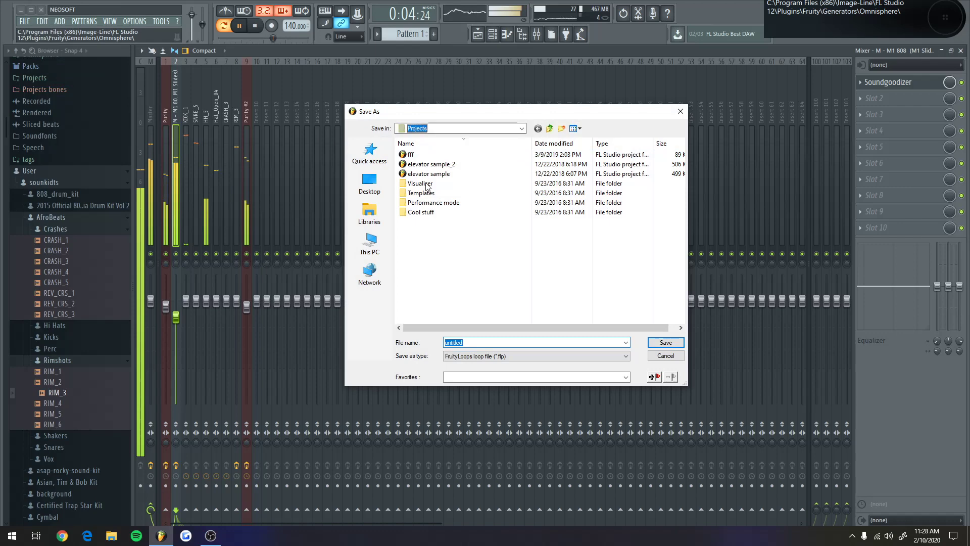
left_click(521, 129)
scroll(446, 198, "up", 2)
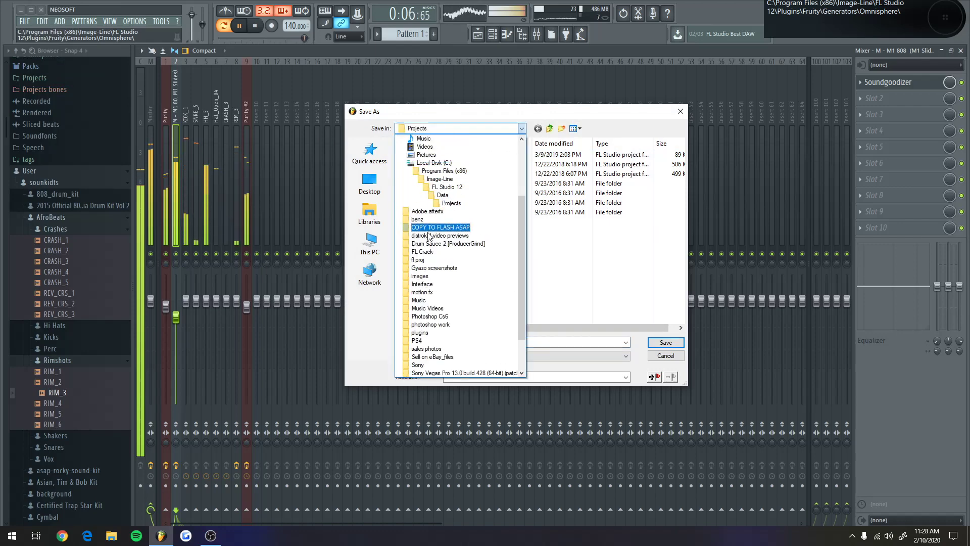
left_click(422, 259)
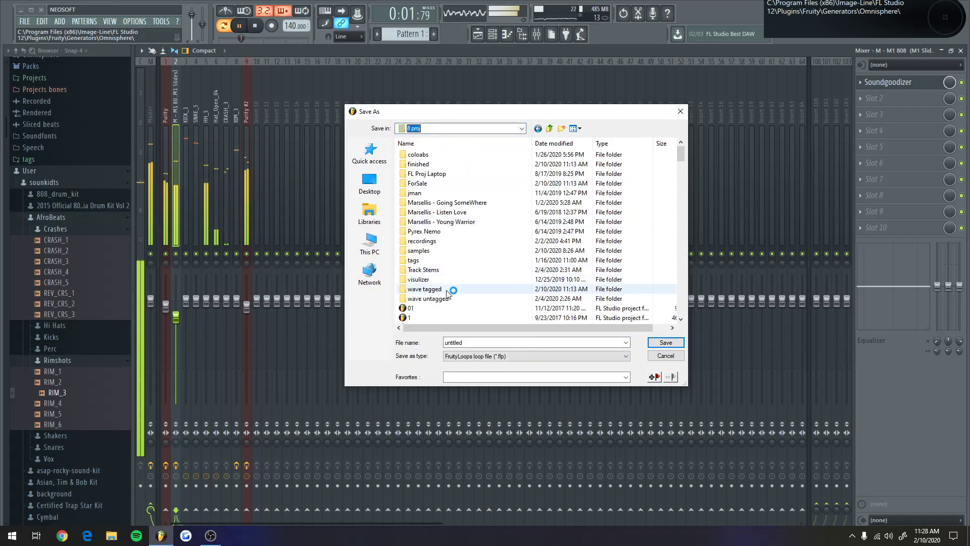
type("new beat")
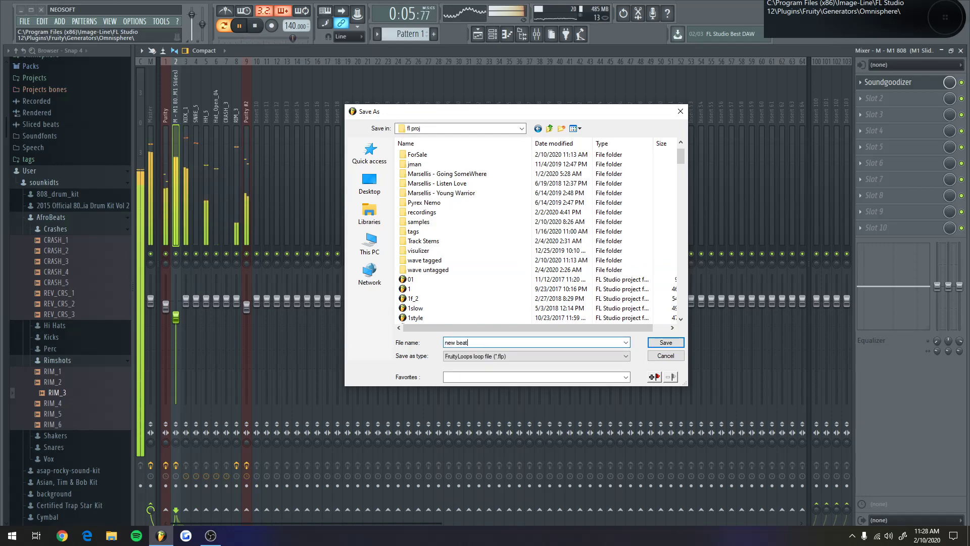
left_click(677, 347)
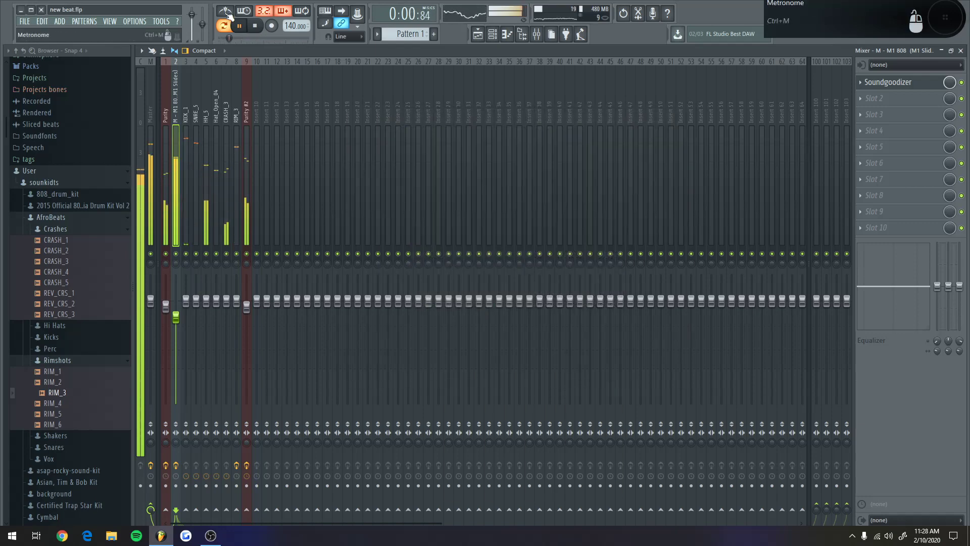
Show the playlist and split Pattern 1 into separate patterns by channel
left_click(536, 34)
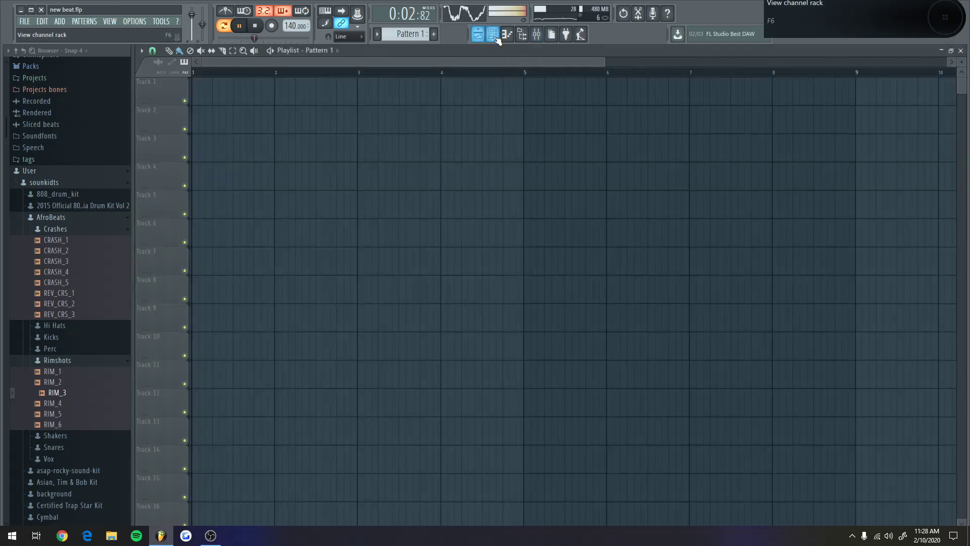
left_click(492, 35)
left_click(492, 34)
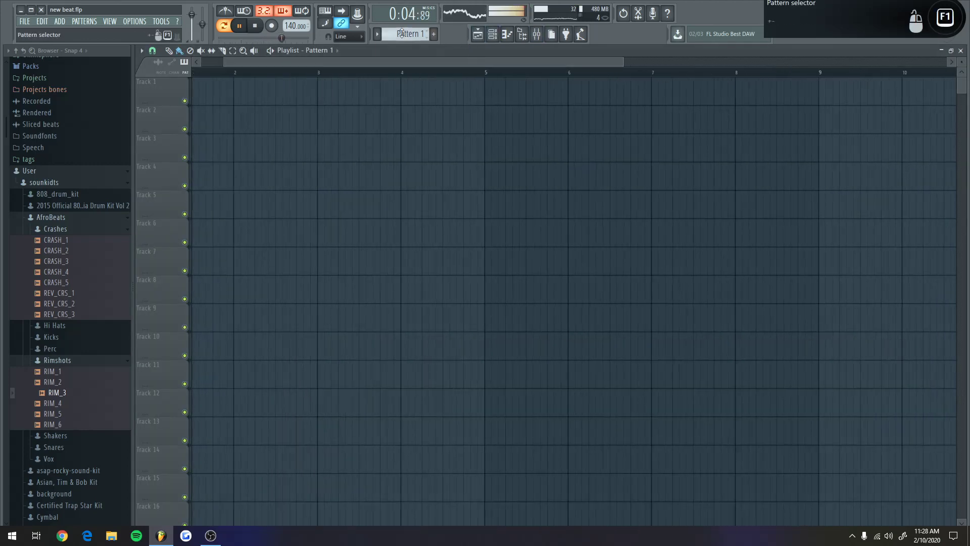
left_click(409, 34)
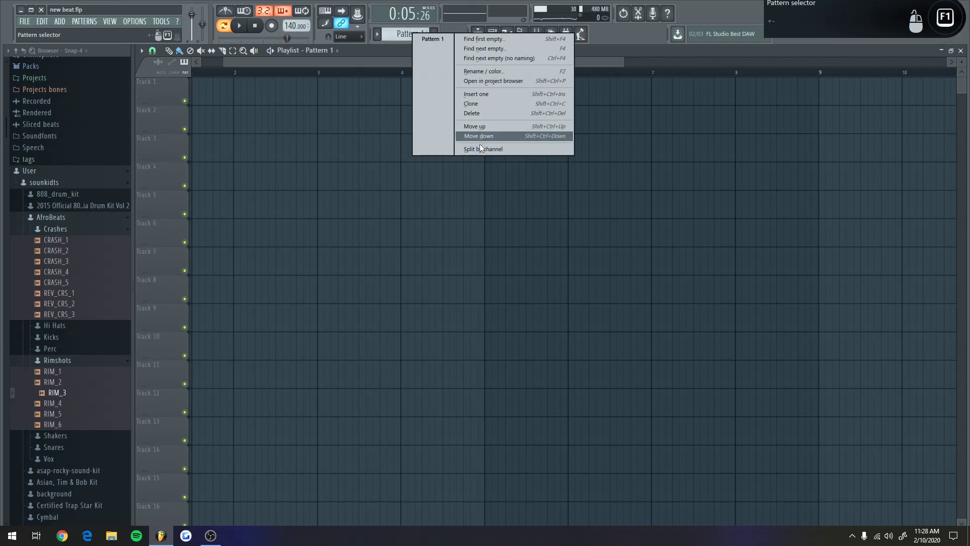
left_click(480, 148)
Place the Purity, Purity #2, M1 808 and KICK_1 patterns on Tracks 1 to 4, each starting at bar 1
left_click(320, 87)
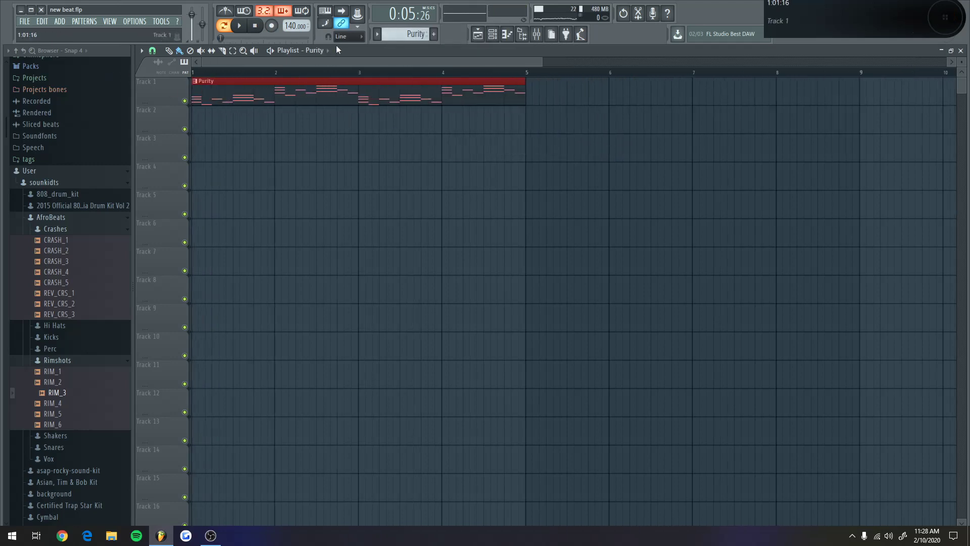
left_click_drag(352, 119, 171, 117)
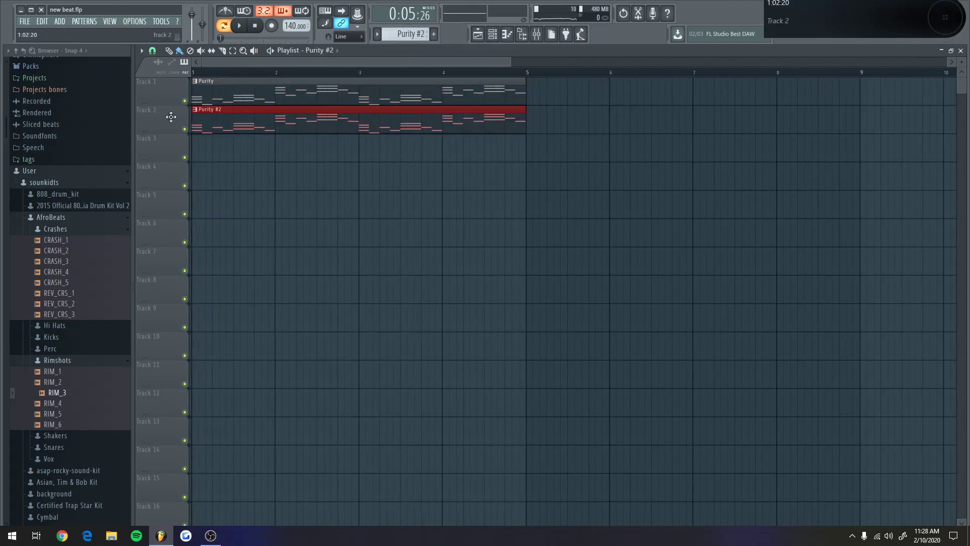
left_click_drag(359, 159, 194, 151)
left_click_drag(350, 168, 149, 153)
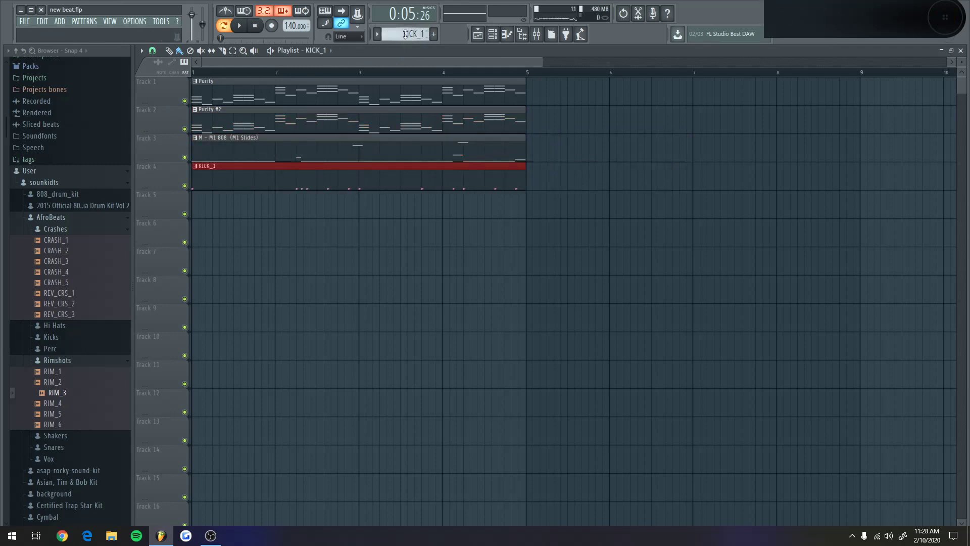
Place the SNRE_5, HH_5 and Hat_Open_04 patterns on Tracks 5 to 7, each starting at bar 1
left_click(345, 203)
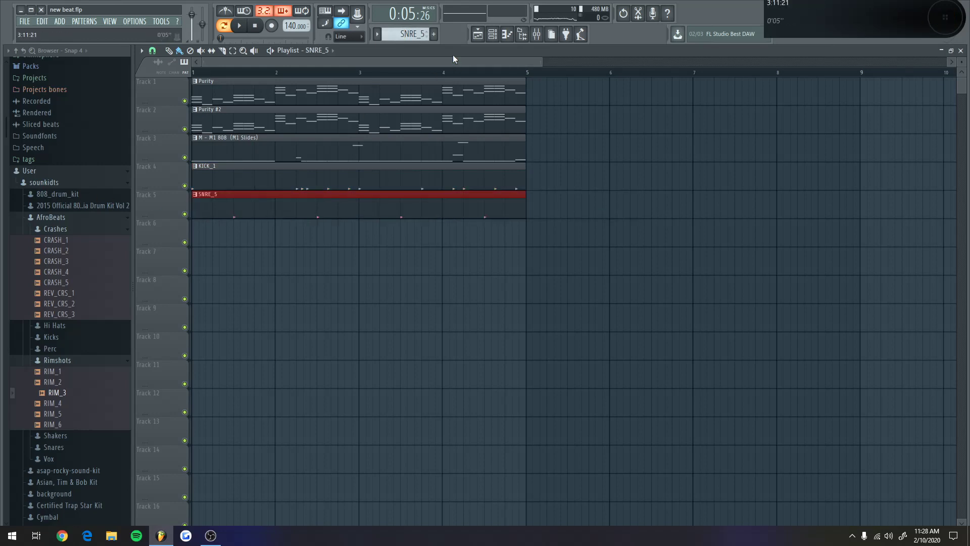
left_click_drag(354, 241, 142, 238)
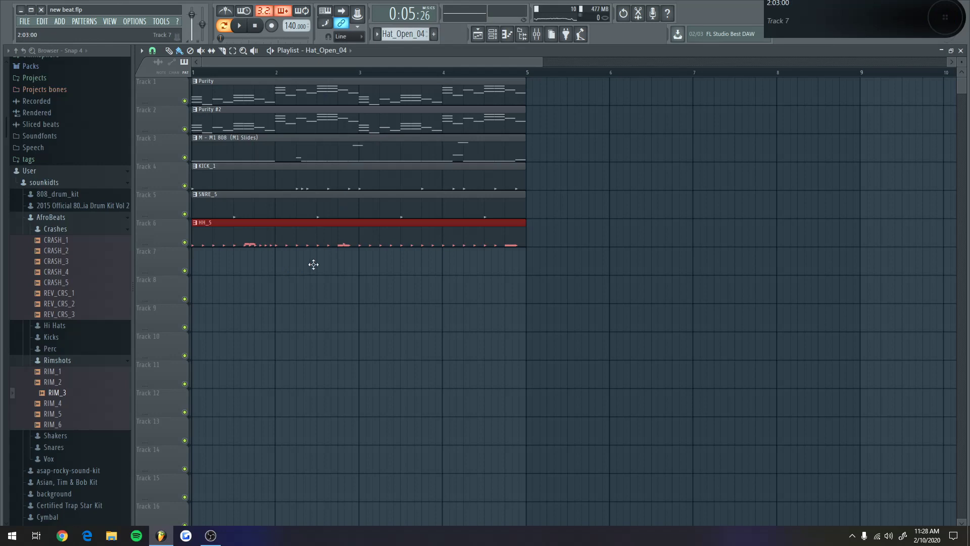
left_click_drag(313, 264, 150, 271)
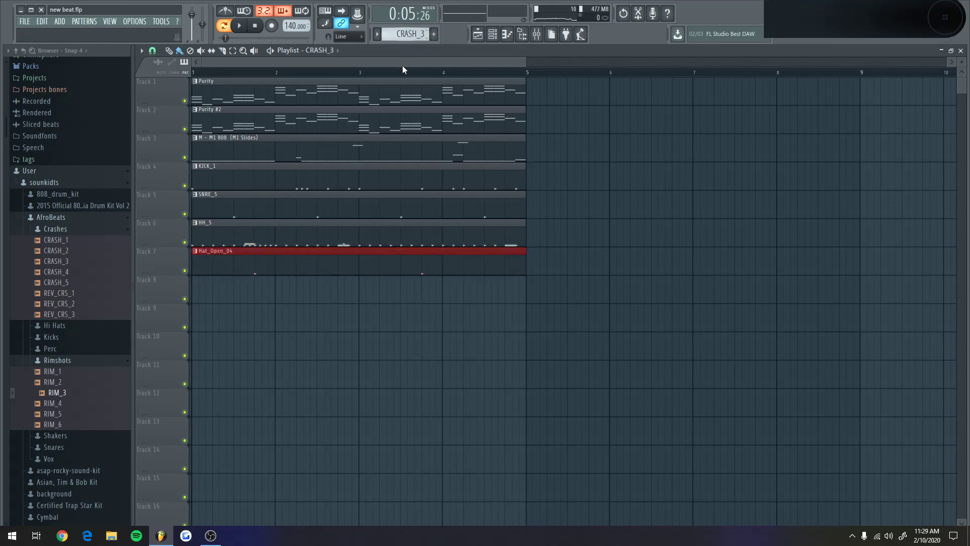
Place the CRASH_3 pattern at bar 1 of Track 8 and extend its clip to bar 5
left_click_drag(371, 297, 229, 279)
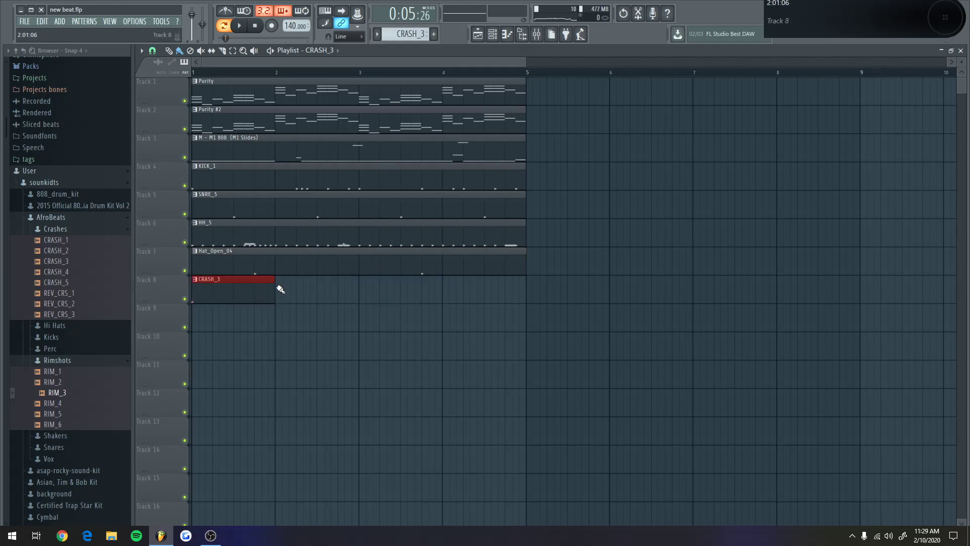
left_click_drag(396, 278, 541, 272)
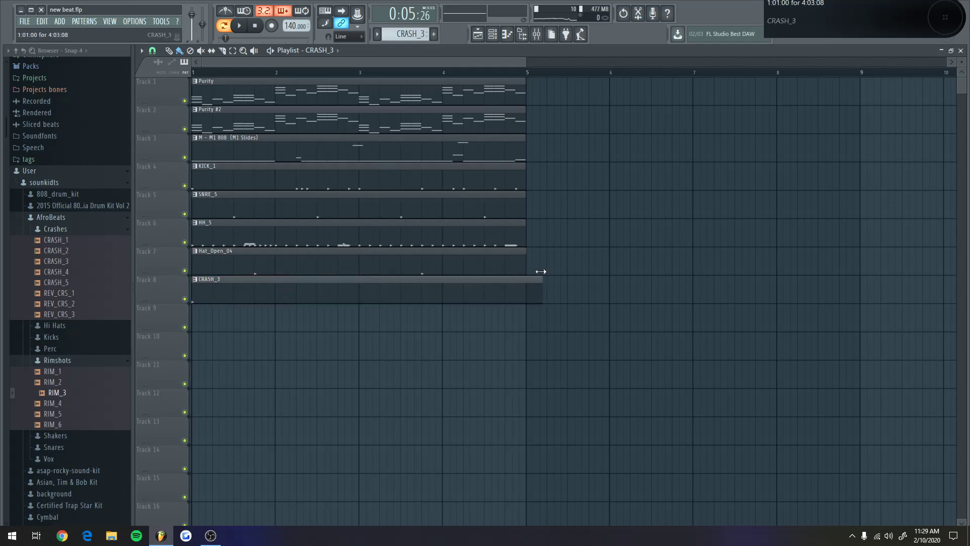
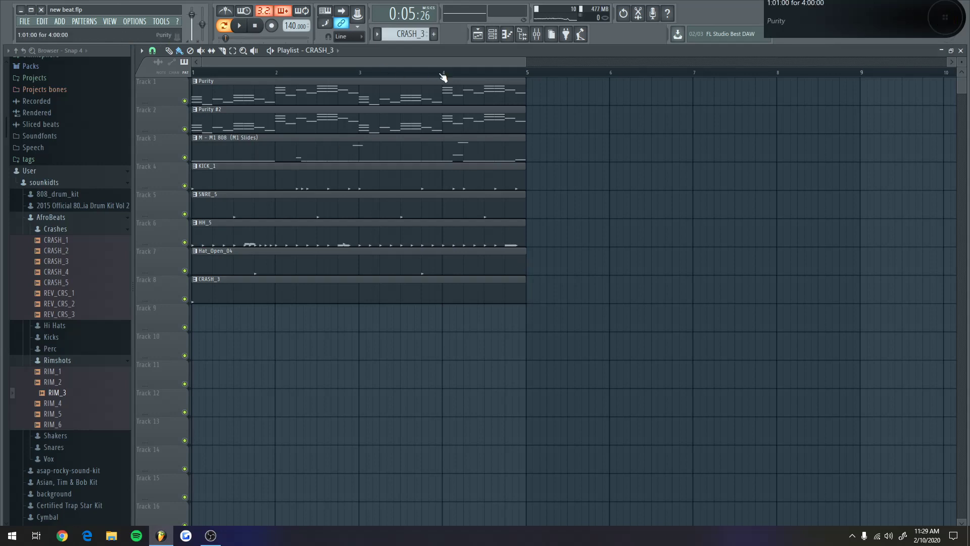
Change the playlist's snap setting and place the RIM_3 pattern at bar 1 of Track 9
scroll(443, 76, "up", 8)
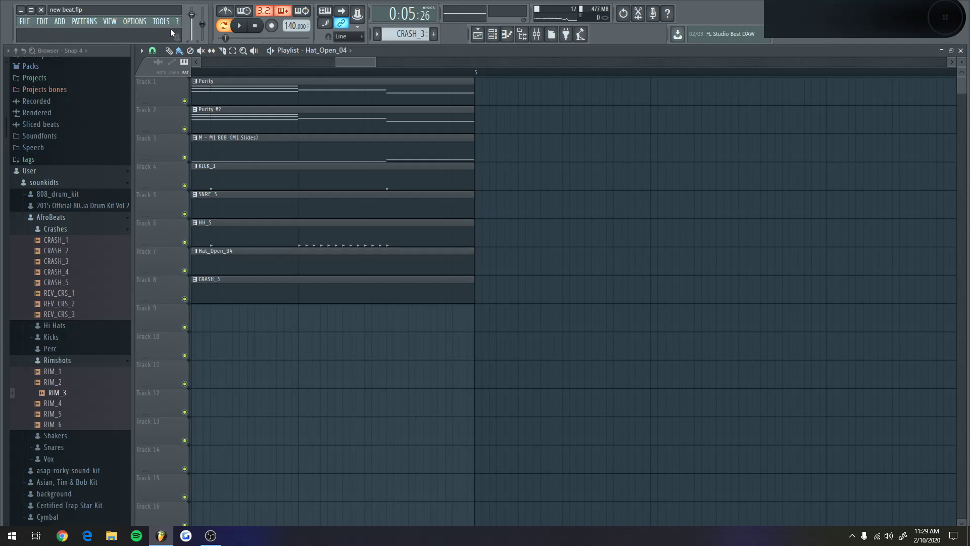
left_click(141, 51)
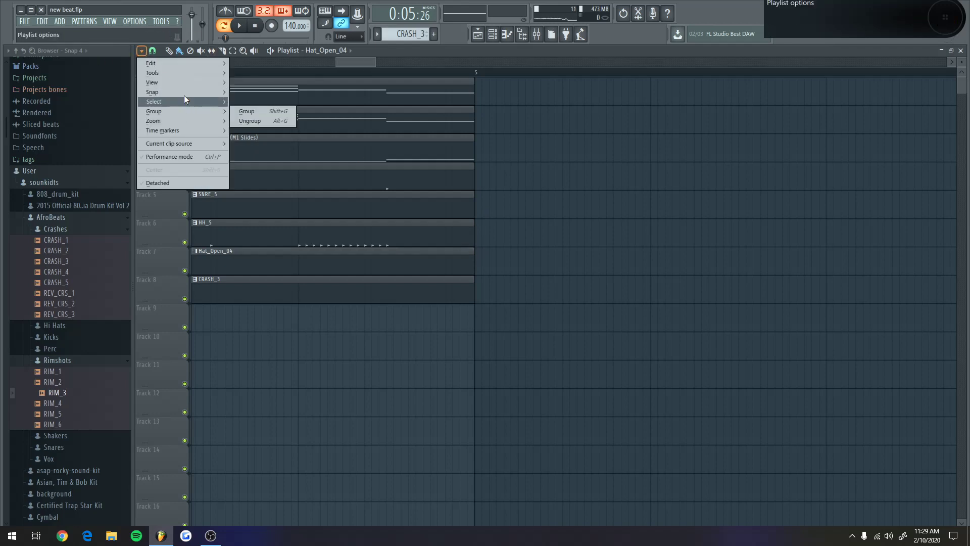
left_click(248, 168)
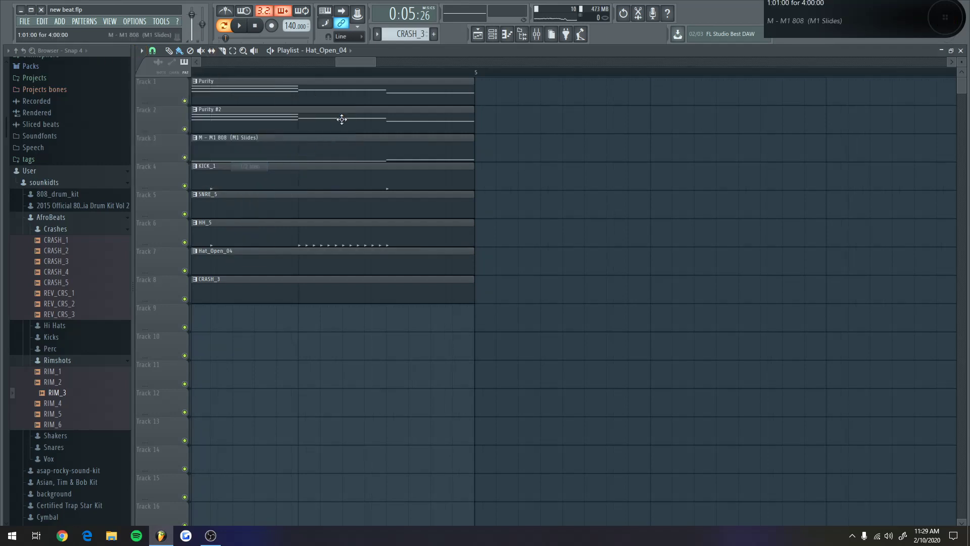
scroll(356, 66, "down", 8)
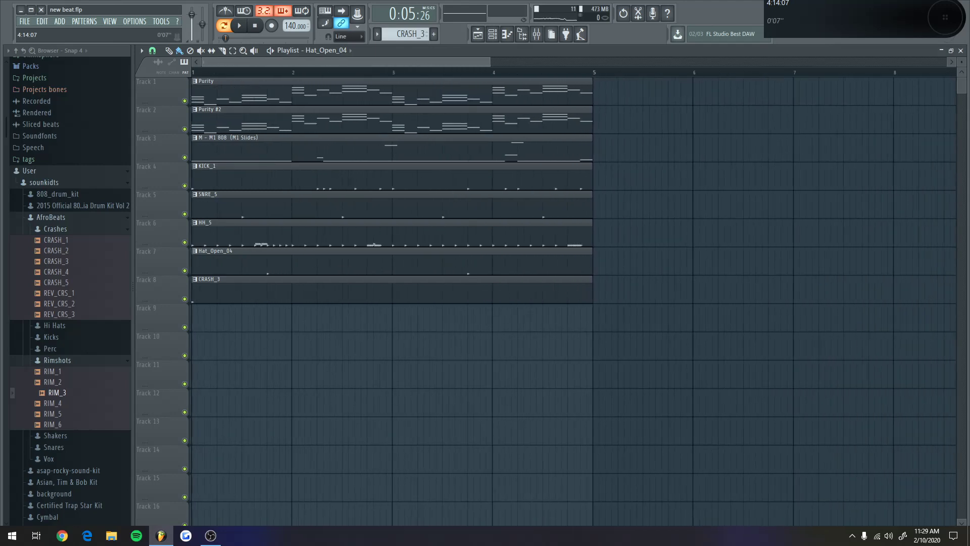
scroll(362, 69, "down", 2)
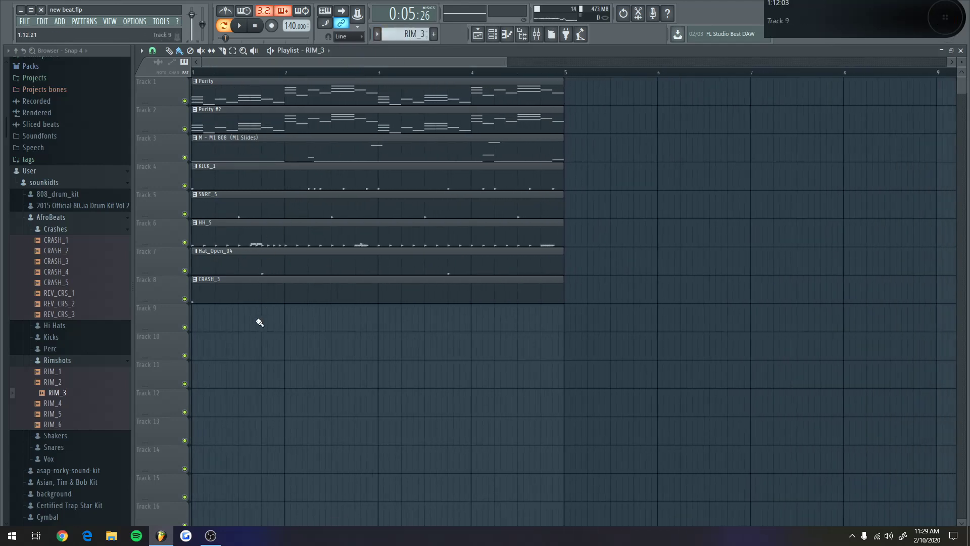
mouse_move(260, 322)
left_mouse_down()
mouse_move(268, 316)
mouse_move(239, 230)
left_mouse_up()
left_click_drag(371, 274, 346, 319)
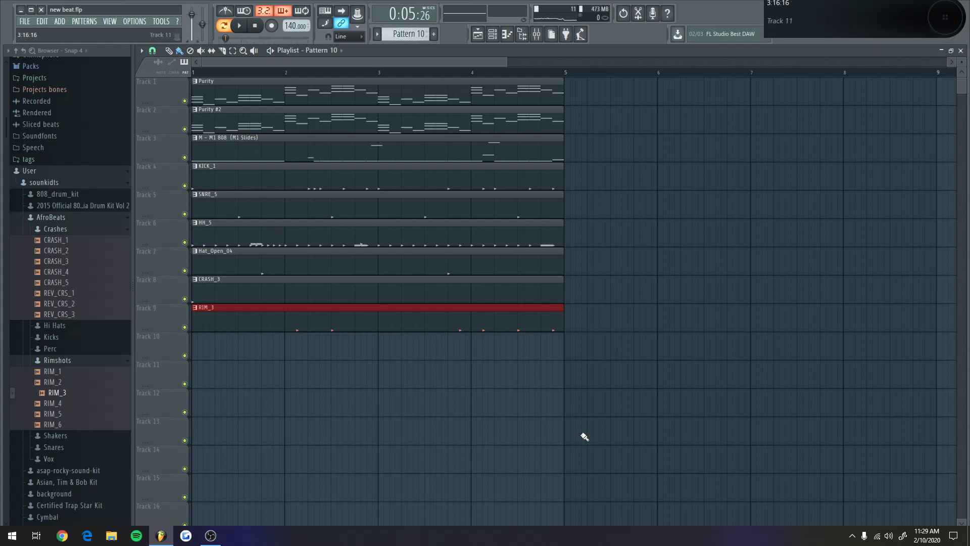
Select all clips on Tracks 1 to 9 and duplicate them five times in a row, filling the arrangement up to bar 25
left_click_drag(580, 444, 277, 79)
key("ctrl+b")
key("ctrl+b")
key("ctrl+b")
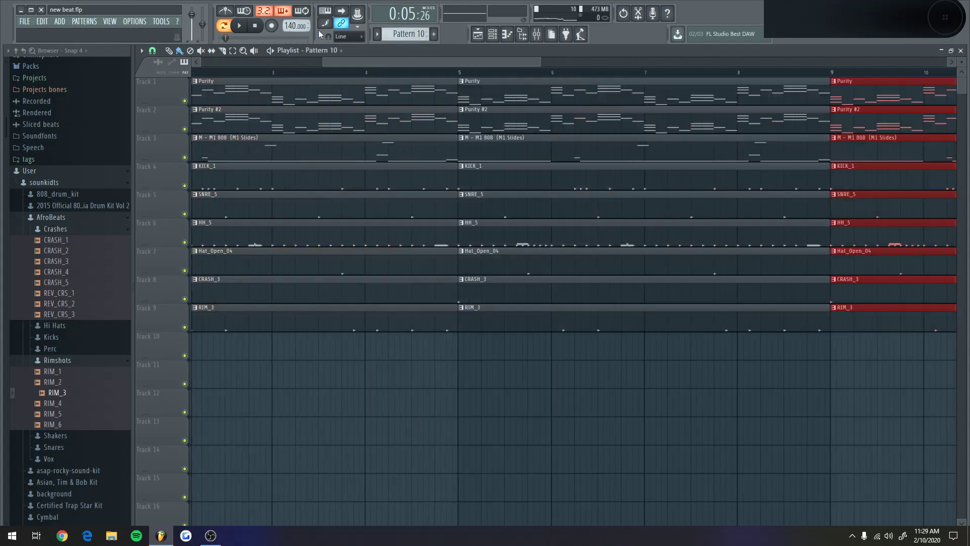
scroll(463, 136, "down", 5)
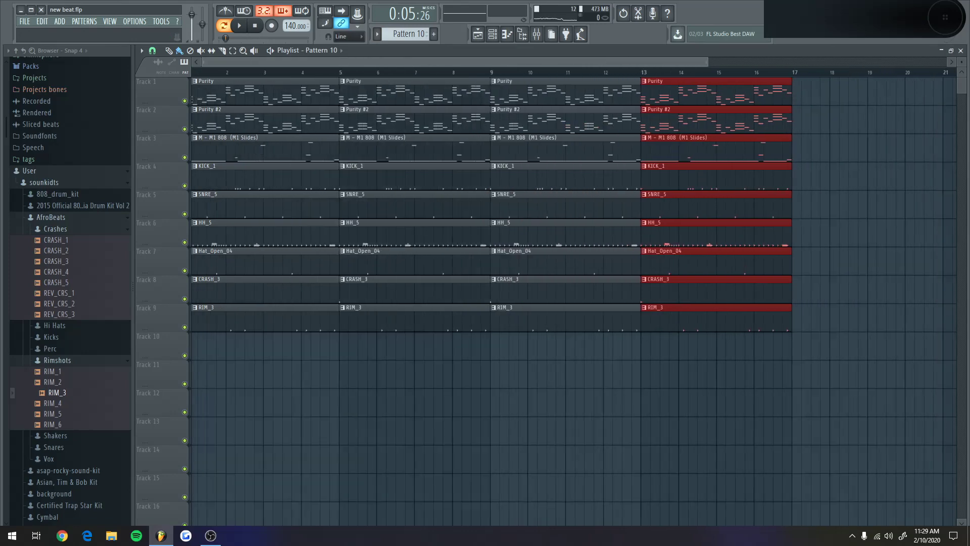
key("ctrl+b")
key("ctrl+b")
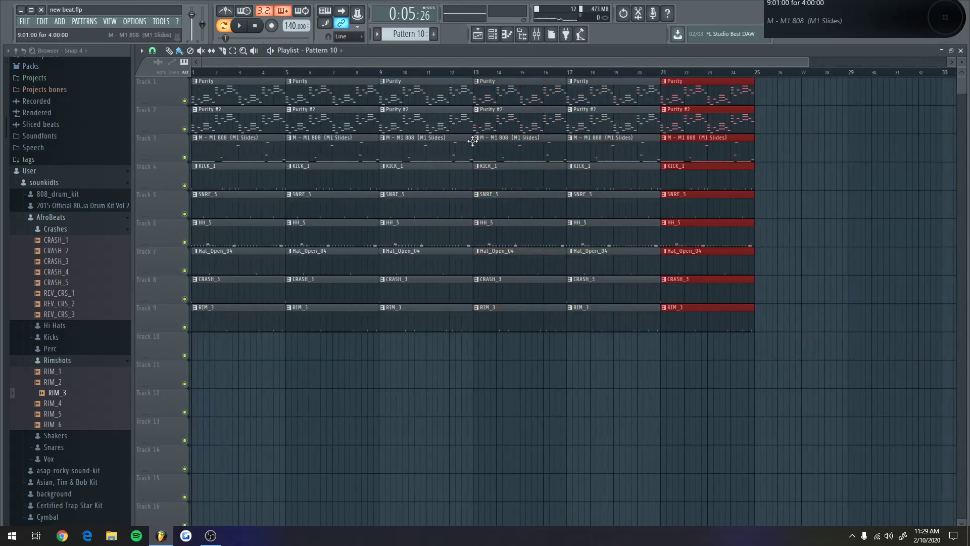
Delete the first Purity #2, KICK_1 and SNRE_5 clips from bars 1 to 4, auditioning the arrangement in song mode
scroll(493, 61, "up", 5)
left_click(417, 345)
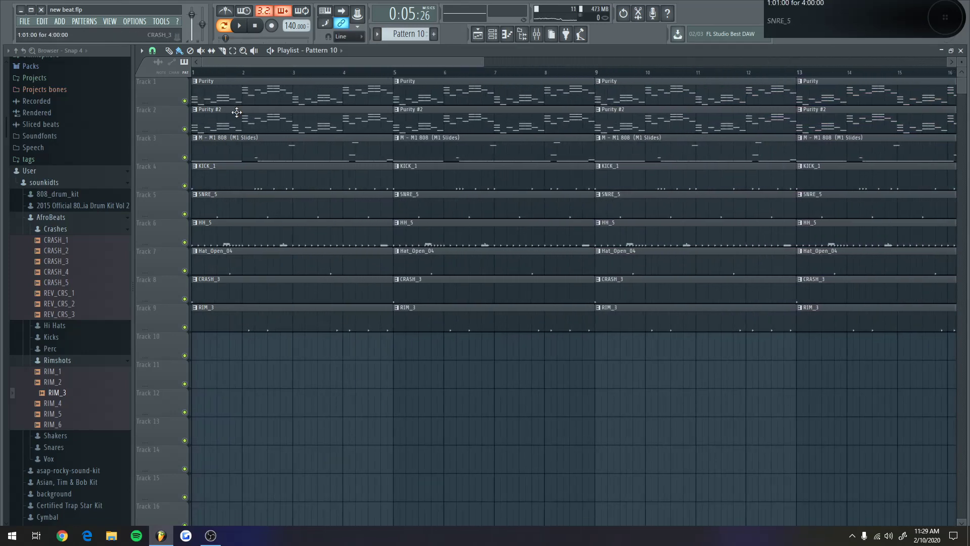
right_click(245, 125)
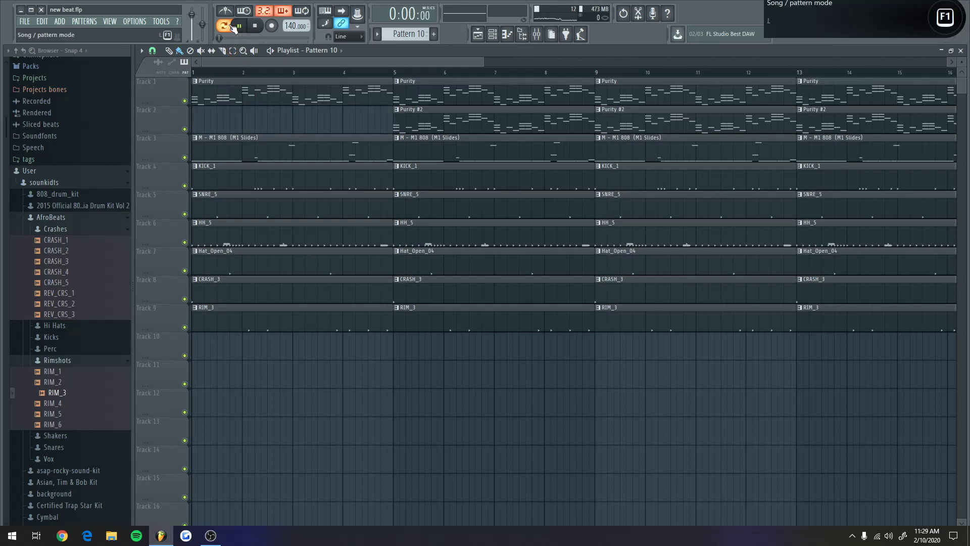
left_click(239, 26)
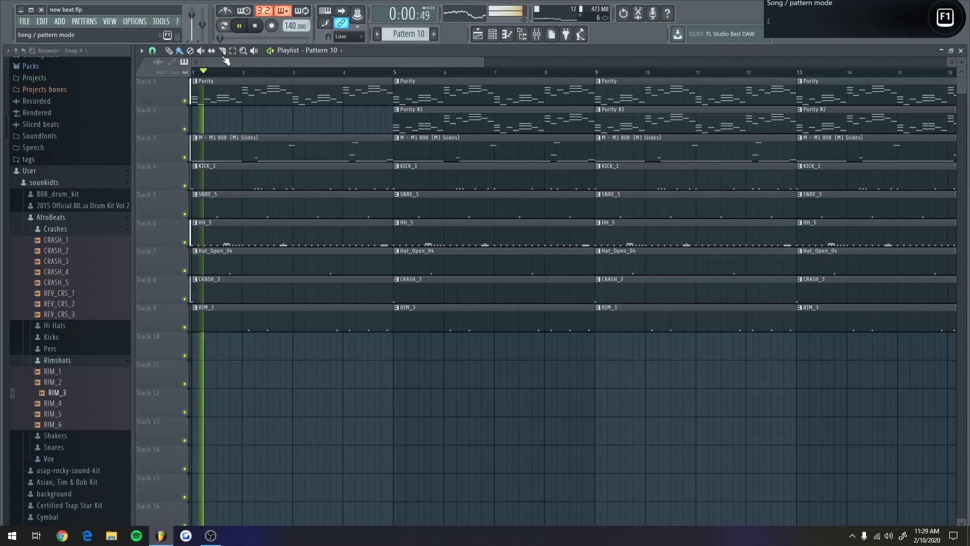
right_click(239, 187)
key("space")
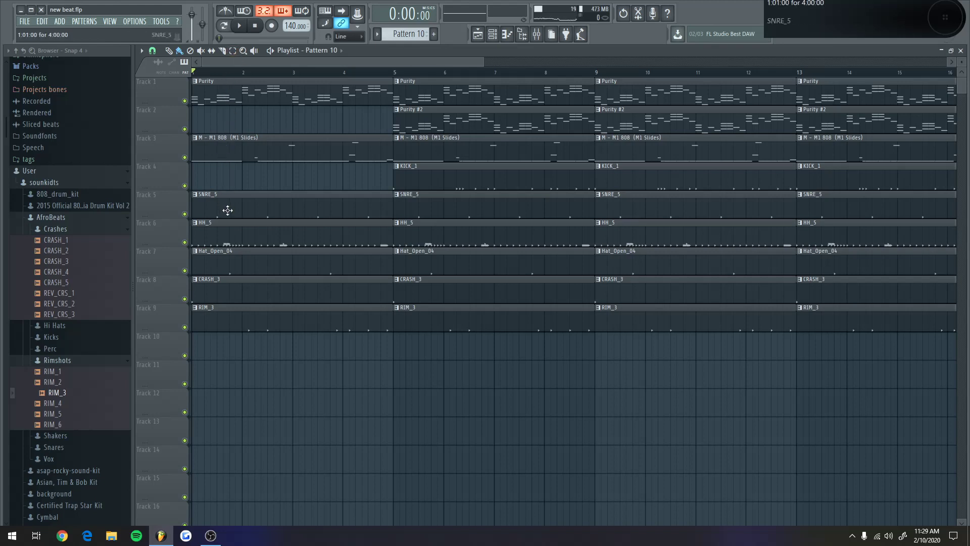
right_click(228, 211)
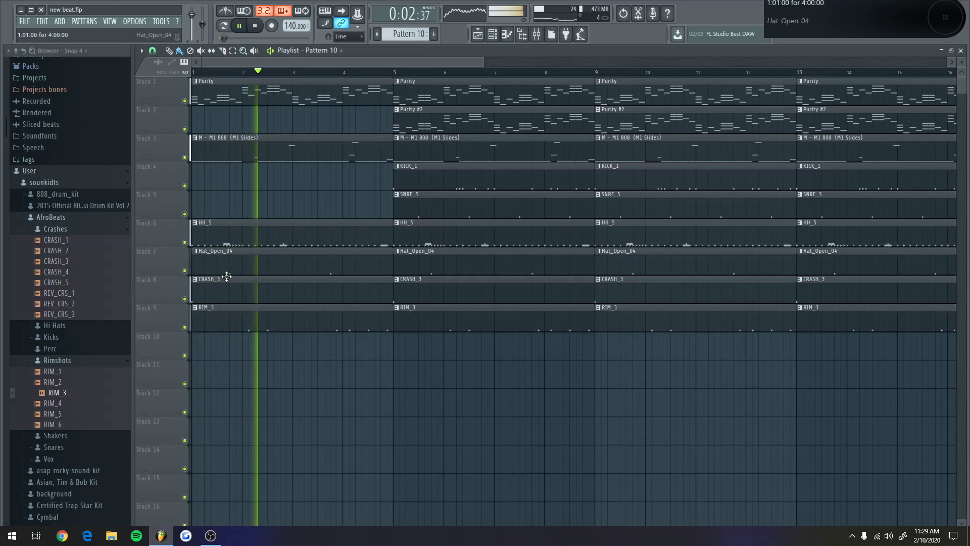
Trim the starts of the first M1 808, HH_5, Hat_Open_04, CRASH_3 and RIM_3 clips to bar 3
left_click_drag(199, 191, 225, 357)
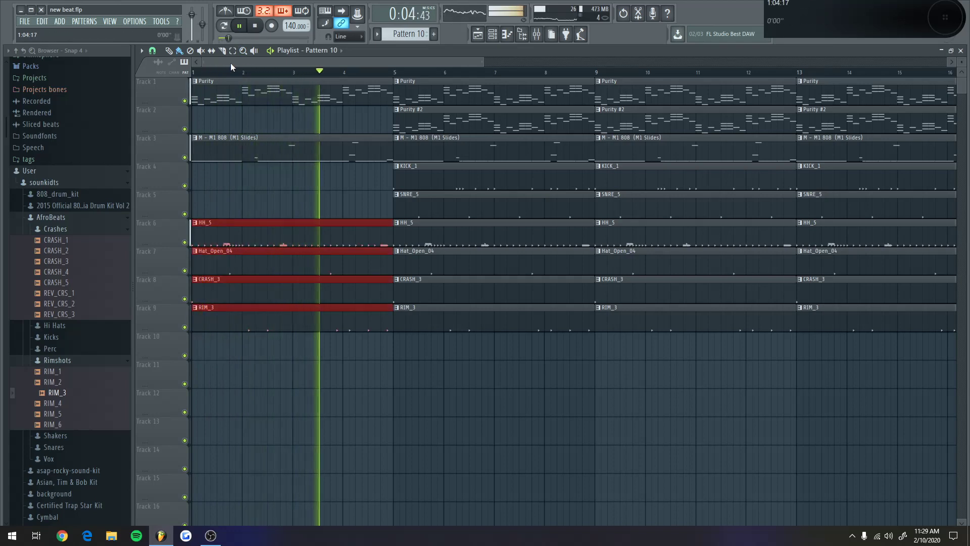
key("space")
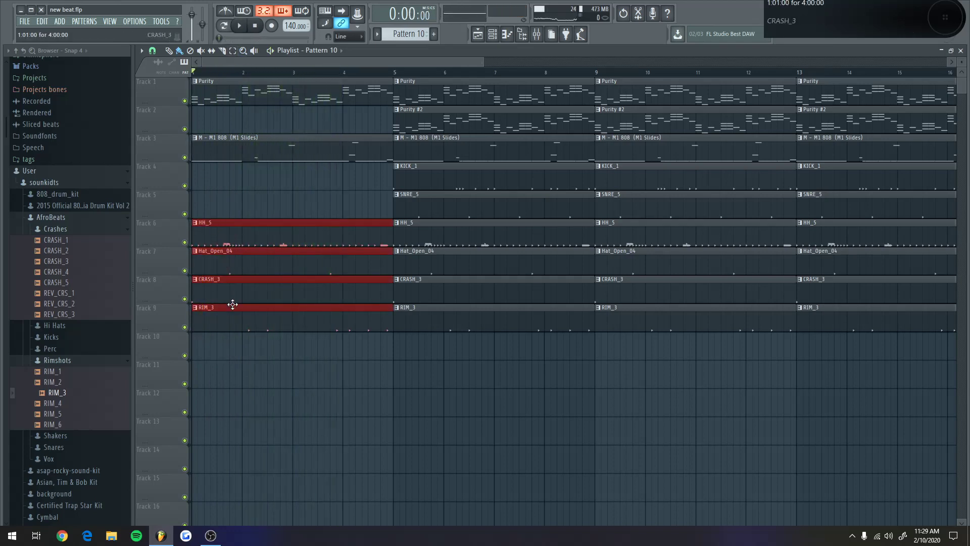
left_click_drag(200, 222, 299, 161)
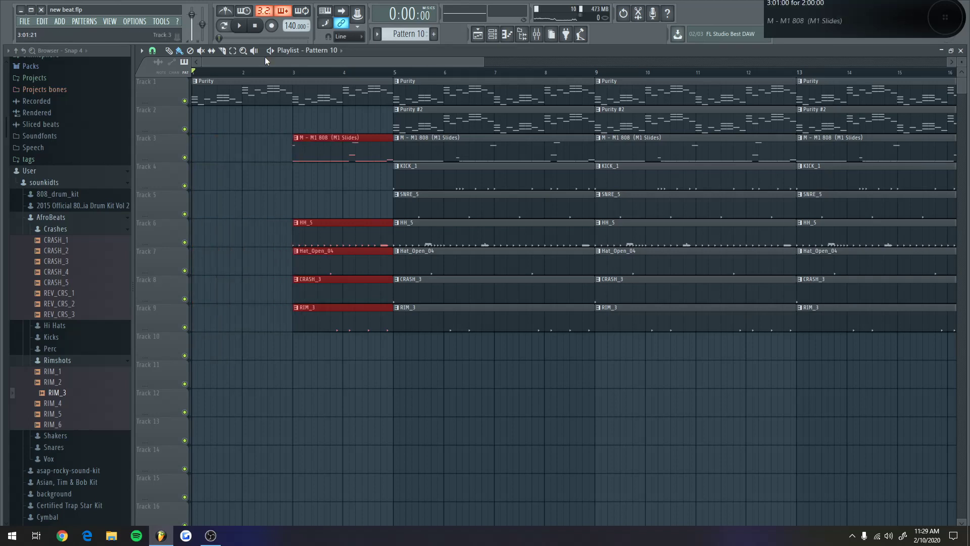
Play the arrangement from the start and review the transition from the intro into bar 5
key("space")
key("Page_Up")
key("Page_Up")
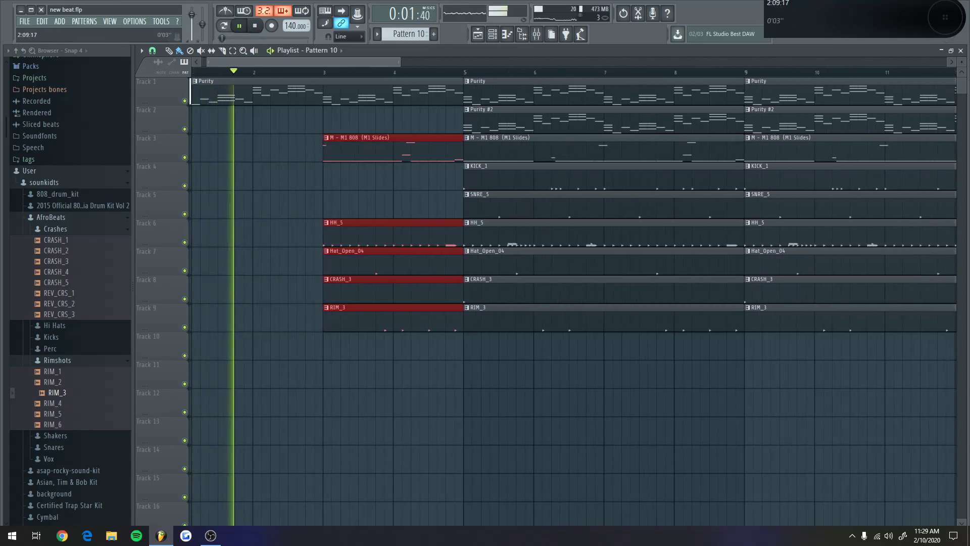
key("Page_Up")
key("Page_Up")
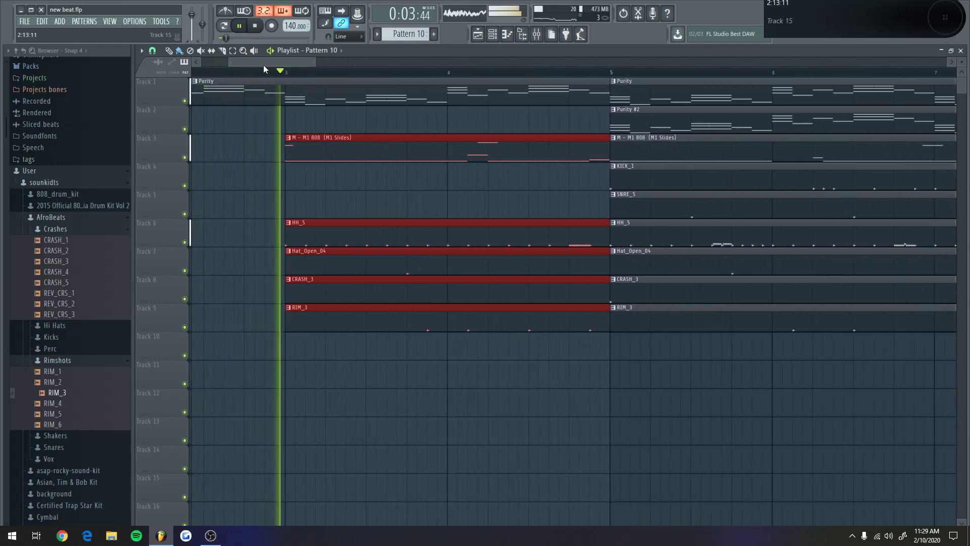
left_click_drag(262, 64, 268, 65)
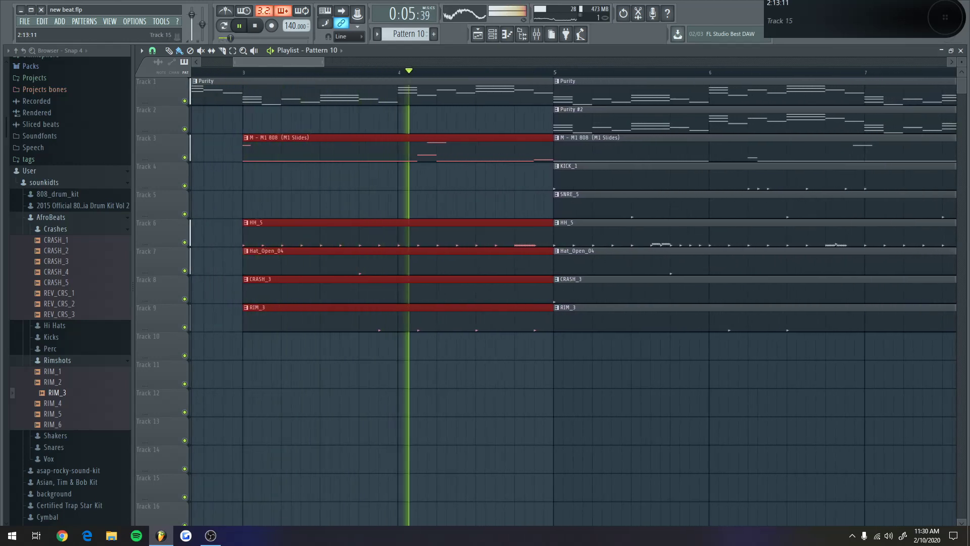
key("Page_Down")
key("Page_Down")
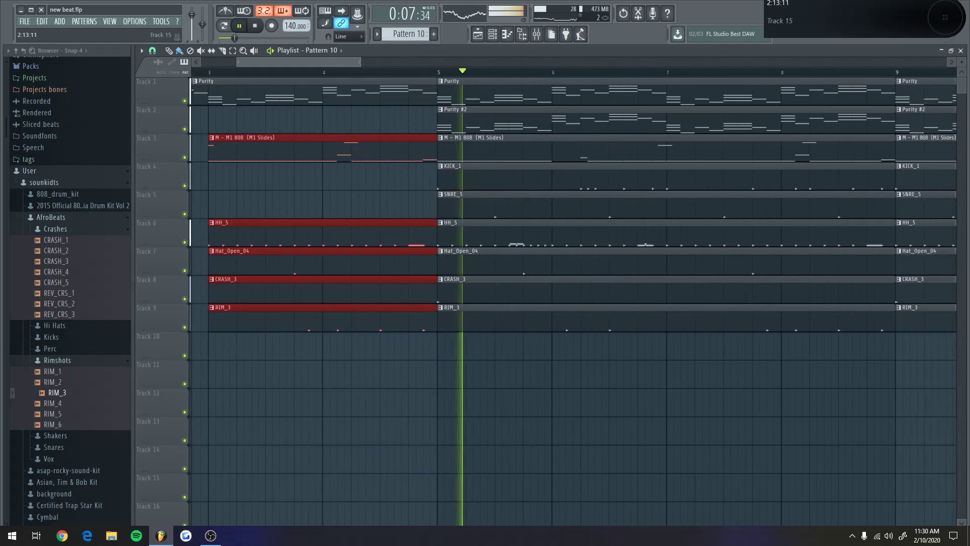
key("Page_Down")
key("Page_Down")
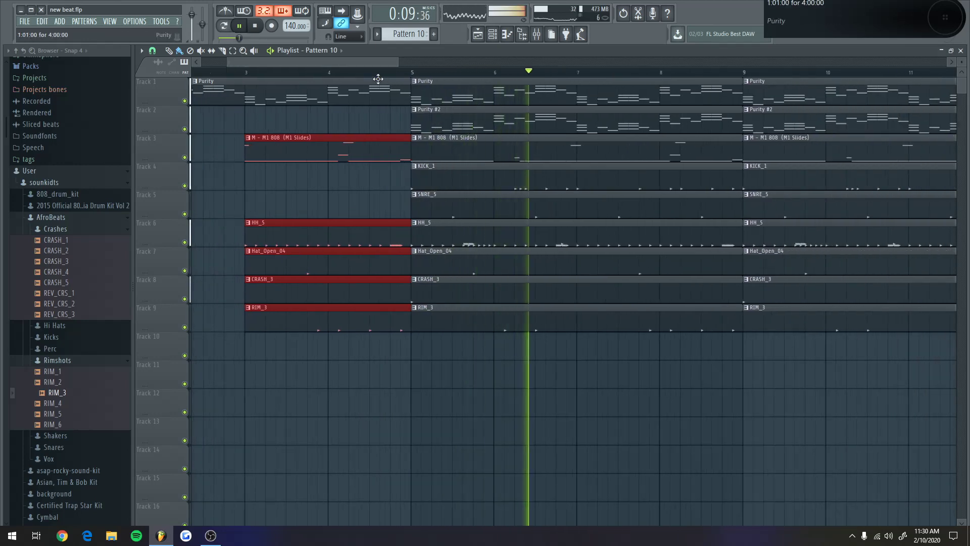
left_click(369, 71)
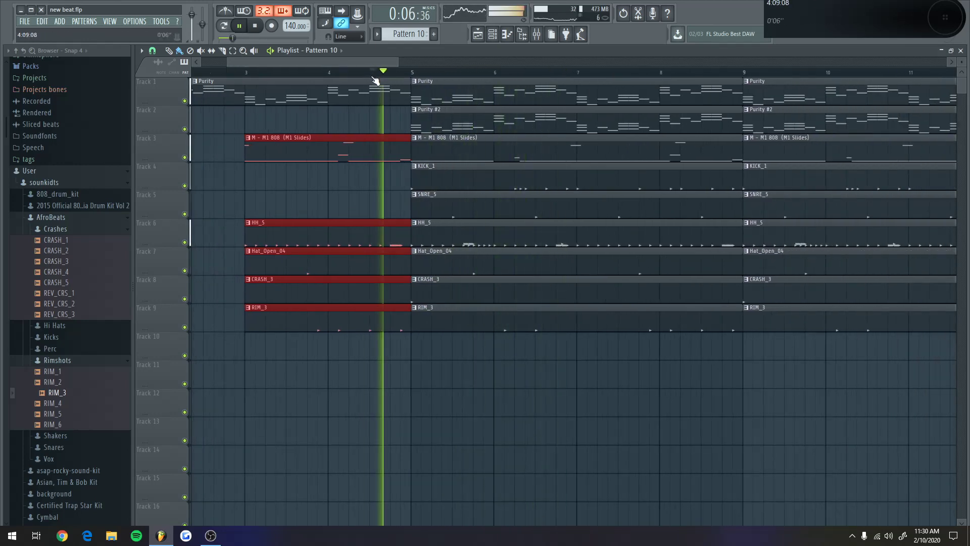
Delete the Purity #2, M1 808 and KICK_1 clips from bars 5 to 8, replaying the arrangement from the start
right_click(441, 183)
key("ctrl+z")
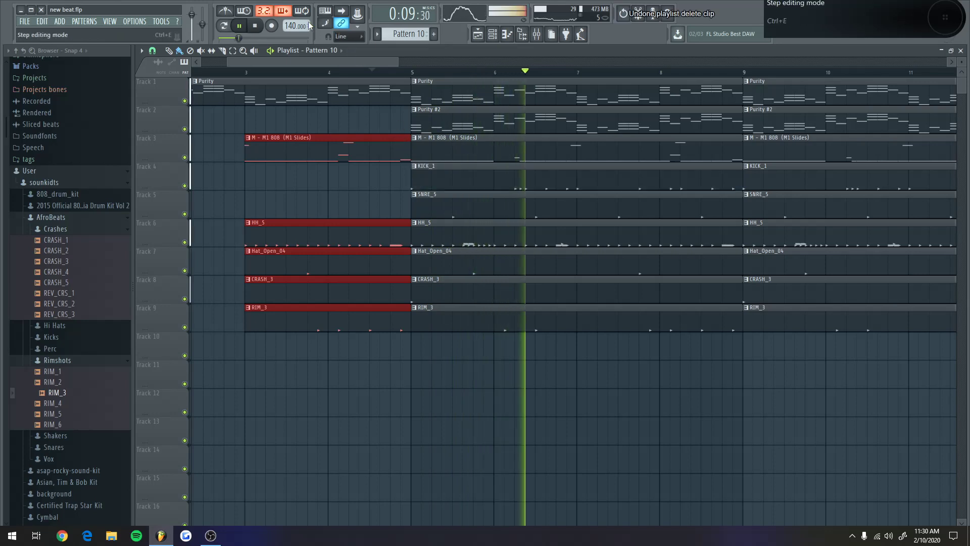
left_click(248, 25)
left_click(247, 25)
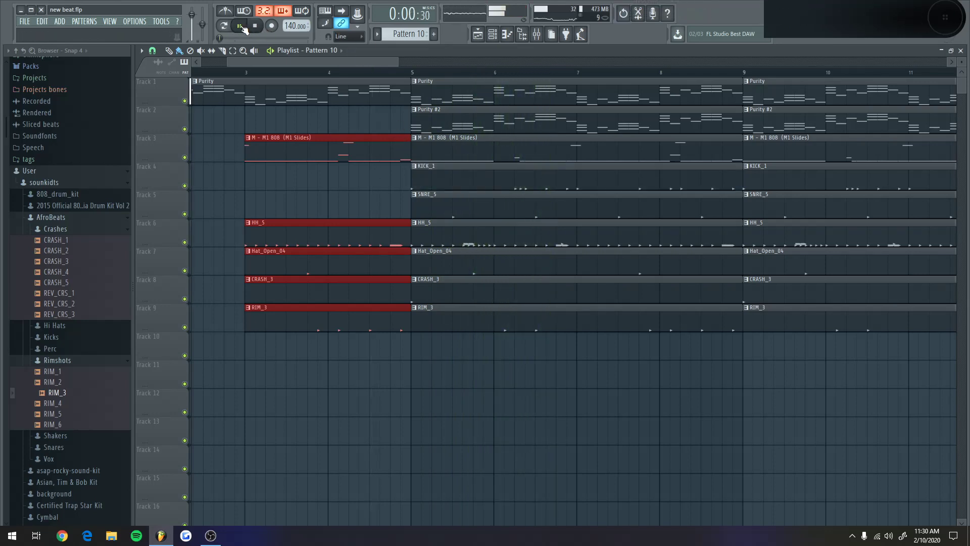
right_click(425, 111)
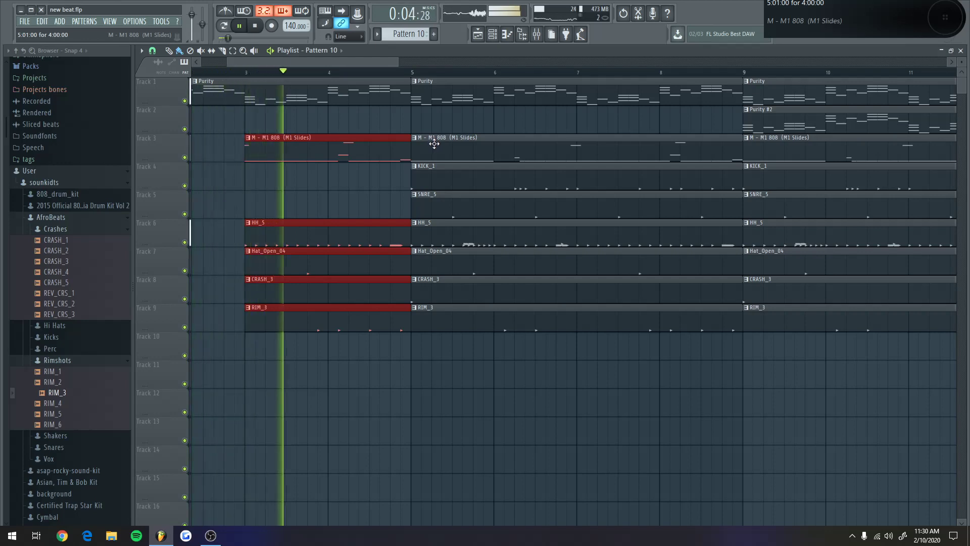
right_click(435, 144)
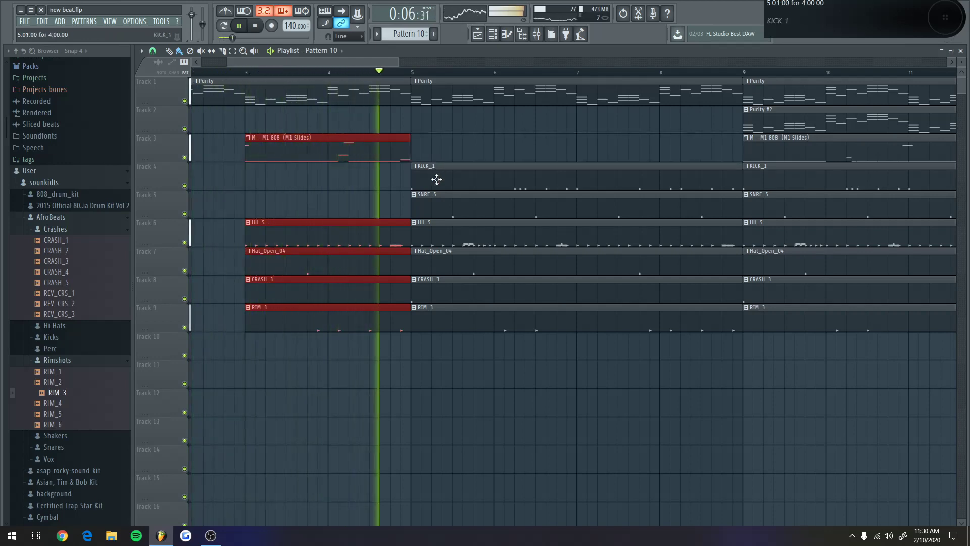
right_click(436, 179)
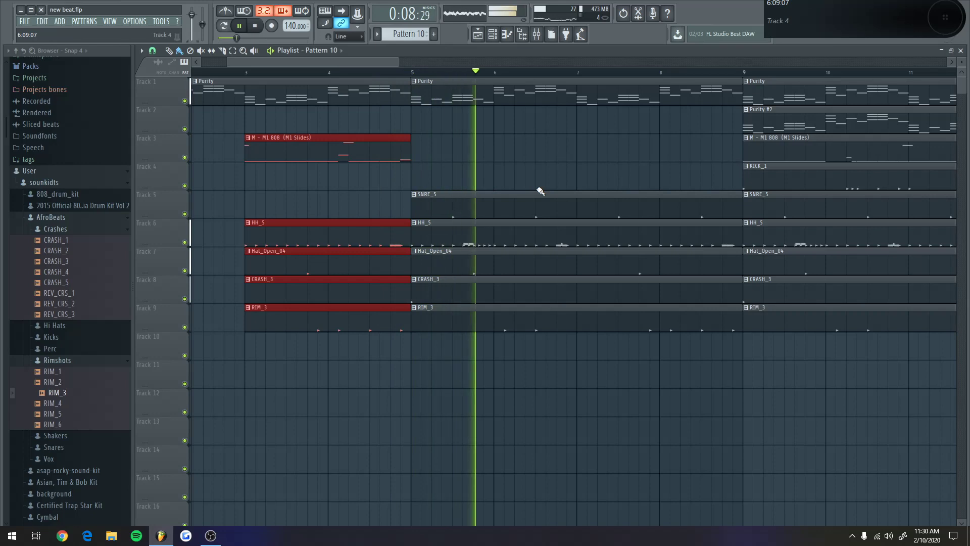
Place a copy of the trimmed two-bar M1 808 clip on Track 3 so that it fills bars 7 and 8
scroll(459, 65, "up", 2)
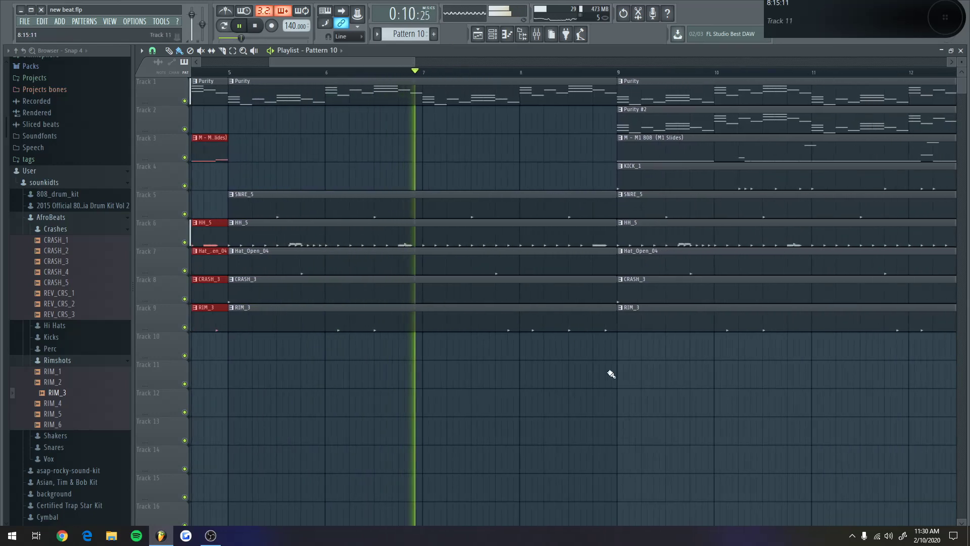
scroll(409, 130, "down", 2)
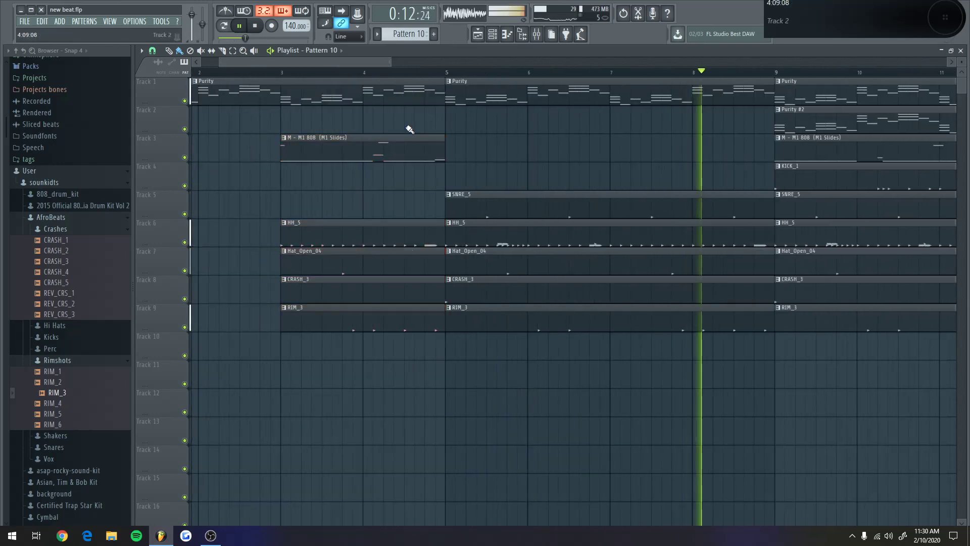
left_click(392, 142)
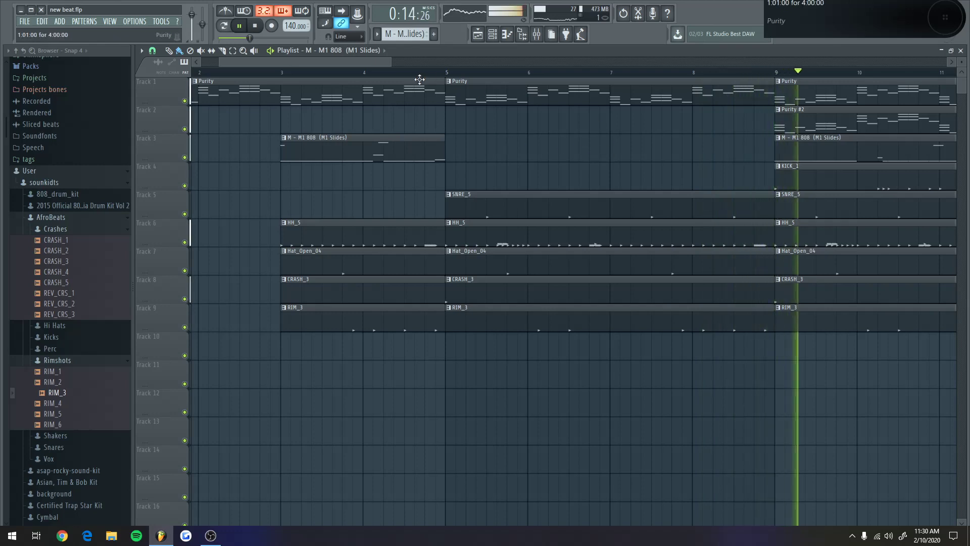
left_click(390, 73)
left_click(602, 145)
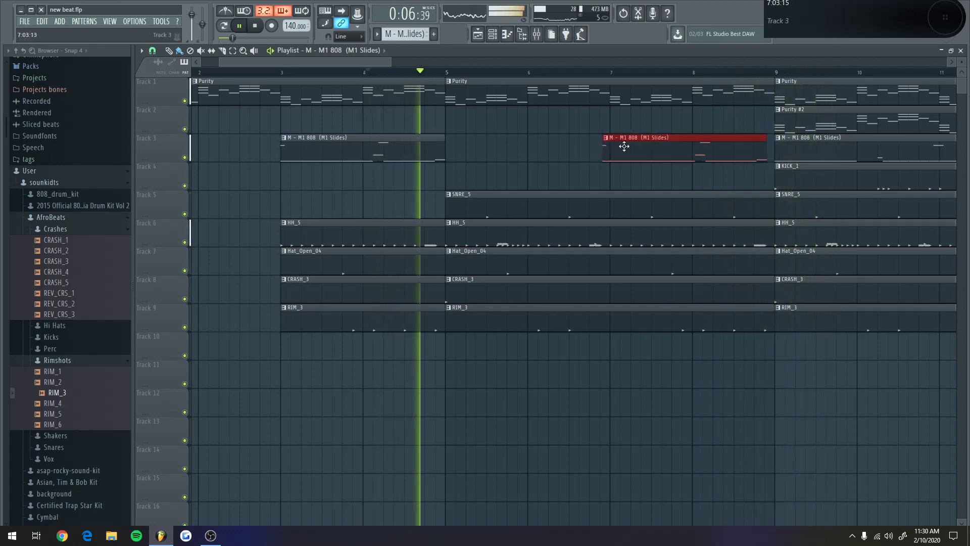
left_click_drag(624, 146, 631, 147)
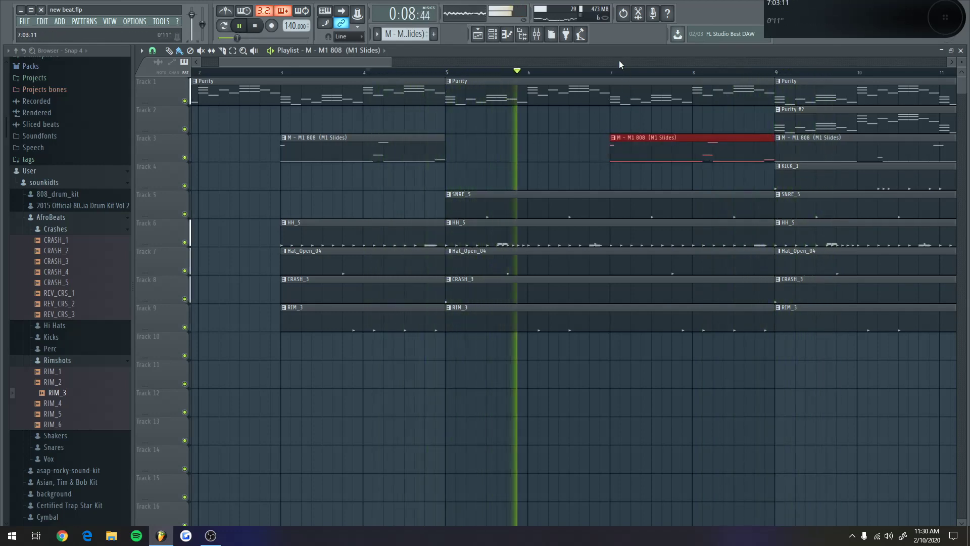
Cut the ends off all clips in bars 5 to 8, leaving a gap of about one beat before bar 9
scroll(619, 62, "up", 2)
scroll(656, 345, "right", 3)
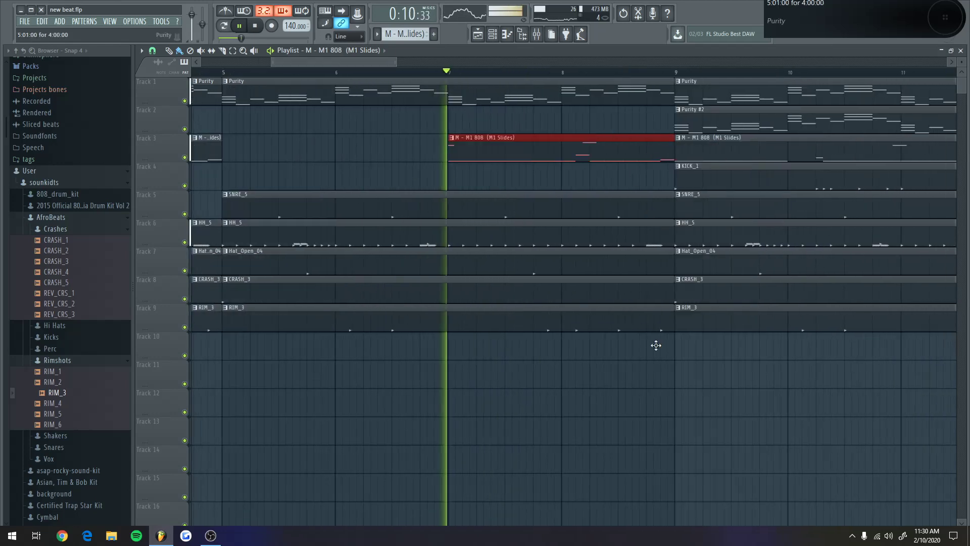
left_click_drag(652, 392, 647, 76)
scroll(271, 66, "down", 5)
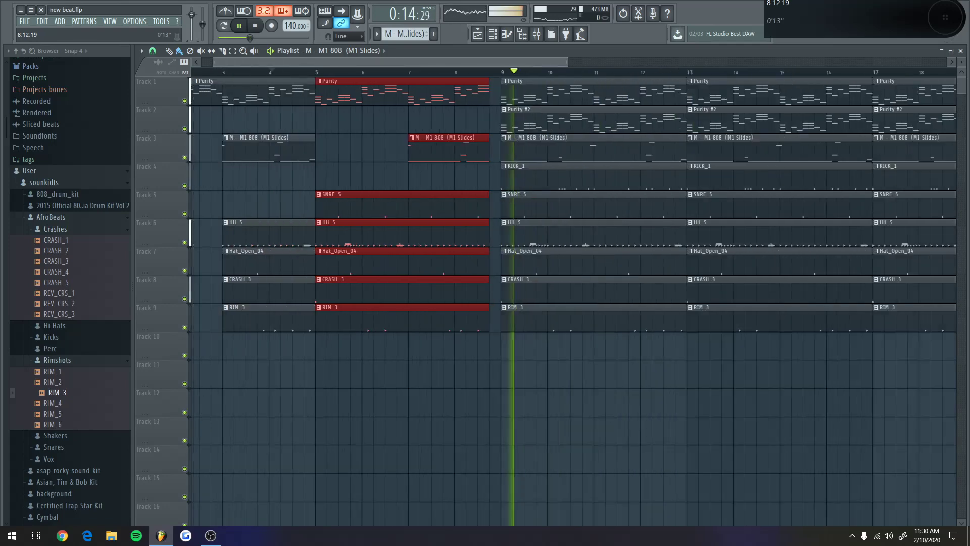
Delete the Purity #2 and KICK_1 clips from bars 9 to 12 while replaying the transition into bar 9
scroll(238, 75, "up", 1)
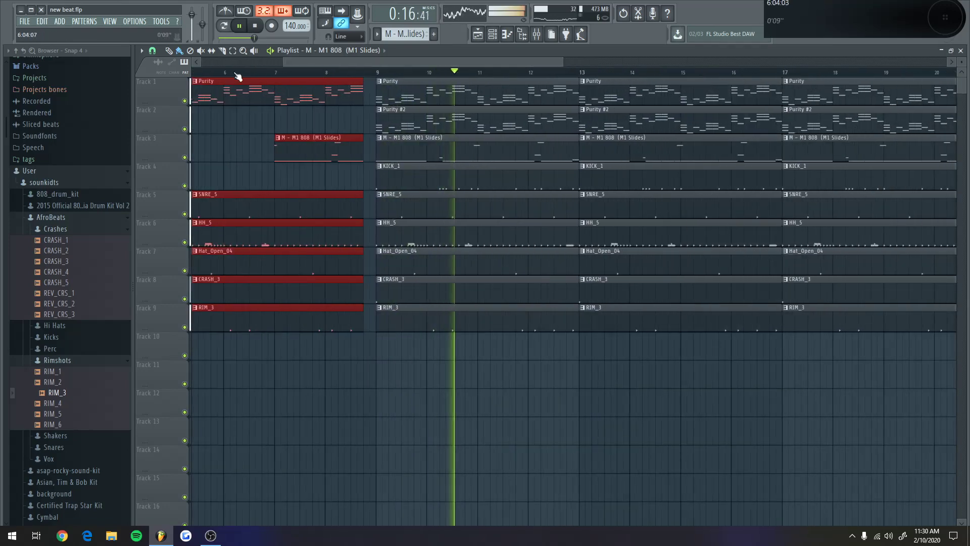
right_click(399, 125)
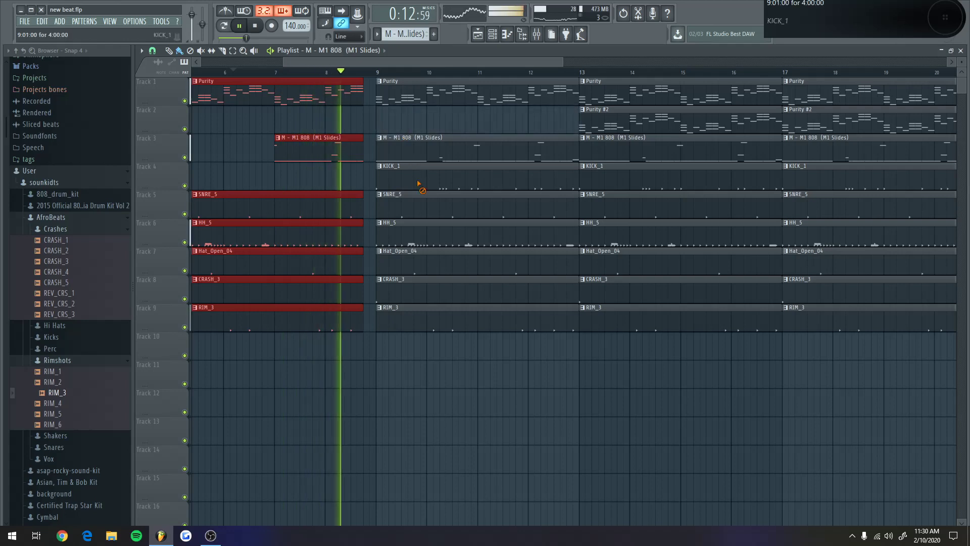
right_click(418, 184)
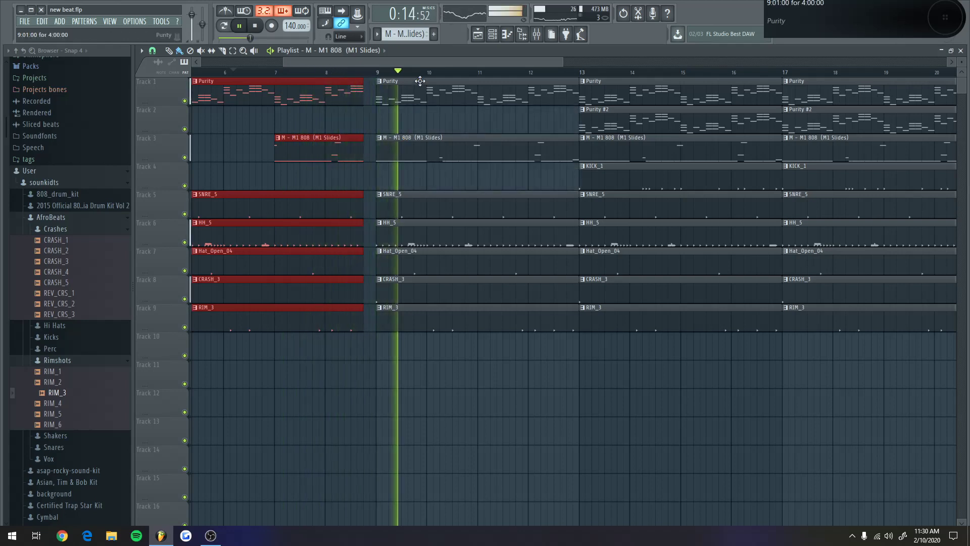
Delete the short M1 808 clip from bars 7 and 8 and listen to the arrangement from about bar 5 onwards
scroll(419, 71, "down", 2)
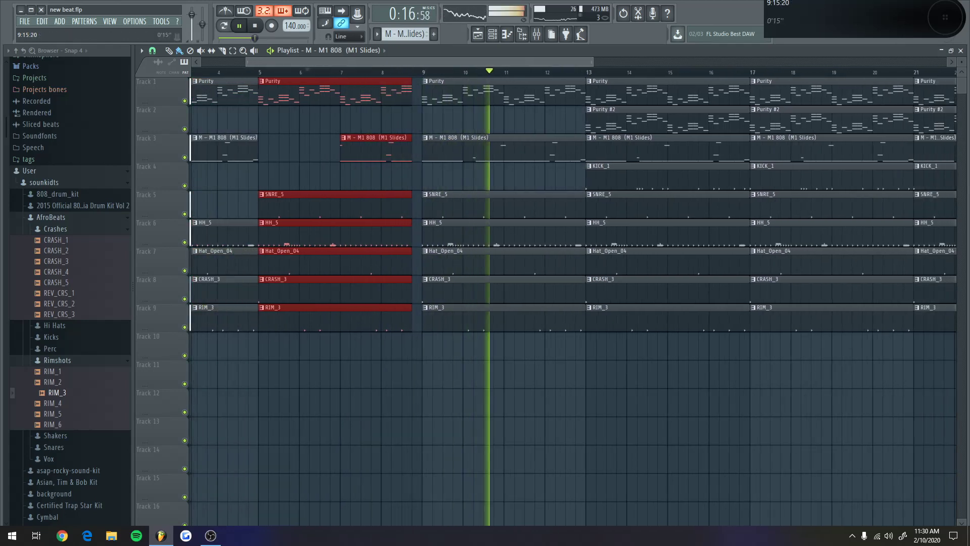
scroll(282, 70, "down", 1)
left_click(266, 71)
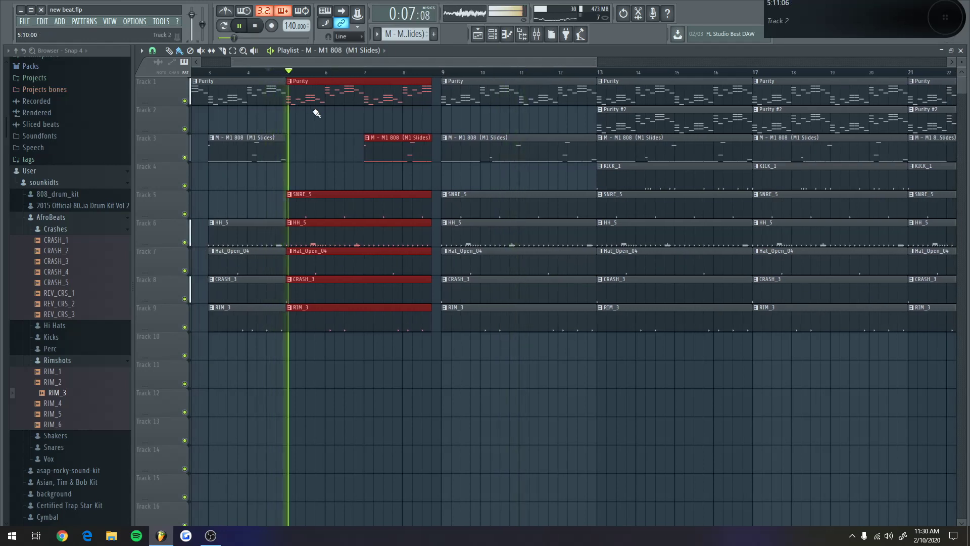
right_click(386, 147)
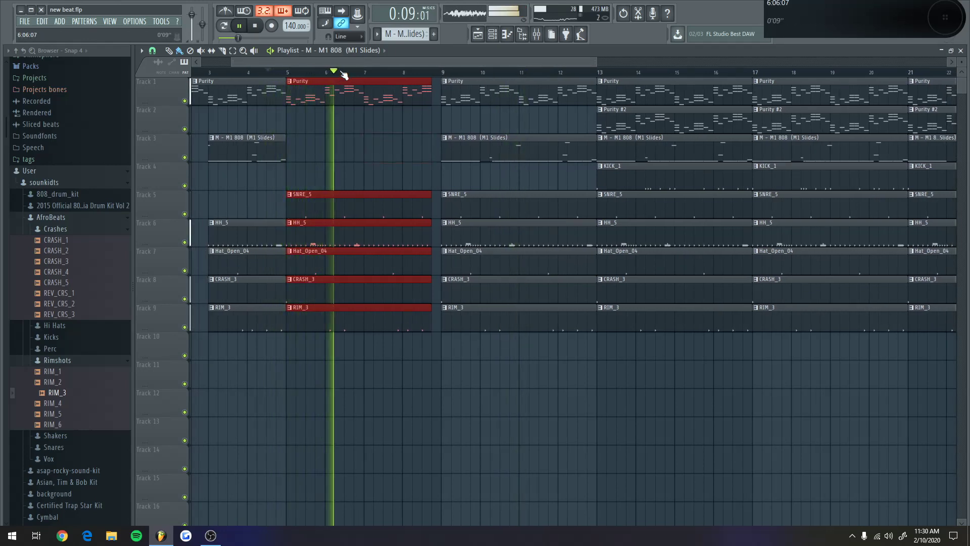
scroll(343, 75, "up", 1)
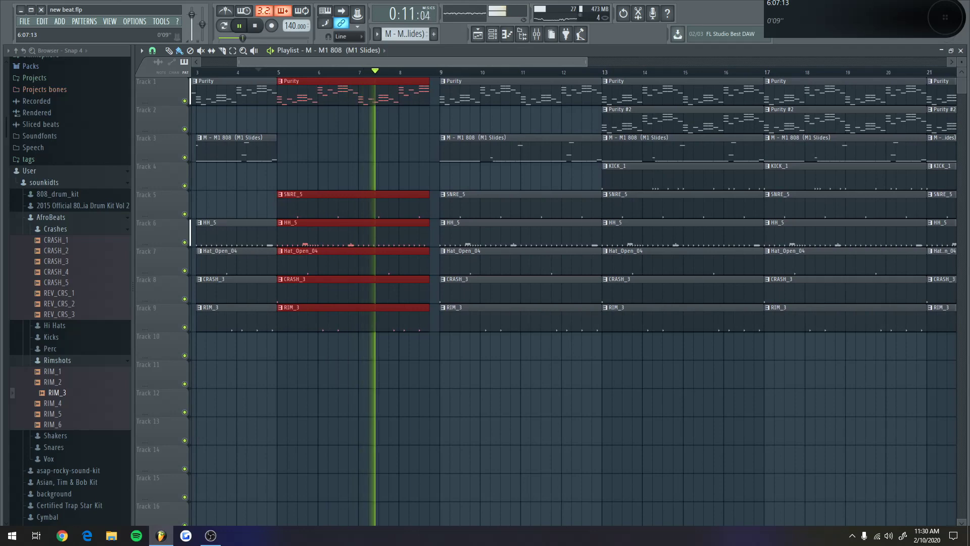
scroll(344, 75, "down", 1)
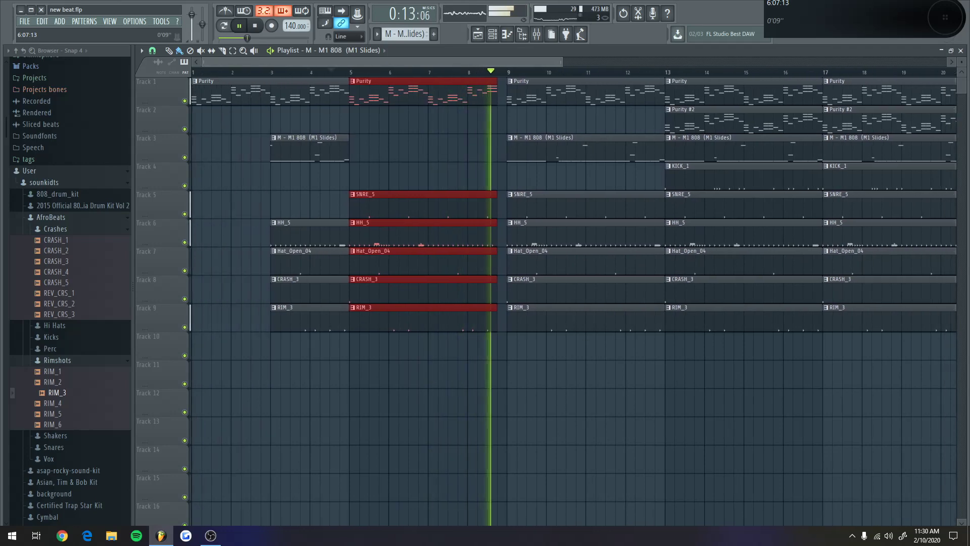
scroll(343, 74, "down", 1)
scroll(344, 75, "up", 2)
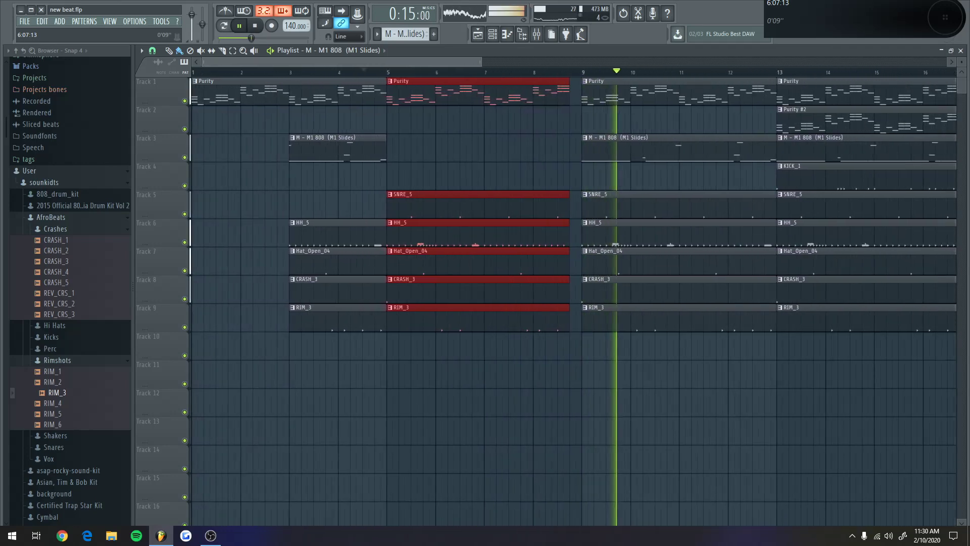
scroll(271, 48, "up", 1)
scroll(271, 47, "down", 1)
scroll(271, 47, "up", 2)
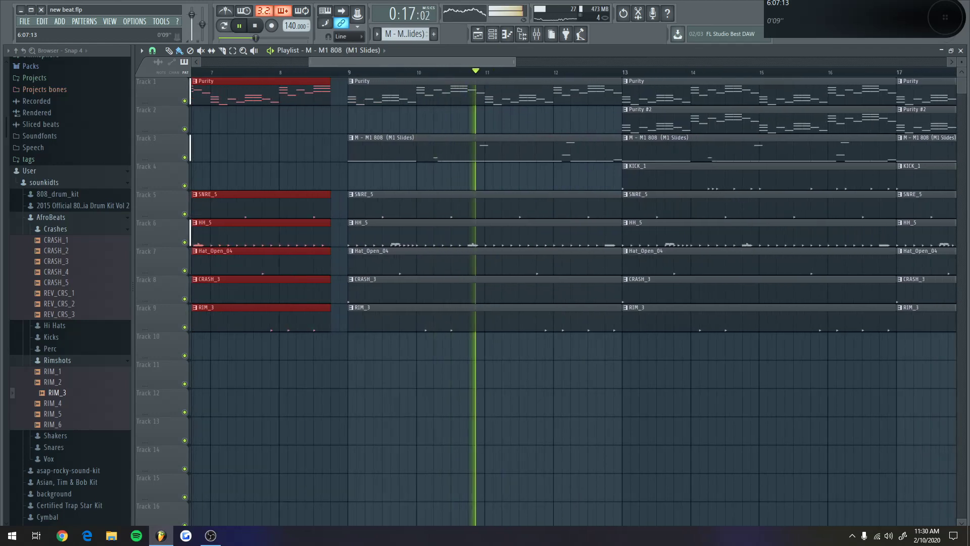
Delete the Purity #2 and KICK_1 clips from bars 13 to 16 and cut the remaining clips about one beat short of bar 17
scroll(537, 118, "up", 1)
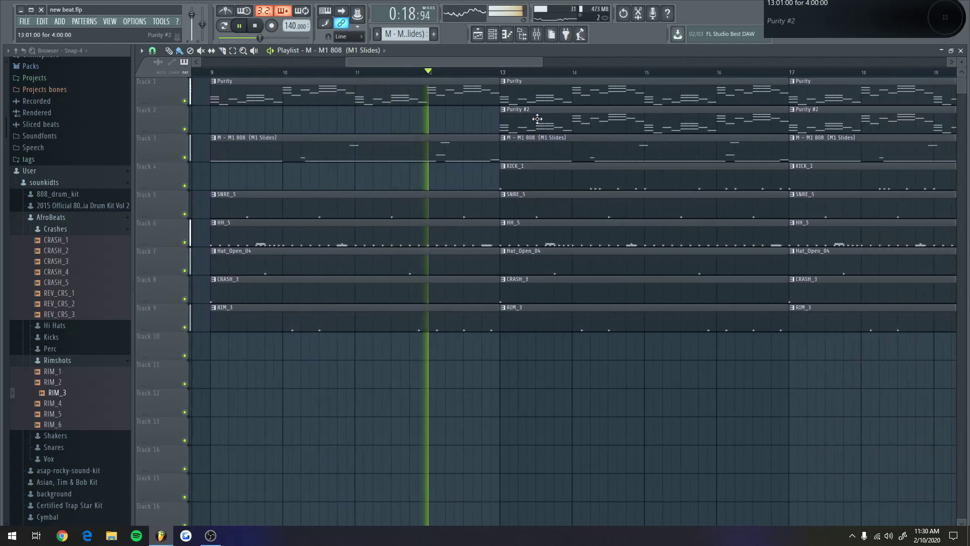
right_click(537, 118)
right_click(520, 174)
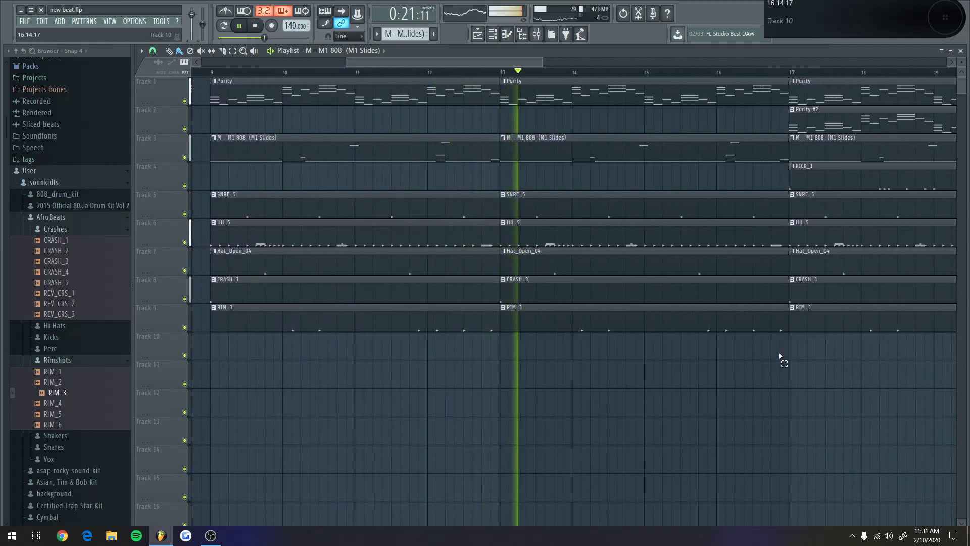
left_click_drag(780, 356, 769, 76)
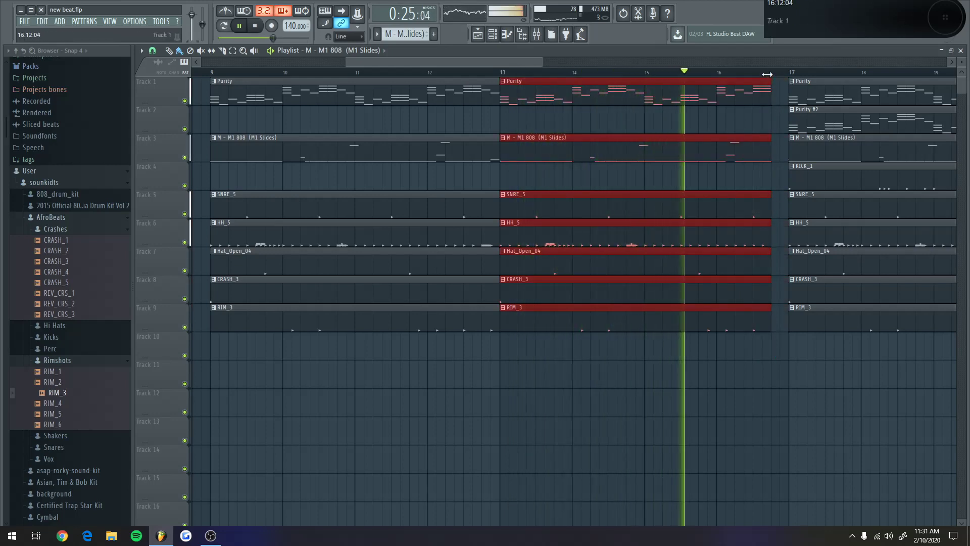
key("Page_Down")
key("Page_Down")
key("Page_Down")
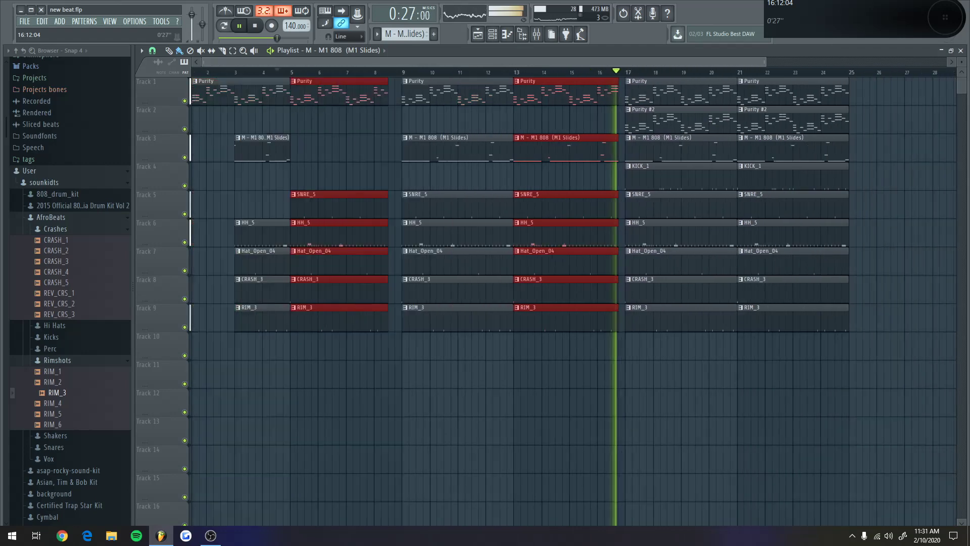
key("Page_Down")
right_click(572, 331)
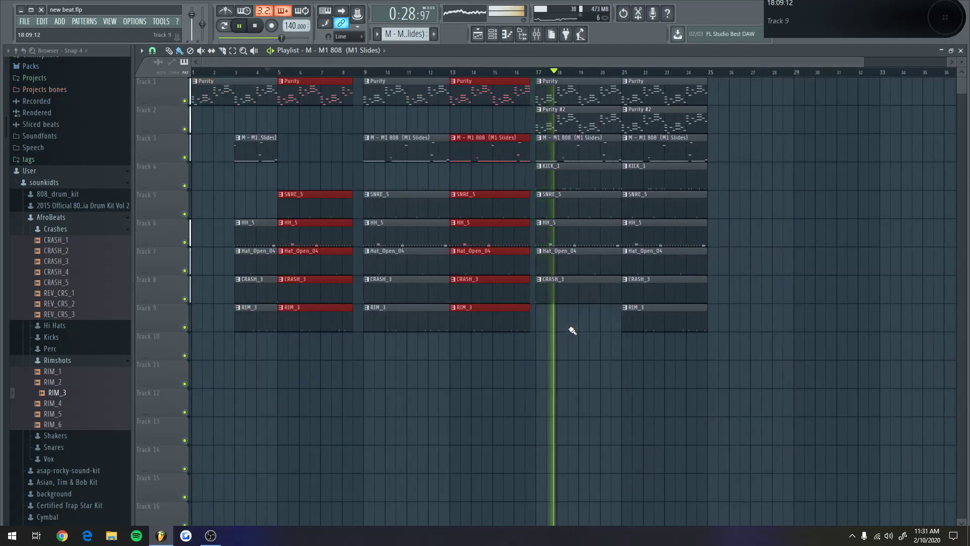
key("ctrl+z")
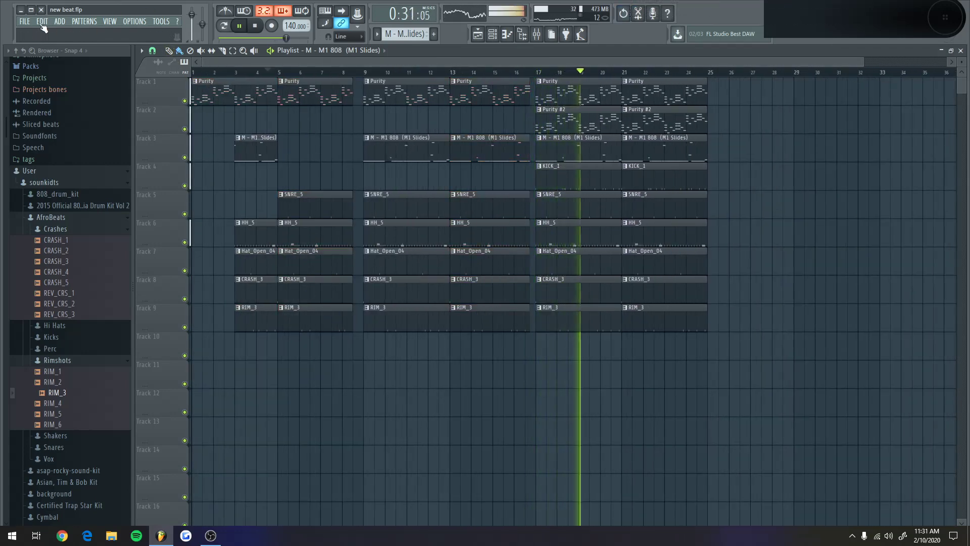
left_click(41, 21)
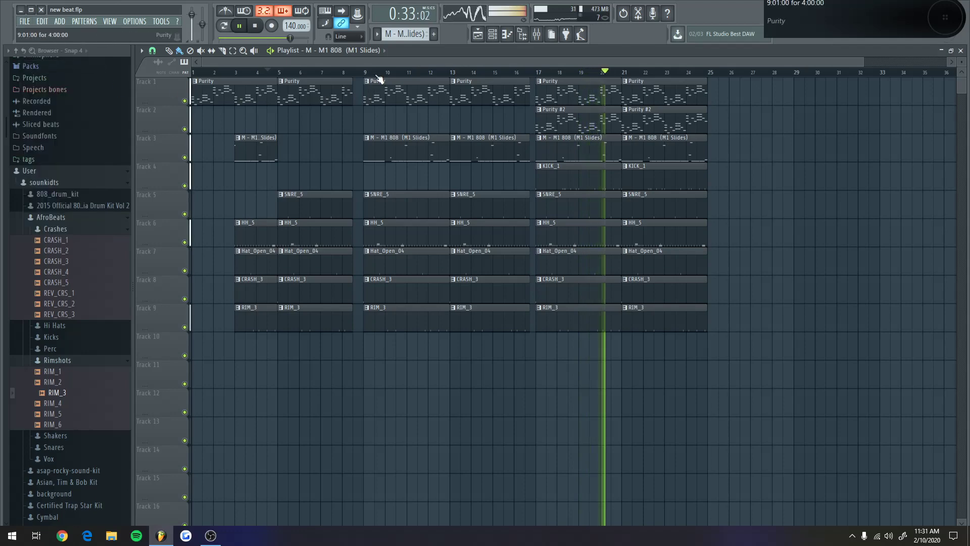
Duplicate all clips of bars 17 to 24 on Tracks 1 to 9, extending the arrangement to bar 33
key("Page_Up")
left_click_drag(504, 359, 320, 77)
key("ctrl+b")
left_click(576, 394)
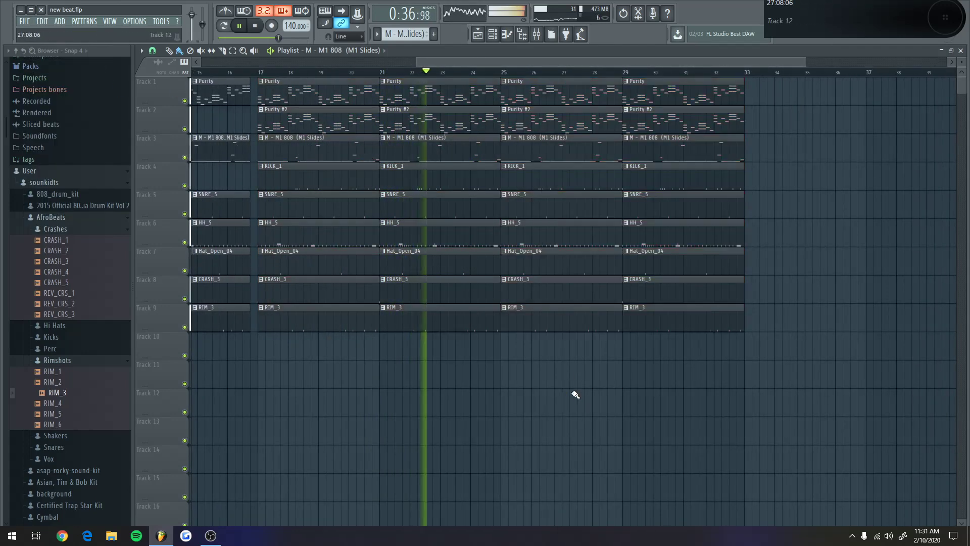
Trim the starts of the bar 25 clips on Tracks 3 to 9 to bar 27, keeping both Purity clips whole, and review the playback
left_click_drag(568, 386, 564, 147)
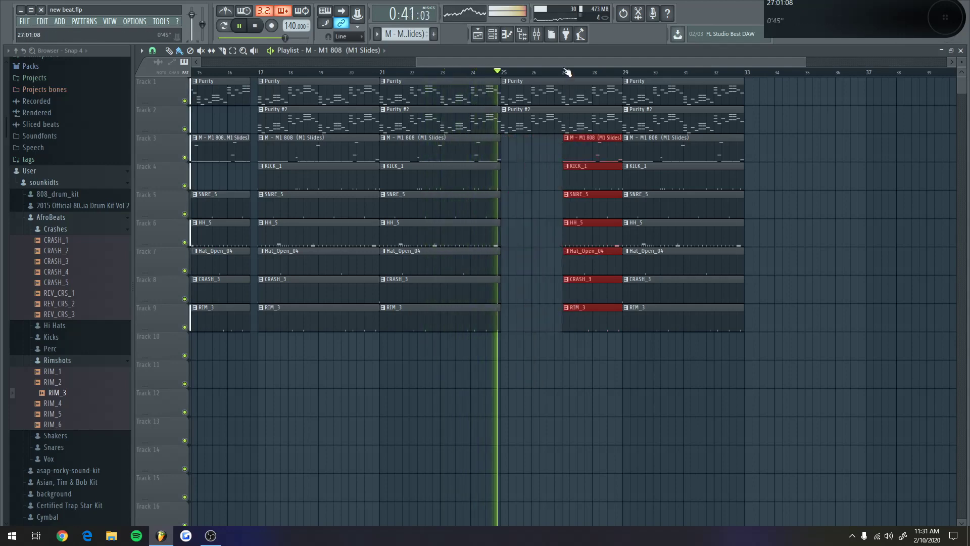
scroll(565, 148, "up", 4)
left_click_drag(512, 146, 508, 146)
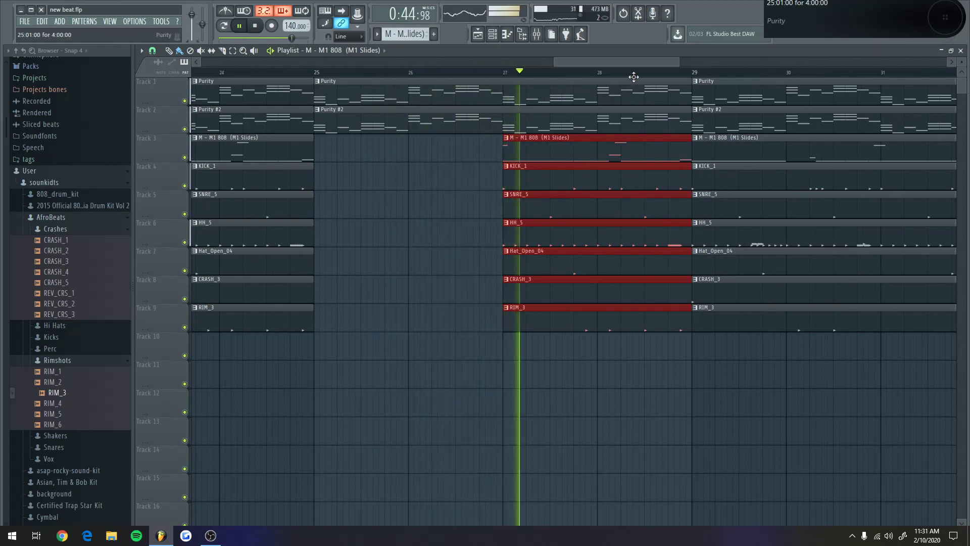
scroll(564, 146, "up", 2)
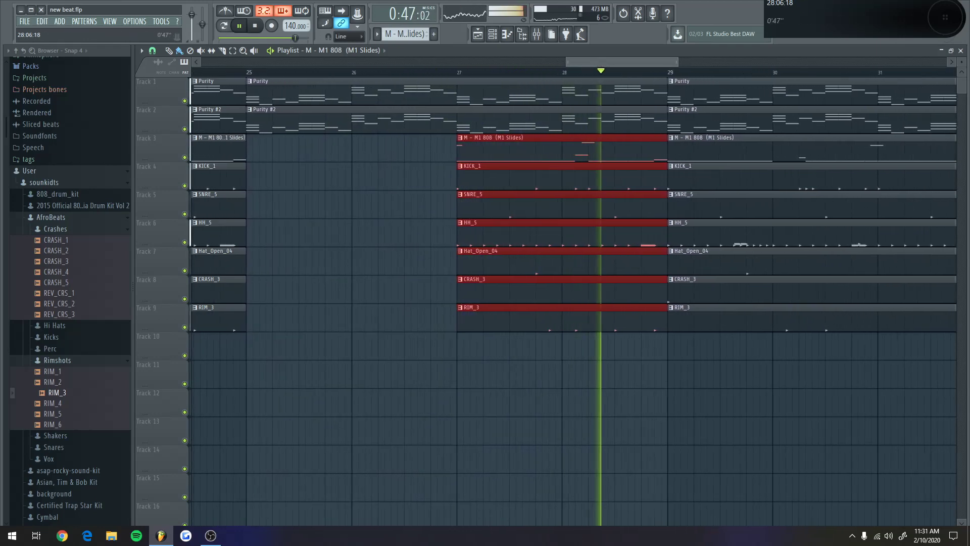
scroll(642, 115, "down", 3)
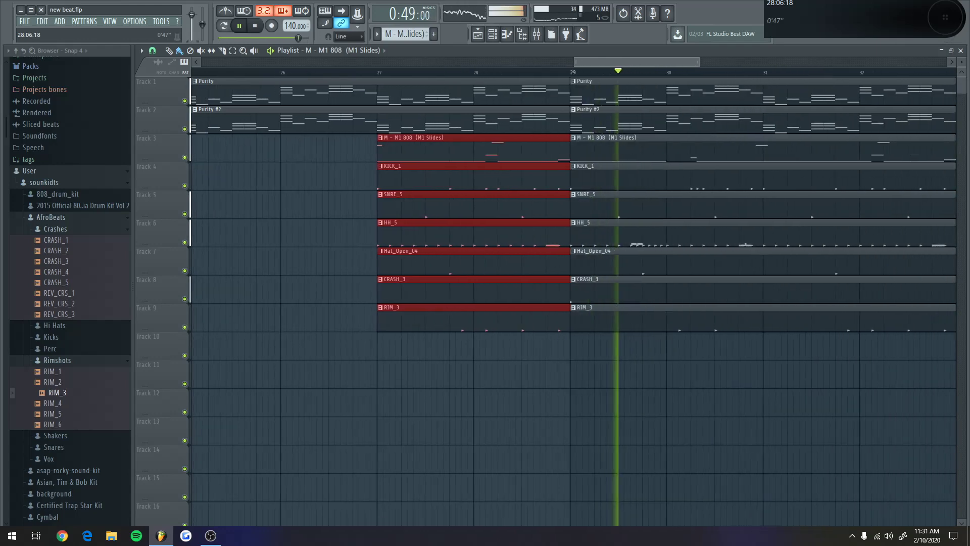
left_click(672, 368)
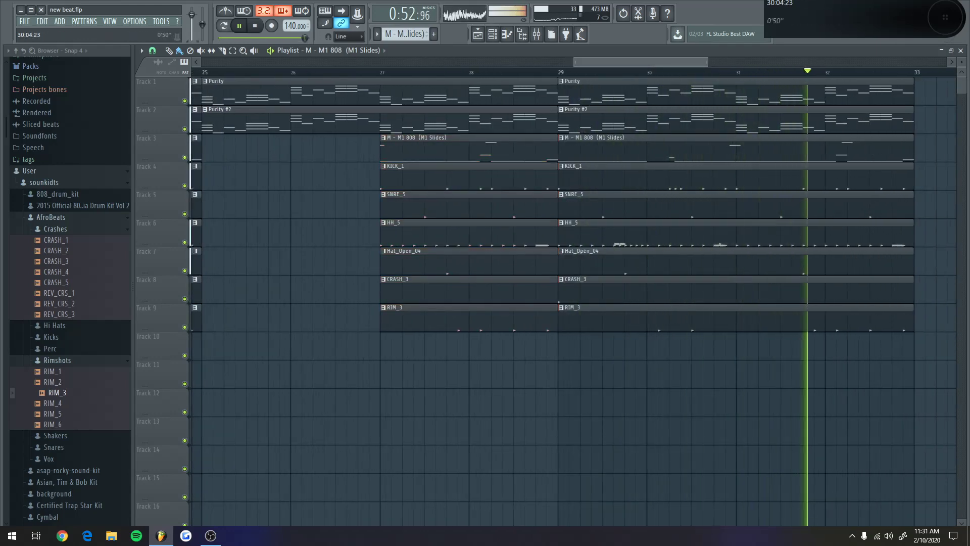
Duplicate the clips of bars 29 to 32 on Tracks 1 to 9 at bar 33 and delete the new Purity #2 clip
scroll(672, 75, "down", 2)
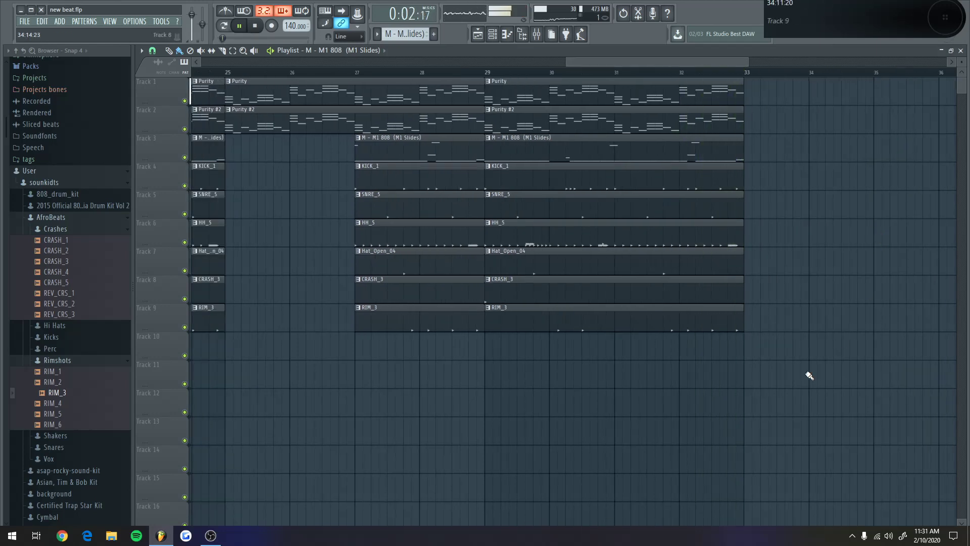
left_click_drag(773, 411, 591, 76)
key("ctrl+b")
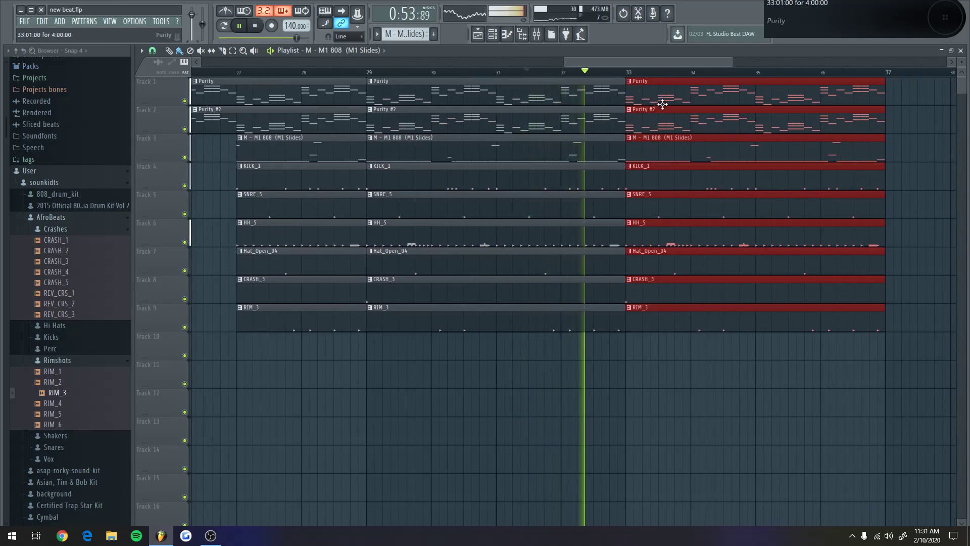
right_click(664, 120)
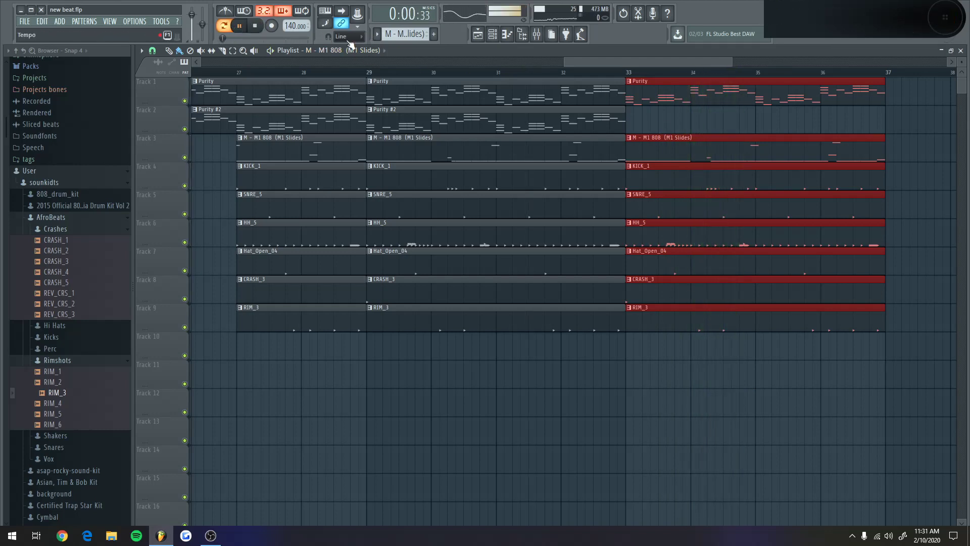
Select the KICK_1 pattern, clone it and show the copy's steps in the channel rack
left_click(494, 35)
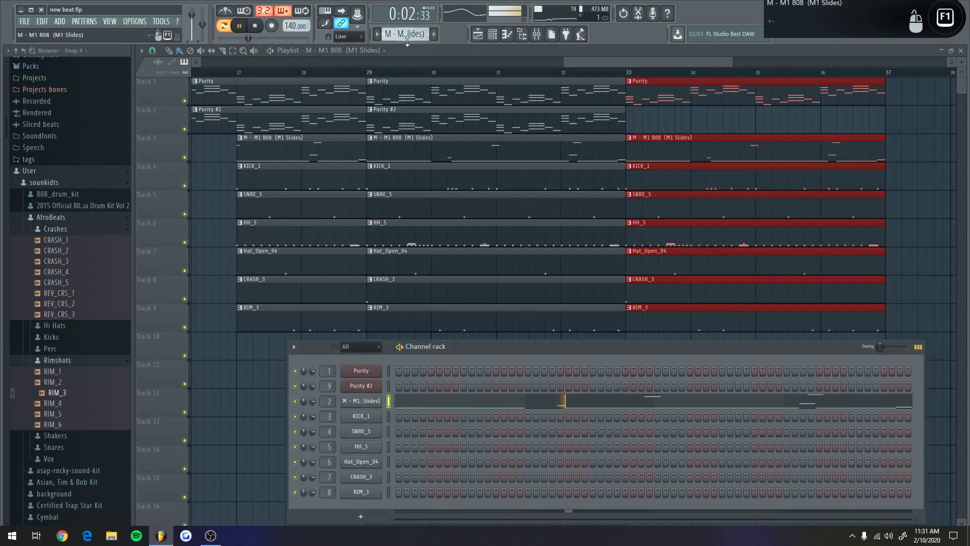
scroll(407, 34, "down", 2)
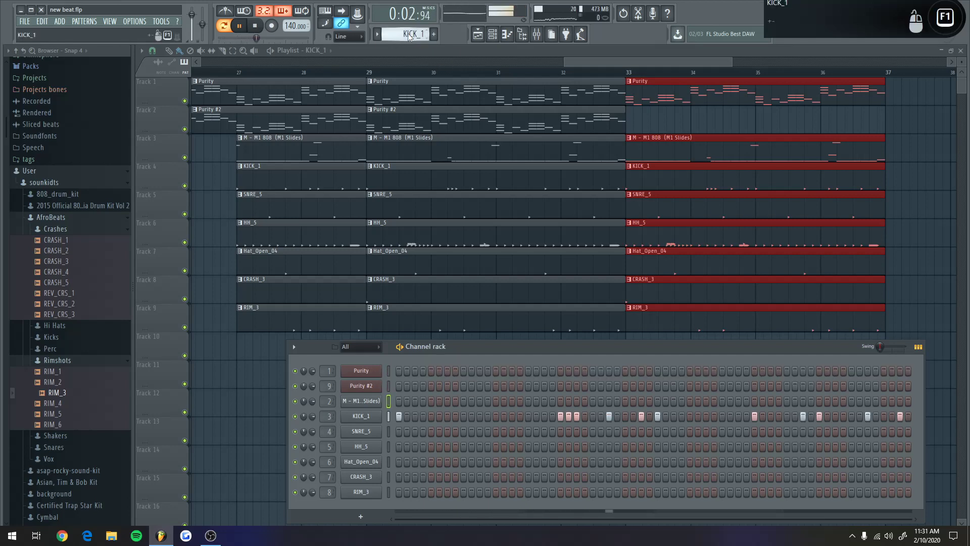
left_click(410, 35)
left_click(497, 106)
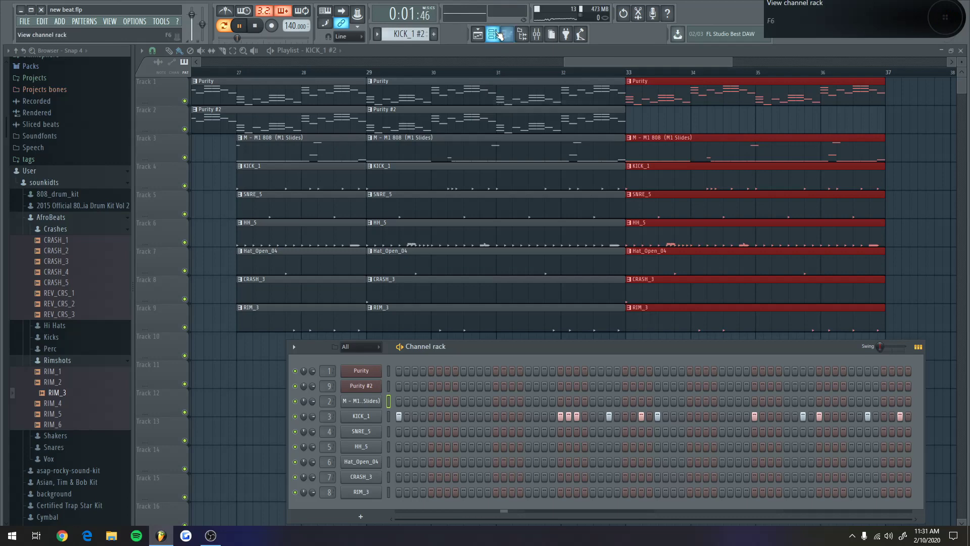
left_click(497, 35)
left_click(497, 34)
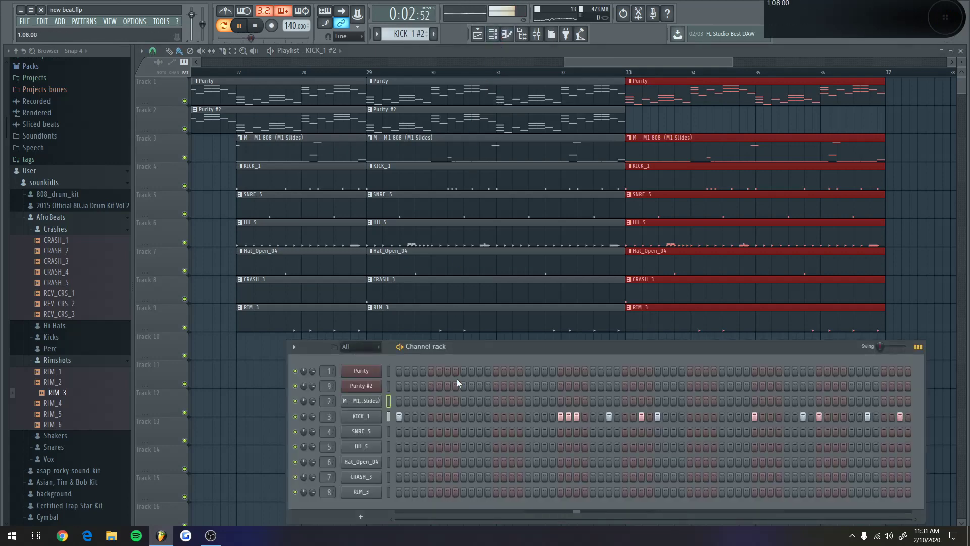
Add kick hits on steps 7, 15 and 39 of the KICK_1 #2 pattern and close the channel rack
left_click(447, 415)
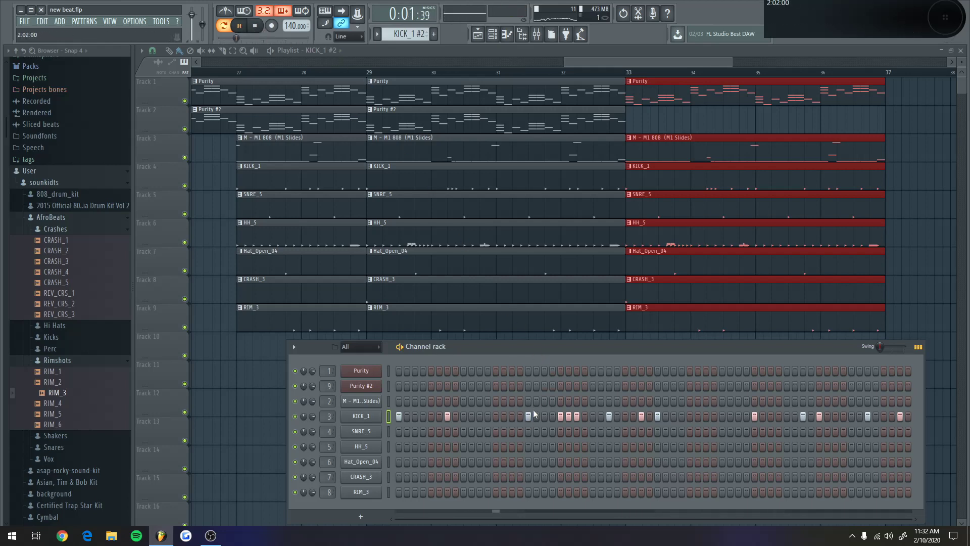
left_click(511, 417)
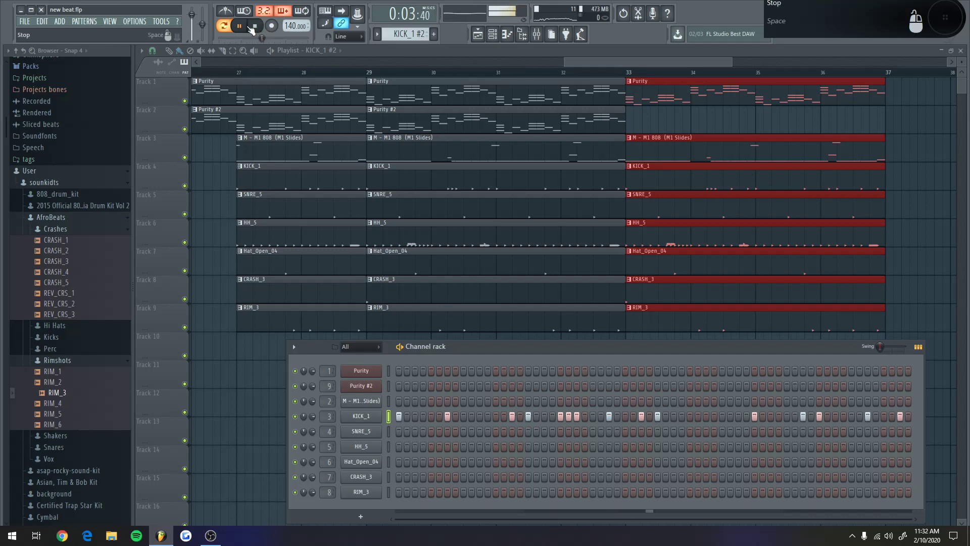
left_click(705, 417)
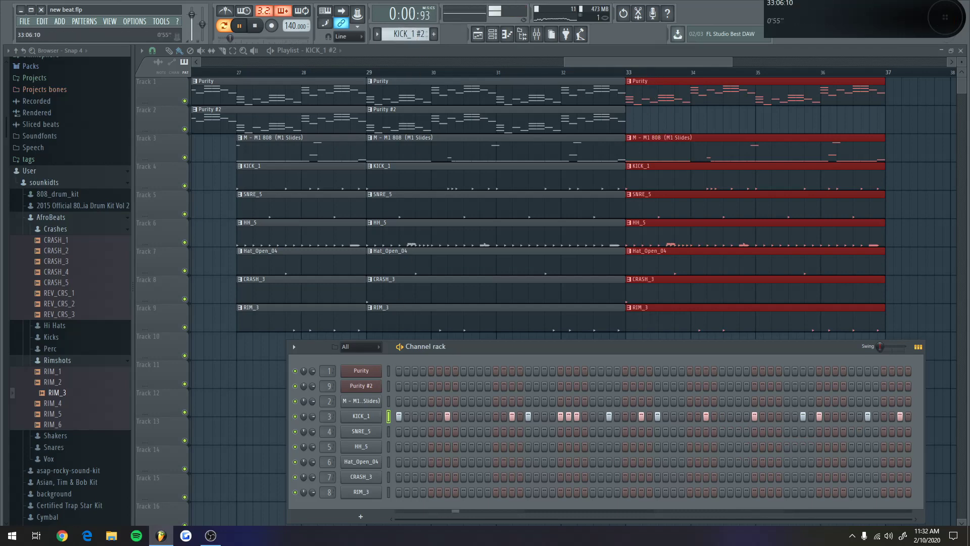
key("F6")
Replace the KICK_1 clip at bar 21 on Track 4 with a KICK_1 #2 clip starting at bar 21
scroll(655, 88, "up", 5)
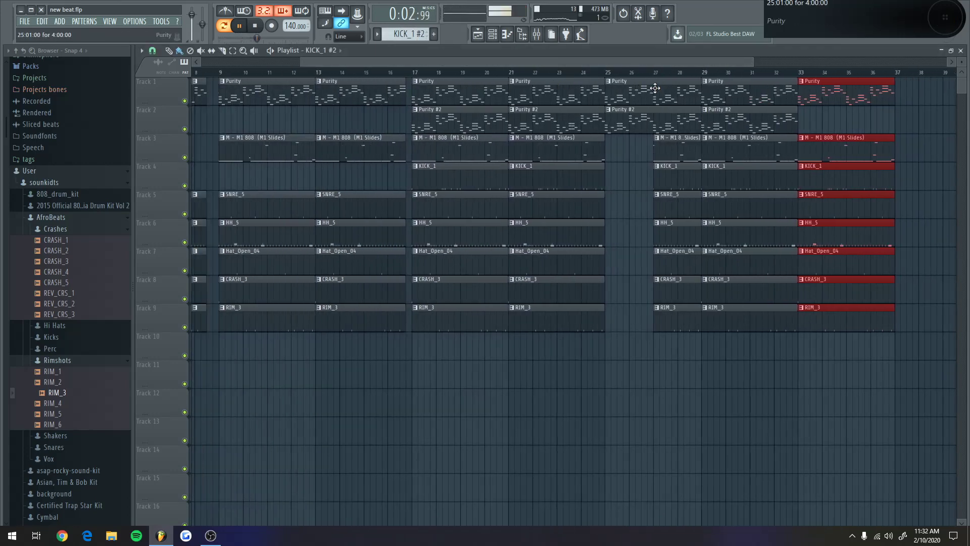
left_click(601, 72)
scroll(601, 72, "up", 2)
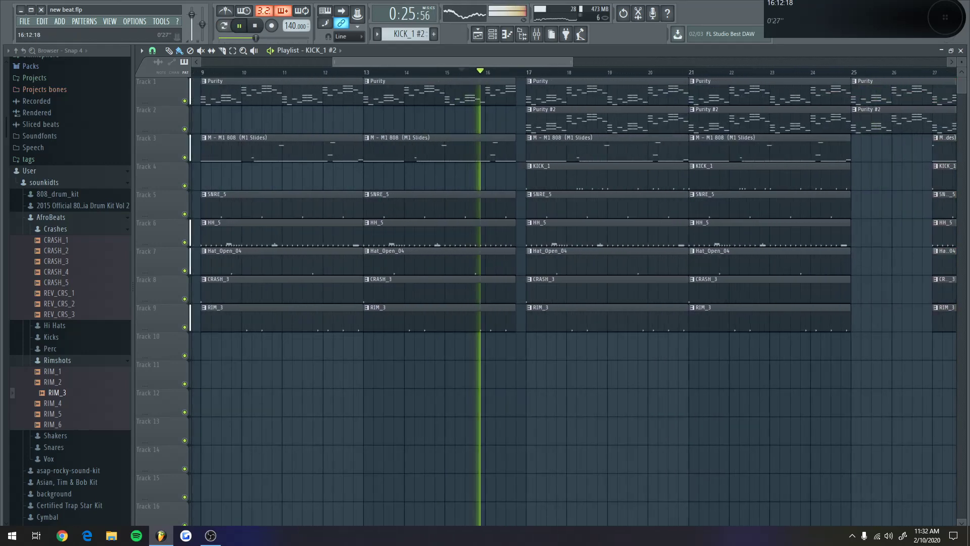
scroll(506, 73, "down", 3)
right_click(510, 173)
left_click(500, 176)
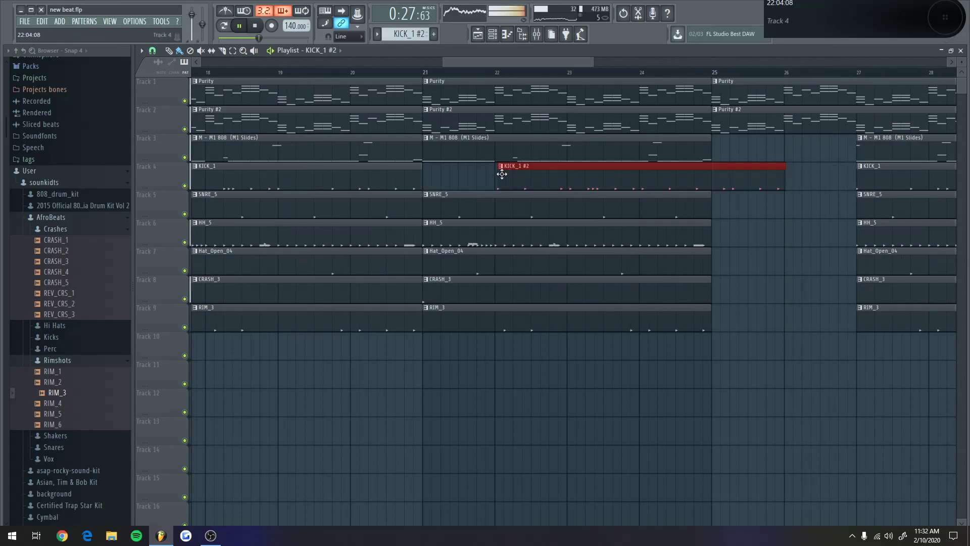
left_click_drag(501, 174, 433, 170)
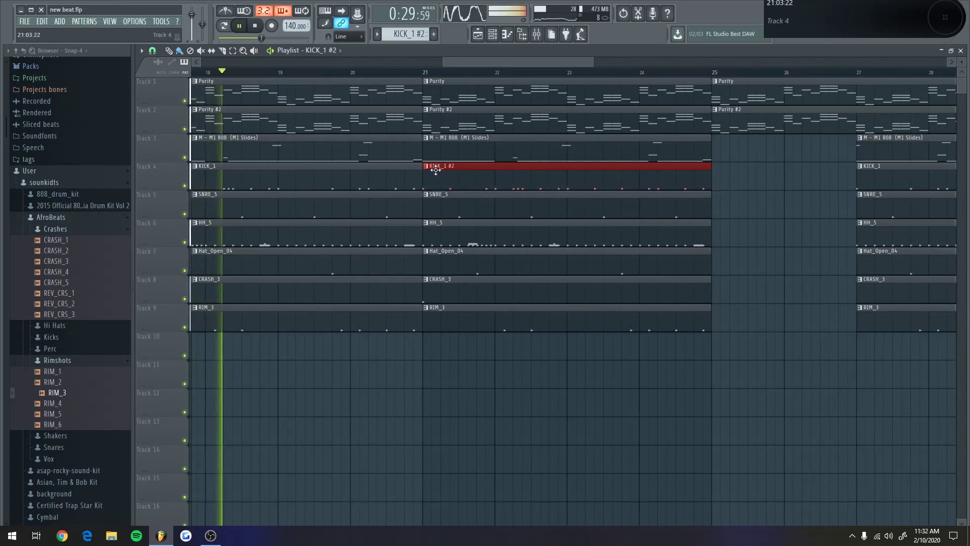
Switch playback to pattern mode and clone the M - M1 808 (M1 Slides) pattern
scroll(465, 67, "down", 2)
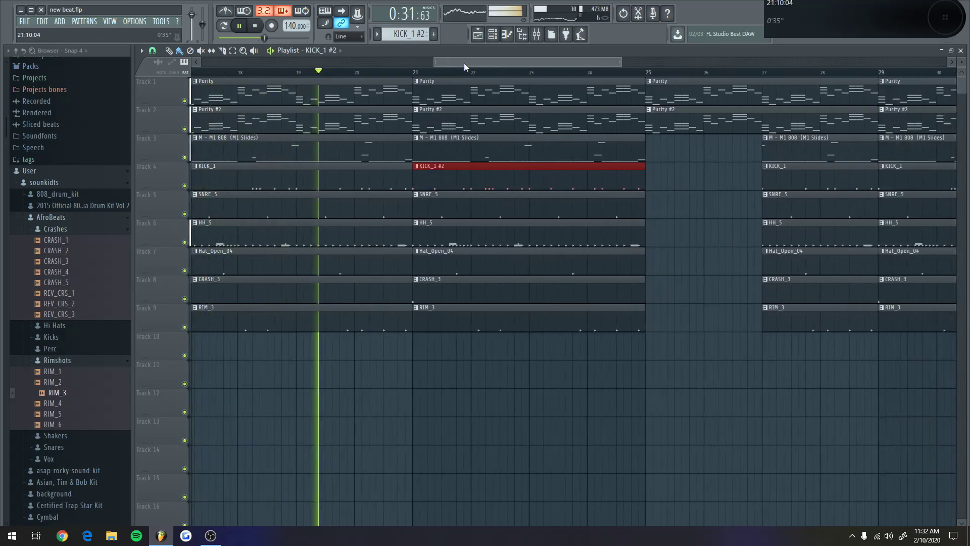
scroll(419, 34, "up", 2)
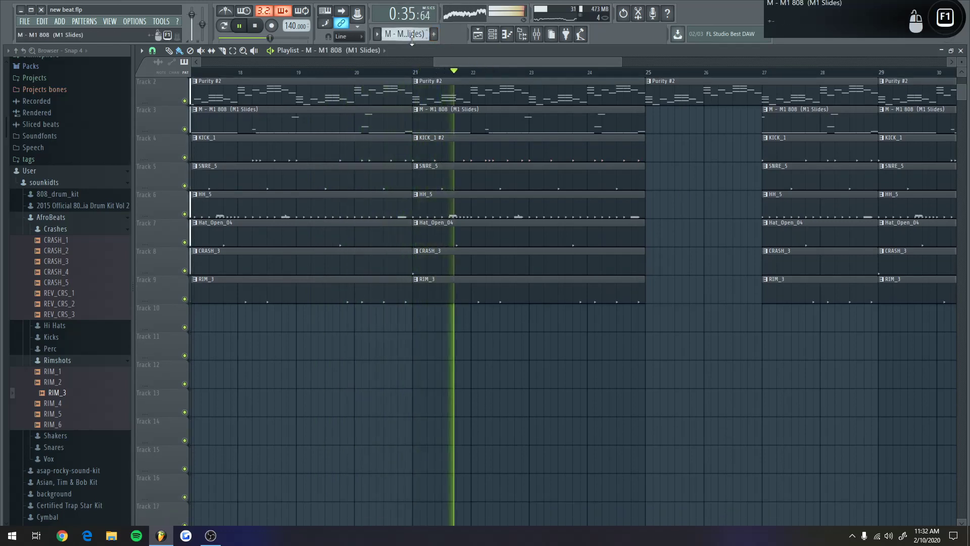
key("l")
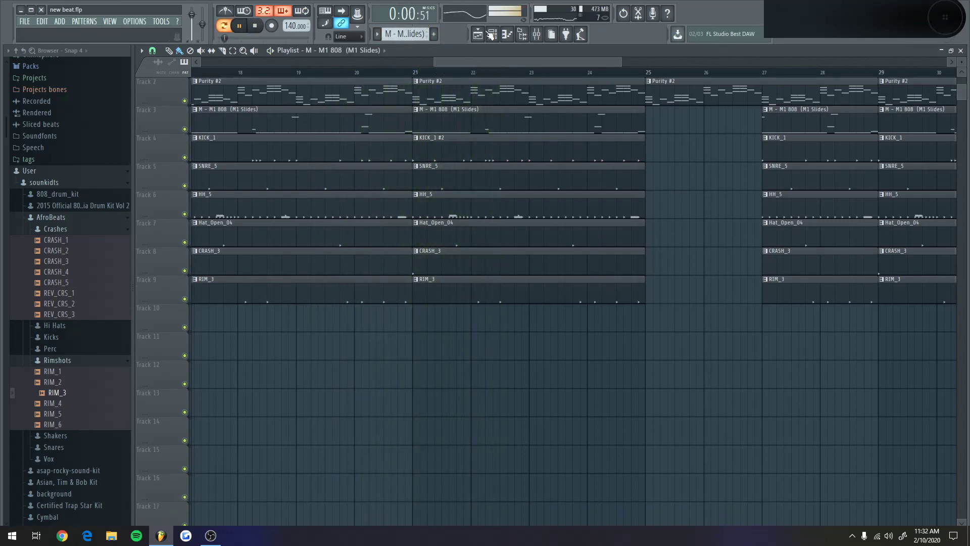
left_click(404, 34)
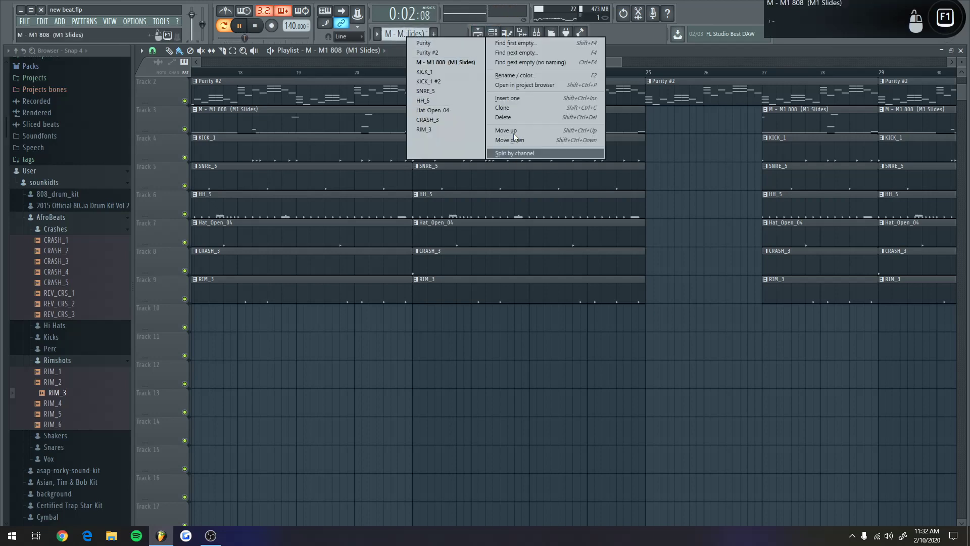
left_click(502, 108)
Replace the M1 808 clip at bar 21 on Track 3 with the M1 808 #2 pattern, aligned to bar 21
scroll(485, 122, "up", 3)
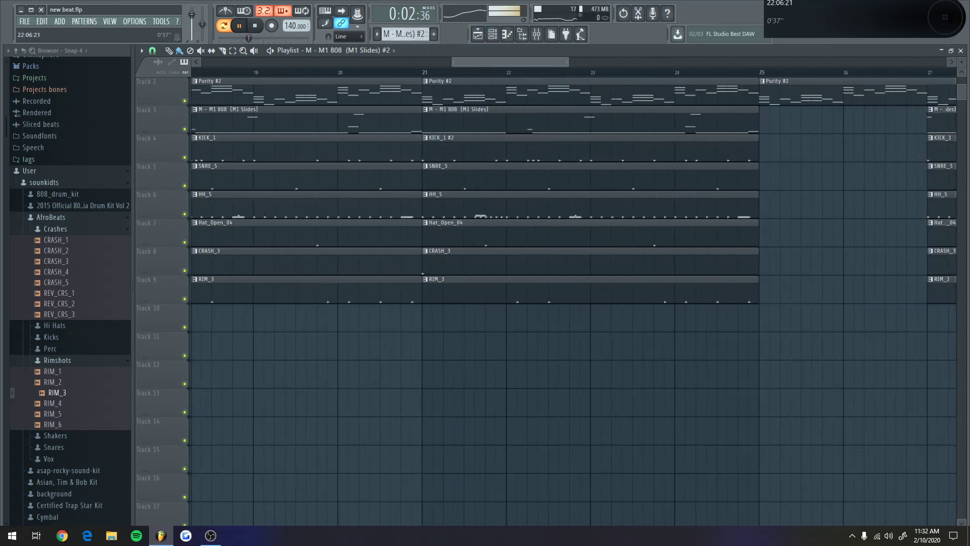
right_click(491, 123)
left_click(484, 114)
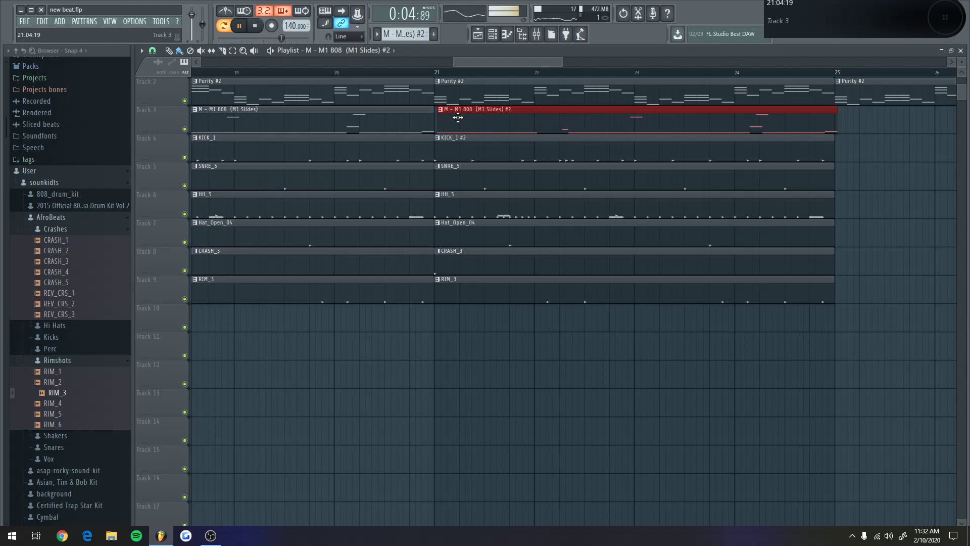
left_click_drag(458, 118, 455, 117)
In the M1 808 #2 piano roll, shorten the first C5 note to three beats and add a six-step A5 note after it
left_click(493, 35)
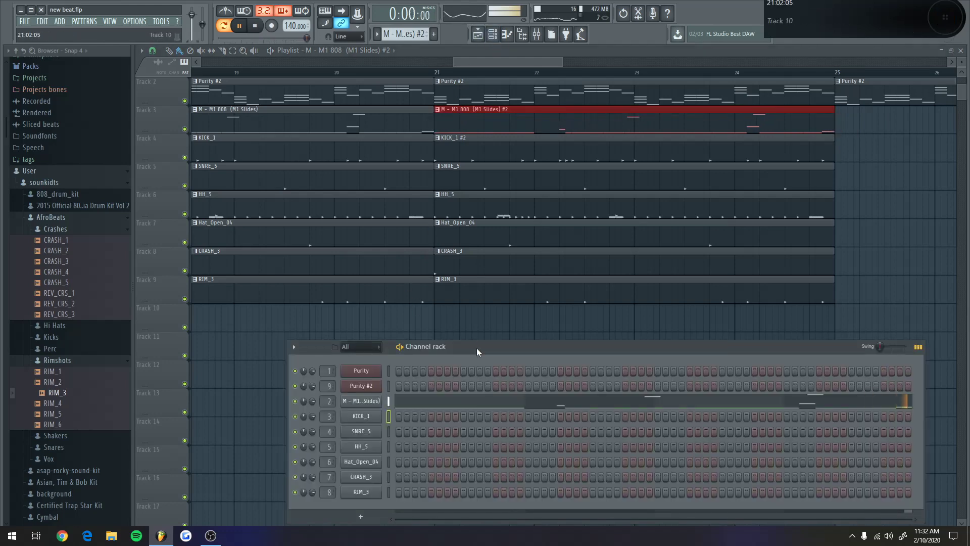
left_click(467, 403)
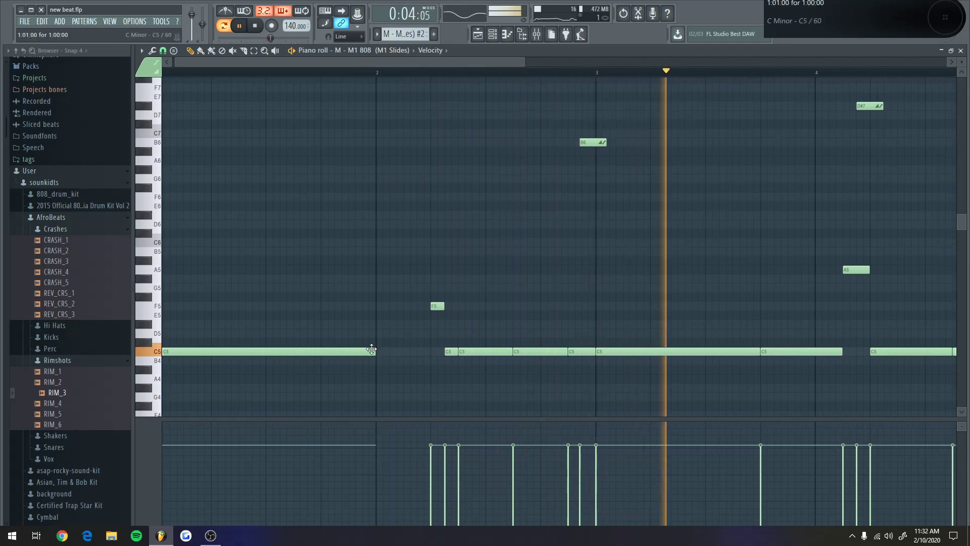
left_click_drag(376, 348, 320, 330)
mouse_move(329, 199)
left_mouse_down()
mouse_move(359, 192)
mouse_move(362, 256)
mouse_move(352, 269)
left_mouse_up()
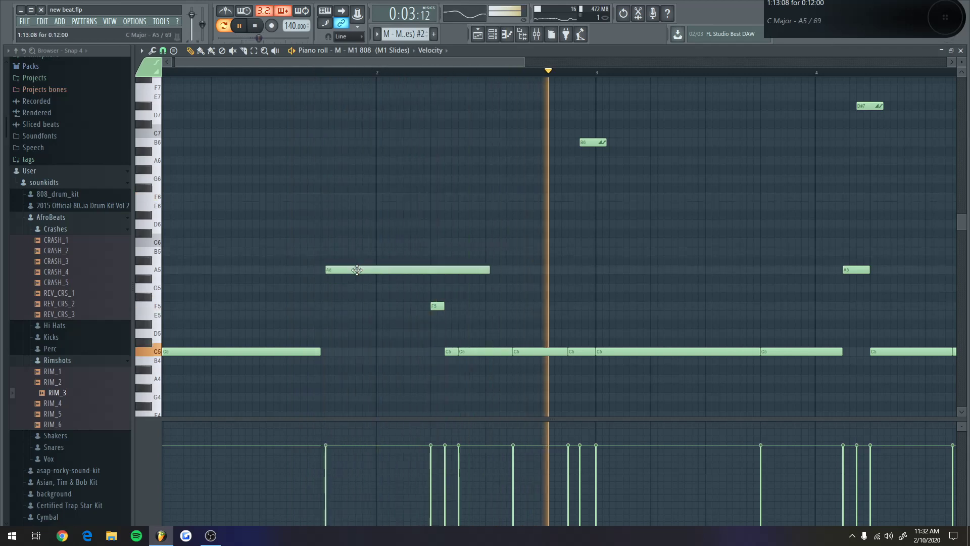
left_click_drag(484, 269, 374, 268)
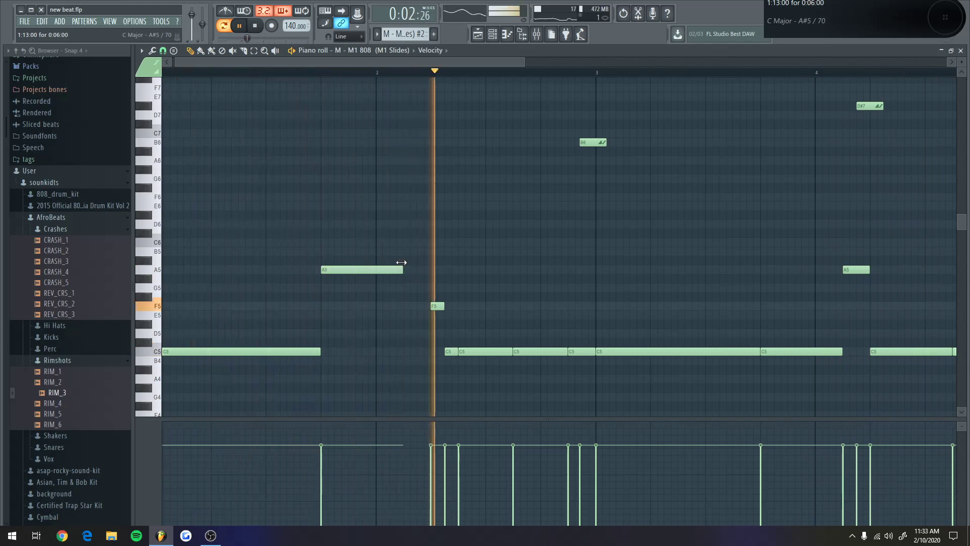
Shorten the C5 note at bar 3 to ten steps, the first C5 in bar 4 to four and the last C5 to three
scroll(437, 102, "up", 3, "ctrl")
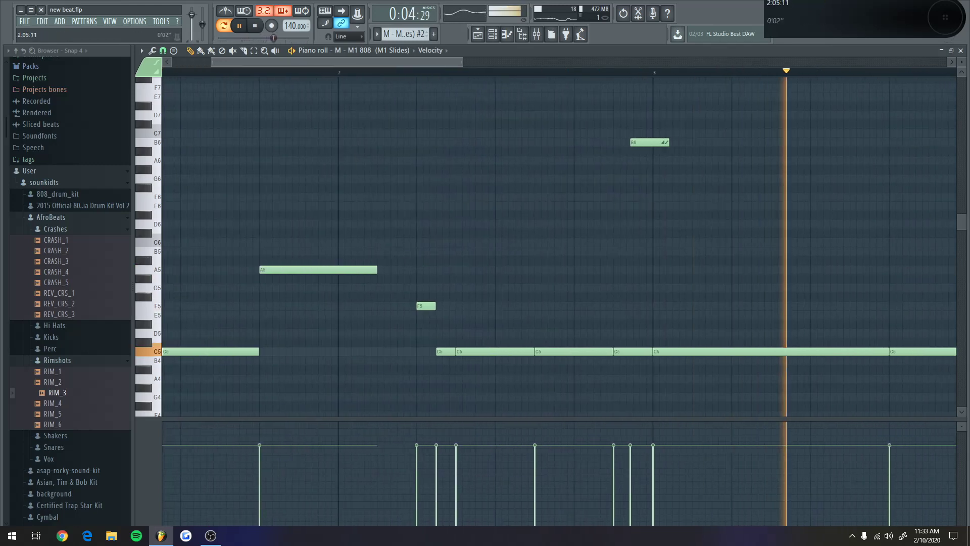
scroll(444, 74, "down", 2, "ctrl")
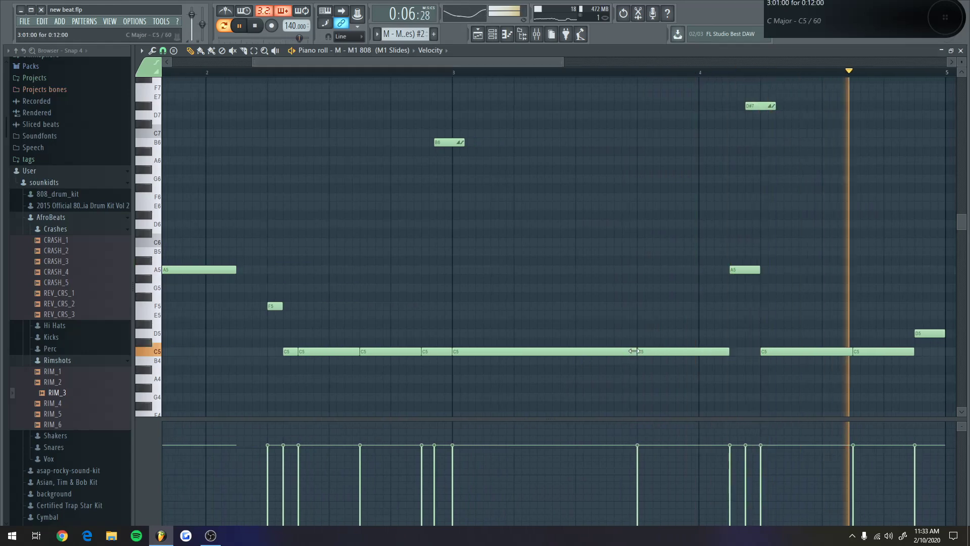
left_click_drag(634, 350, 606, 340)
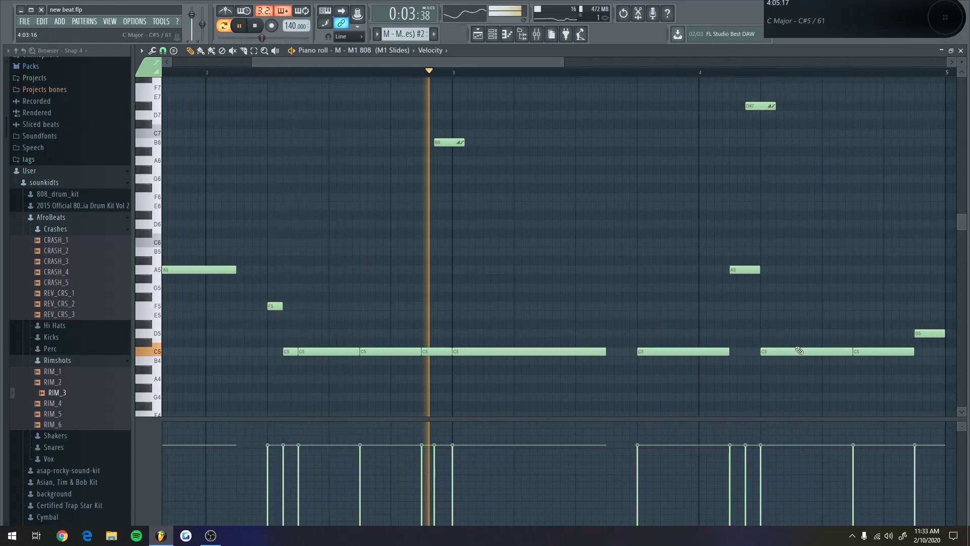
left_click_drag(853, 351, 819, 342)
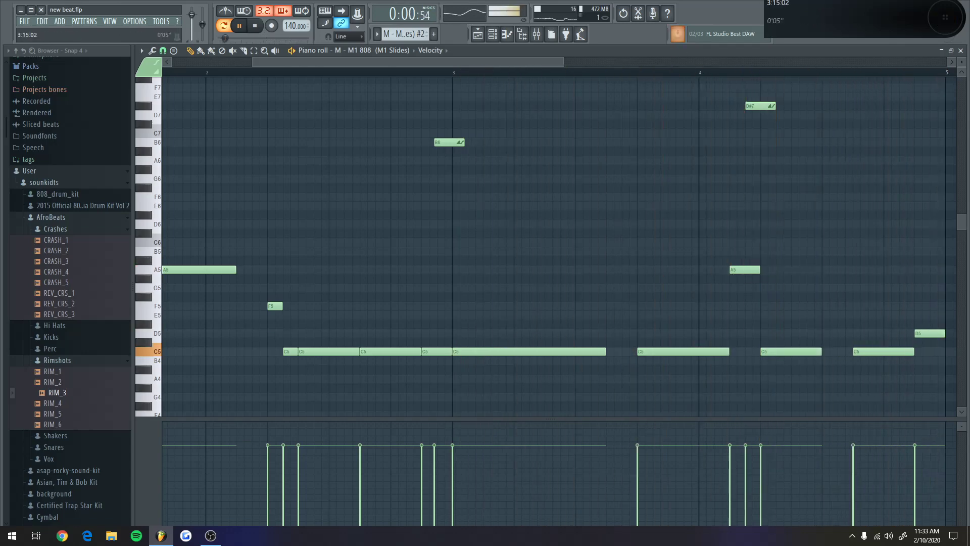
scroll(556, 248, "down", 1)
left_click_drag(763, 353, 743, 342)
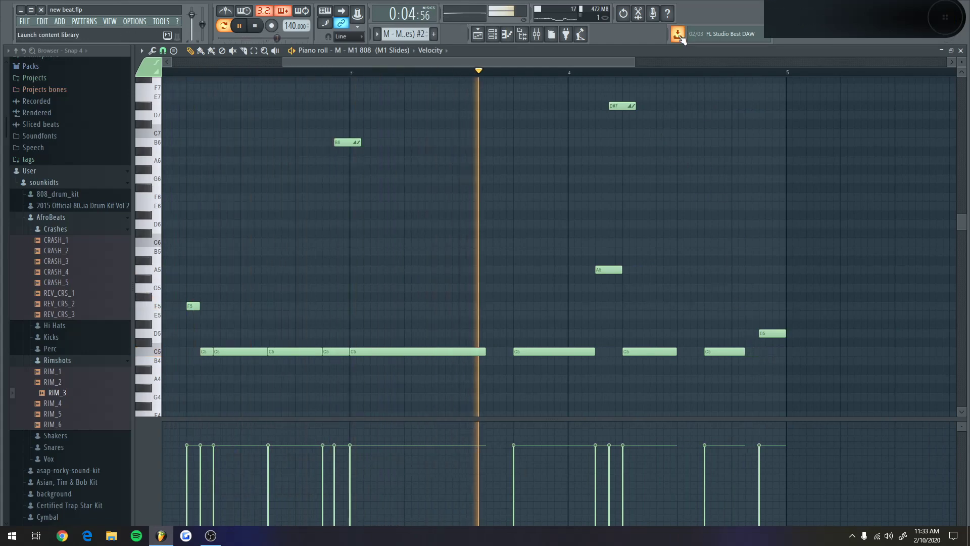
Shorten the C5 note at 2:07 in bar 2 to two steps and add a two-step E6 note right after it
scroll(714, 195, "up", 2)
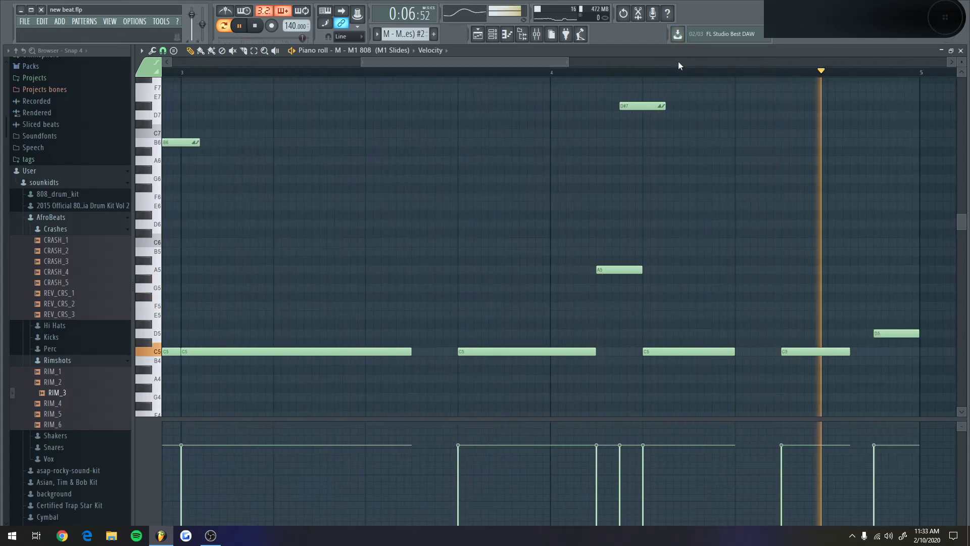
scroll(678, 62, "down", 1)
scroll(676, 68, "up", 1)
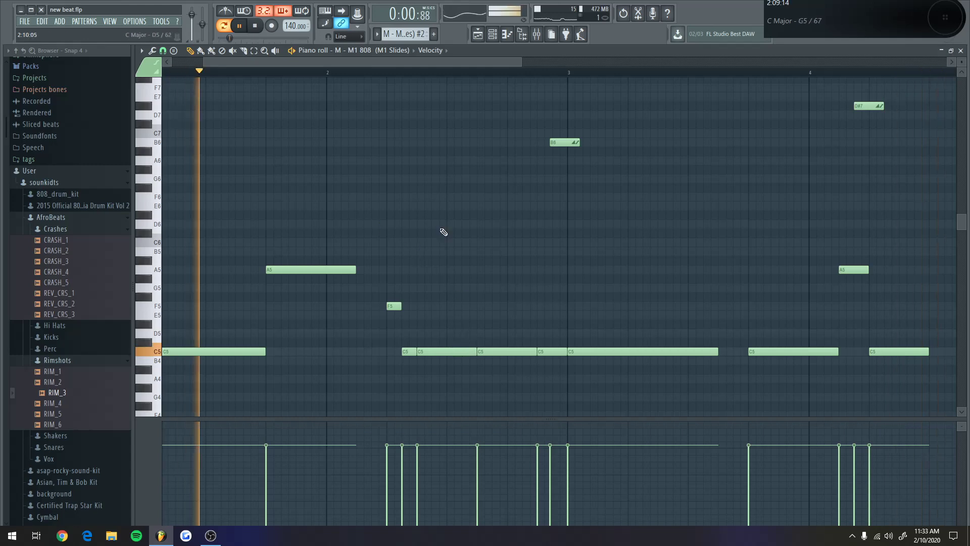
left_click(447, 143)
right_click(455, 143)
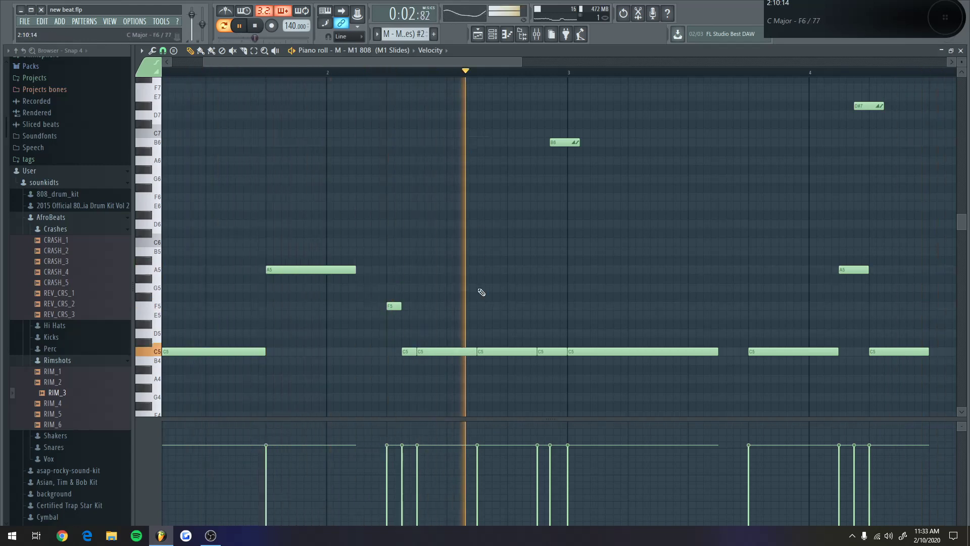
left_click_drag(476, 351, 446, 349)
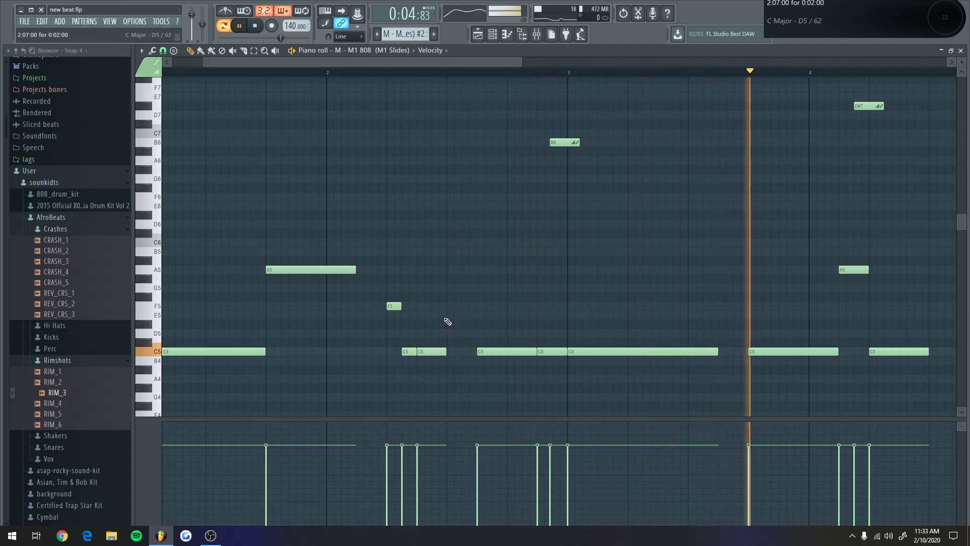
left_click(451, 207)
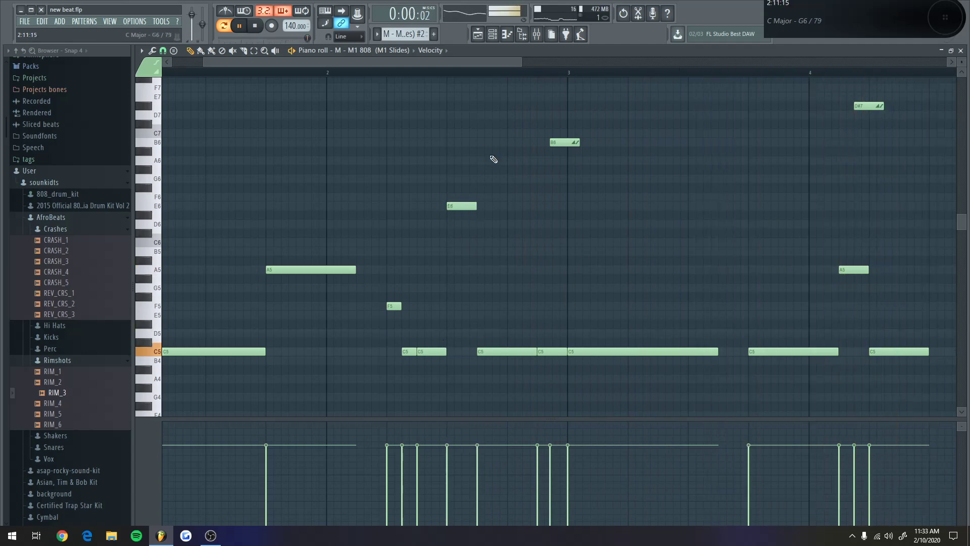
scroll(479, 114, "up", 2)
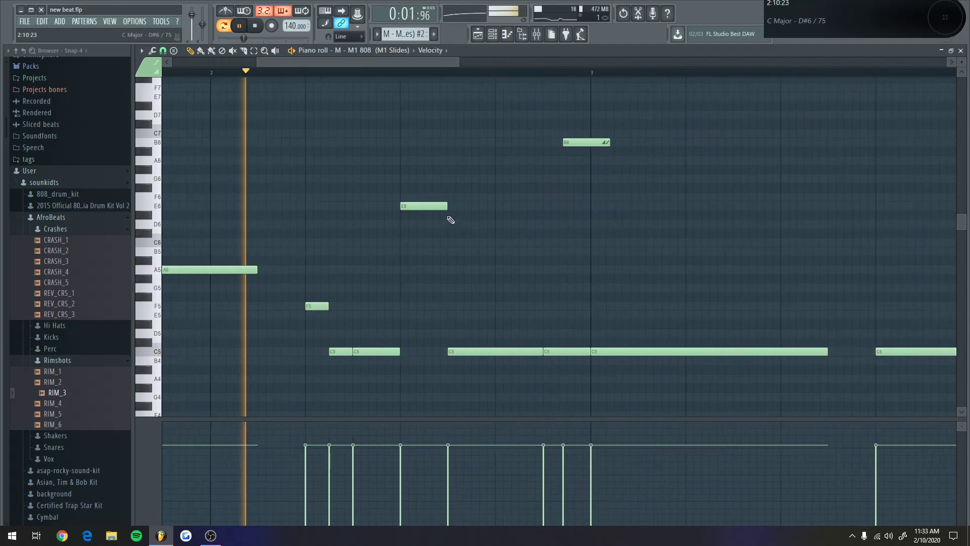
Add a two-step D#7 slide note above the E6 note in bar 2 and a D#6 slide note at the start of bar 4
left_click(432, 106)
double_click(453, 105)
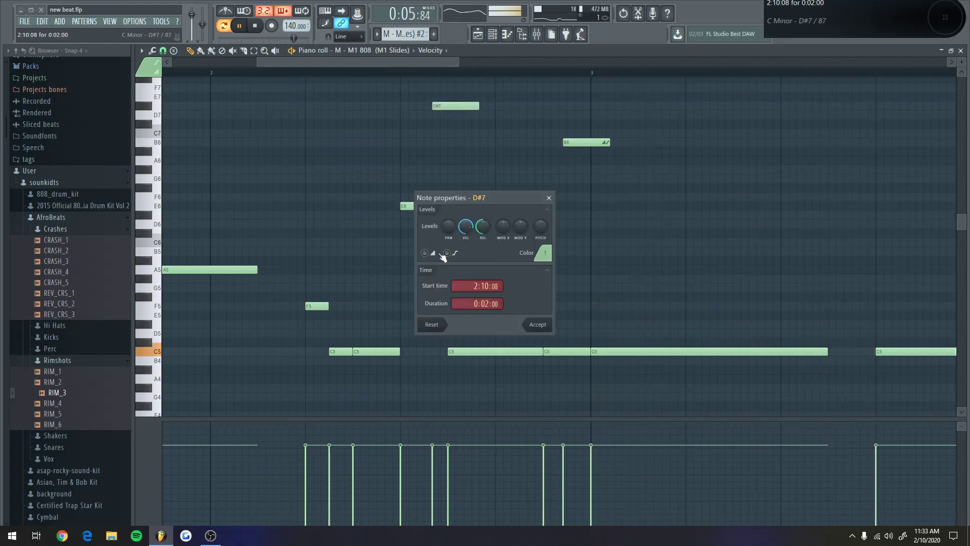
left_click(535, 325)
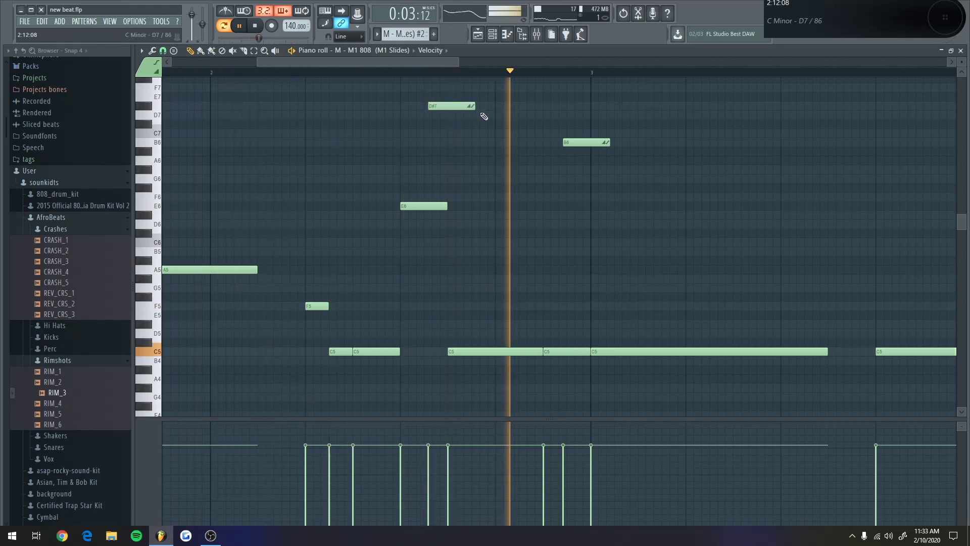
scroll(470, 84, "down", 2)
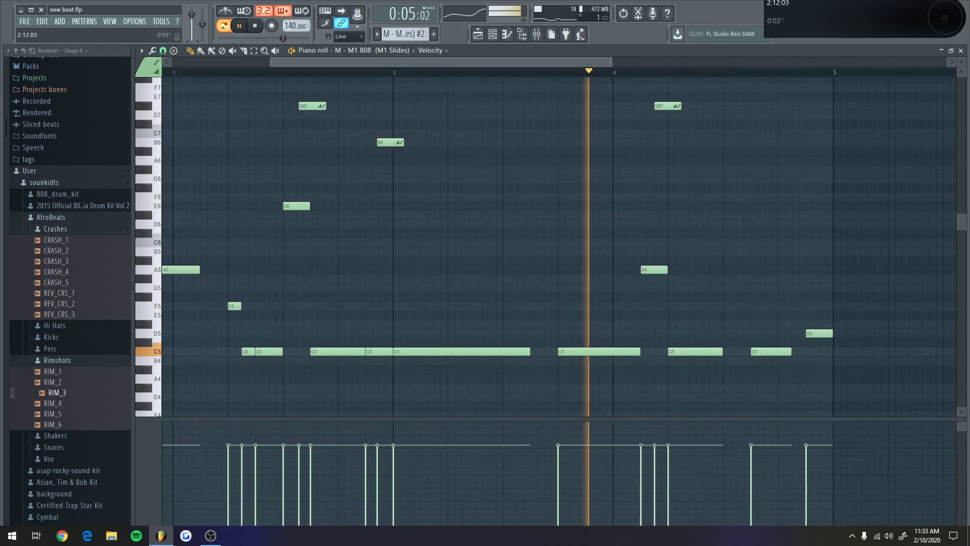
scroll(574, 195, "up", 2)
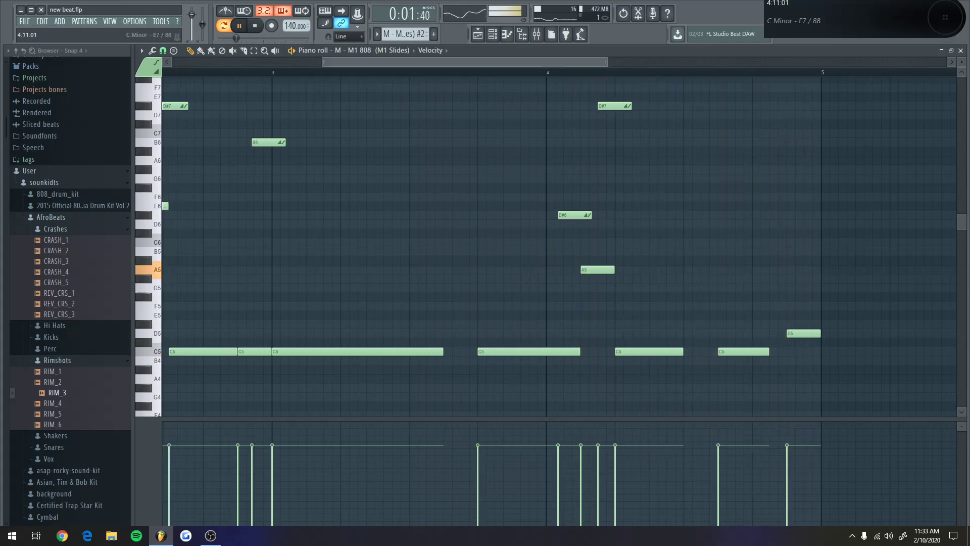
Play the song arrangement in the playlist from just before bar 21 to check the M1 808 #2 pattern with the other tracks
left_click(492, 35)
left_click(477, 34)
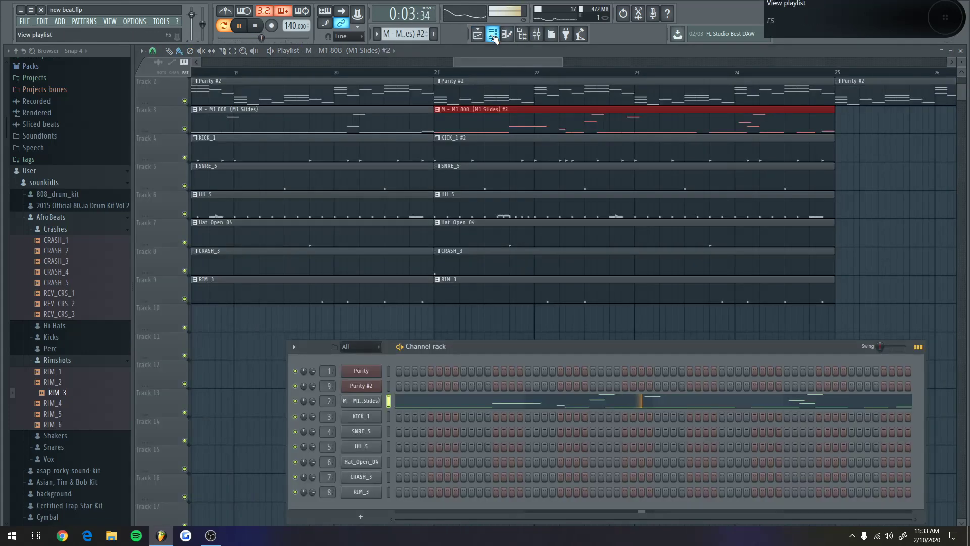
left_click(478, 34)
left_click(393, 74)
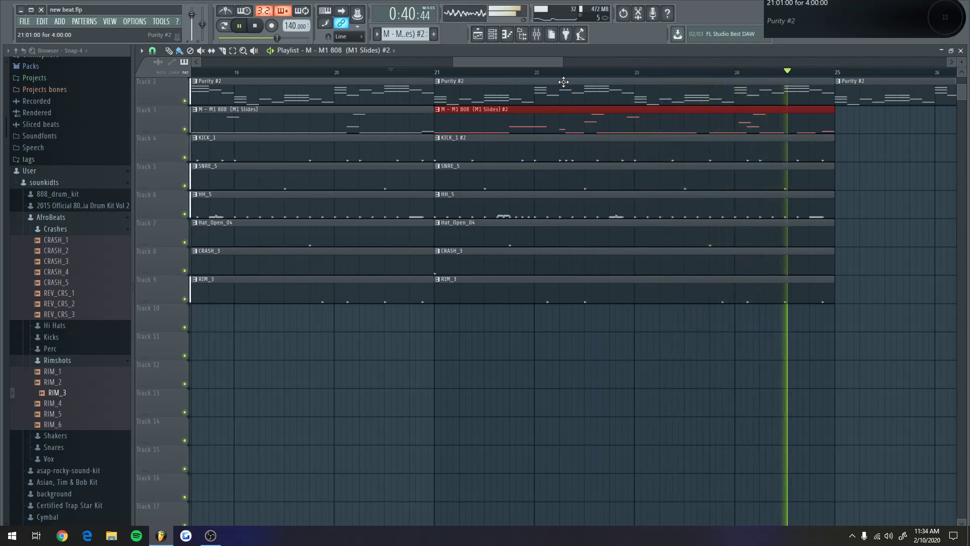
left_click(437, 71)
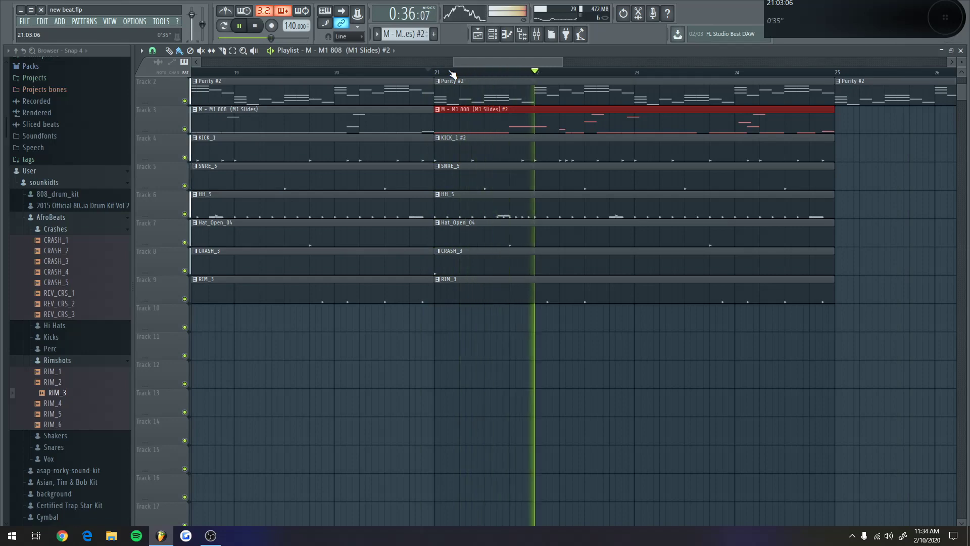
left_click(478, 34)
left_click(477, 34)
scroll(555, 303, "down", 3)
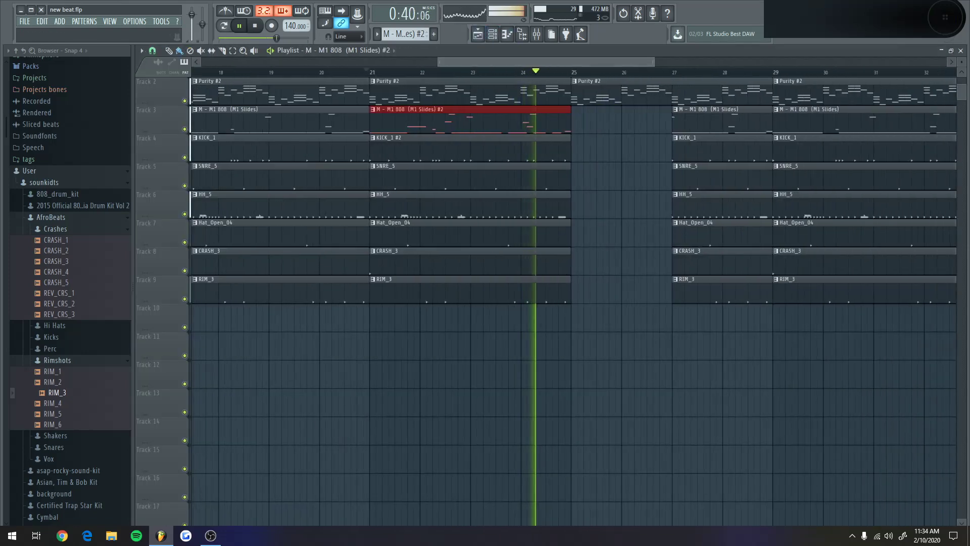
scroll(583, 126, "up", 1)
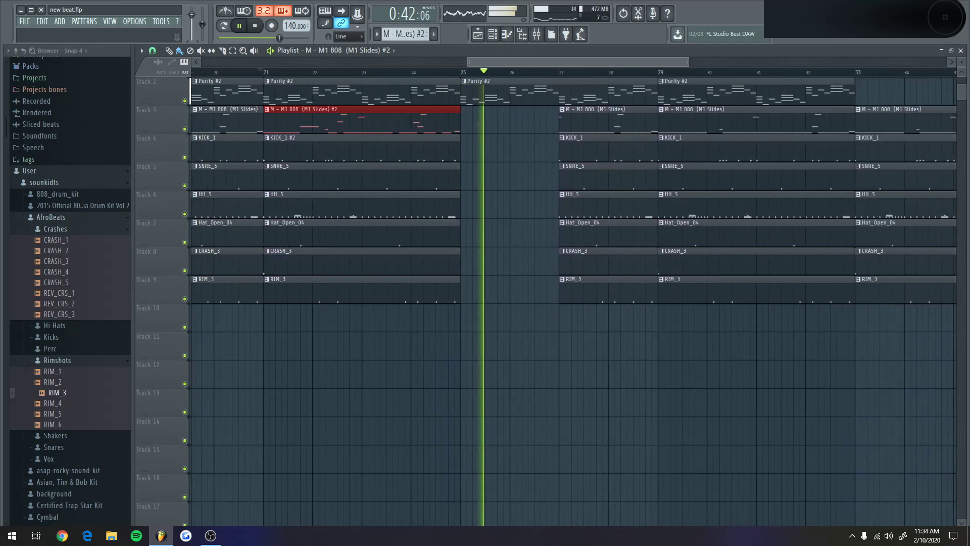
Delete the M1 808 clip at bar 27 on Track 3 and place an M1 808 #2 clip at bar 25
right_click(584, 126)
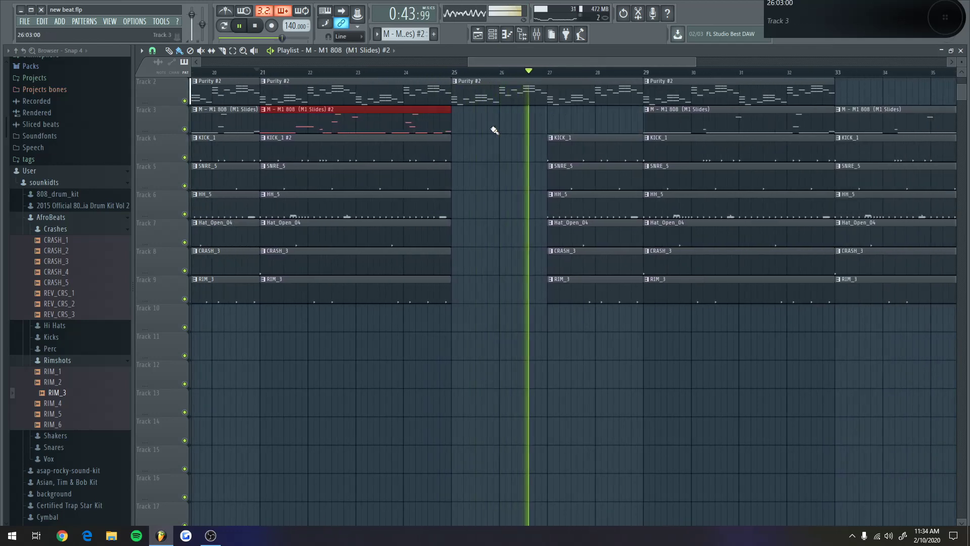
left_click(554, 316)
left_click_drag(553, 291, 464, 127)
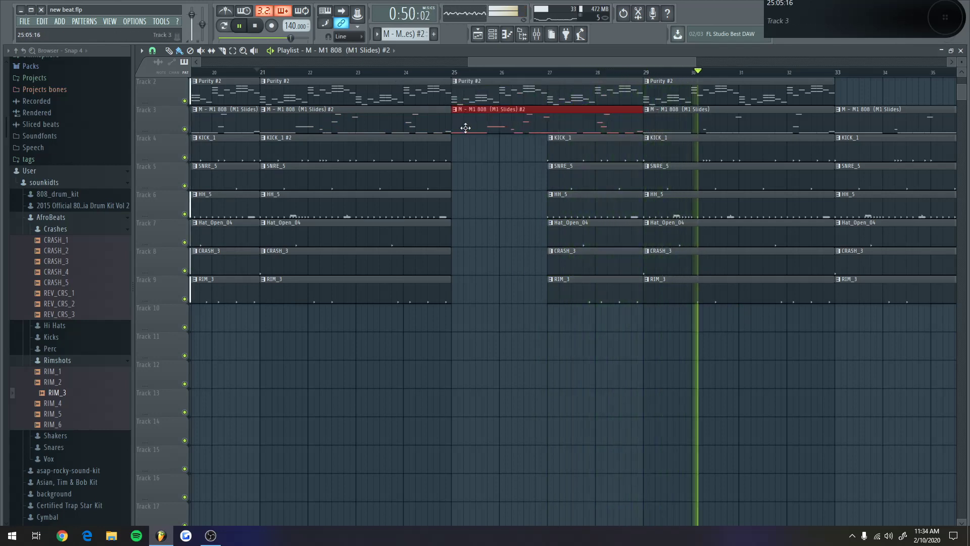
Trim the start of the new M1 808 #2 clip on Track 3 so that it begins at bar 26 and lasts three bars
left_click(335, 72)
scroll(349, 76, "up", 3)
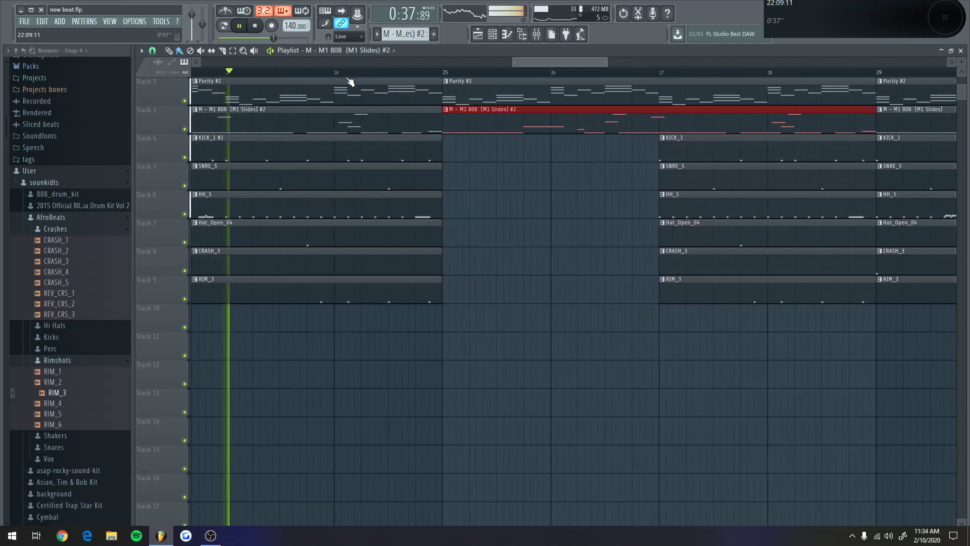
scroll(349, 82, "up", 1)
left_click_drag(529, 190, 493, 117)
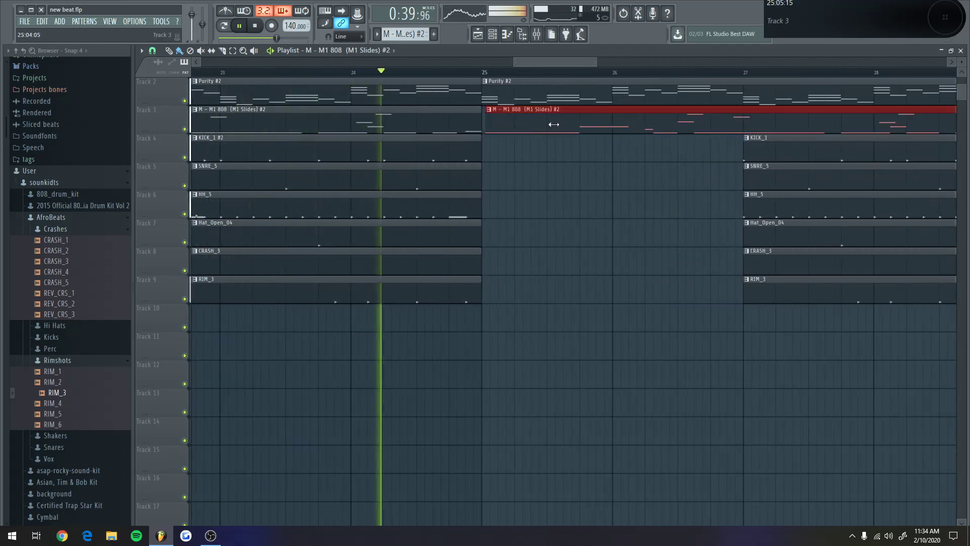
left_click_drag(554, 124, 616, 119)
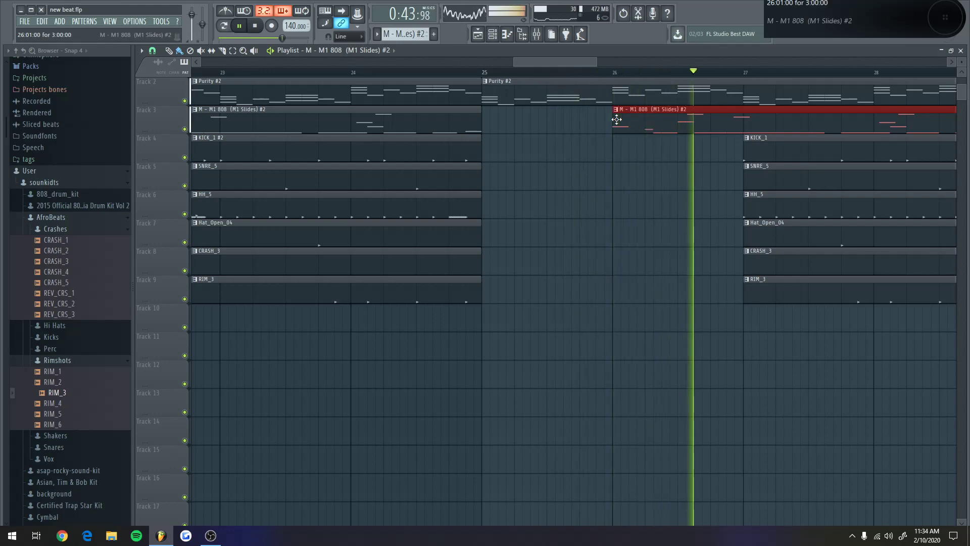
left_click(614, 212)
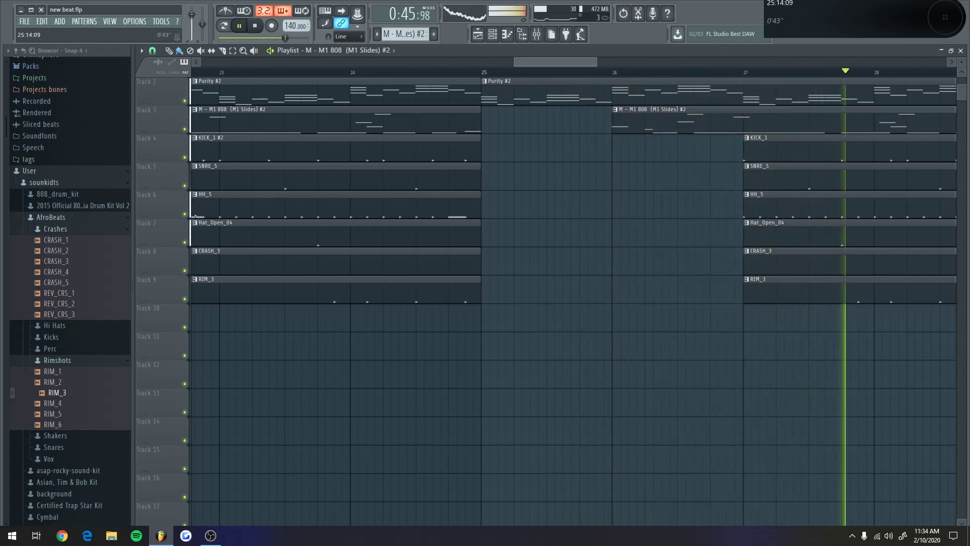
Replace the M1 808 and KICK_1 clips at bar 29 with M1 808 #2 on Track 3 and KICK_1 #2 on Track 4
scroll(604, 133, "down", 3)
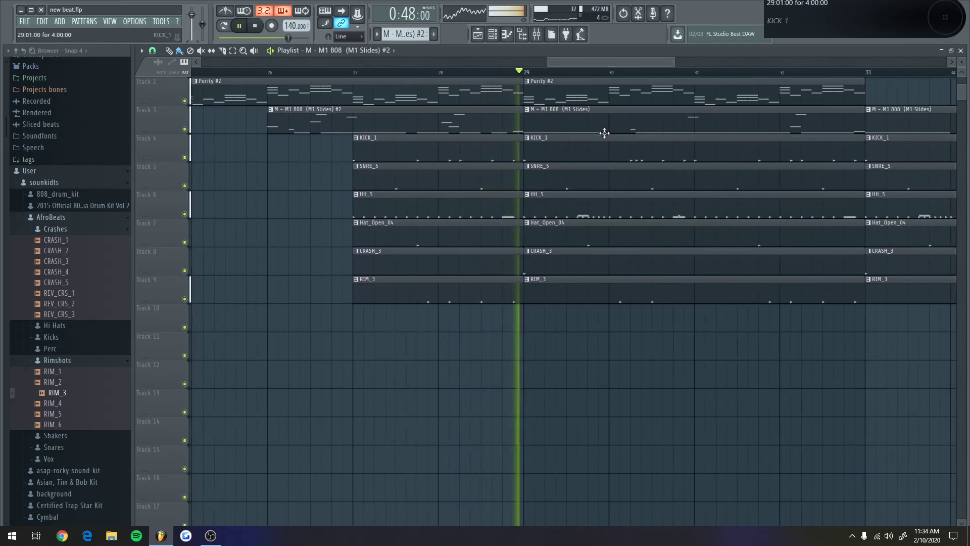
left_click(608, 147)
key("Delete")
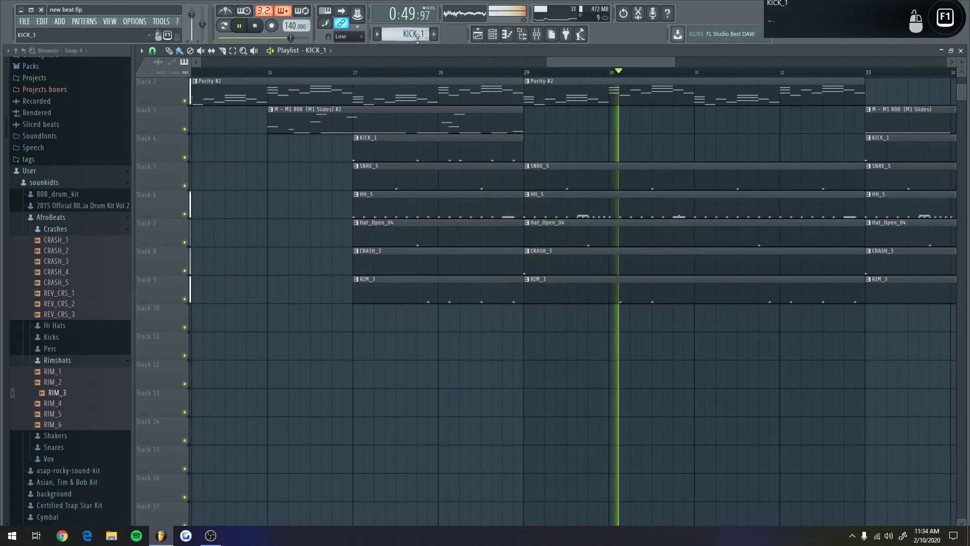
left_click(434, 33)
left_click_drag(535, 318, 550, 145)
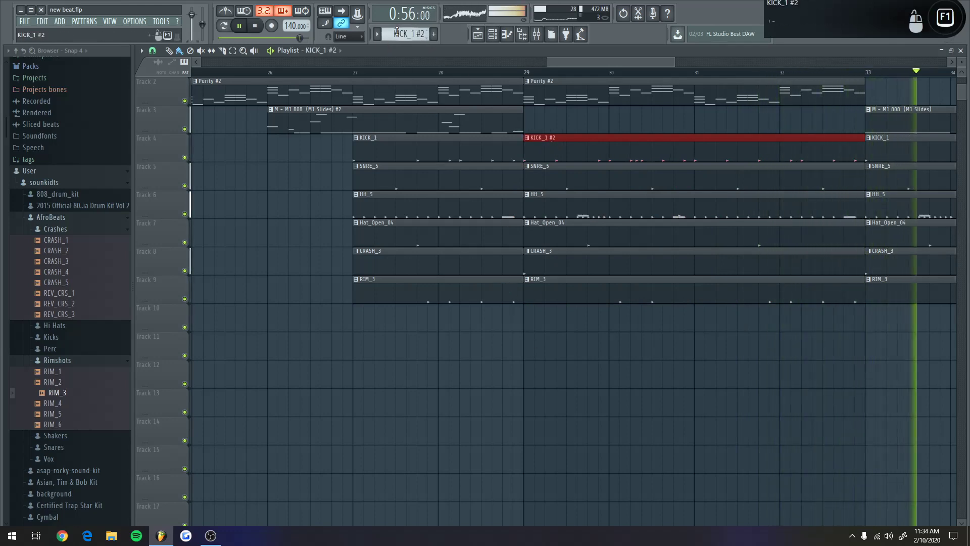
scroll(397, 31, "up", 1)
left_click_drag(558, 338, 560, 105)
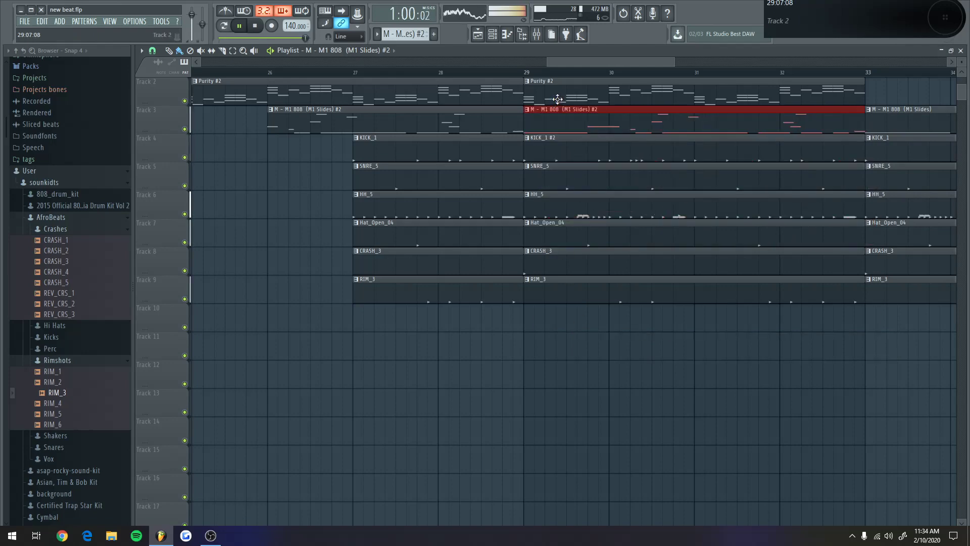
Play the arrangement from about bar 22 to check the changed 808 and kick sections
scroll(575, 68, "down", 5)
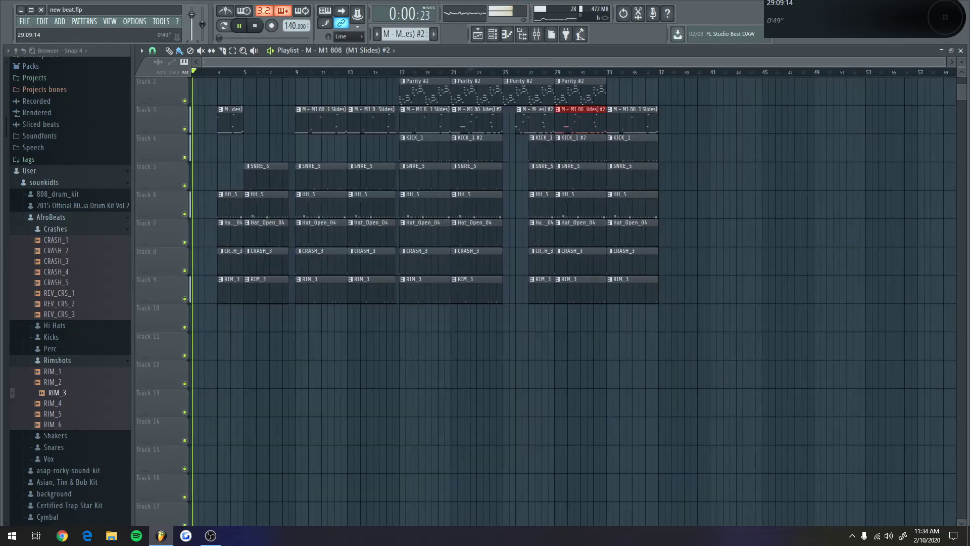
left_click(541, 75)
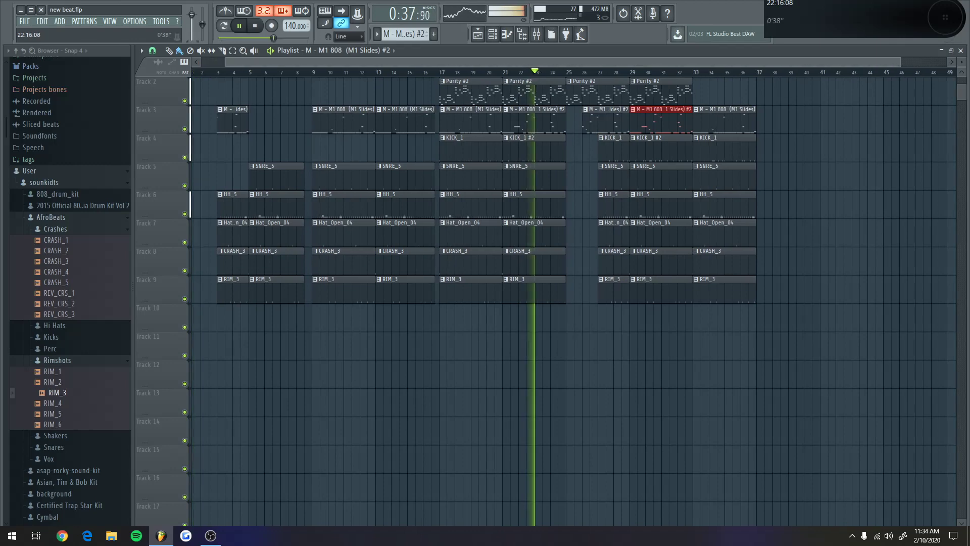
scroll(540, 75, "up", 4)
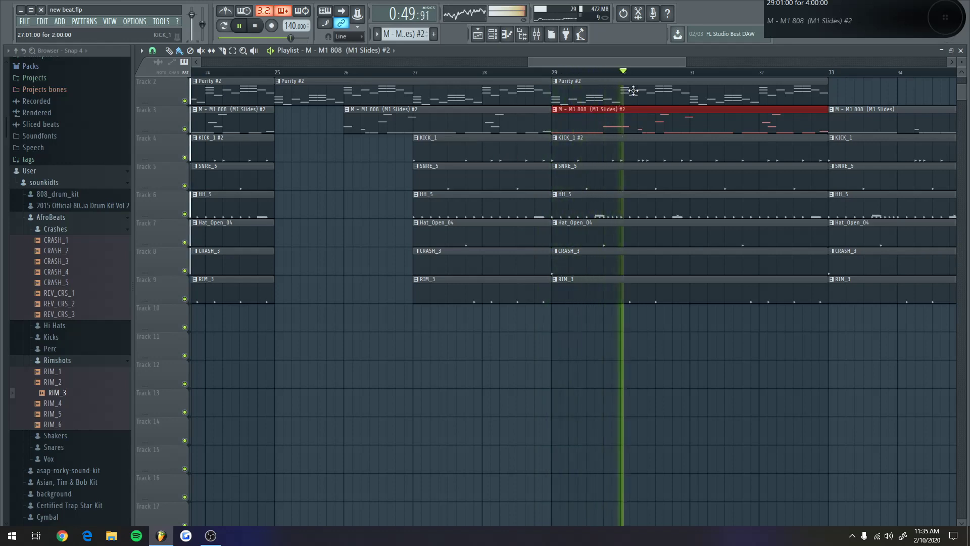
Replace the M1 808 and KICK_1 clips at bar 33 with duplicates of the M1 808 #2 and KICK_1 #2 clips from bar 29
scroll(653, 66, "down", 1)
scroll(556, 136, "down", 1)
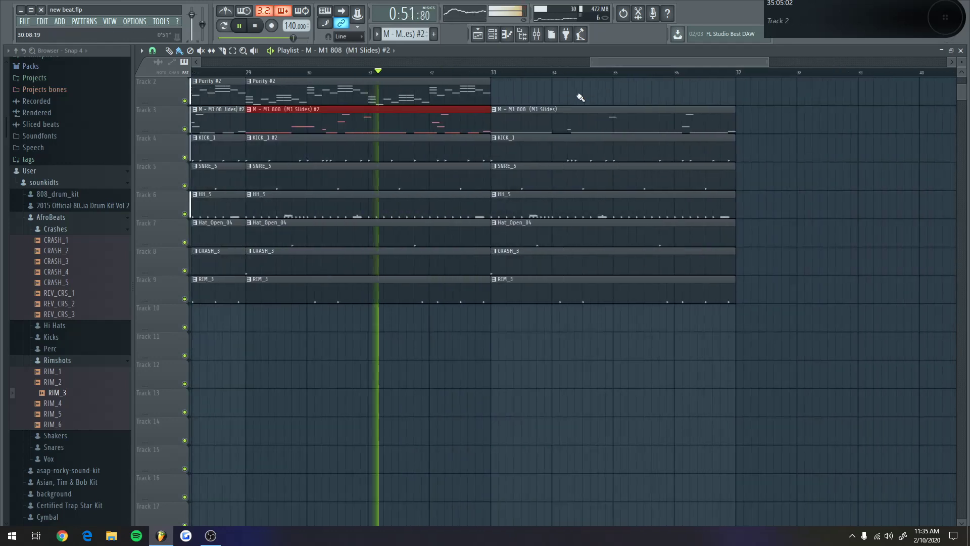
right_click(556, 130)
right_click(548, 146)
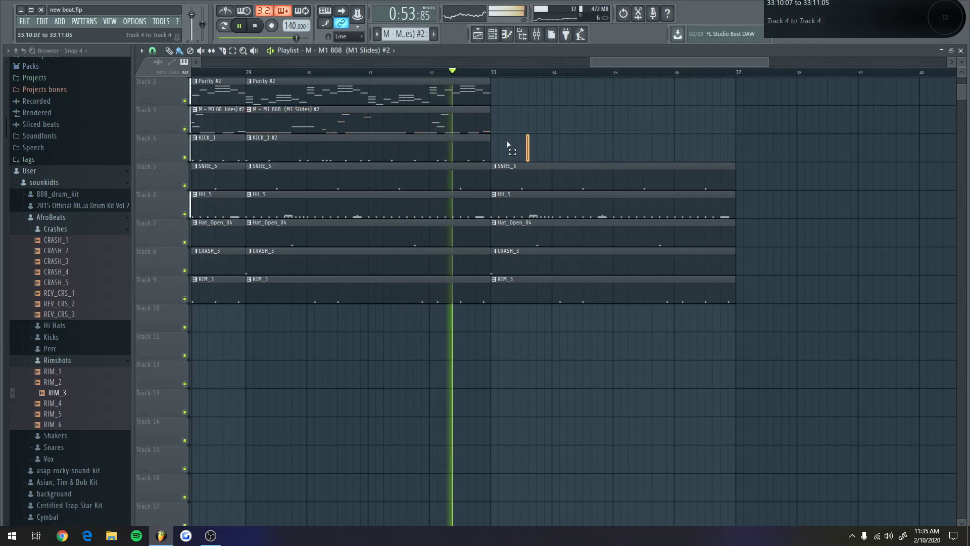
left_click_drag(529, 160, 418, 104)
key("ctrl+b")
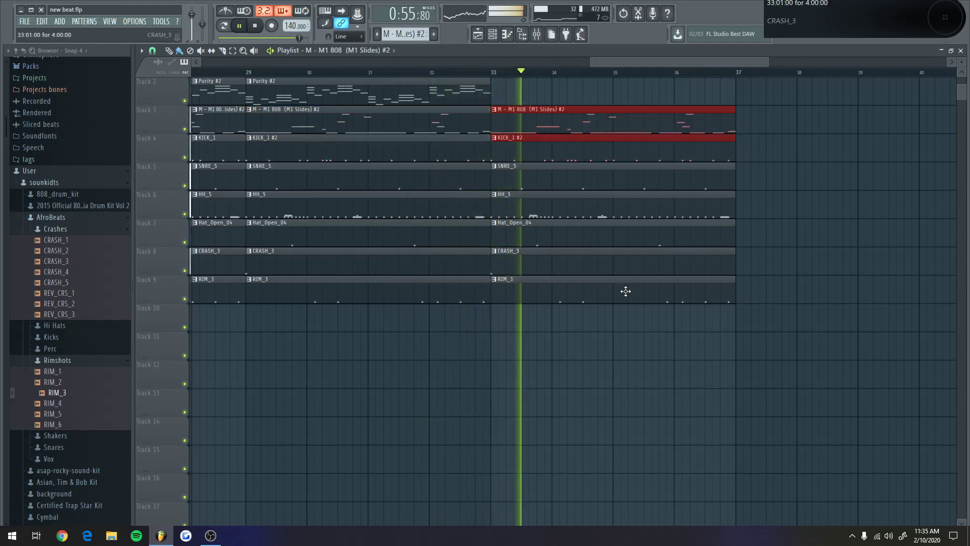
left_click(623, 313)
Duplicate all clips of the bar 33 section to bar 37 and delete the HH_5 copy on Track 6
scroll(618, 222, "up", 1)
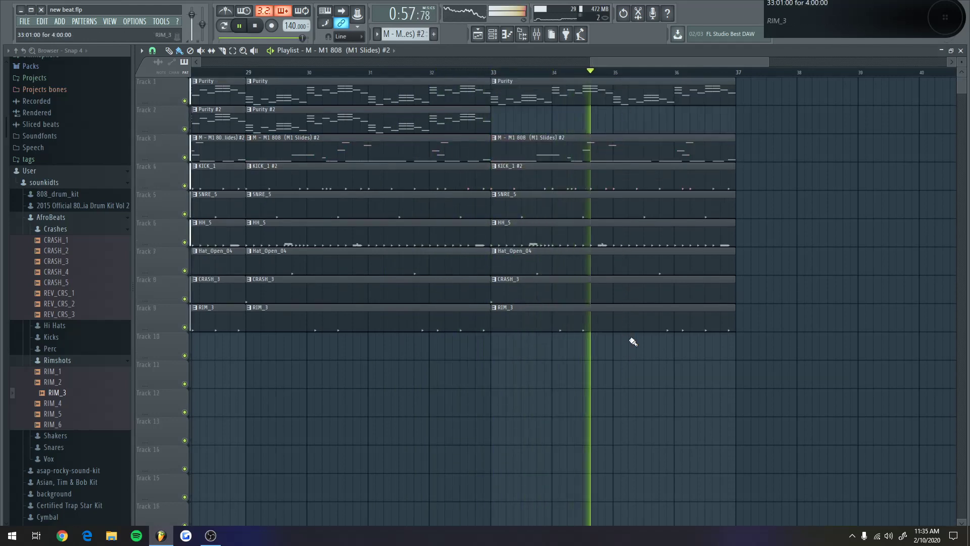
left_click_drag(629, 340, 618, 65)
key("ctrl+b")
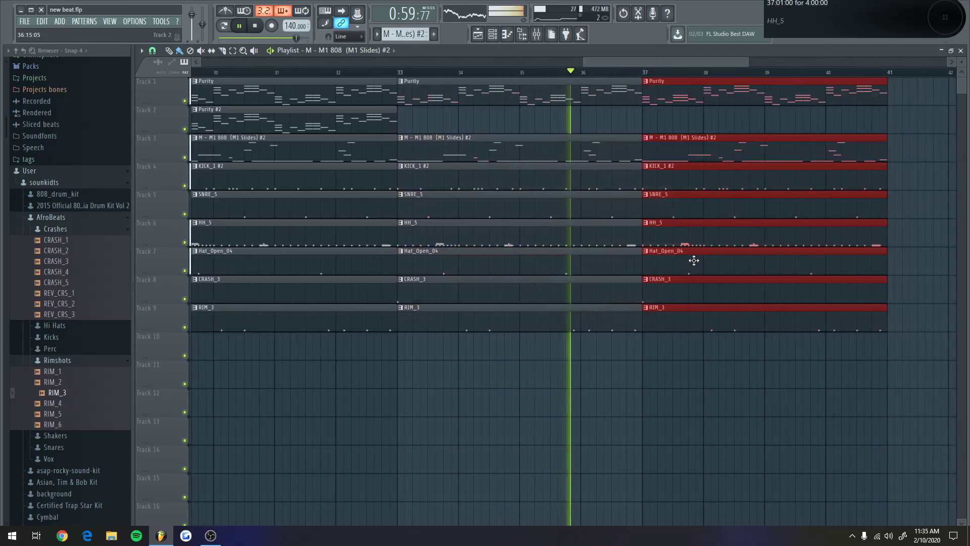
right_click(678, 237)
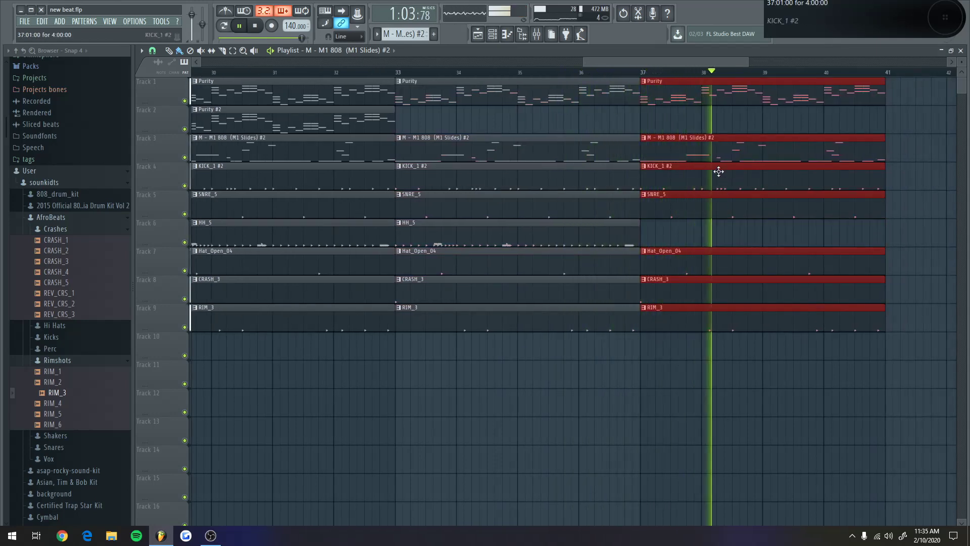
Duplicate the bar 37 section to bar 41 and delete the KICK_1 #2 and SNRE_5 copies there
key("ctrl+b")
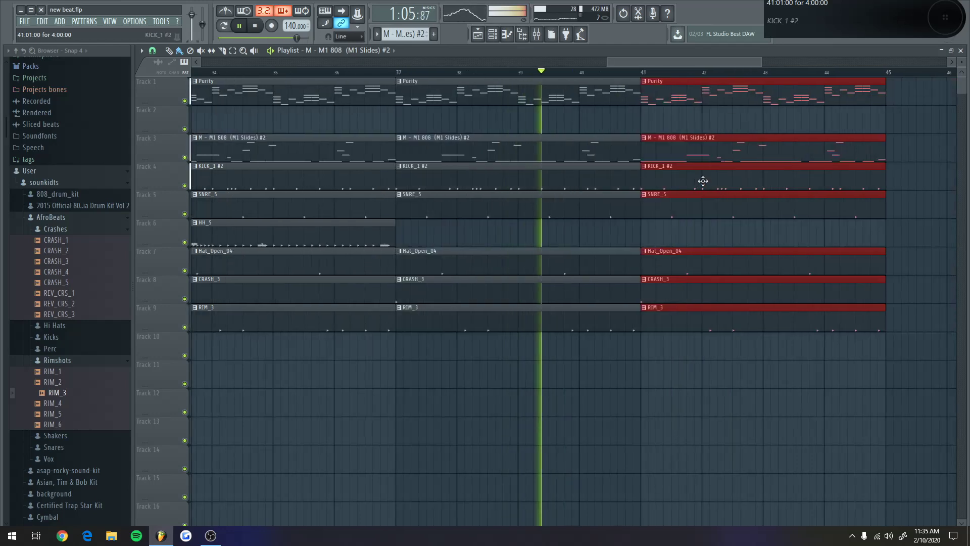
right_click(703, 181)
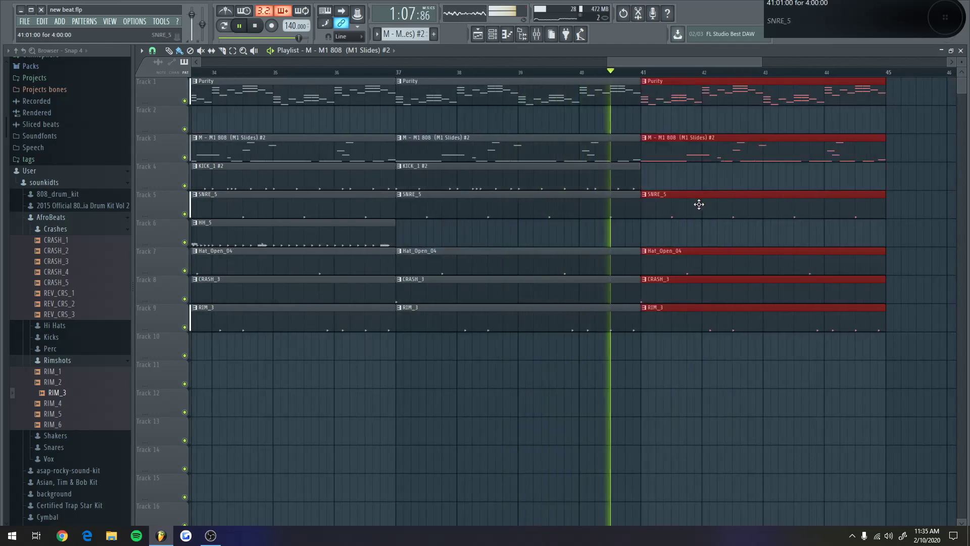
right_click(699, 203)
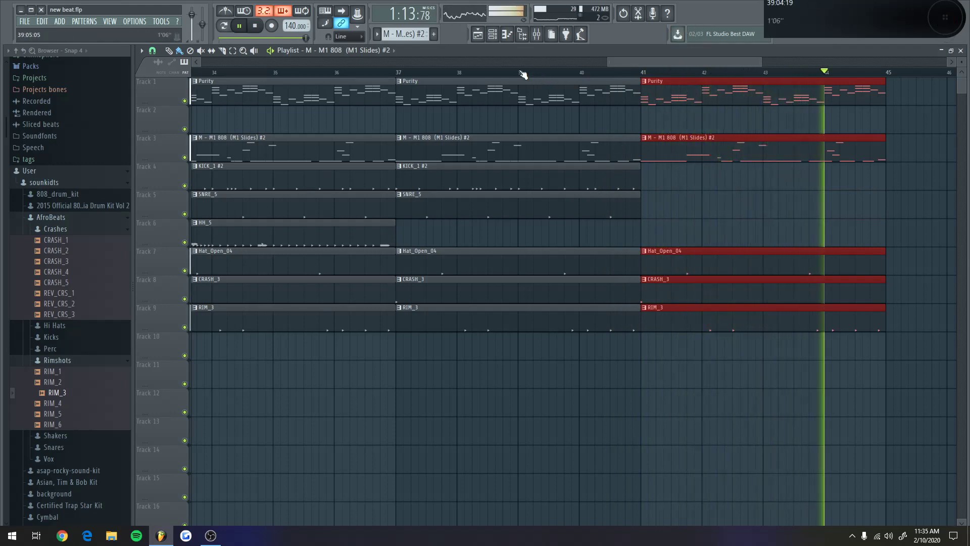
Play from about bar 39 and put an SNRE_5 clip back on Track 5, starting at 42:03 and ending at bar 45
left_click(505, 73)
left_click_drag(654, 233, 712, 200)
key("ctrl+b")
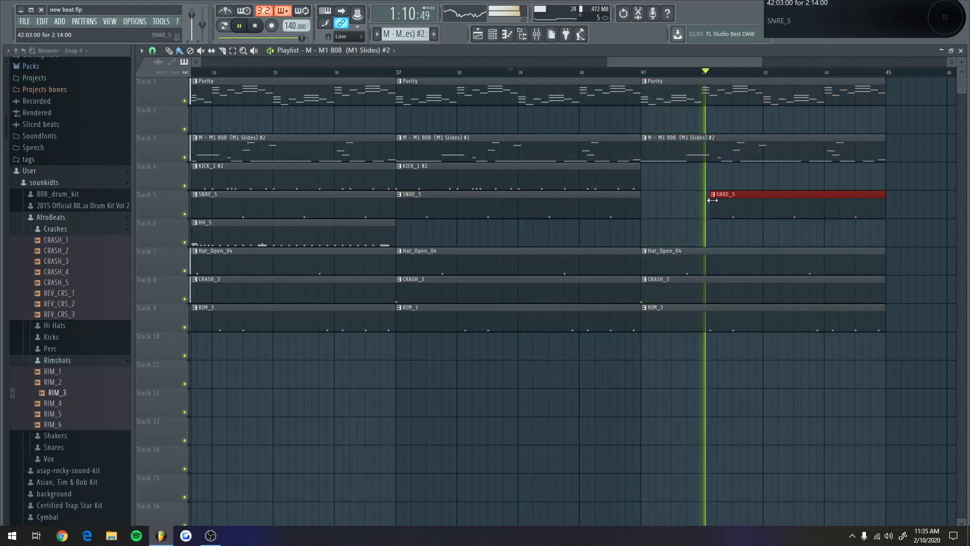
Duplicate the Purity and M1 808 #2 clips from bar 41 to bar 45
scroll(774, 162, "down", 3)
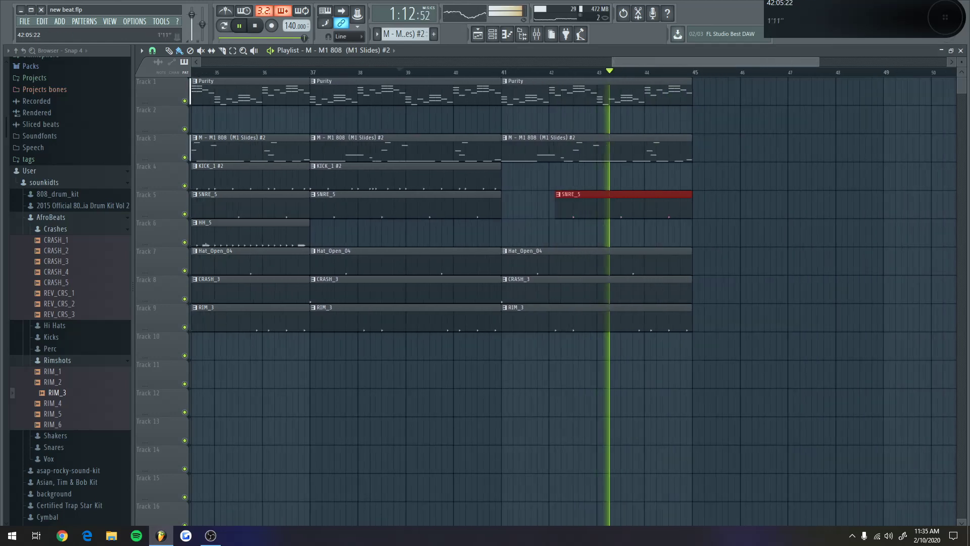
left_click(813, 202)
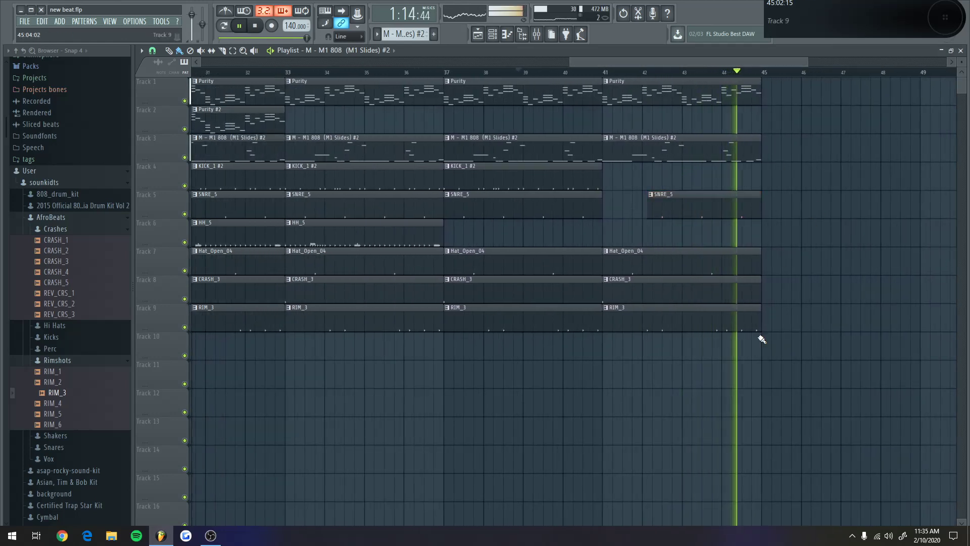
left_click_drag(736, 357, 761, 350)
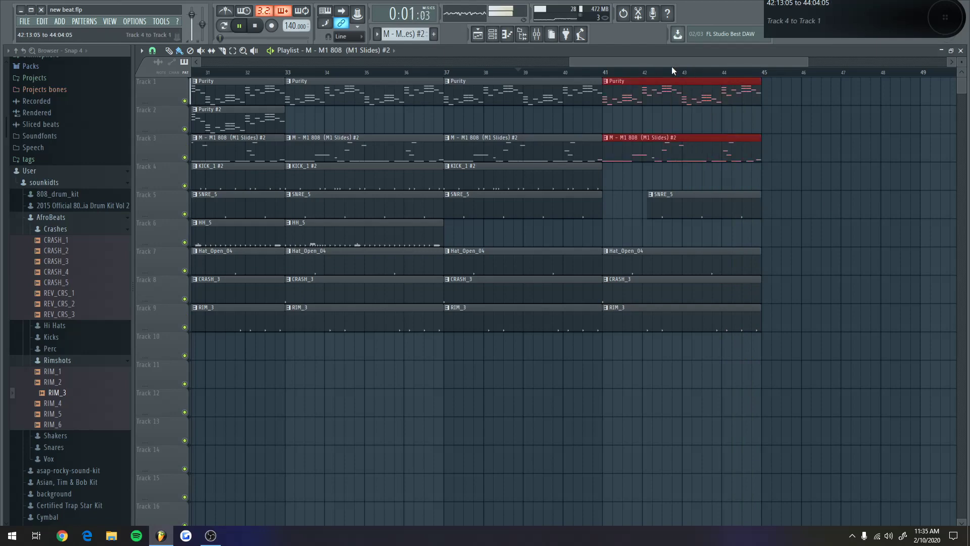
key("ctrl+b")
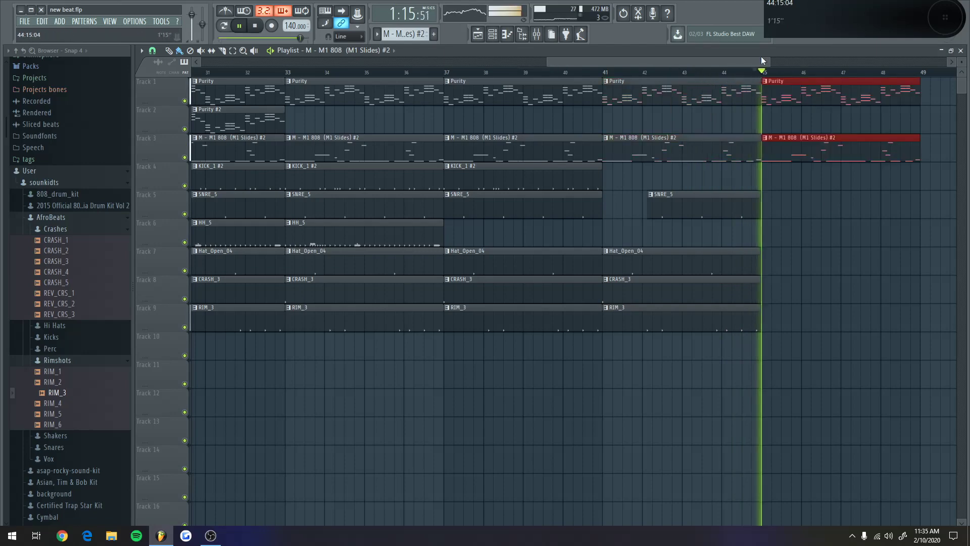
Copy all clips of the bar 9 to bar 24 sections past the bar 45 section and play from about bar 42
scroll(761, 56, "down", 6)
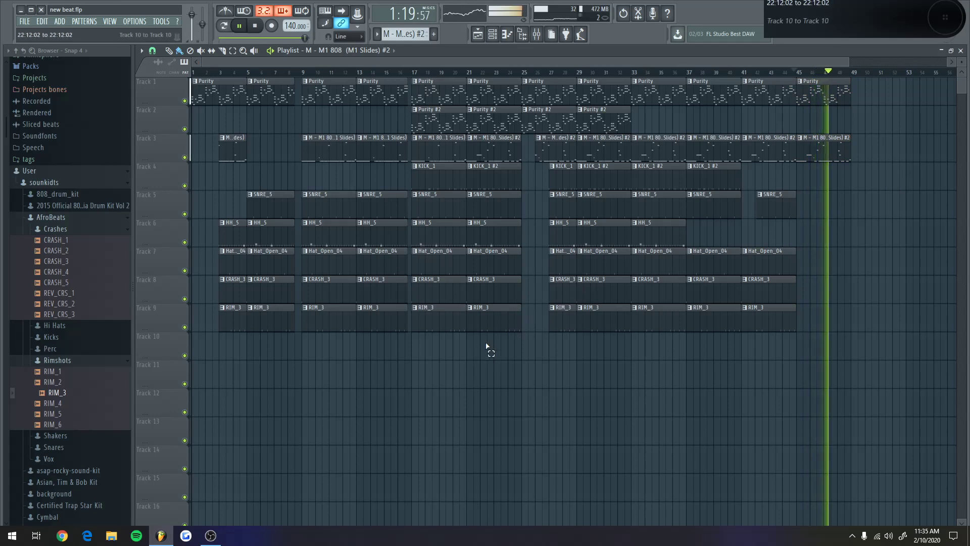
left_click_drag(486, 346, 912, 88)
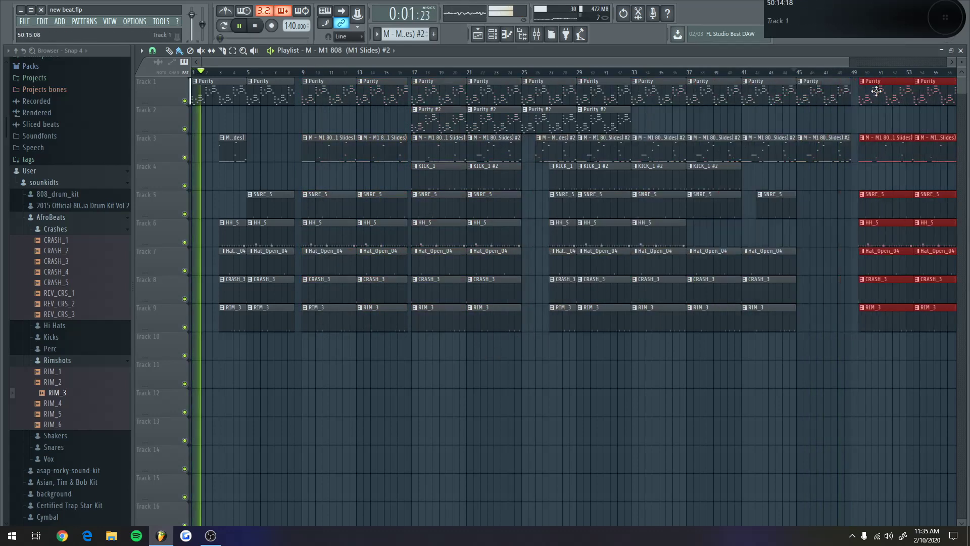
left_click(764, 73)
Align the copied section's start with bar 49 and shorten the bar 45 Purity and M1 808 #2 clips to end about a quarter bar before it
scroll(765, 72, "up", 3)
scroll(572, 72, "up", 4)
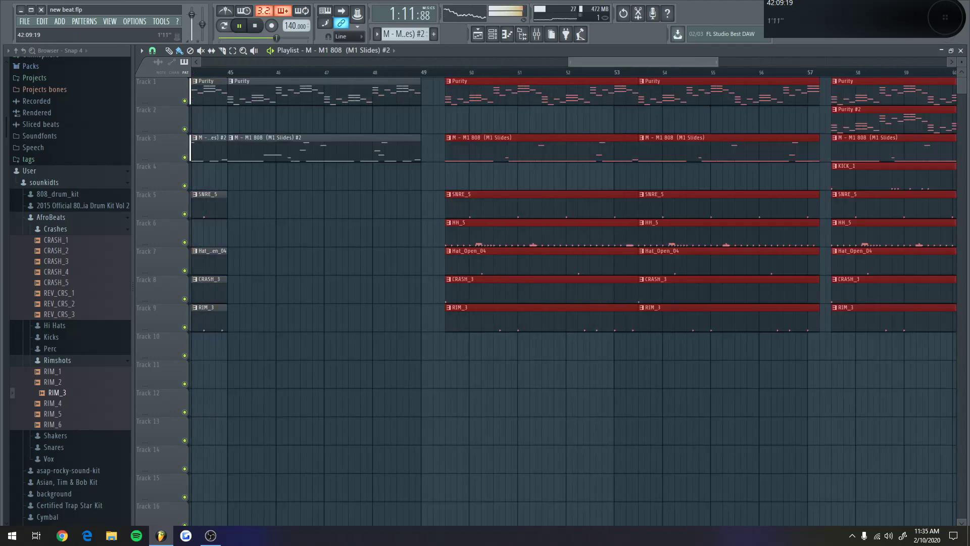
scroll(768, 93, "up", 1)
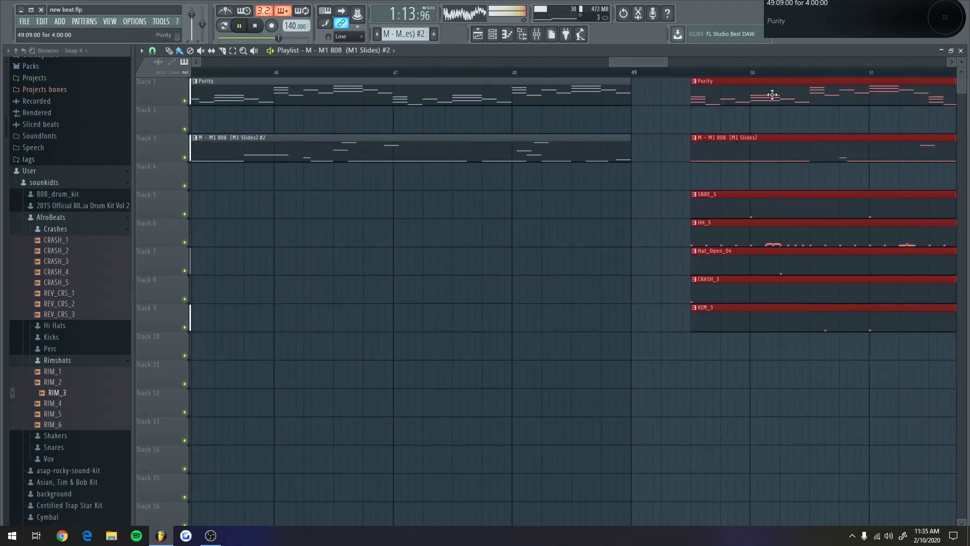
left_click_drag(768, 93, 711, 100)
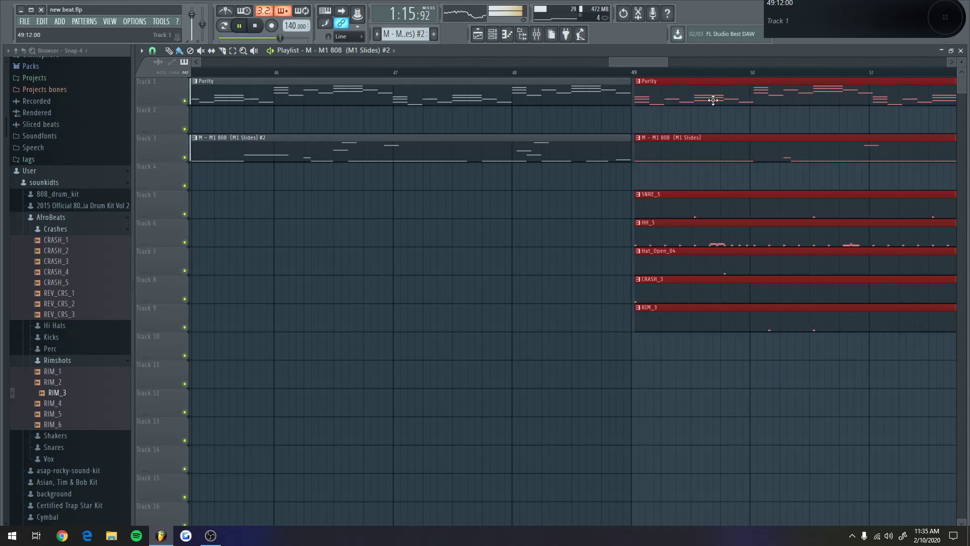
left_click_drag(604, 237, 551, 86)
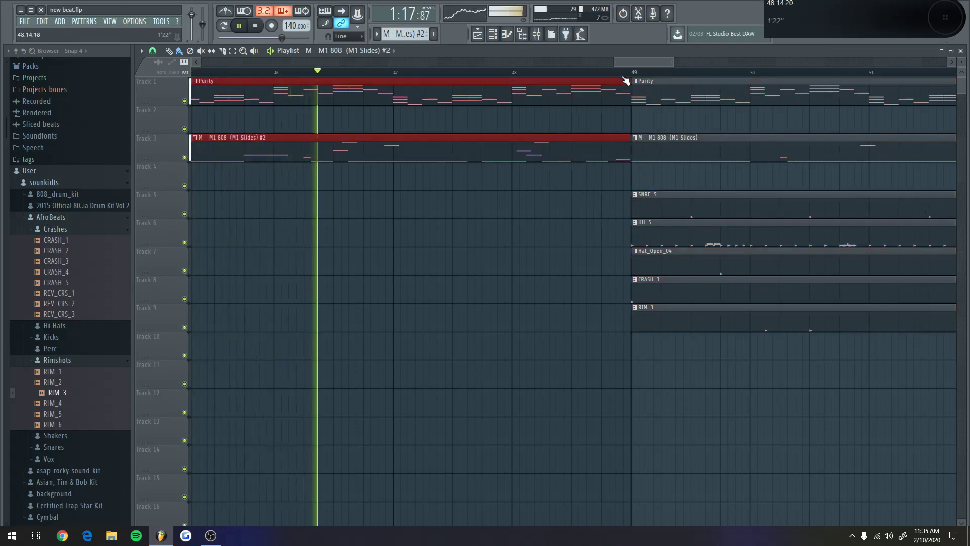
left_click_drag(630, 77, 603, 76)
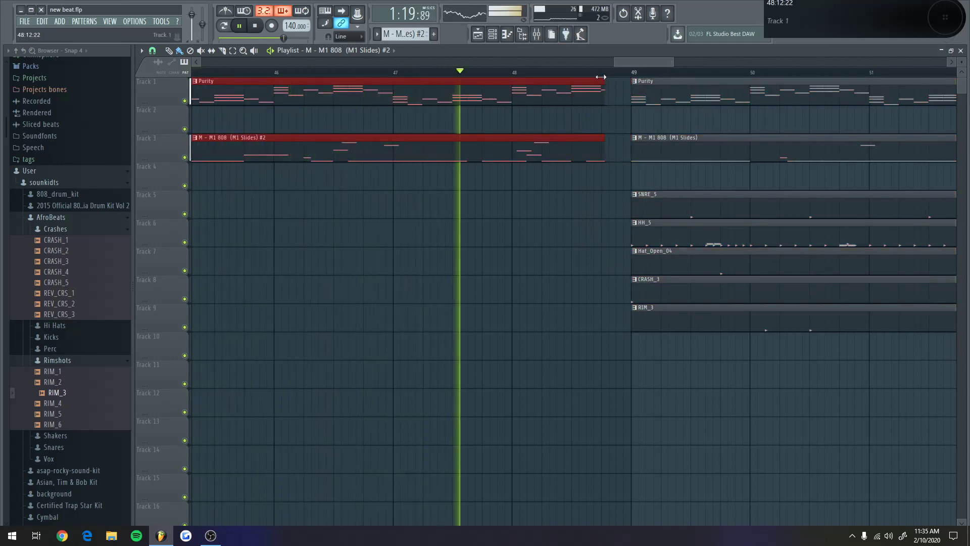
Raise the Purity mixer track's level and check its Fruity Multiband Compressor and Fruity Parametric EQ 2
left_click(536, 34)
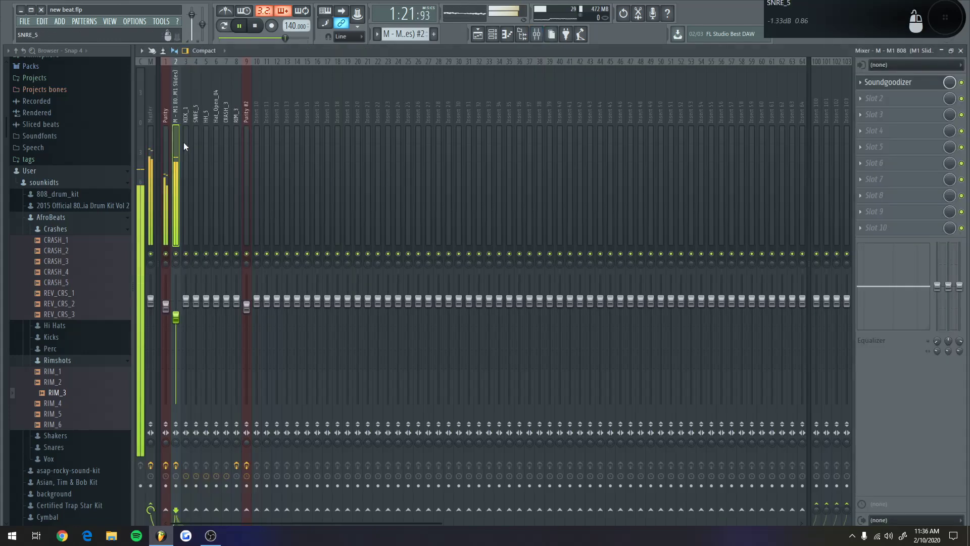
left_click(168, 111)
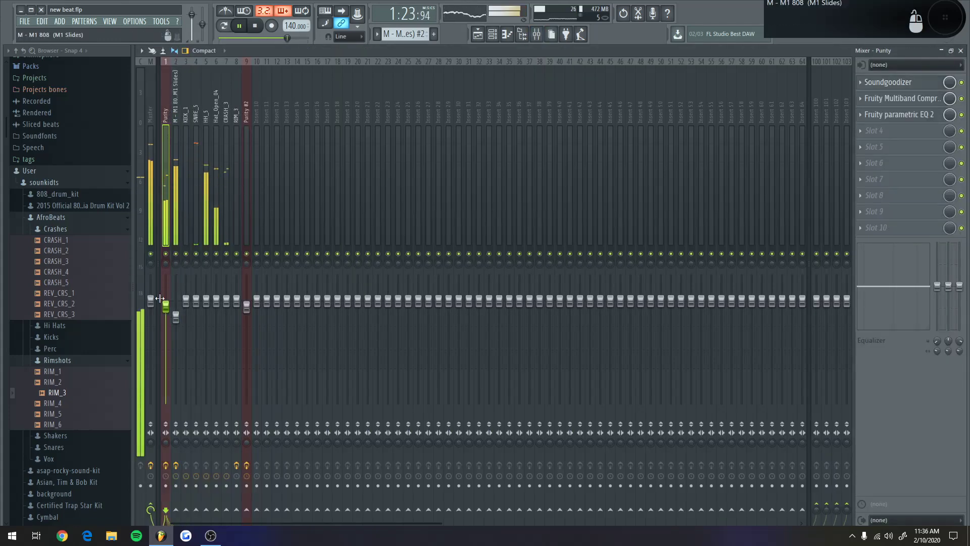
left_click(900, 104)
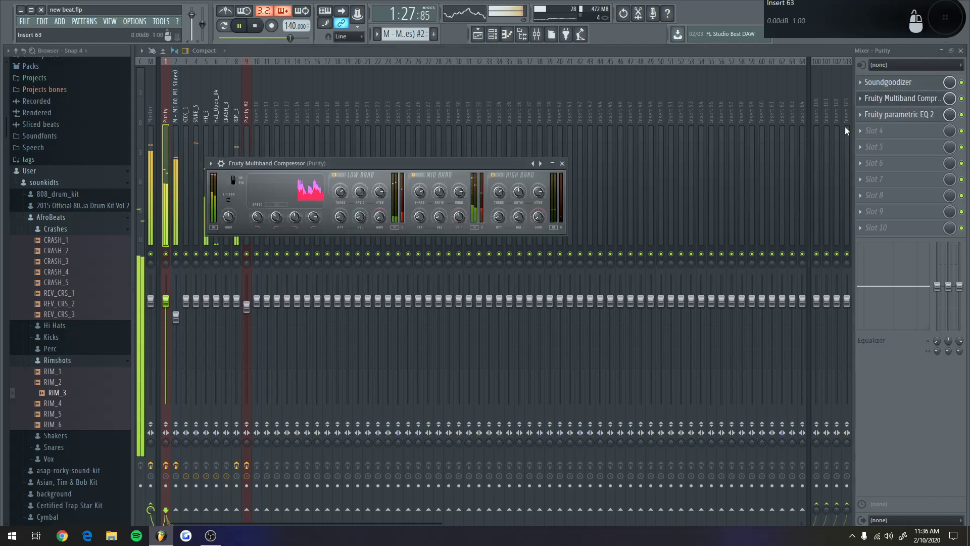
left_click(899, 117)
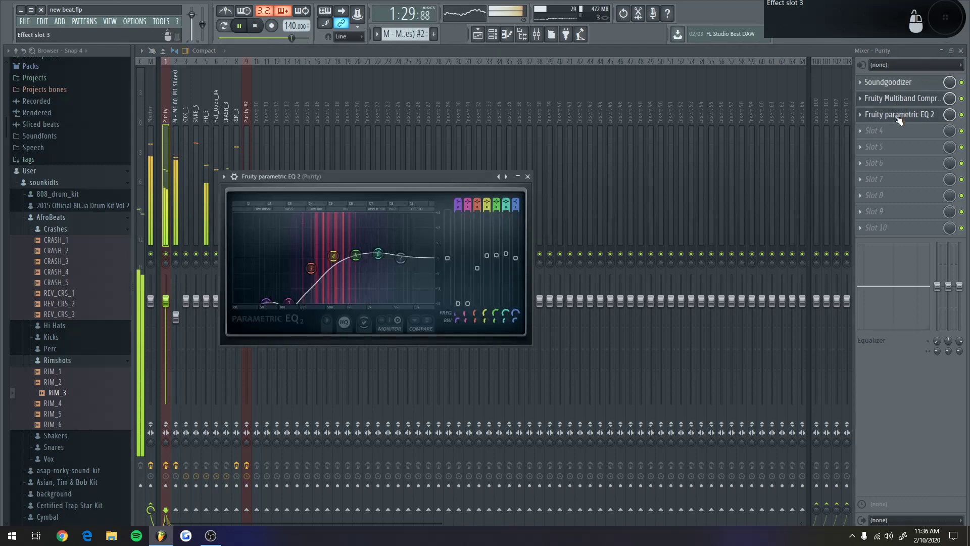
left_click(899, 118)
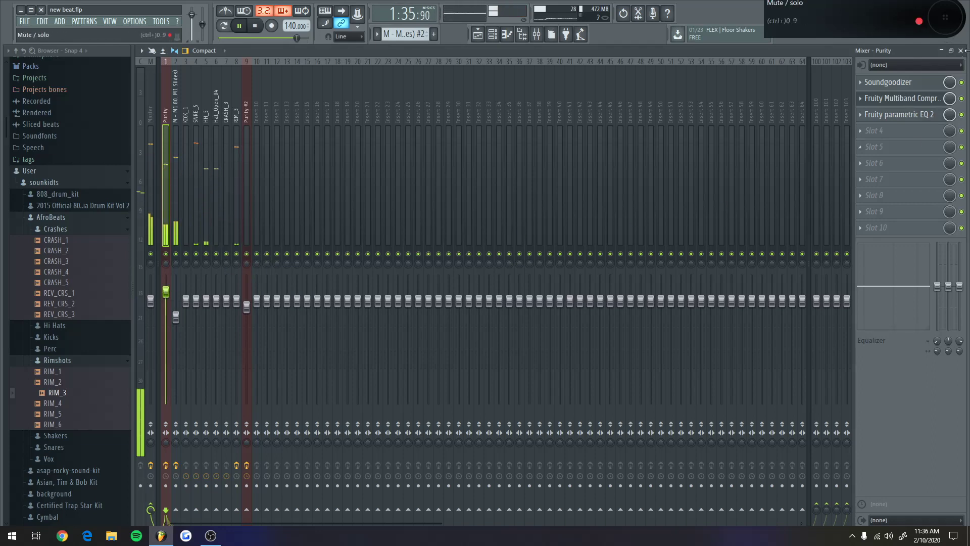
Replace the KICK_1 channel's sample with Kick_17 from the Kicks folder of Lex Luger Sound Pack p1
left_click(186, 118)
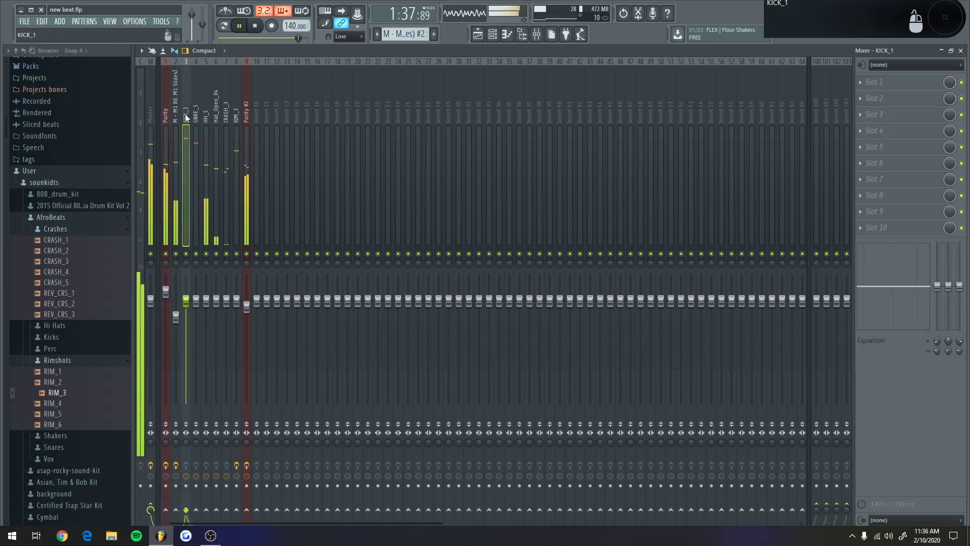
left_click(493, 35)
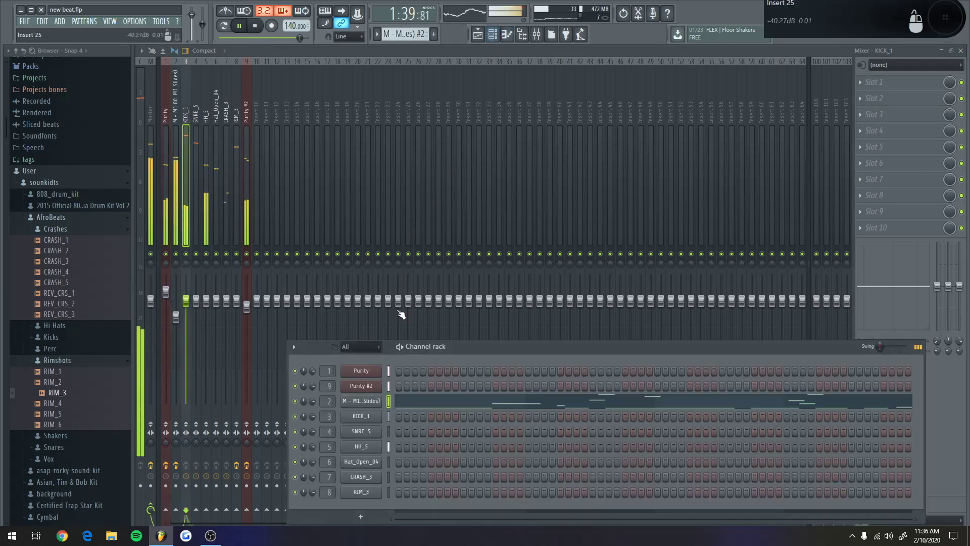
left_click(374, 417)
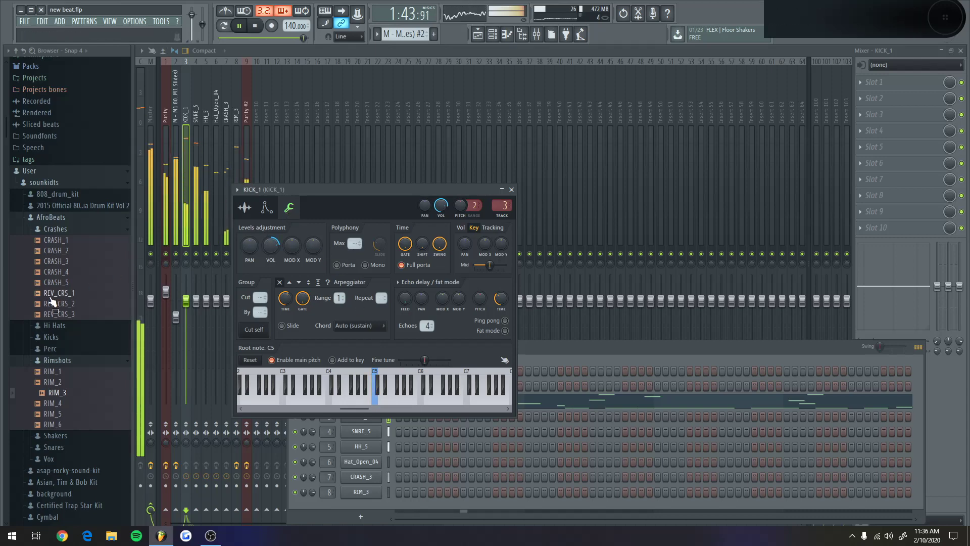
scroll(61, 303, "down", 15)
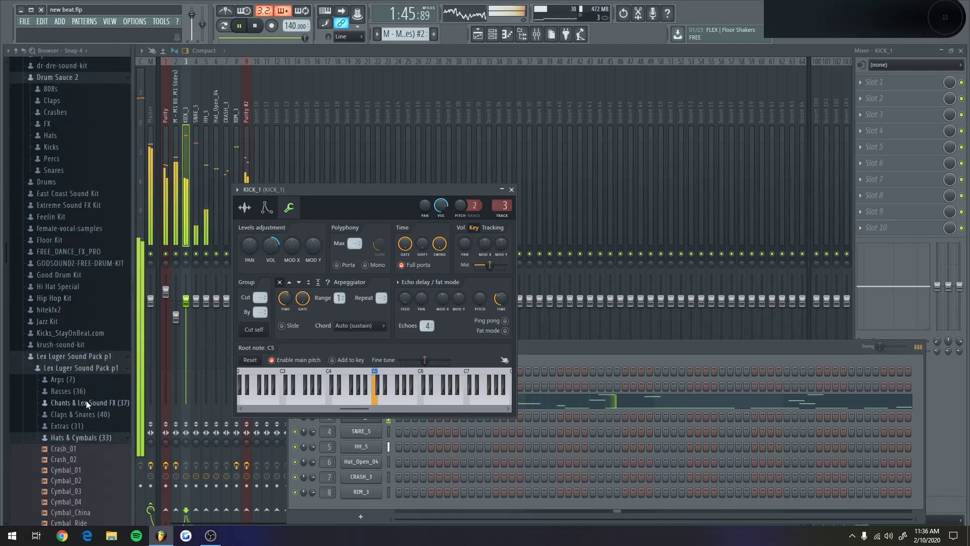
scroll(63, 302, "down", 5)
left_click(66, 246)
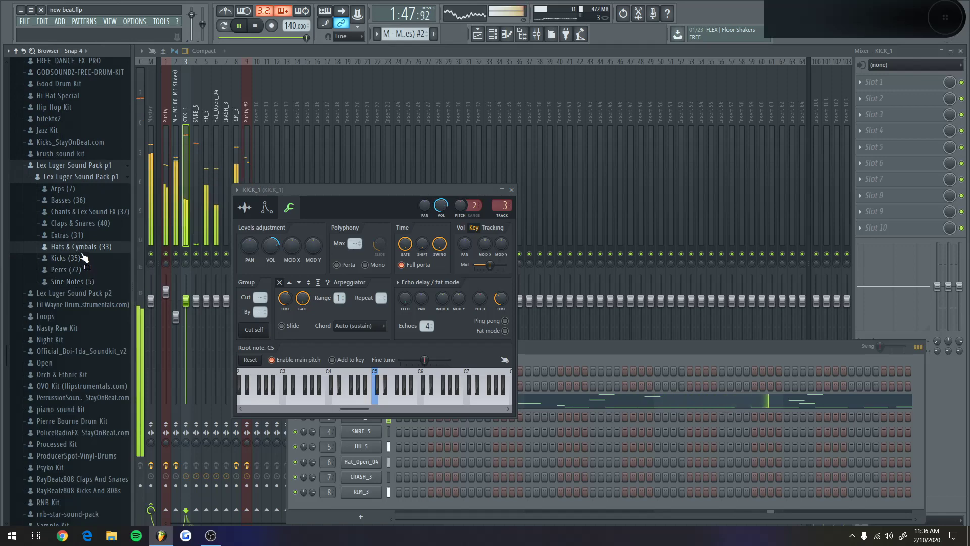
left_click(76, 247)
scroll(80, 283, "down", 4)
scroll(81, 296, "up", 4)
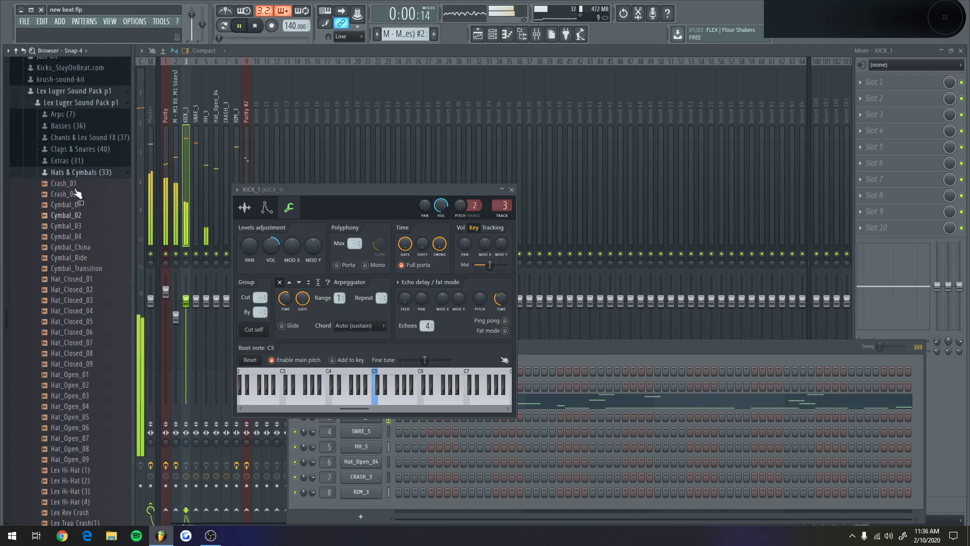
left_click(84, 172)
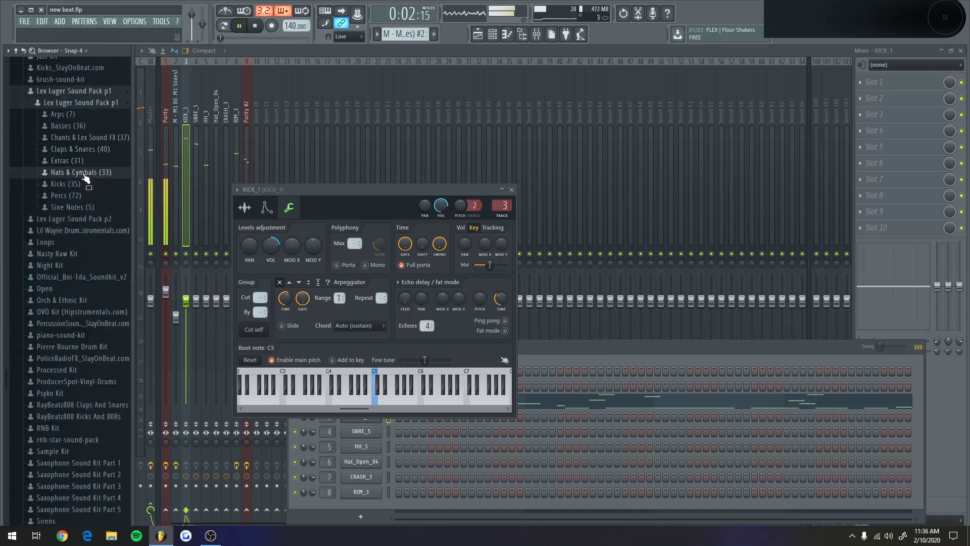
left_click(71, 184)
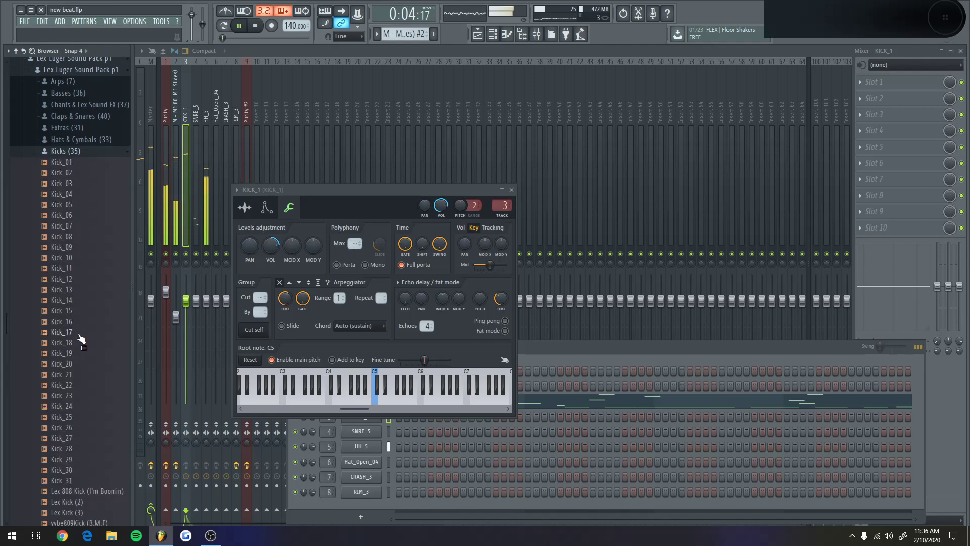
left_click_drag(71, 329, 361, 417)
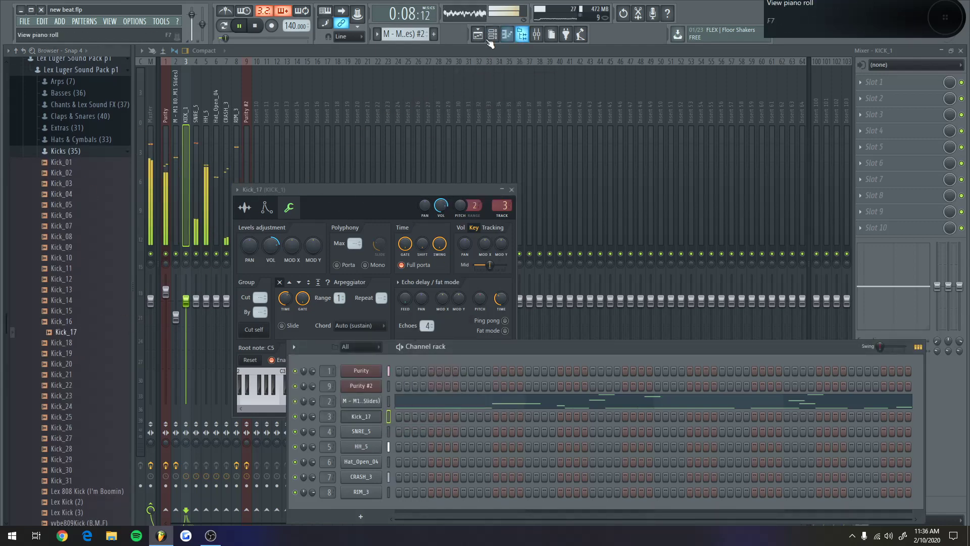
Listen to the new kick in the playlist from bar 57 and check the Kick_17 channel settings
left_click(478, 34)
scroll(611, 75, "down", 6)
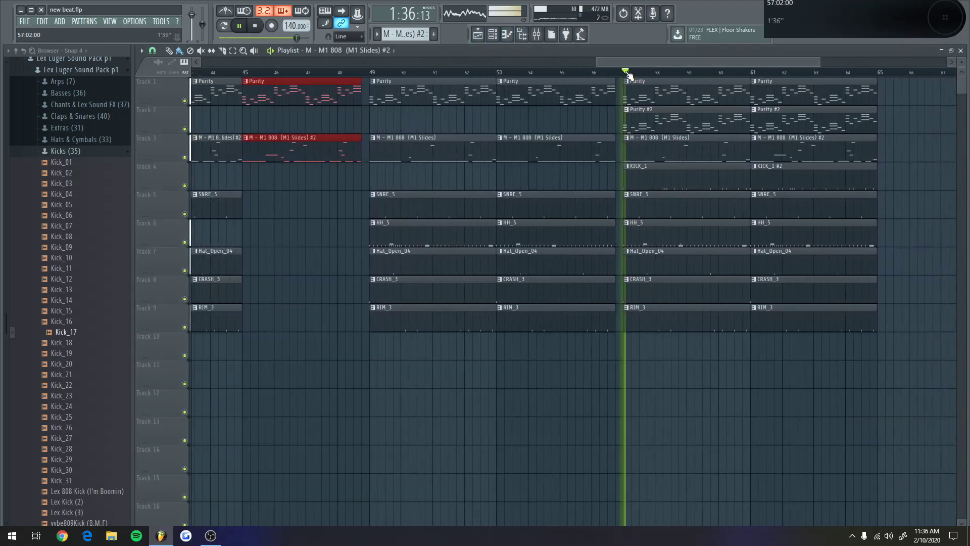
scroll(632, 63, "down", 1)
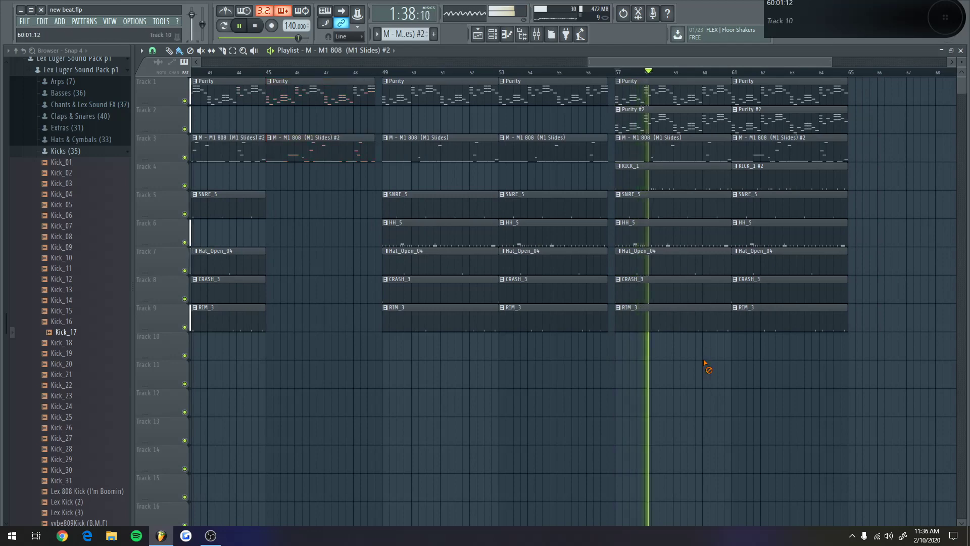
left_click(493, 34)
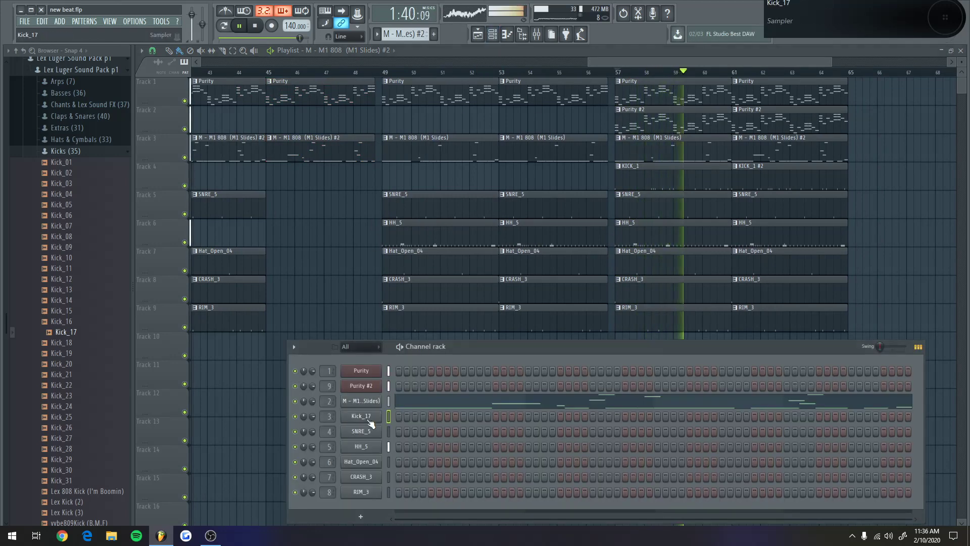
left_click(367, 418)
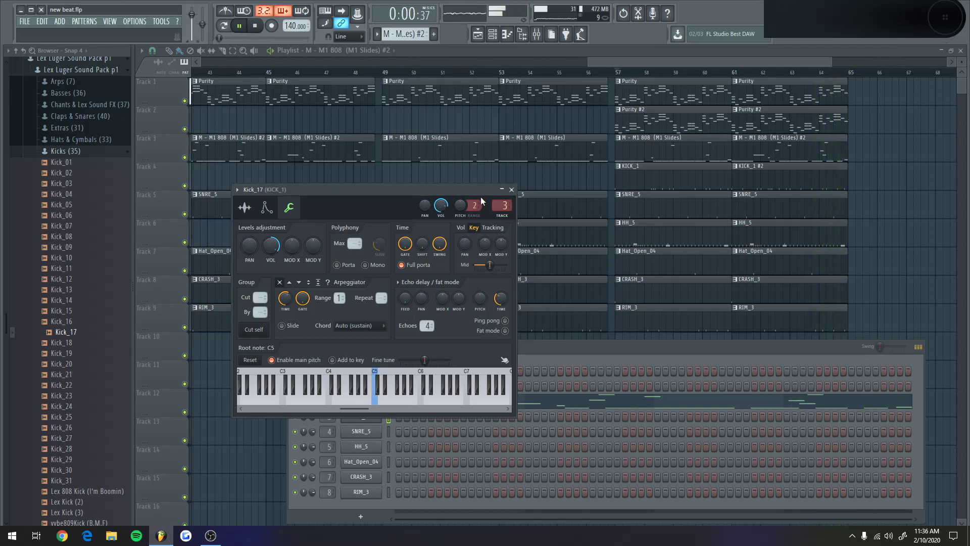
left_click(511, 189)
key("F6")
Play the arrangement from about bar 15 and mute the Purity and Purity #2 mixer tracks
scroll(423, 74, "down", 5)
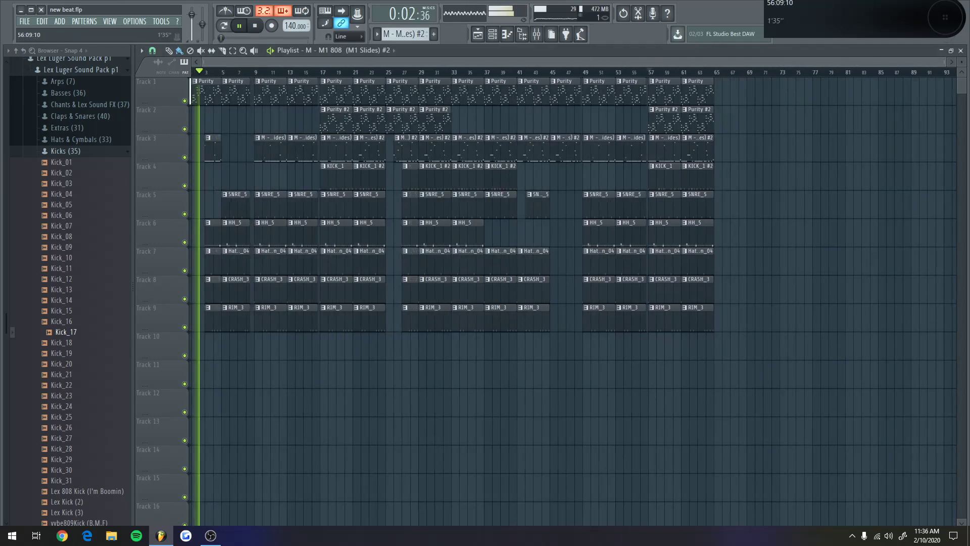
left_click(390, 73)
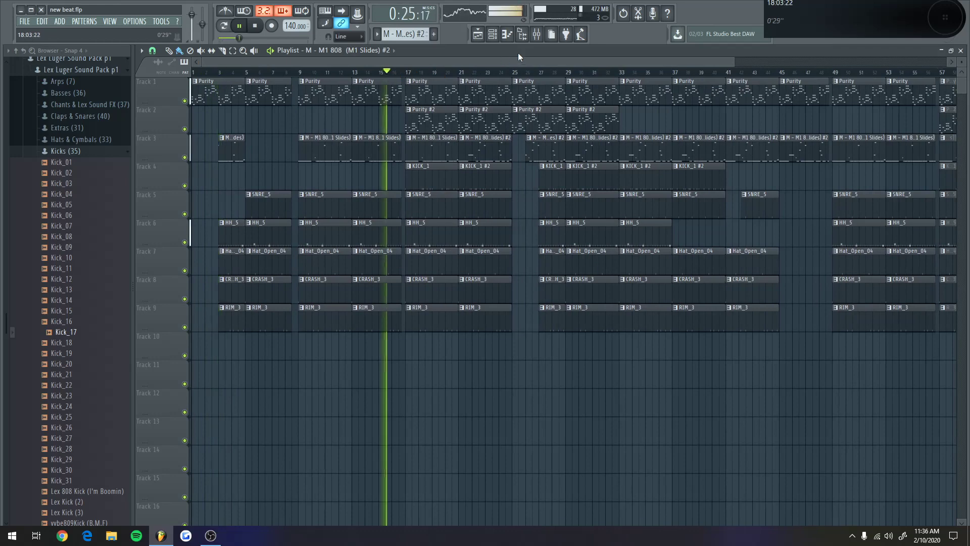
left_click(537, 34)
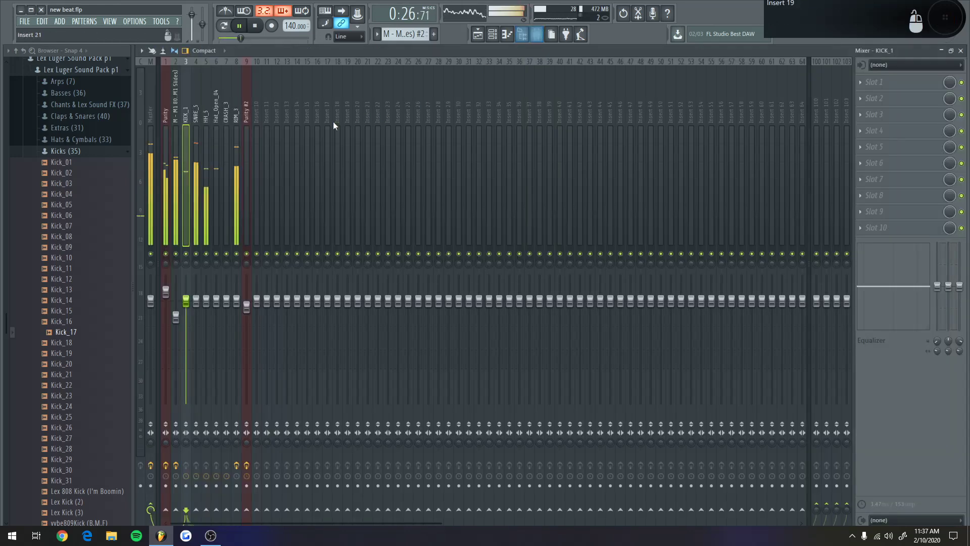
left_click(169, 254)
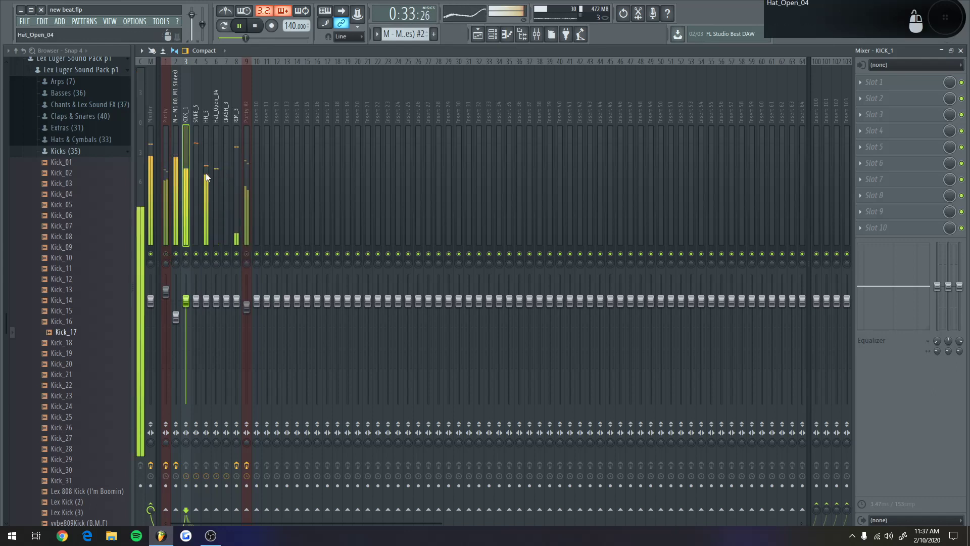
Raise the M1 808 mixer track's level to about 90% (-2.3 dB) and return to the playlist
left_click(176, 113)
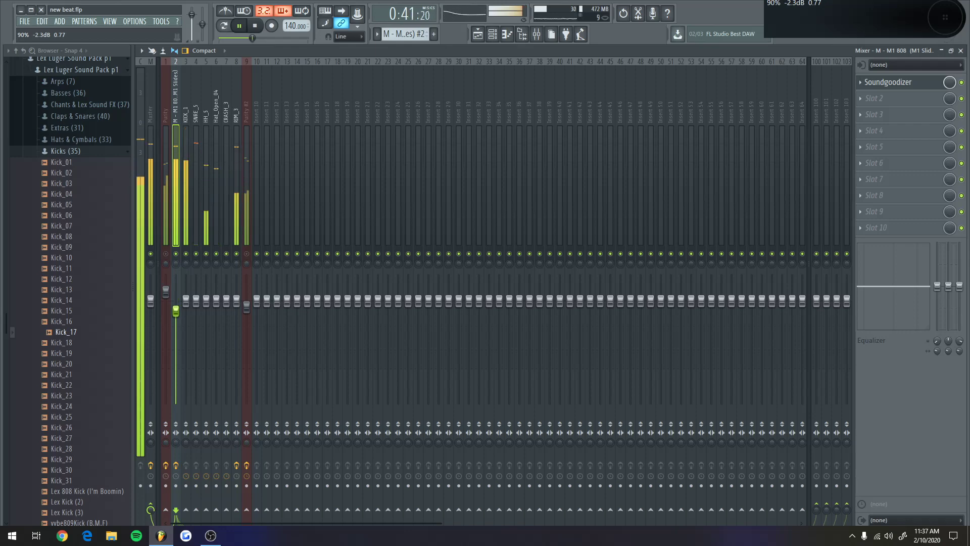
left_click_drag(176, 310, 176, 308)
left_click(477, 38)
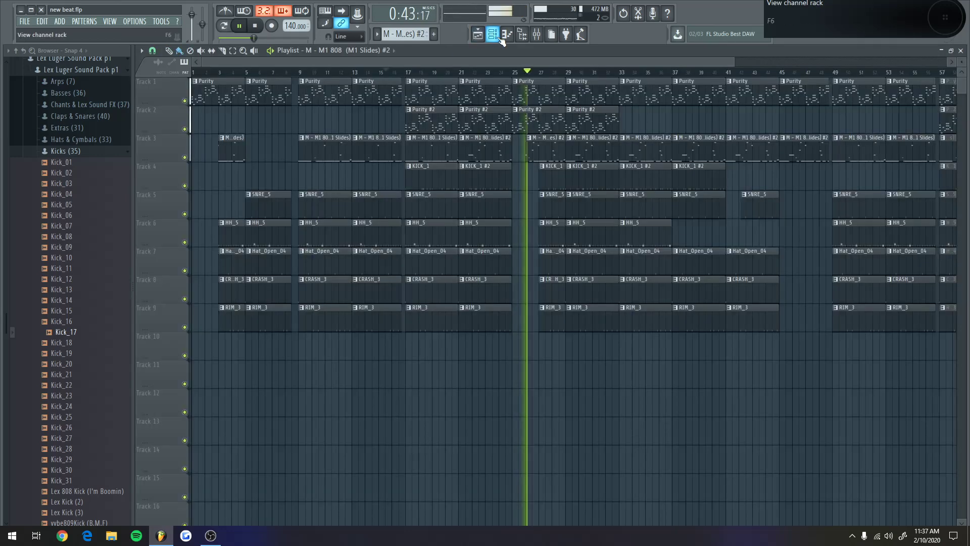
Unmute the Purity and Purity #2 mixer tracks and return to the playlist
left_click(542, 37)
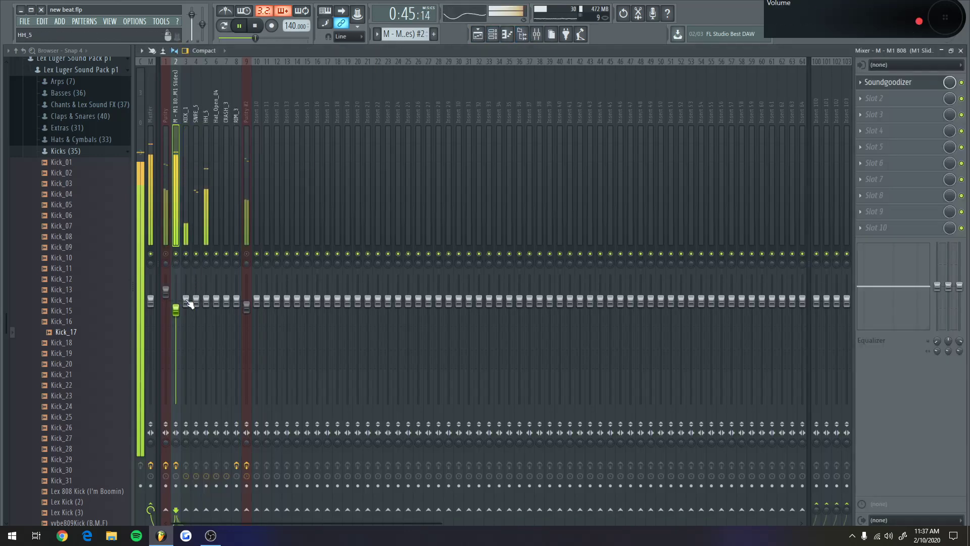
left_click(167, 254)
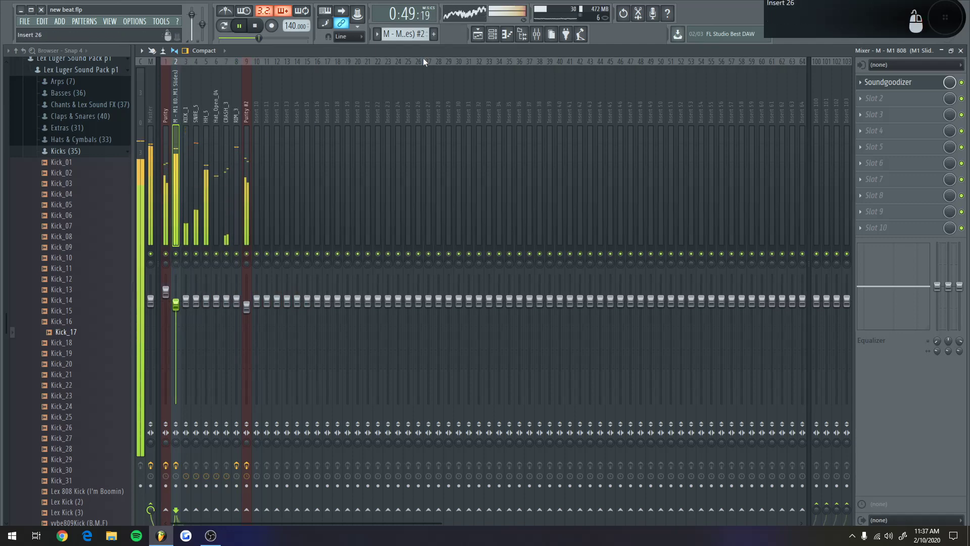
left_click(477, 36)
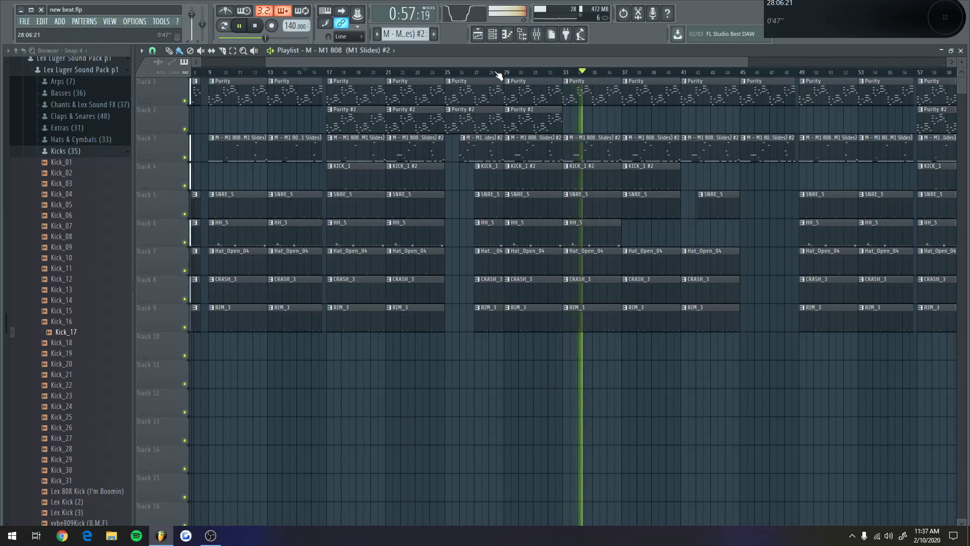
Save the new beat.flp project
scroll(490, 73, "down", 4)
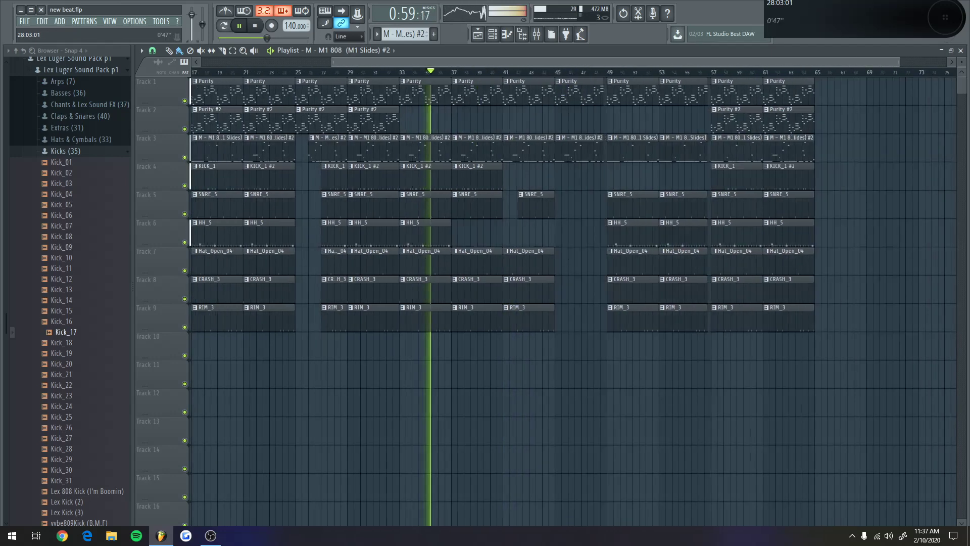
left_click(43, 21)
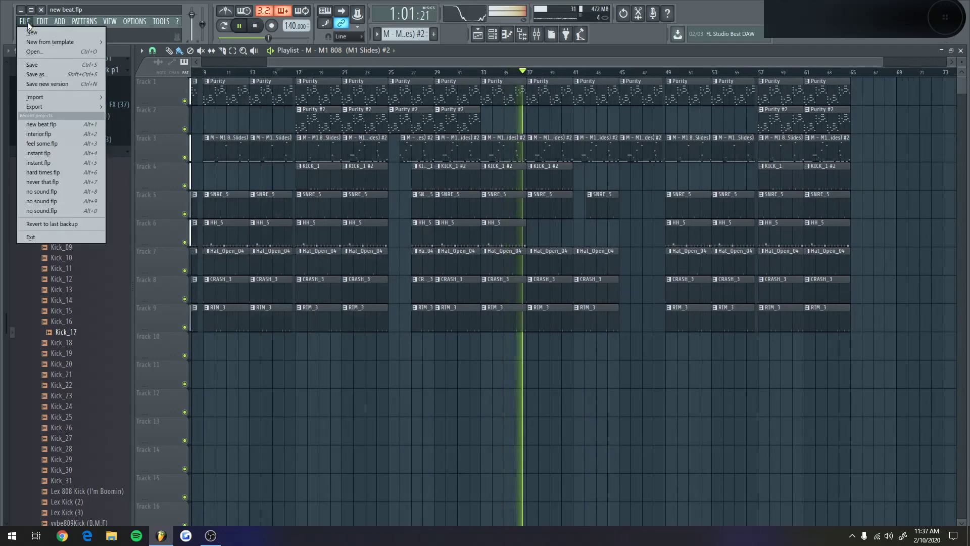
left_click(37, 63)
Duplicate all clips on Tracks 1 to 9 from bars 57–65 so the section repeats through bars 65–73
left_click_drag(257, 60, 202, 61)
scroll(518, 72, "up", 2)
scroll(517, 120, "down", 8)
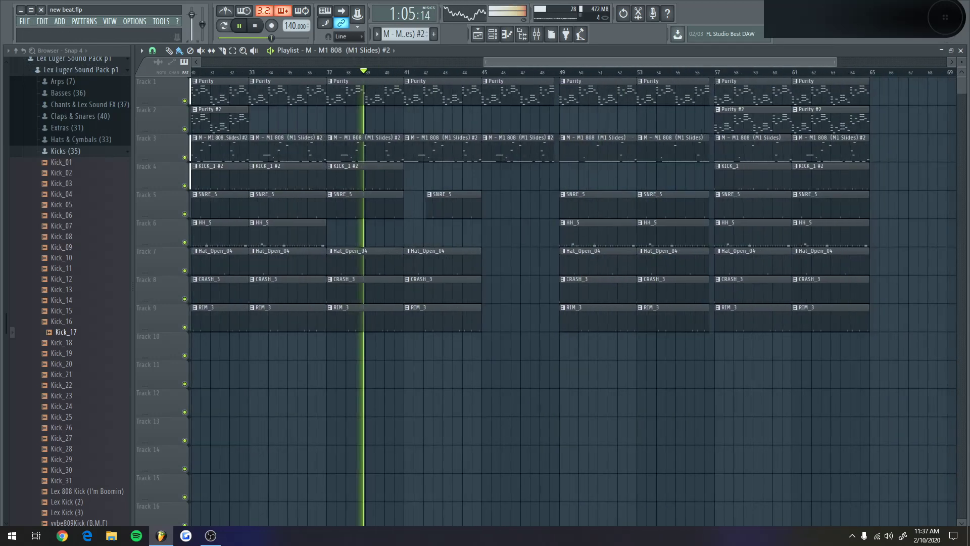
left_click_drag(808, 386, 628, 80)
key("ctrl+b")
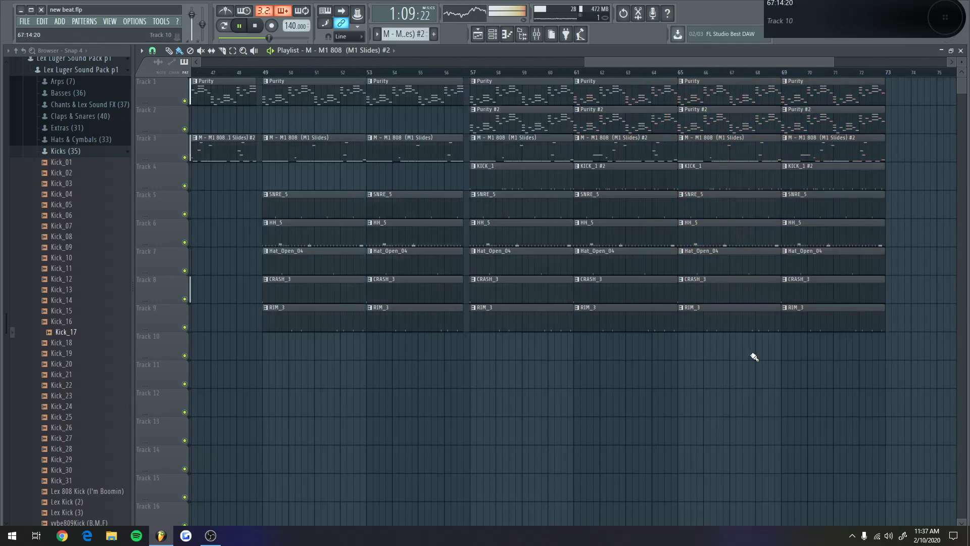
Trim the first two bars off the repeated 808 and drum clips on Tracks 3 to 9 so they start at bar 67
left_click_drag(753, 357, 739, 146)
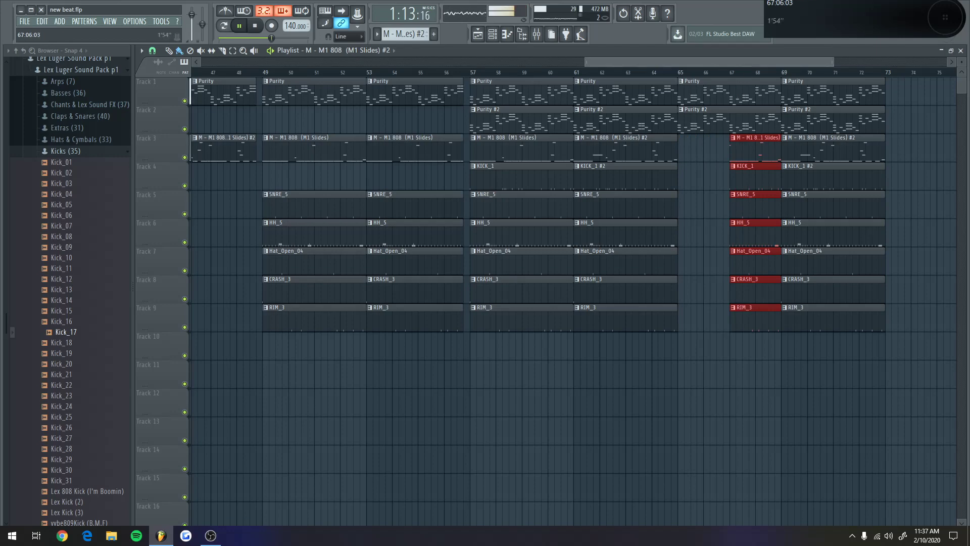
scroll(733, 121, "up", 8)
scroll(730, 132, "down", 10)
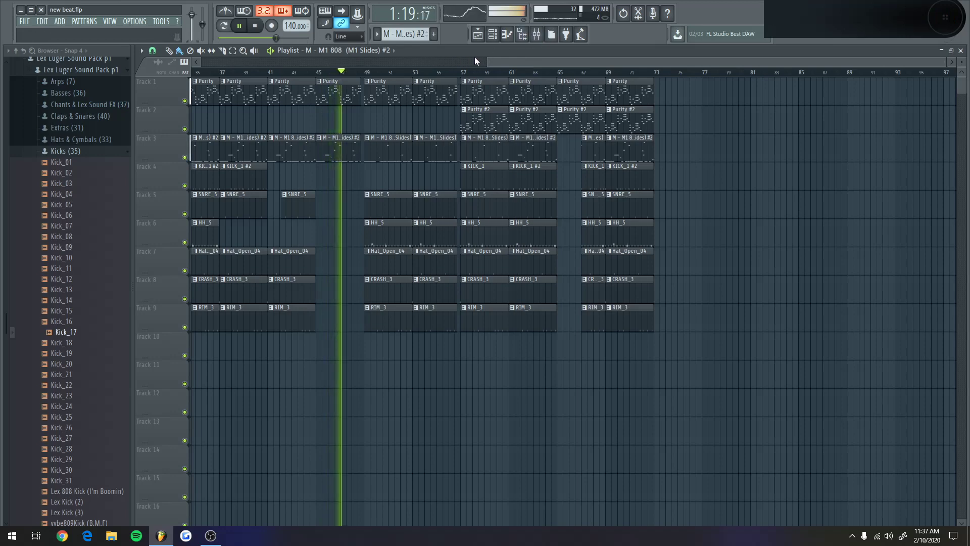
Create an automation clip for the Master track's volume and return to the playlist
left_click(530, 34)
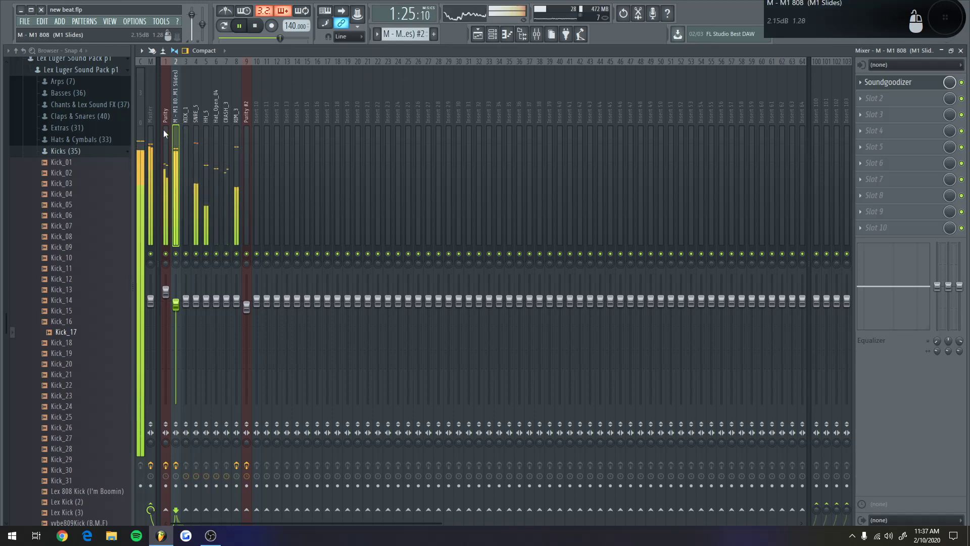
right_click(151, 301)
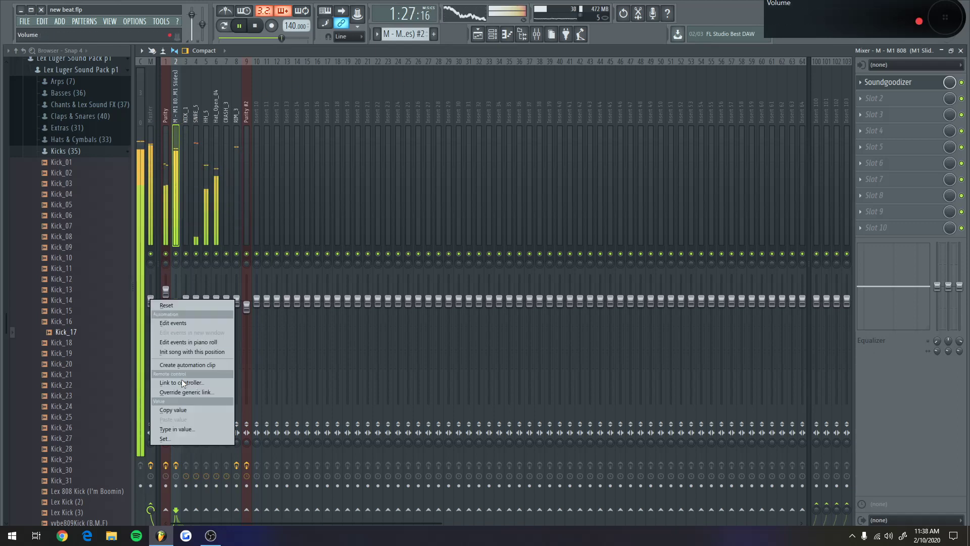
left_click(183, 365)
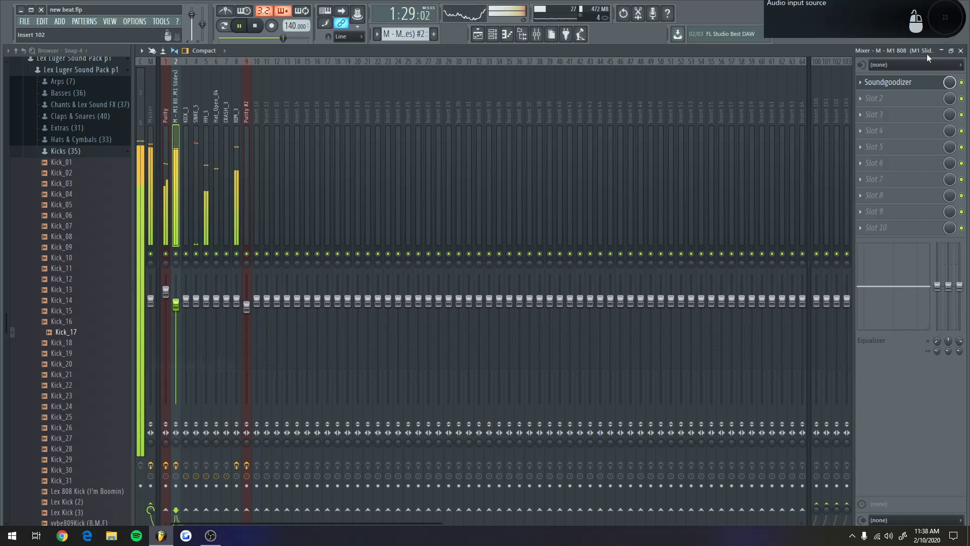
left_click(961, 50)
scroll(604, 91, "down", 3)
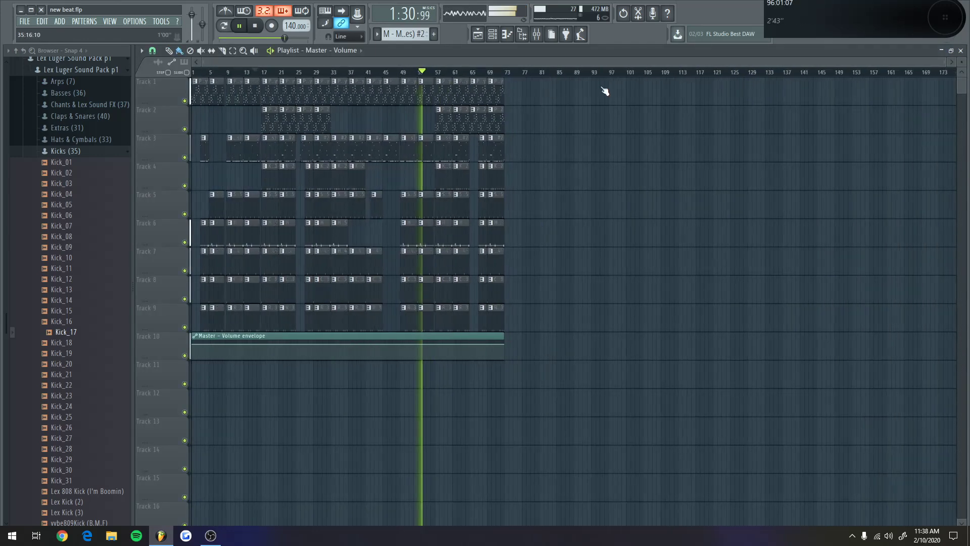
Shorten the Master - Volume automation clip on Track 10 to its last bars and move its start to bar 67
left_click_drag(503, 325, 497, 346)
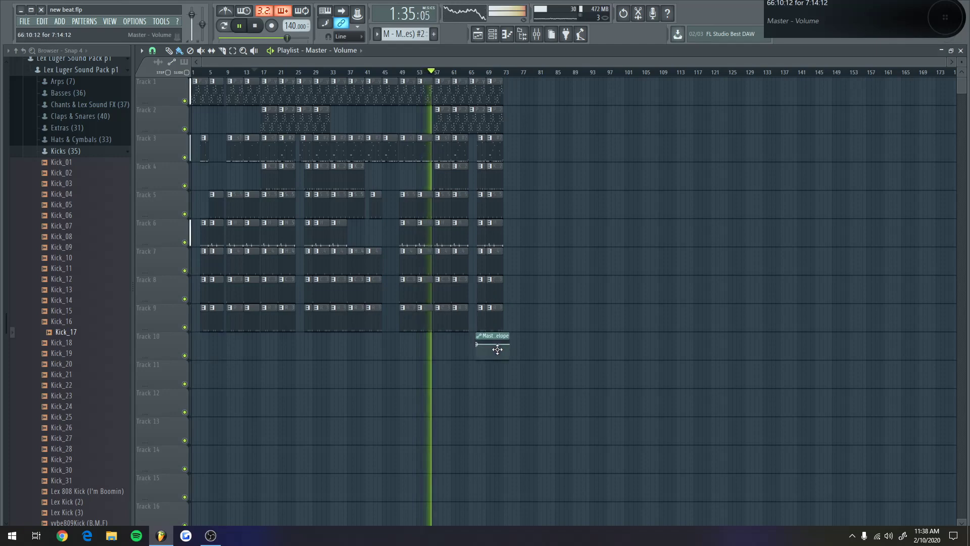
scroll(460, 79, "up", 5)
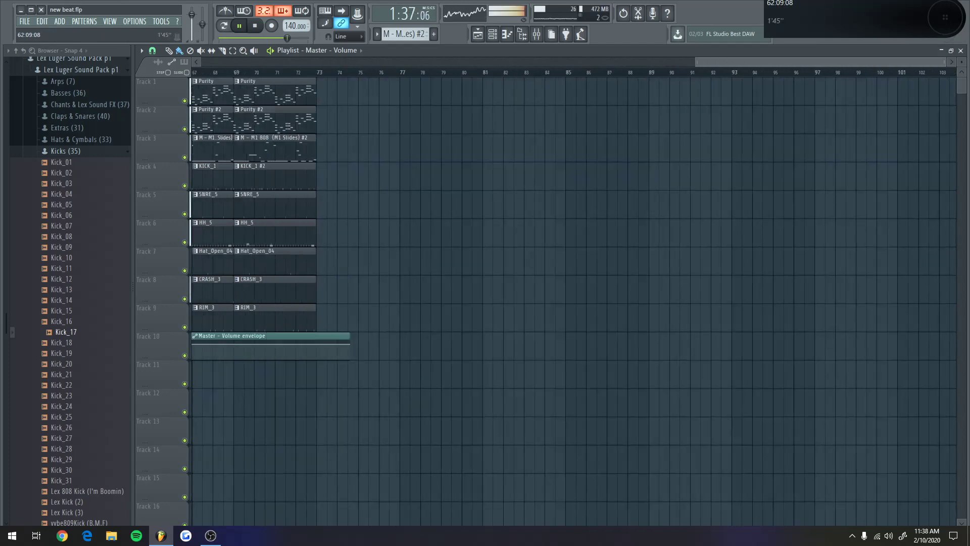
scroll(419, 344, "up", 3)
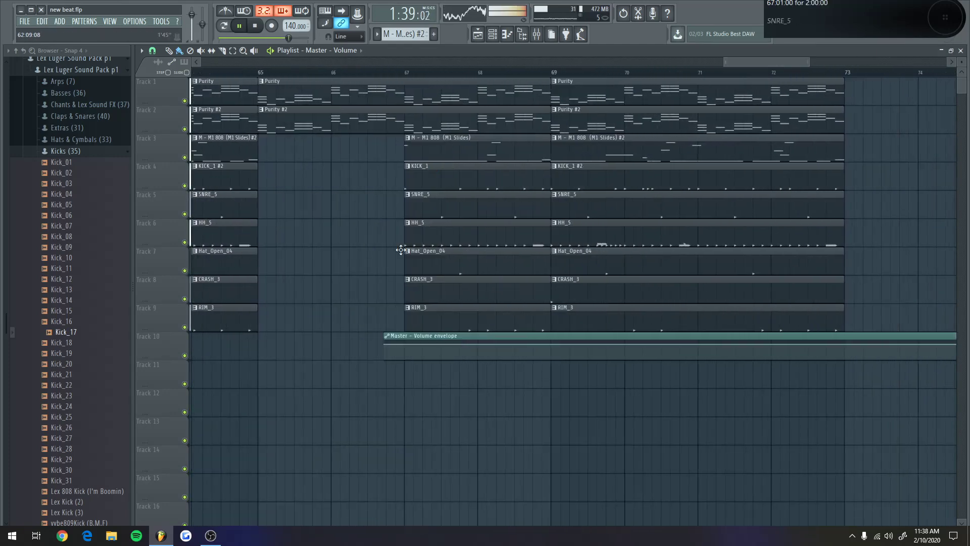
left_click_drag(418, 344, 438, 344)
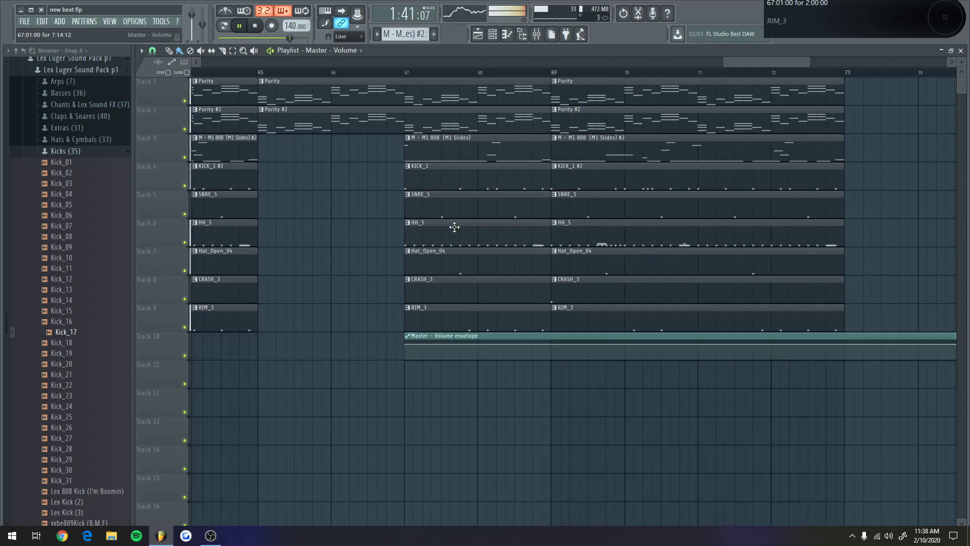
Trim the end of the Master - Volume automation clip to bar 73, in line with the end of the arrangement
scroll(559, 81, "down", 4)
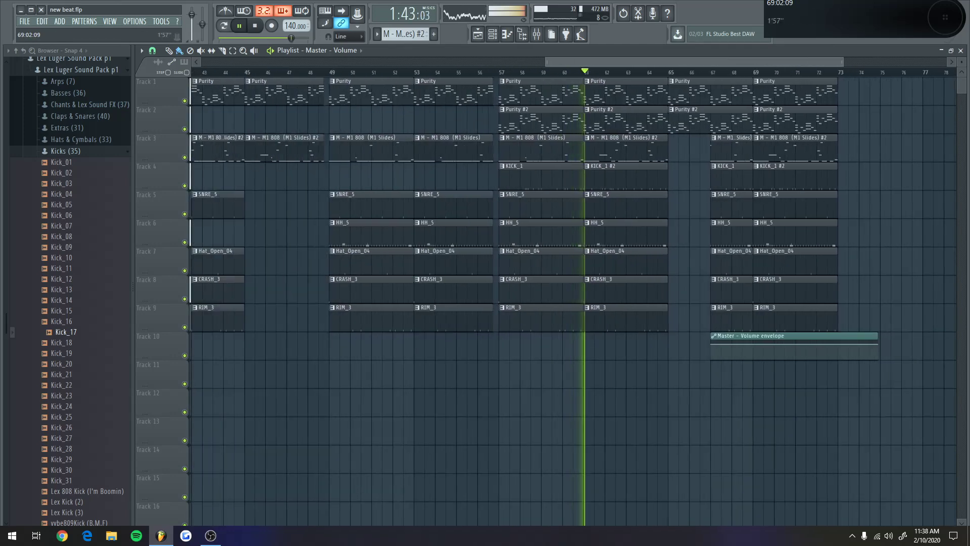
scroll(542, 202, "down", 2)
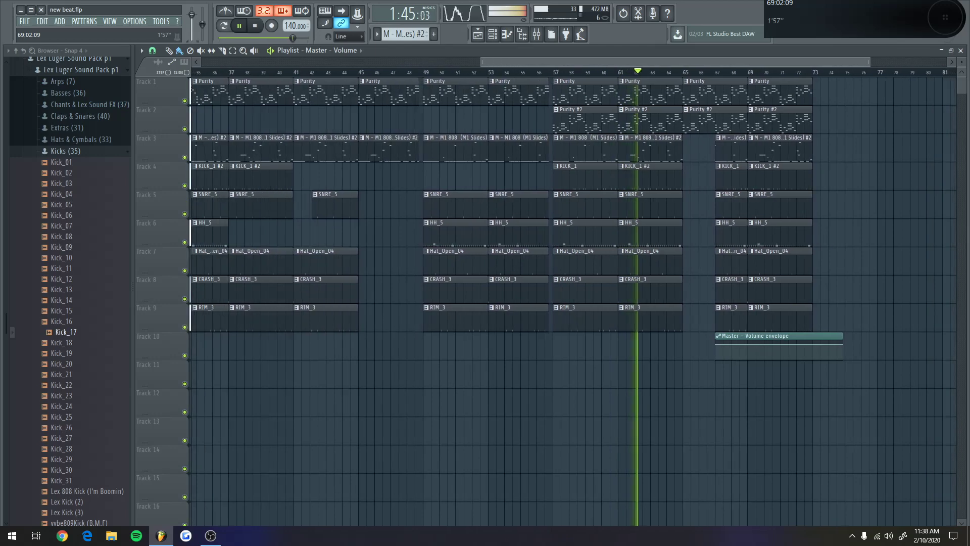
scroll(692, 202, "up", 5)
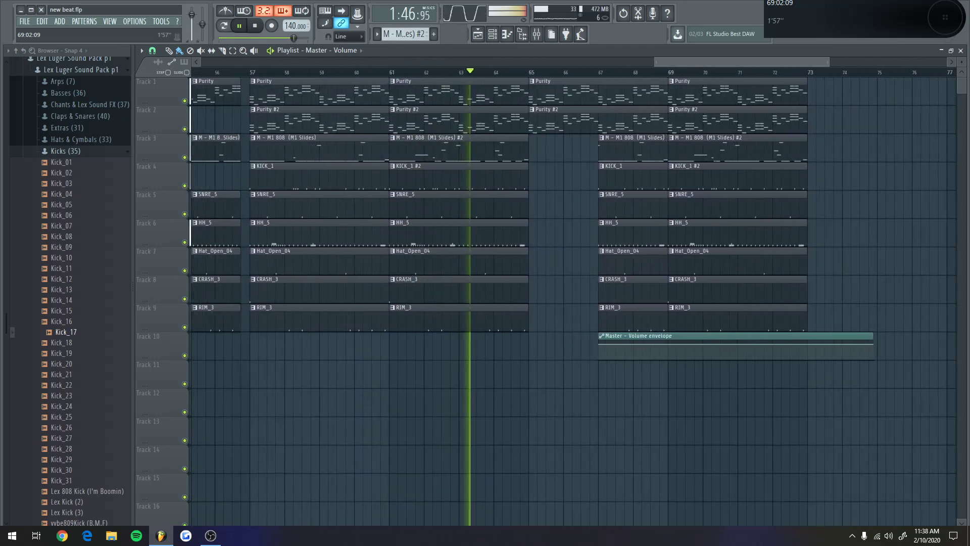
scroll(571, 203, "right", 3)
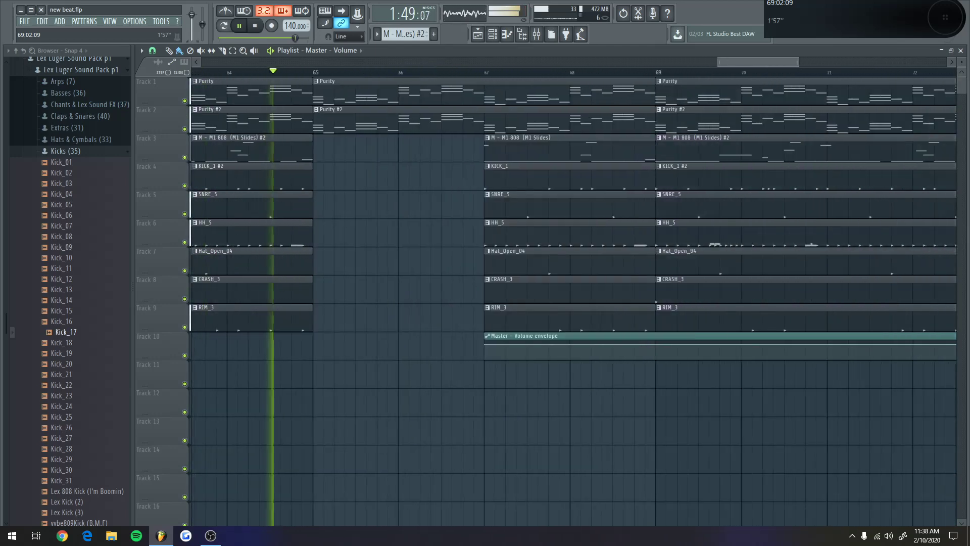
scroll(790, 340, "down", 2)
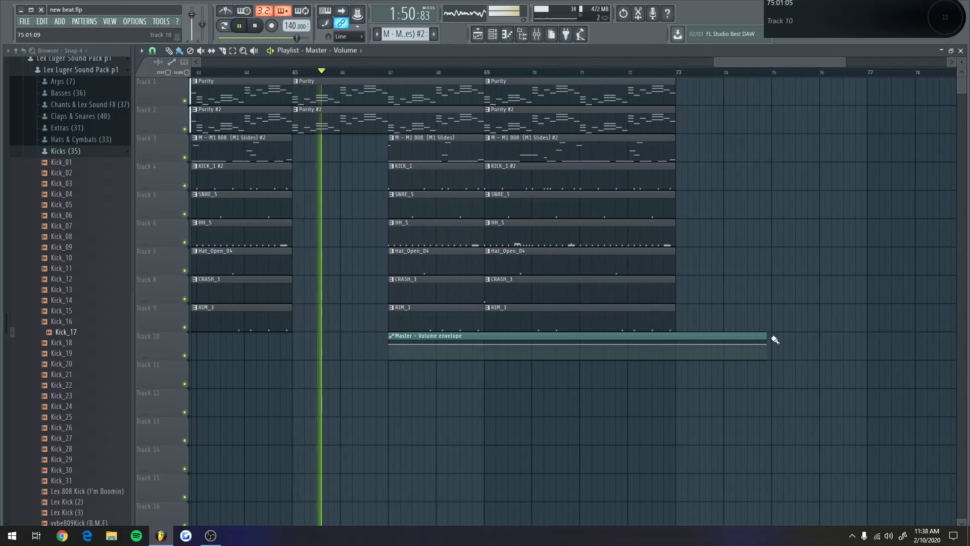
left_click_drag(765, 335, 673, 321)
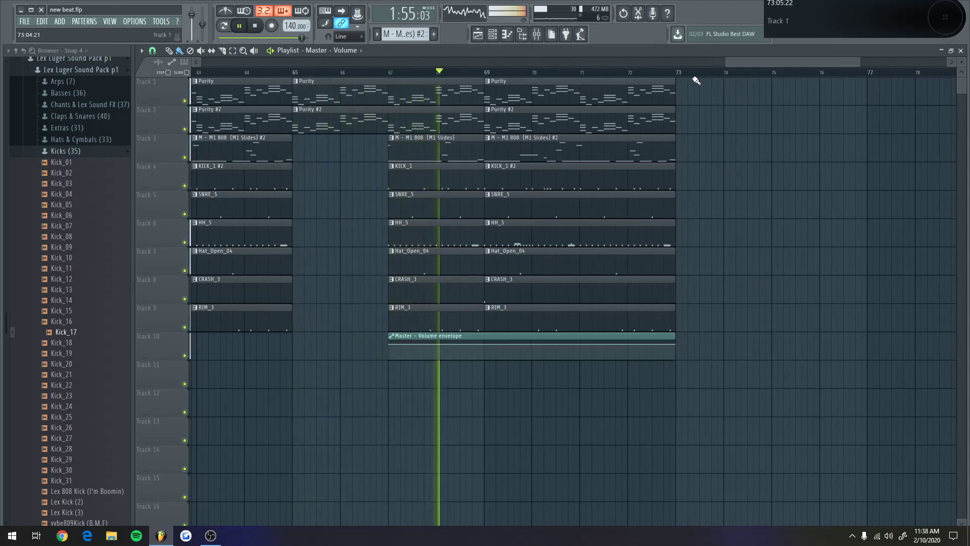
Shape a fade-out in the Master volume envelope with added points at about bar 69 (63%) and bar 71, ending at 0% at bar 73
scroll(702, 76, "up", 1)
scroll(529, 76, "up", 3)
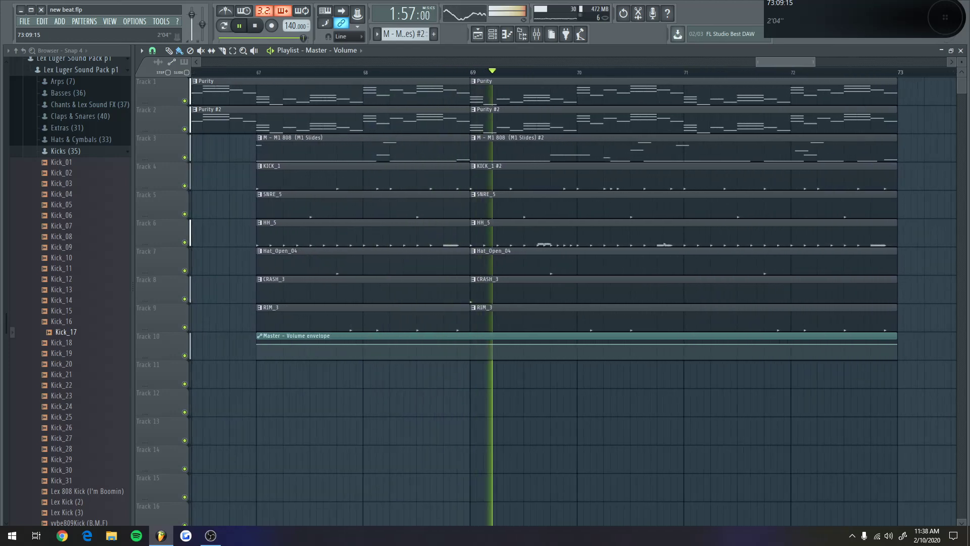
scroll(528, 76, "down", 4)
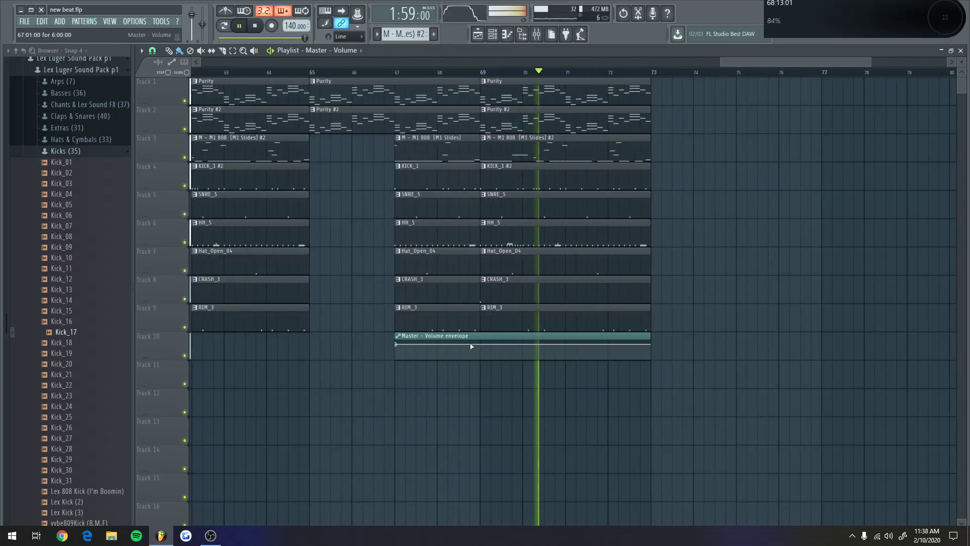
right_click(474, 344)
left_click_drag(474, 344, 474, 347)
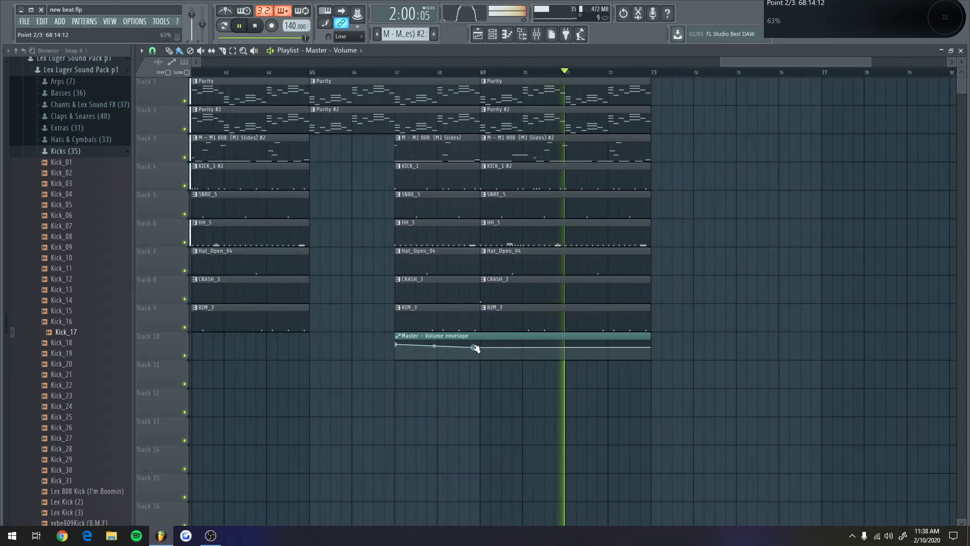
right_click(565, 350)
left_click_drag(650, 350, 650, 359)
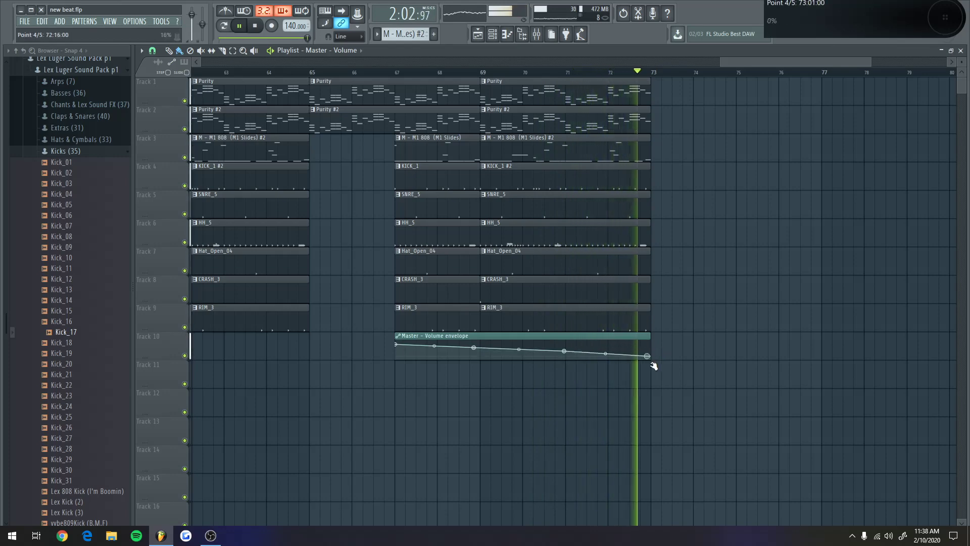
Save the project with the new fade-out
scroll(795, 61, "down", 5)
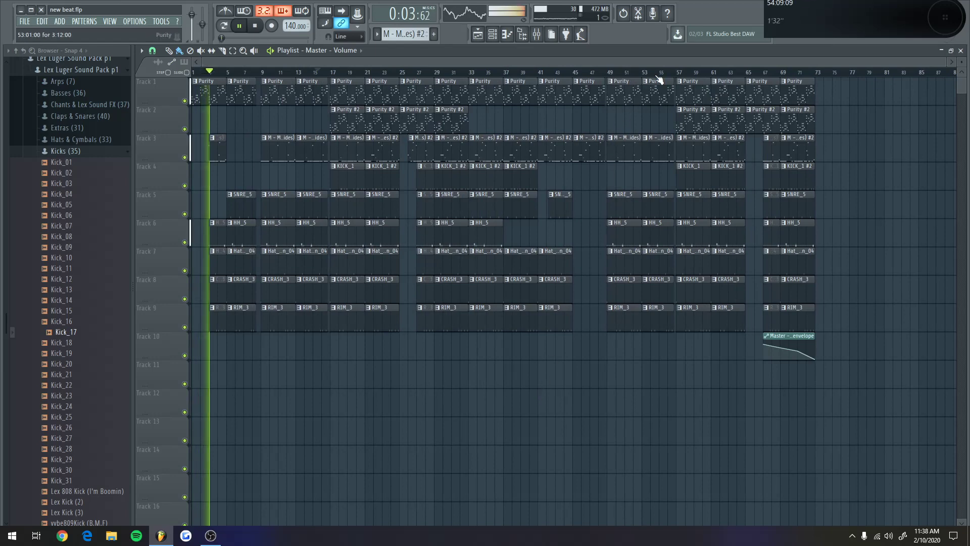
left_click(24, 21)
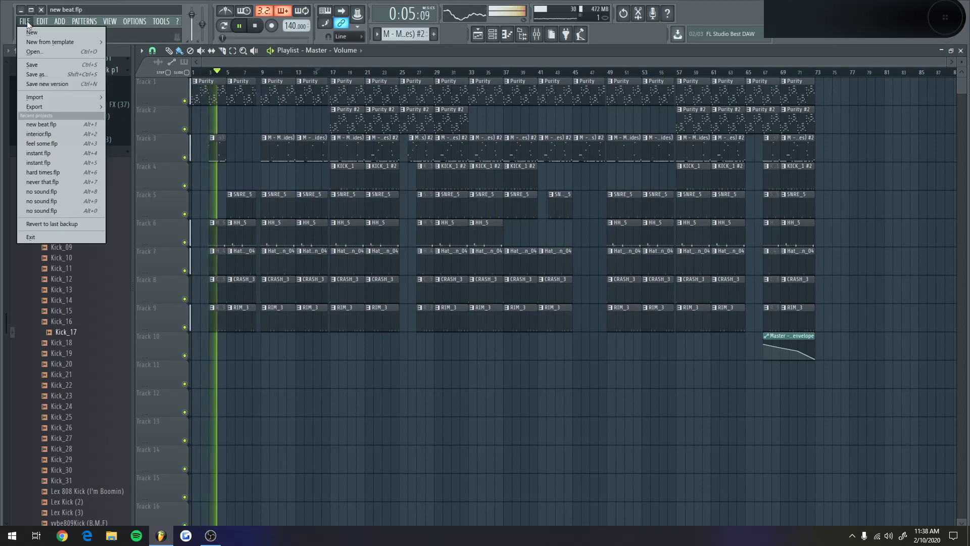
left_click(35, 66)
scroll(548, 80, "down", 2)
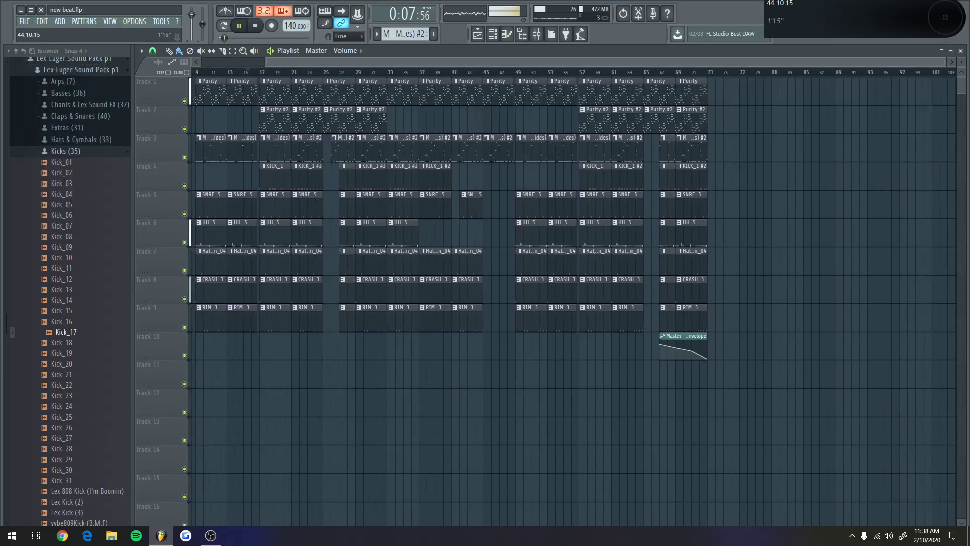
scroll(548, 81, "down", 1)
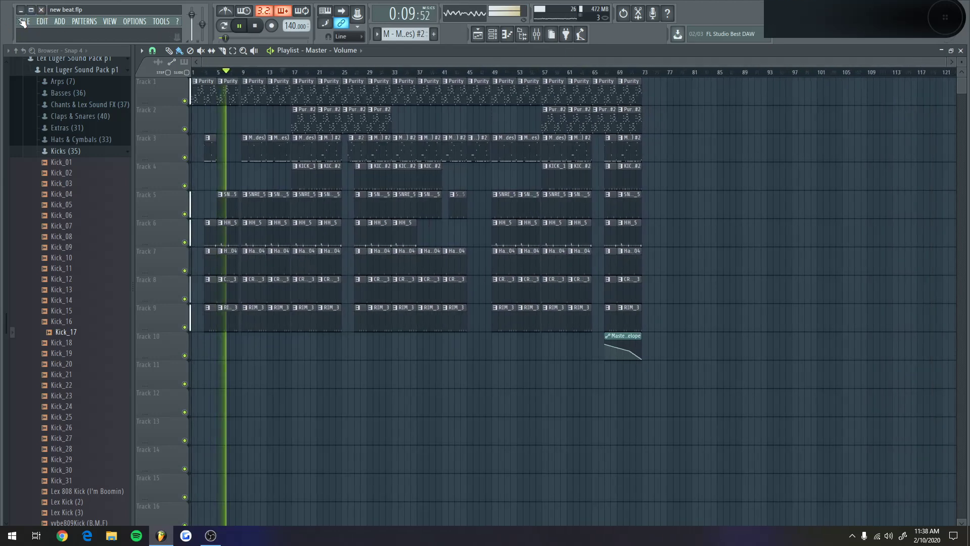
left_click(28, 23)
key("Escape")
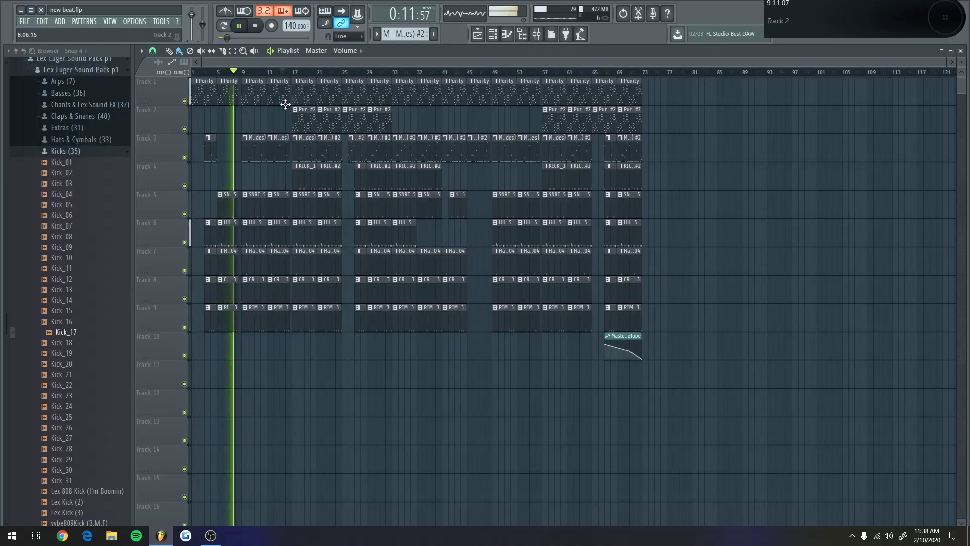
Show the channel rack and close the Fruity Multiband Compressor window of the Purity channel
scroll(397, 74, "down", 1)
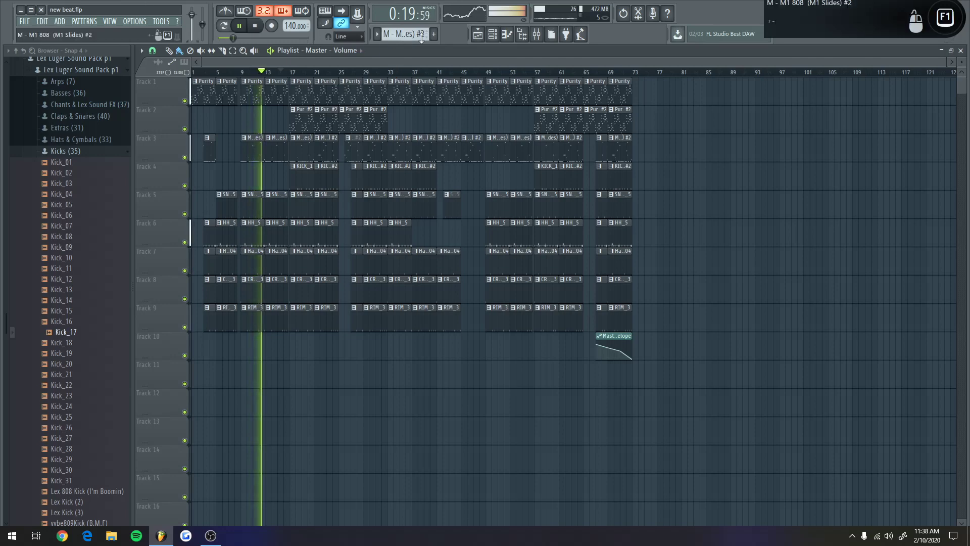
left_click(485, 38)
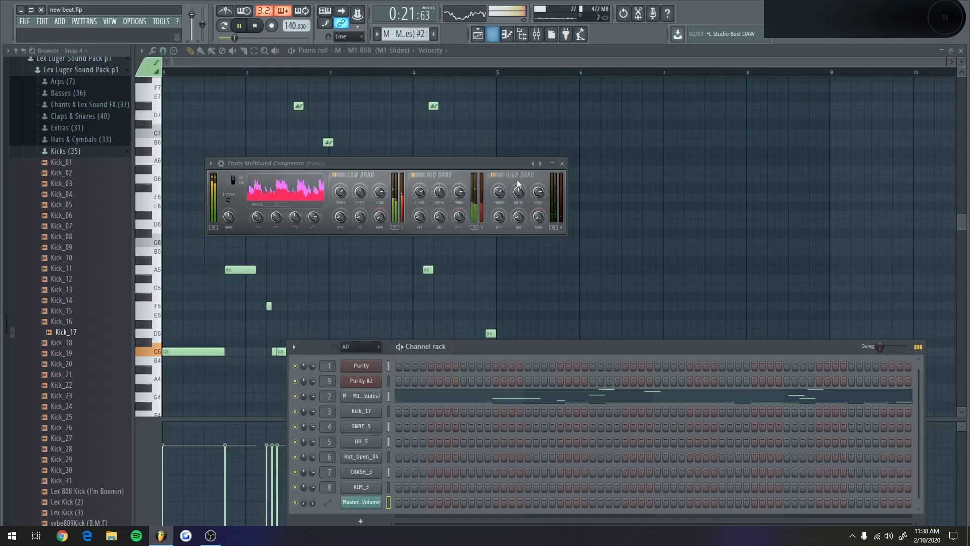
left_click(575, 403)
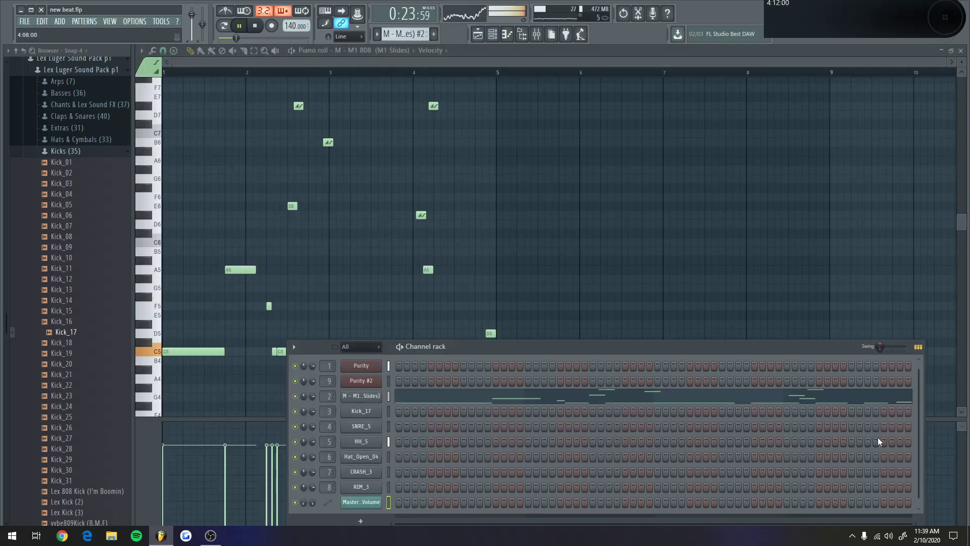
Show the playlist and color Track 1 blue
scroll(880, 440, "up", 1)
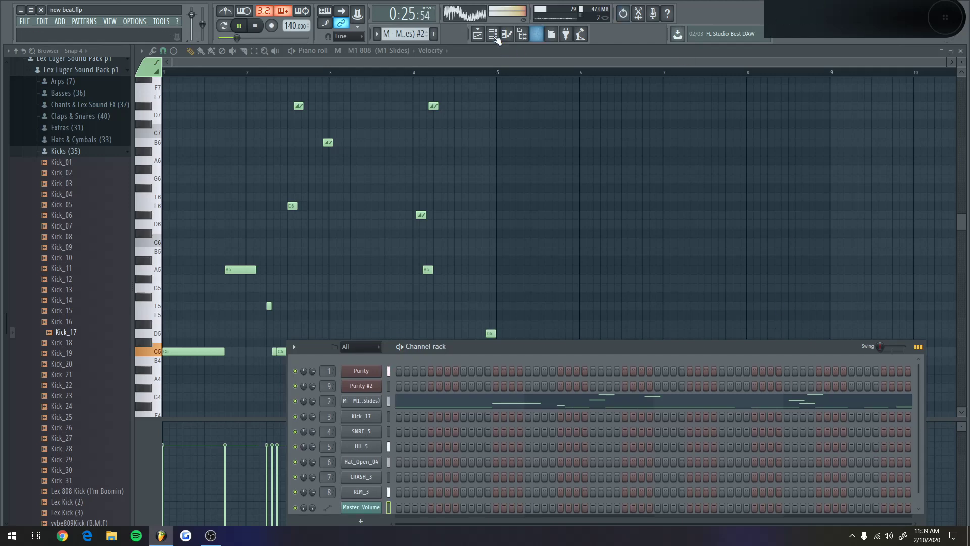
left_click(494, 36)
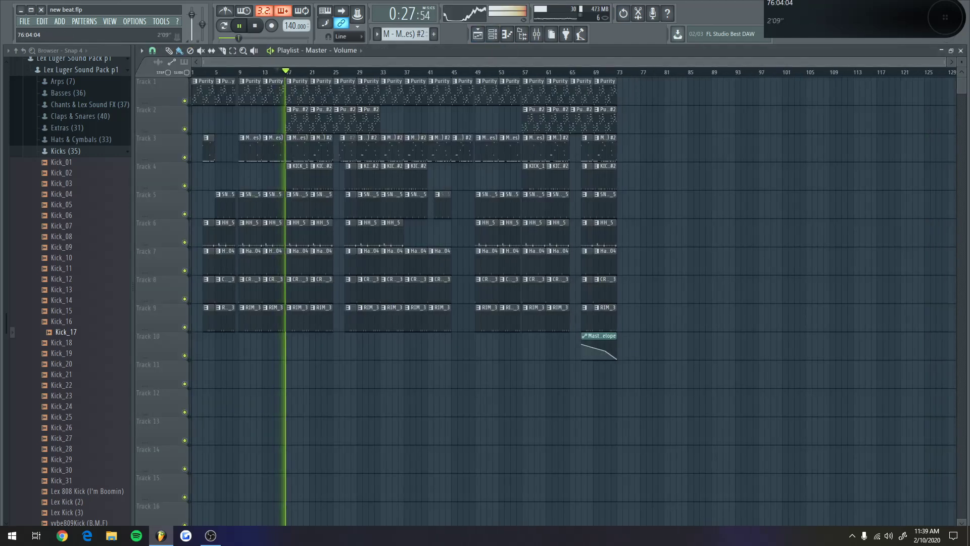
scroll(612, 108, "down", 1)
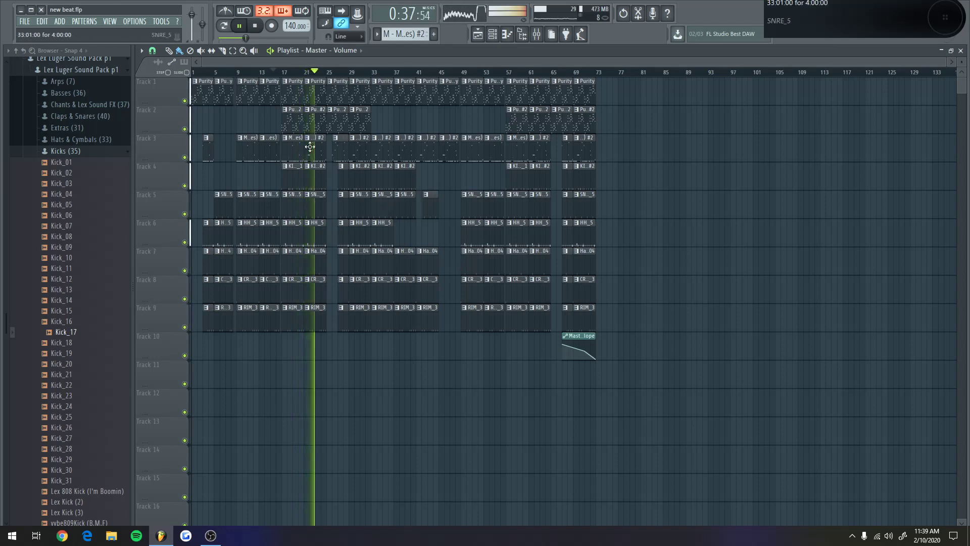
right_click(150, 83)
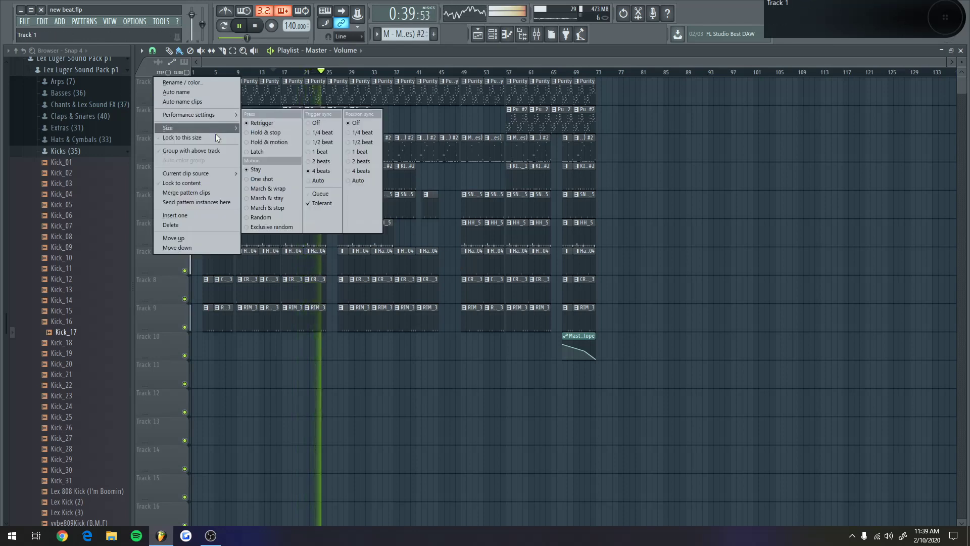
left_click(224, 81)
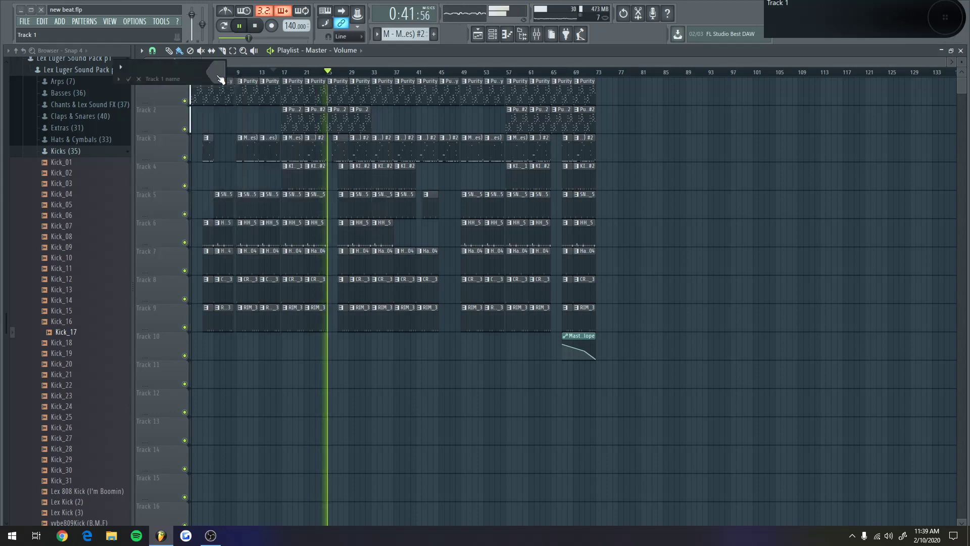
left_click(295, 62)
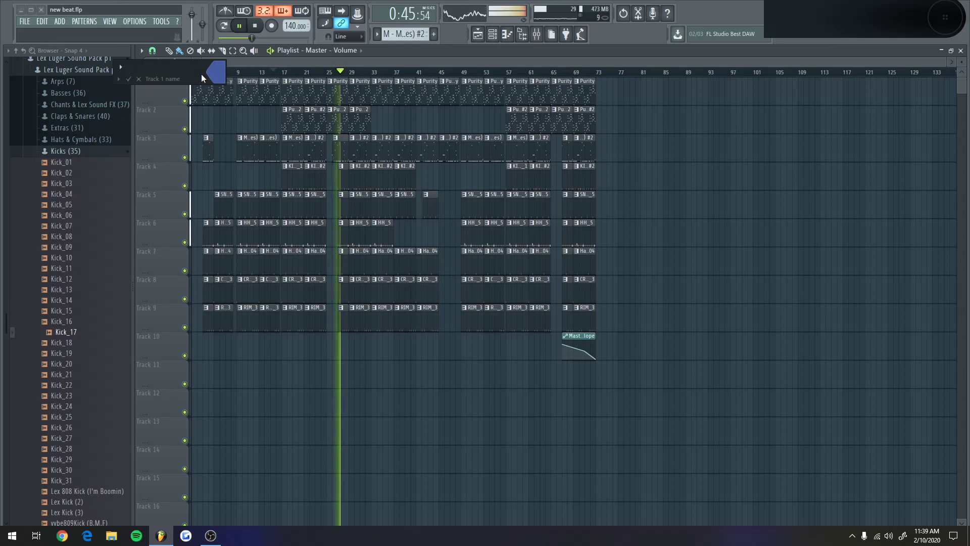
key("Return")
Color playlist Track 2 and Track 3 the same blue as Track 1
right_click(177, 113)
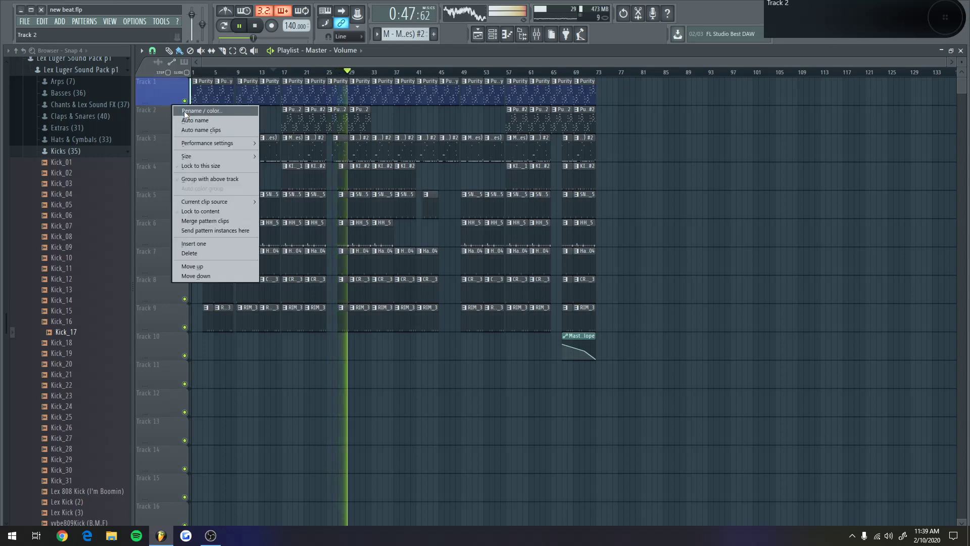
left_click(181, 111)
left_click(256, 94)
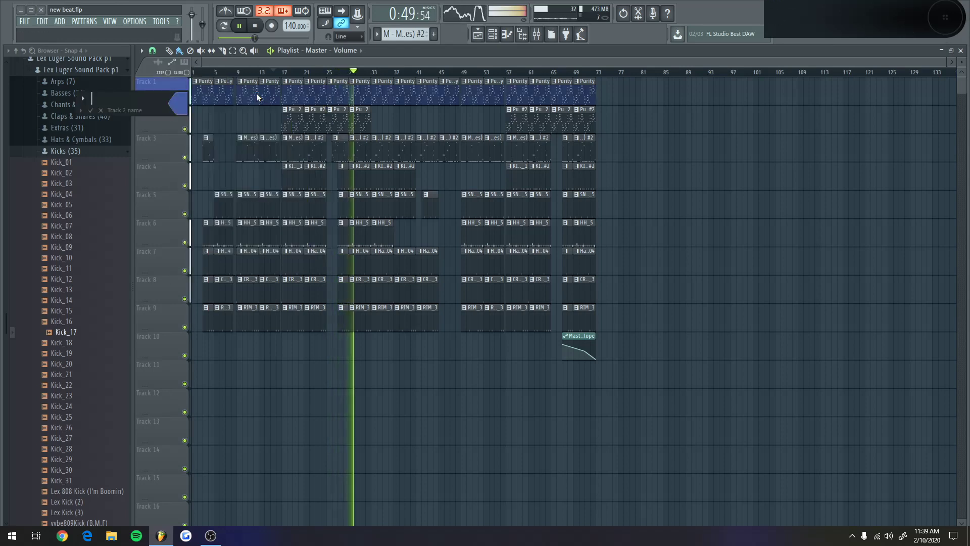
key("Return")
right_click(177, 143)
left_click(218, 138)
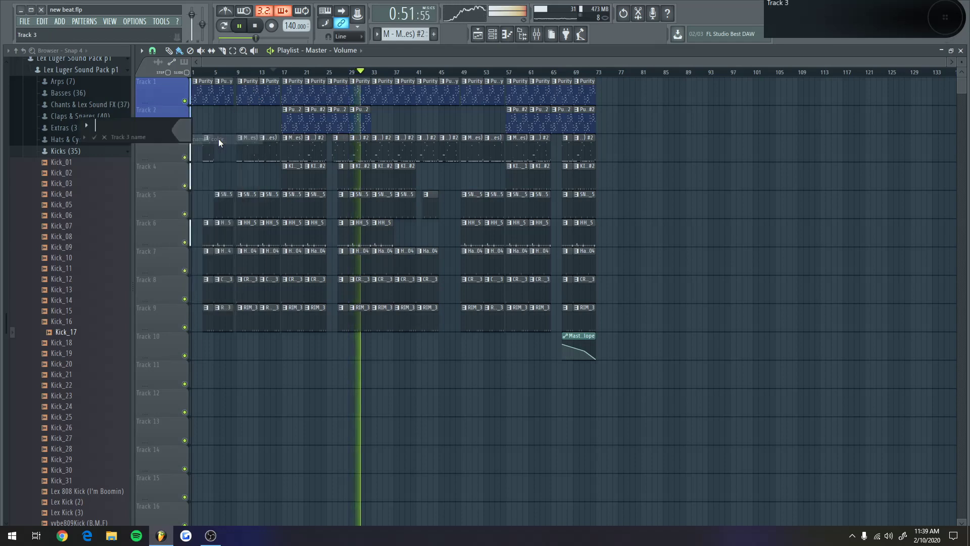
left_click(264, 122)
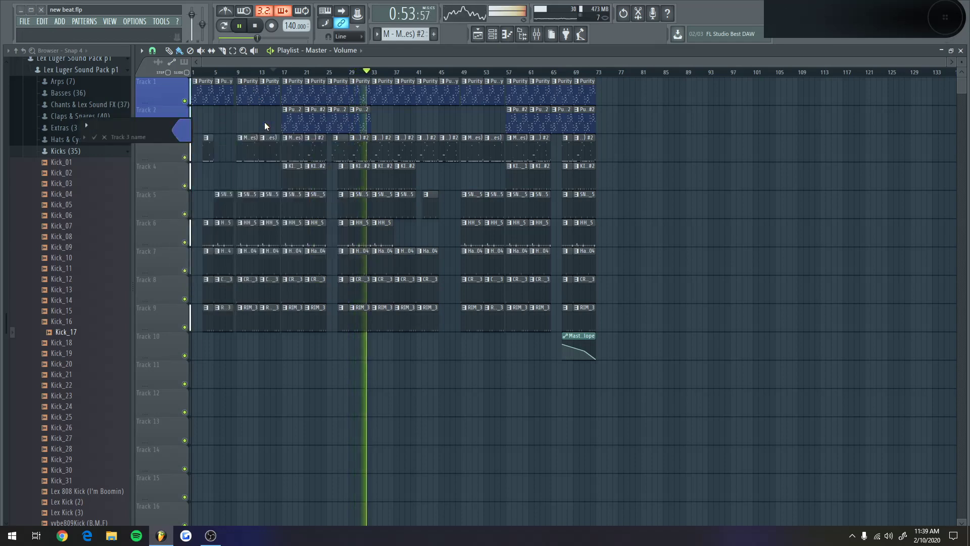
key("Return")
Color playlist Track 4 blue to match the three tracks above it
right_click(176, 162)
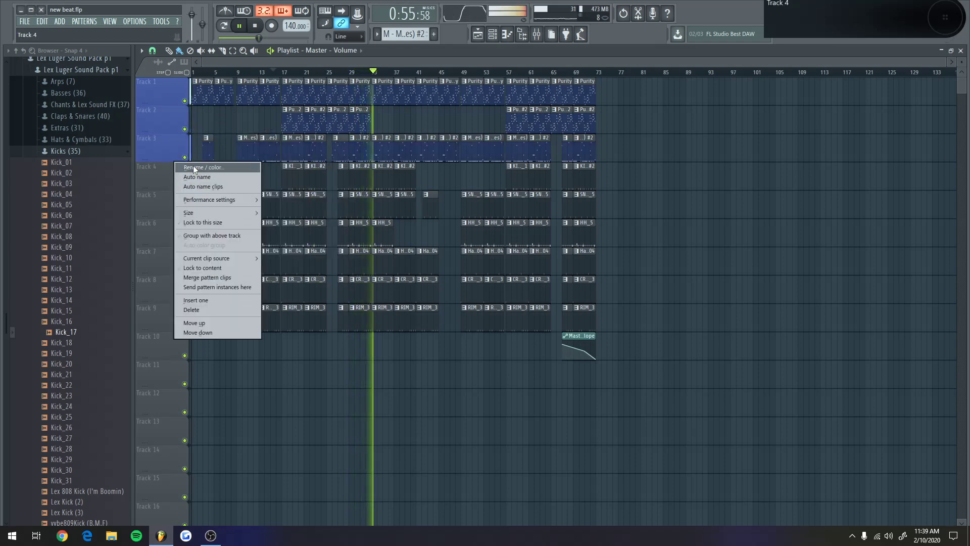
left_click(212, 160)
left_click(268, 152)
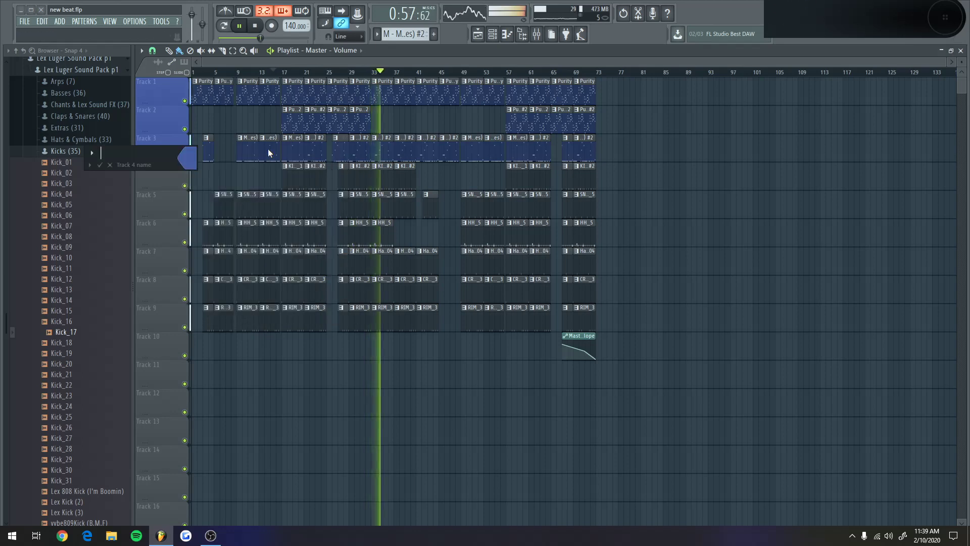
key("Return")
Color the snare and hi-hat tracks, Track 5 and Track 6, violet
right_click(168, 198)
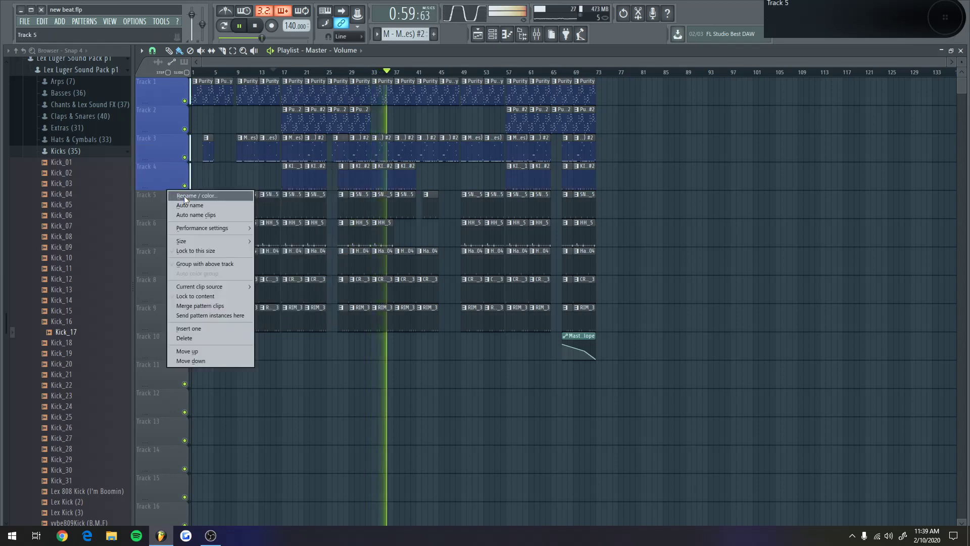
left_click(198, 197)
left_click(266, 182)
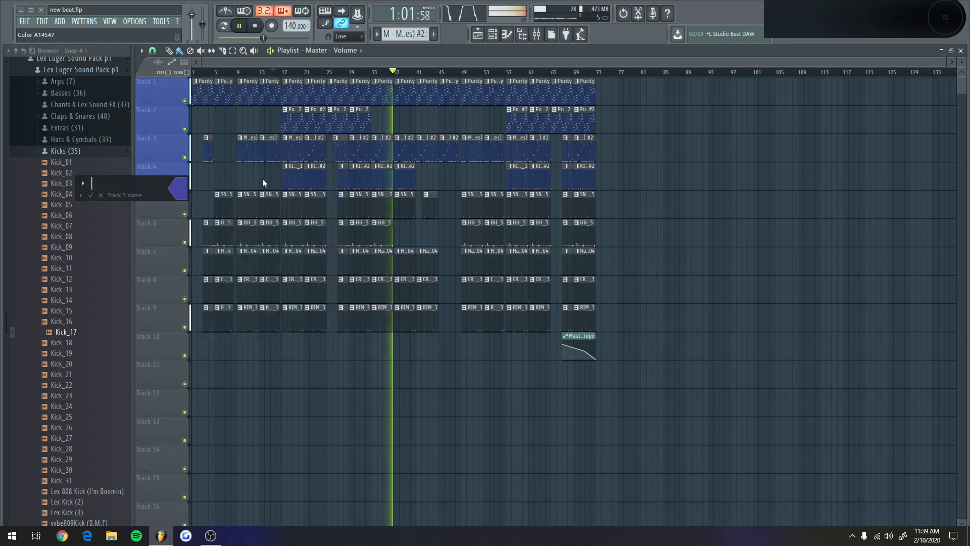
key("Return")
right_click(168, 223)
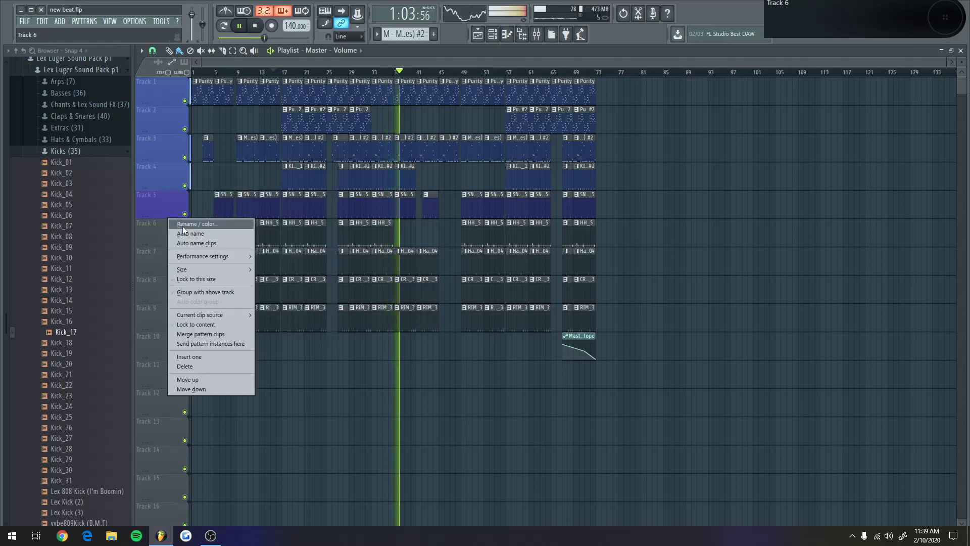
left_click(200, 225)
left_click(179, 223)
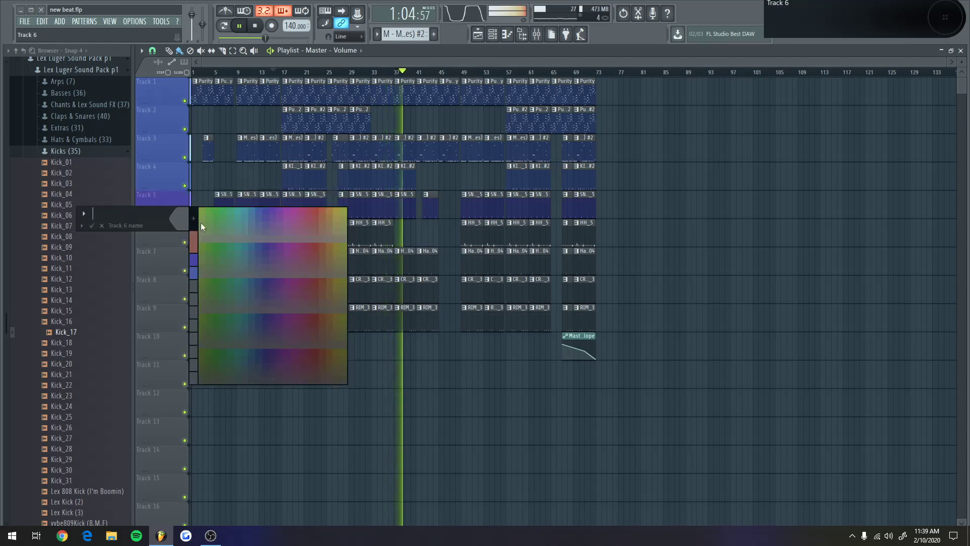
left_click(264, 209)
key("Return")
Color the open hat and crash tracks, Track 7 and Track 8, violet like Tracks 5 and 6
right_click(162, 249)
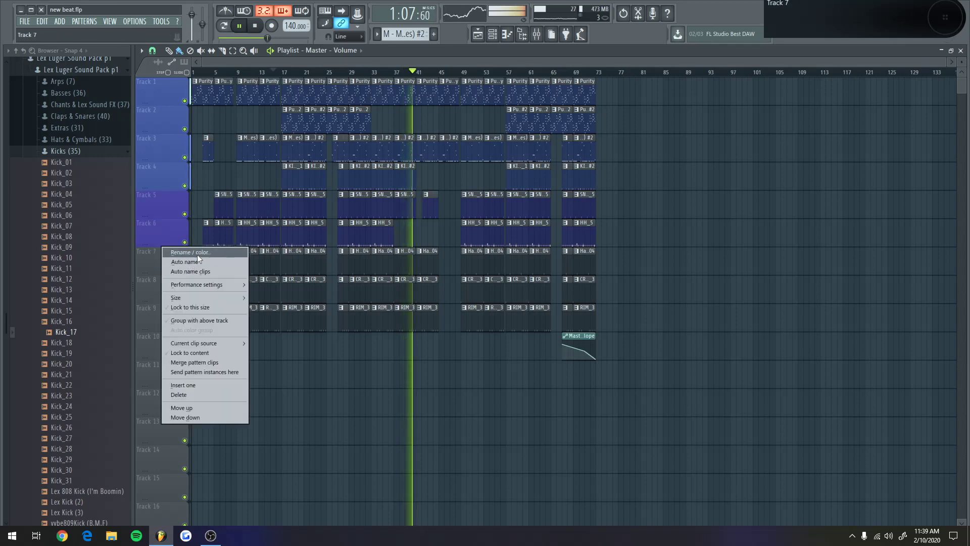
left_click(197, 253)
left_click(192, 252)
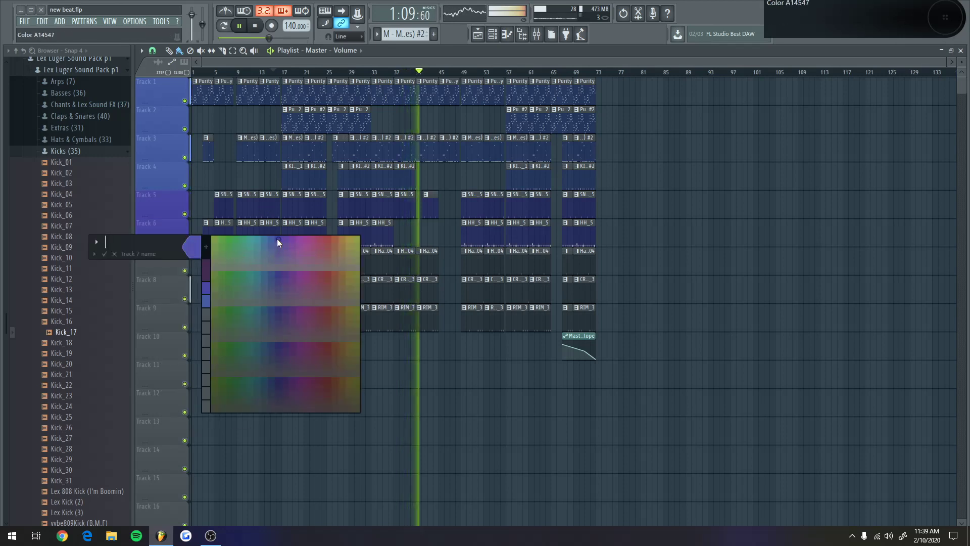
left_click(277, 239)
key("Return")
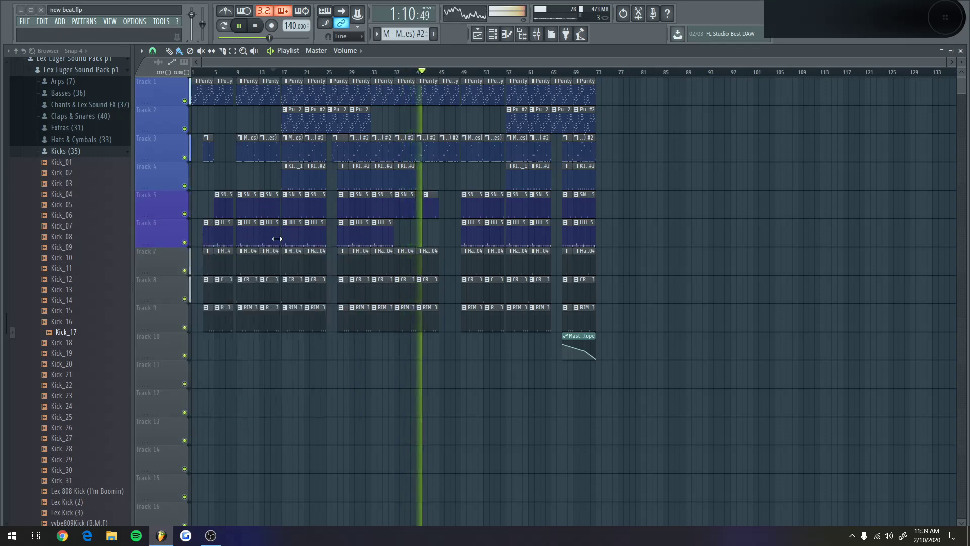
right_click(170, 279)
left_click(190, 280)
left_click(185, 272)
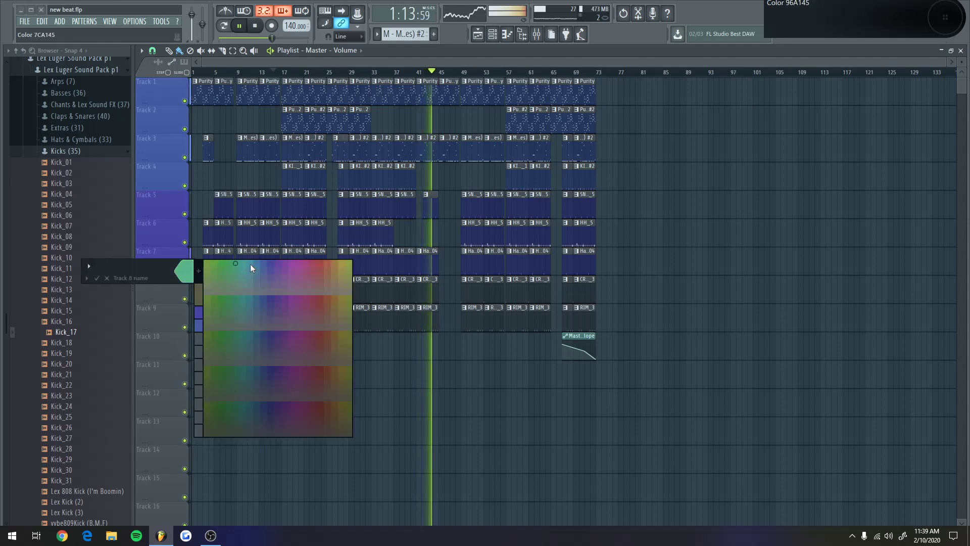
left_click(272, 265)
key("Return")
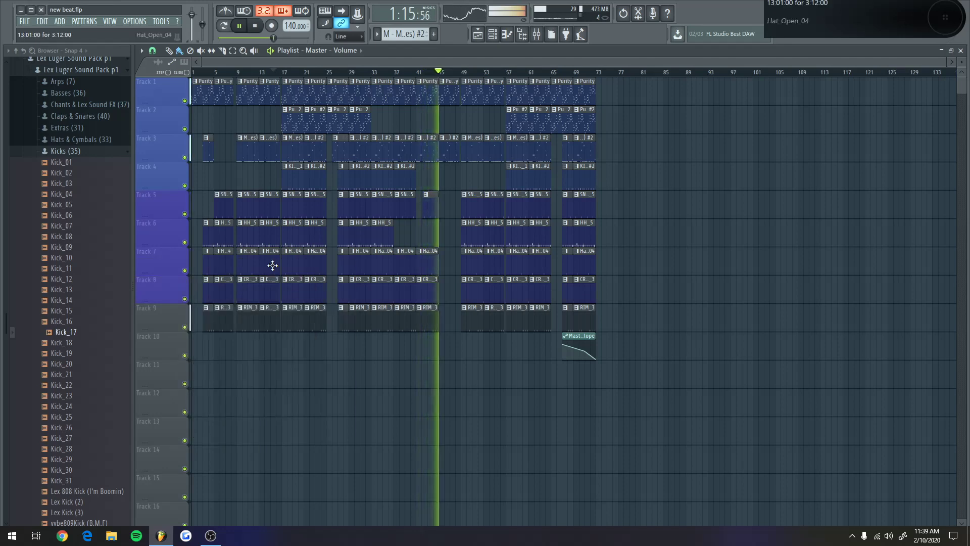
Color the rim track (Track 9) and the master volume automation track (Track 10) red
right_click(163, 329)
left_click(205, 308)
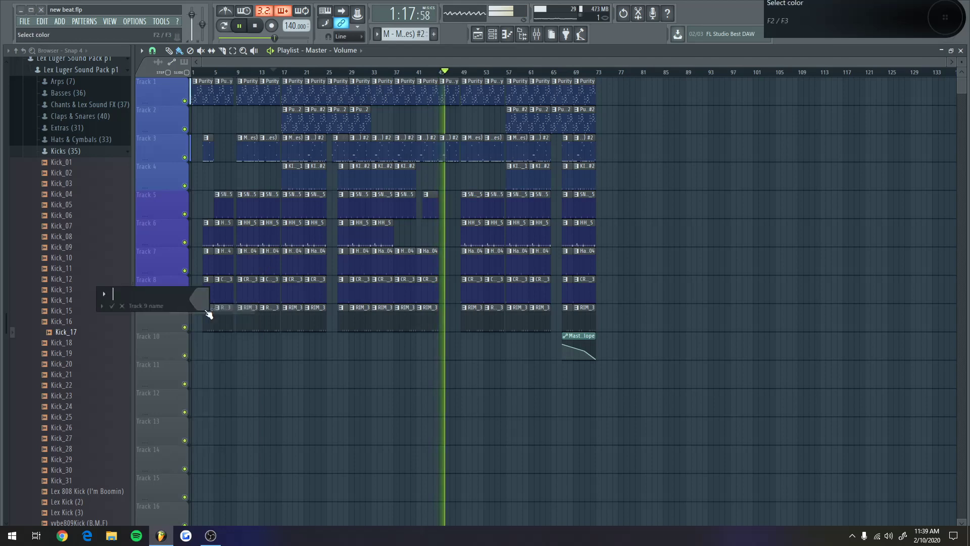
left_click(199, 301)
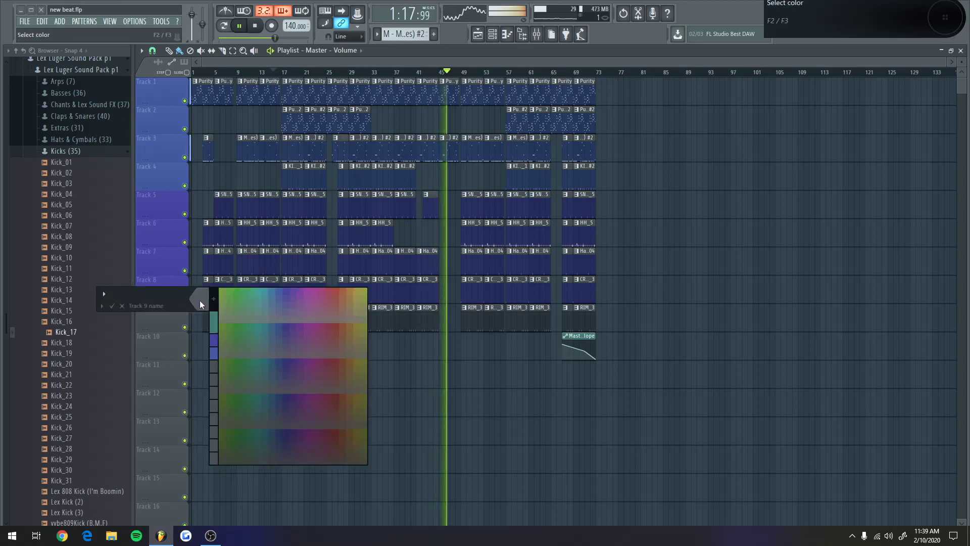
left_click(335, 292)
key("Return")
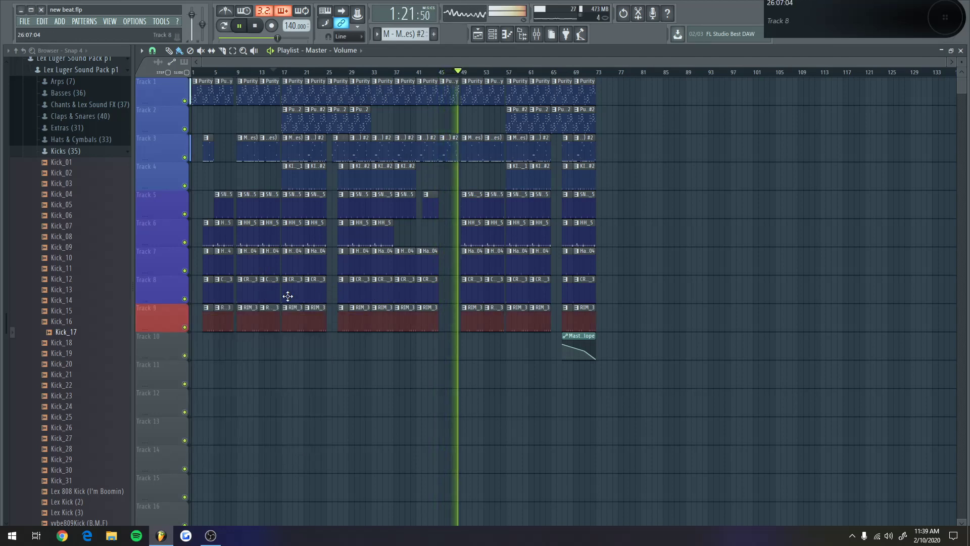
right_click(172, 343)
left_click(218, 335)
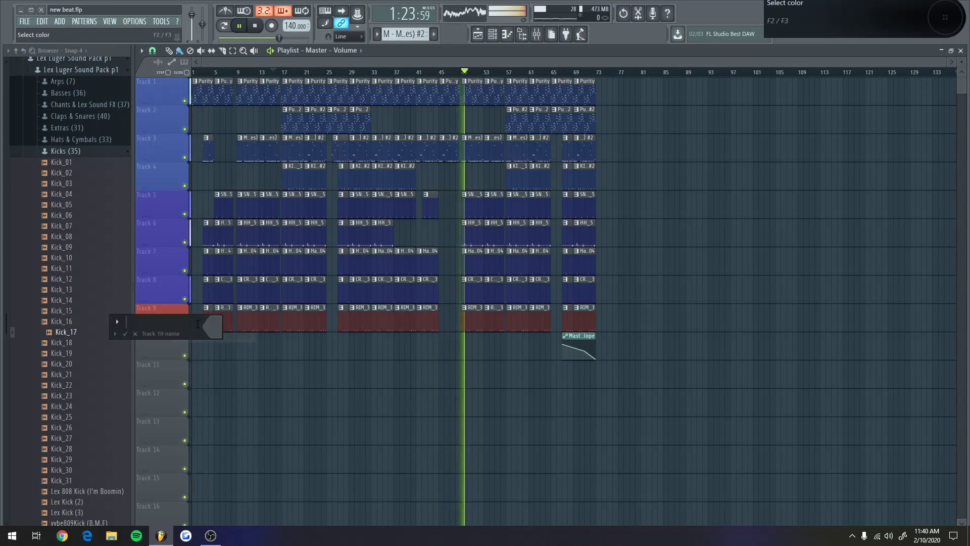
left_click(219, 328)
left_click(350, 322)
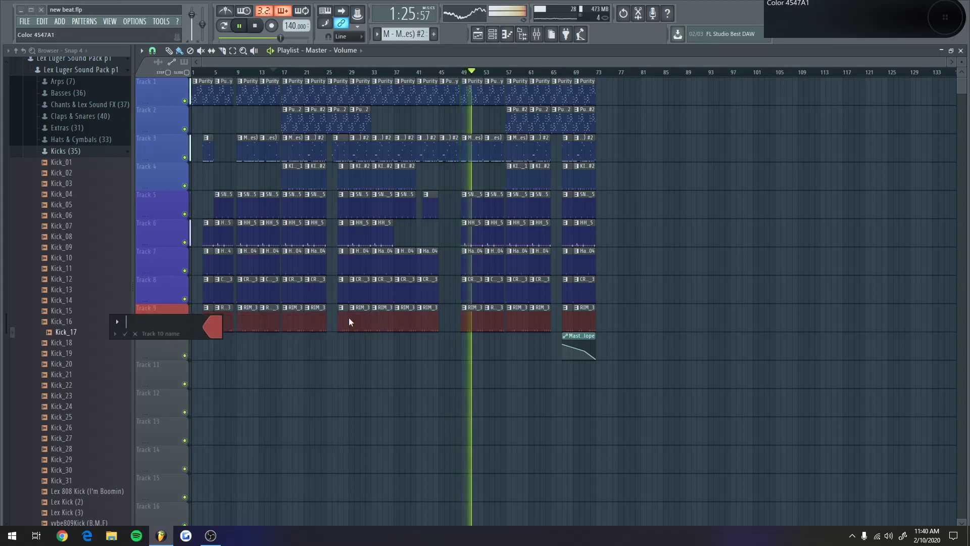
key("Return")
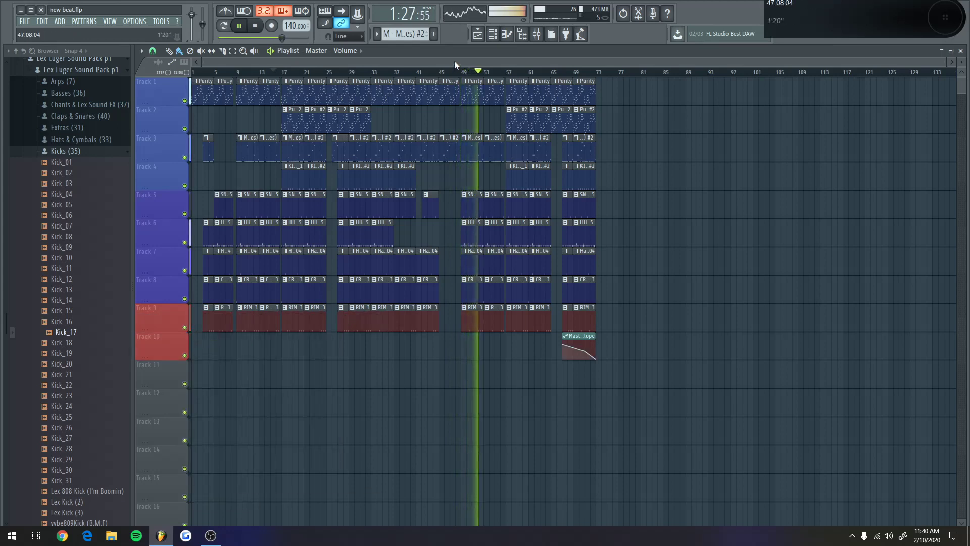
scroll(457, 78, "down", 3)
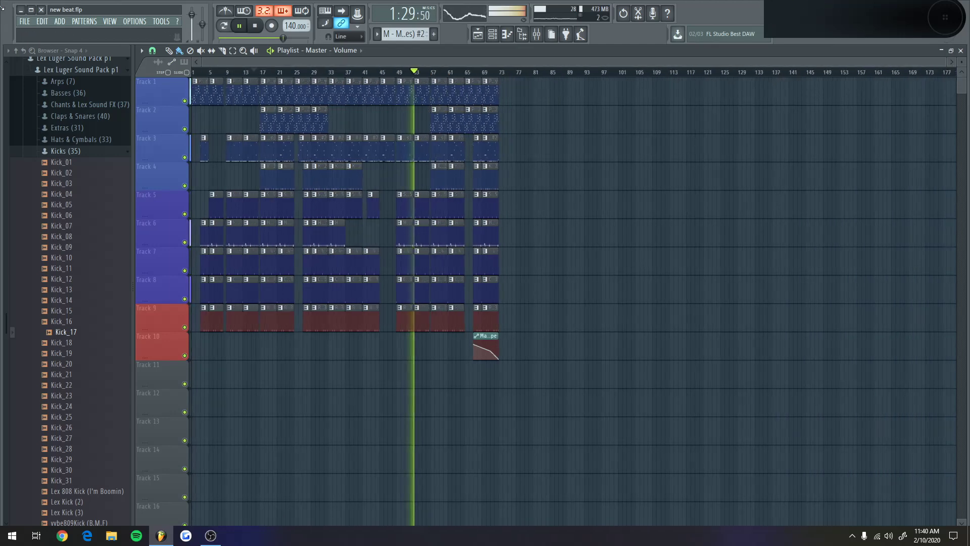
left_click(26, 22)
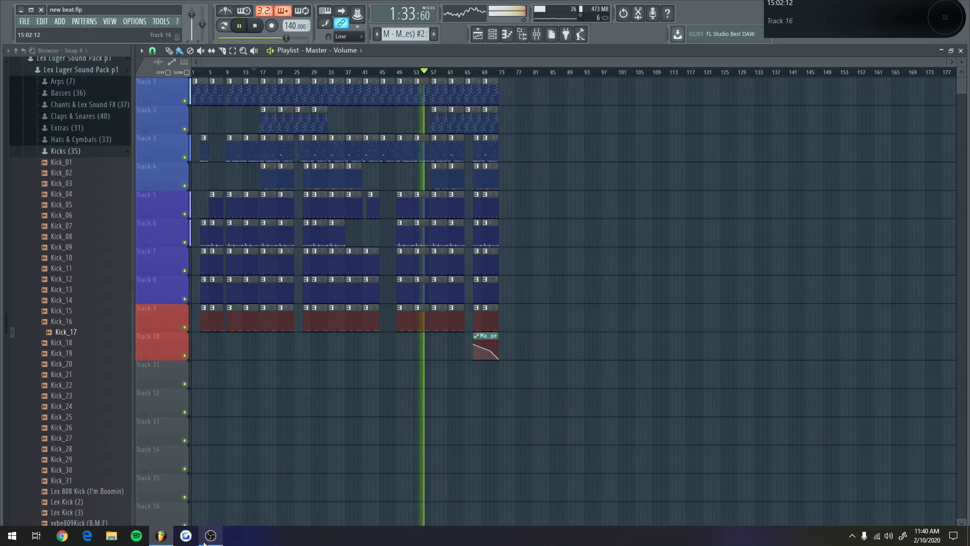
mouse_move(225, 541)
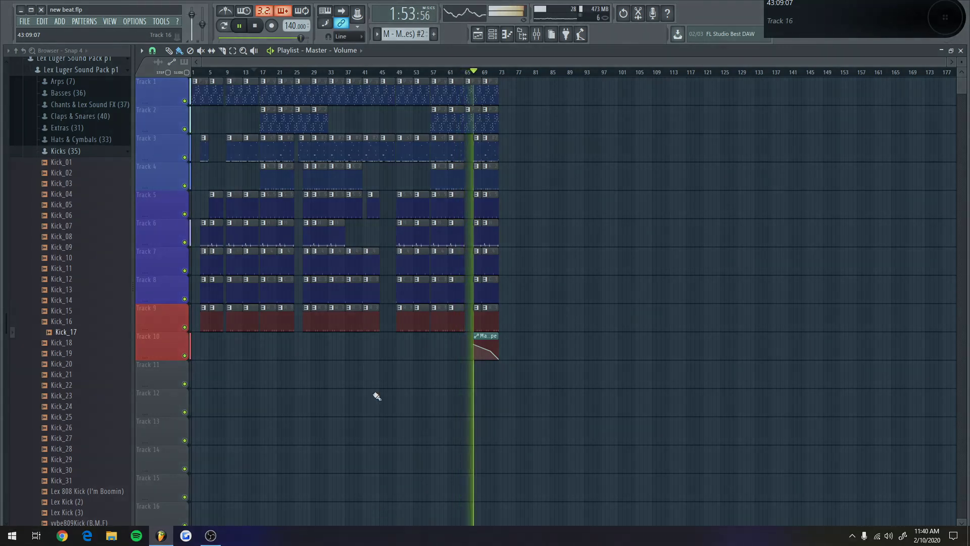
left_click(27, 22)
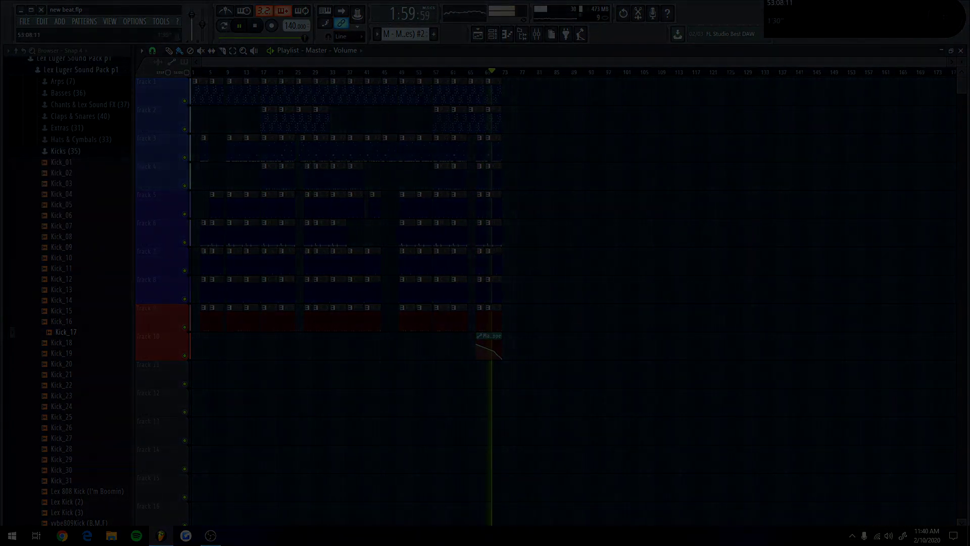
scroll(413, 69, "up", 2)
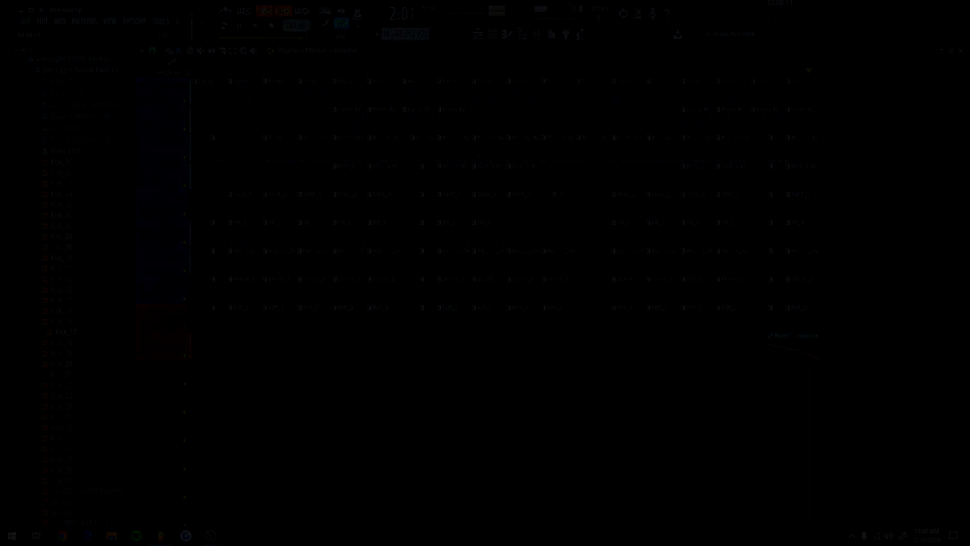